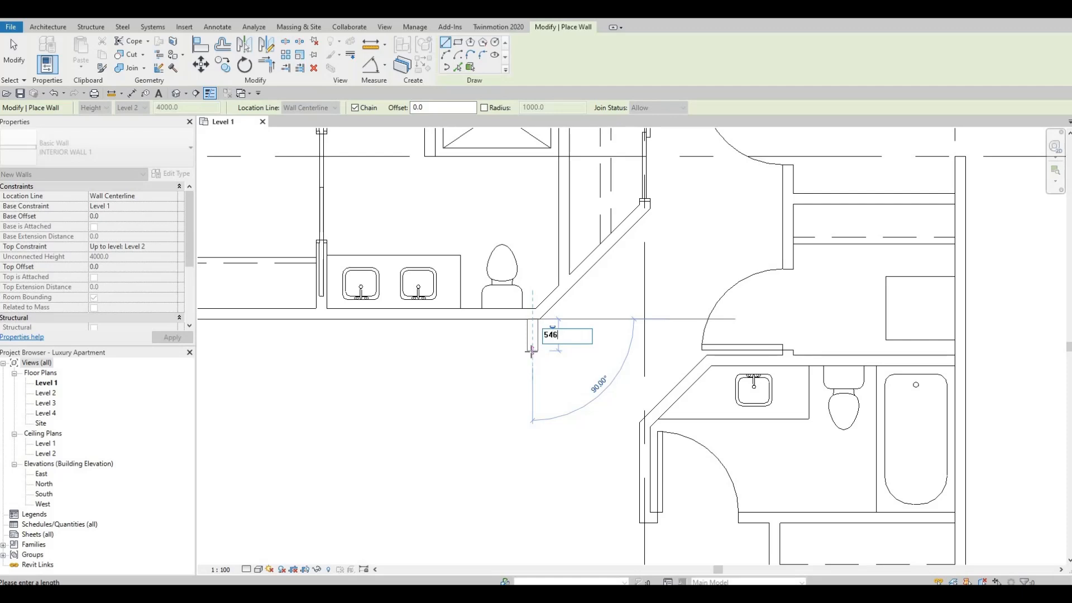
Finish the 546 mm wall stub below the toilet and draw a matching parallel stub from the vanity counter's edge.
key("Return")
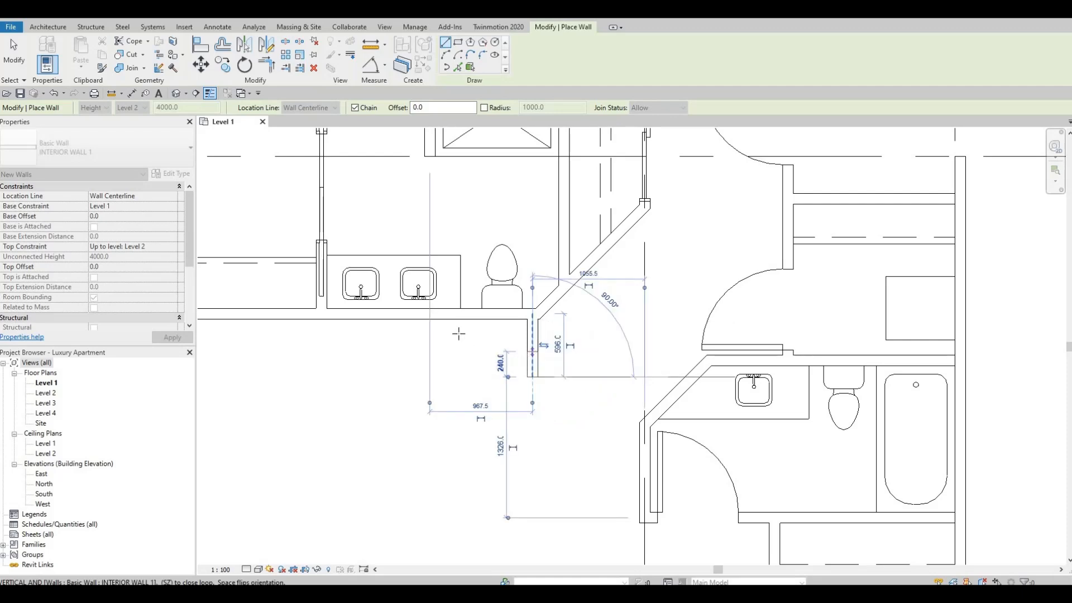
key("Escape")
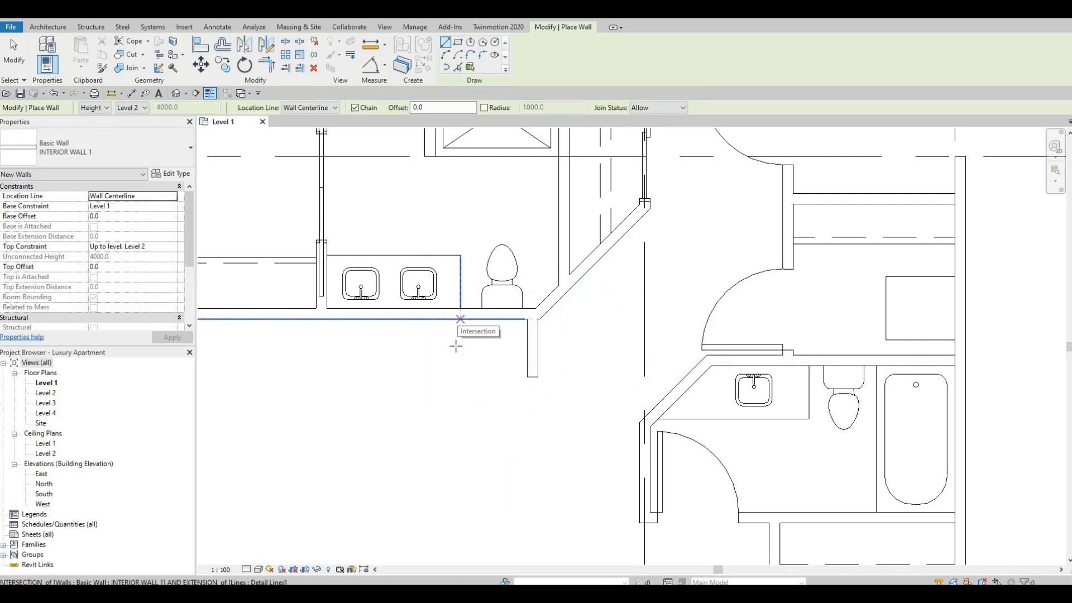
left_click(459, 317)
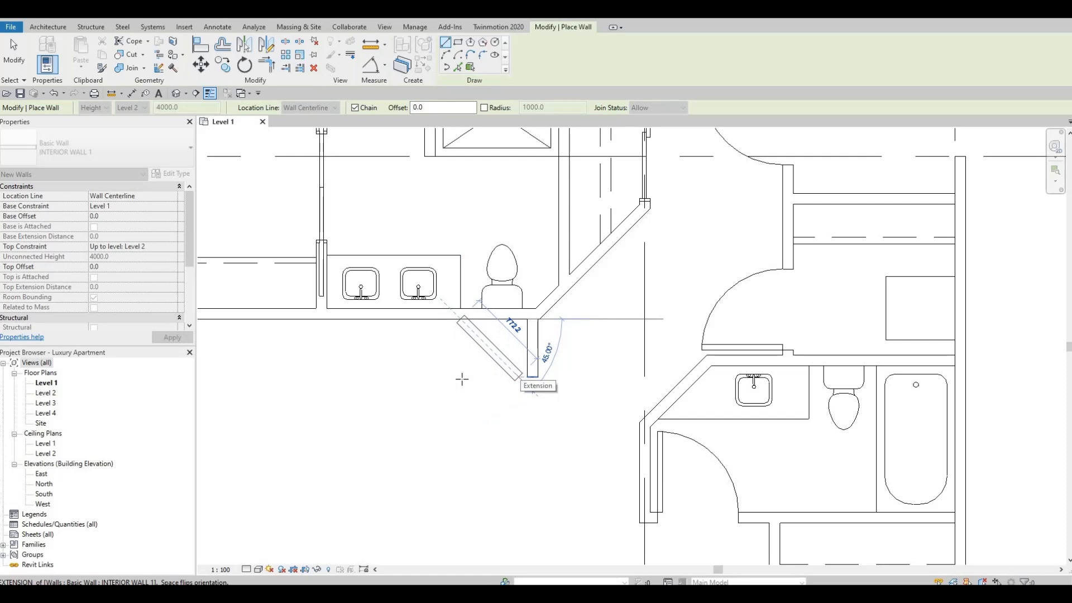
left_click(530, 380)
key("Escape")
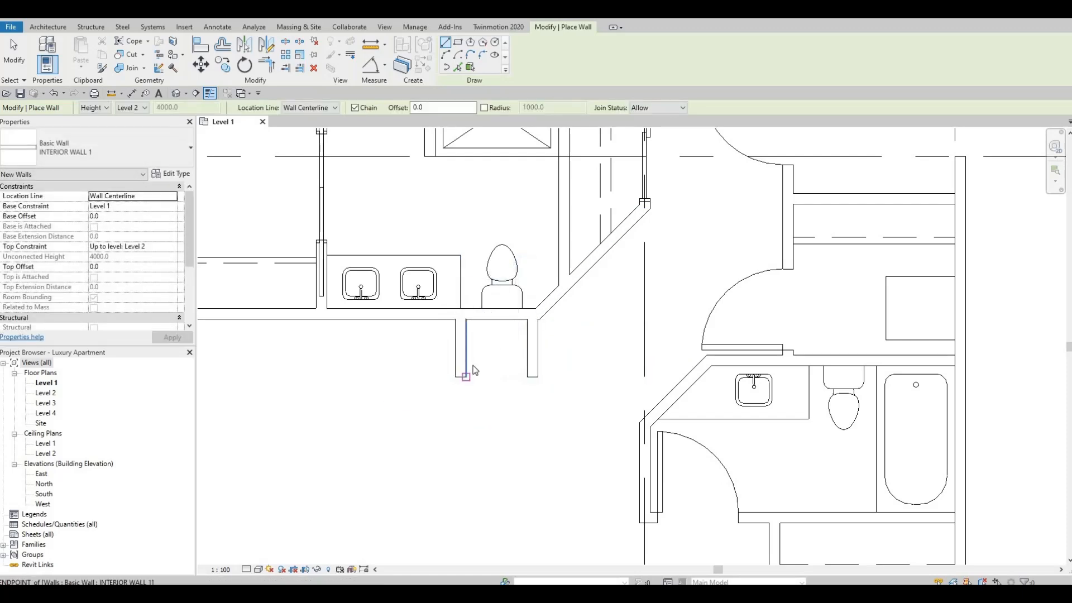
key("Escape")
key("Escape")
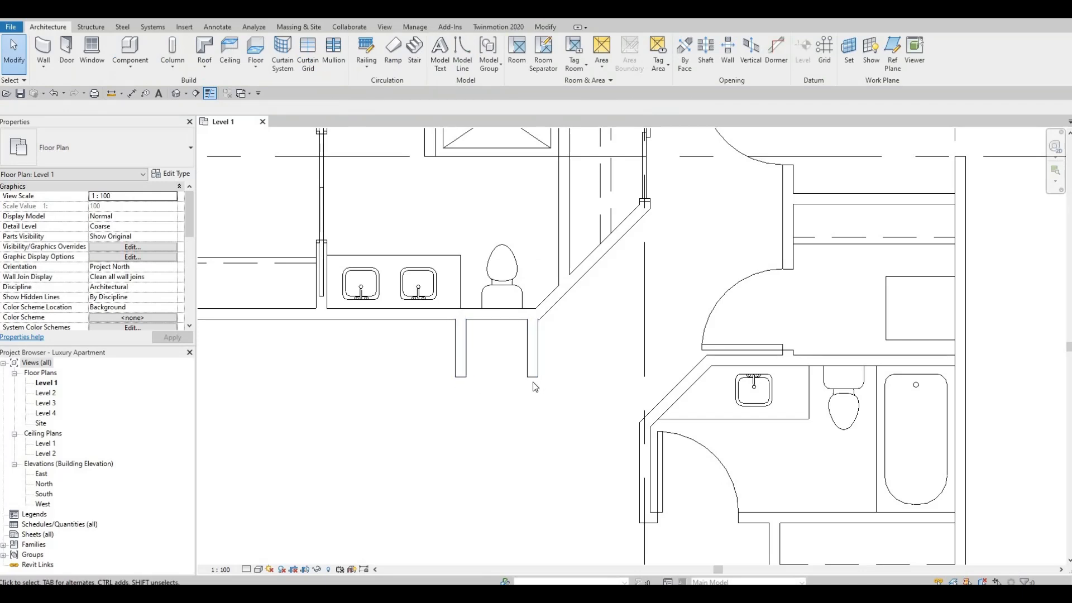
Join the ends of the two stubs with another INTERIOR WALL 1 wall to close the small pantry enclosure.
left_click(465, 360)
key("c")
key("s")
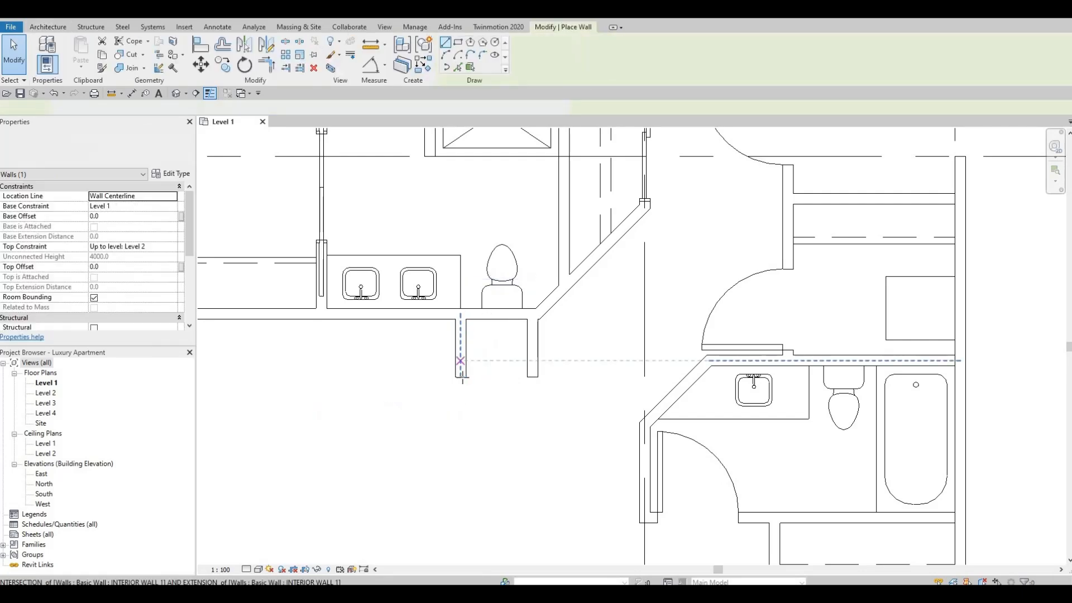
left_click(460, 377)
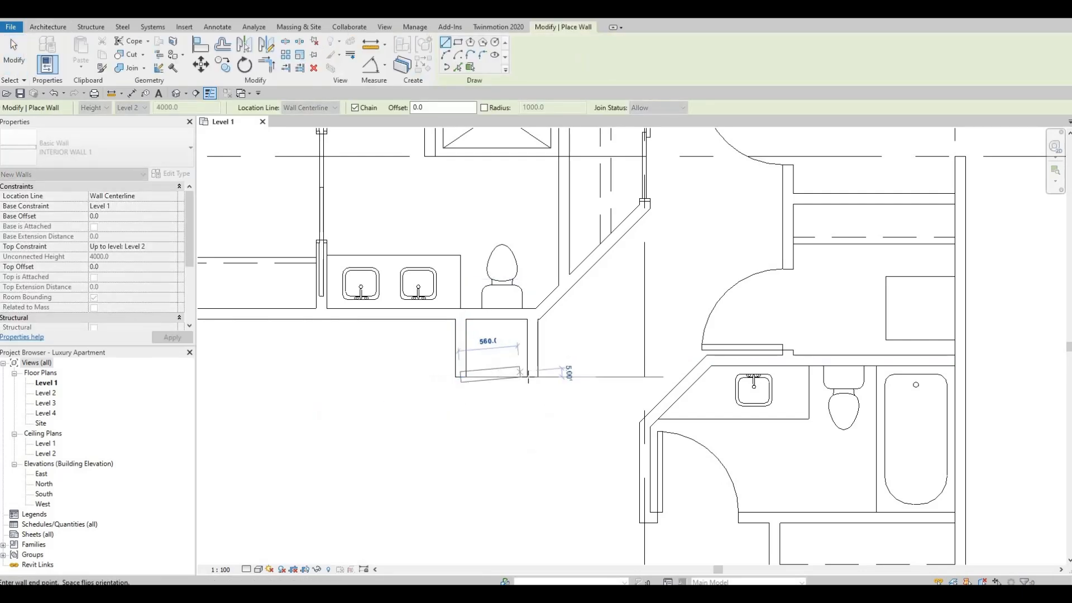
left_click(517, 392)
key("Escape")
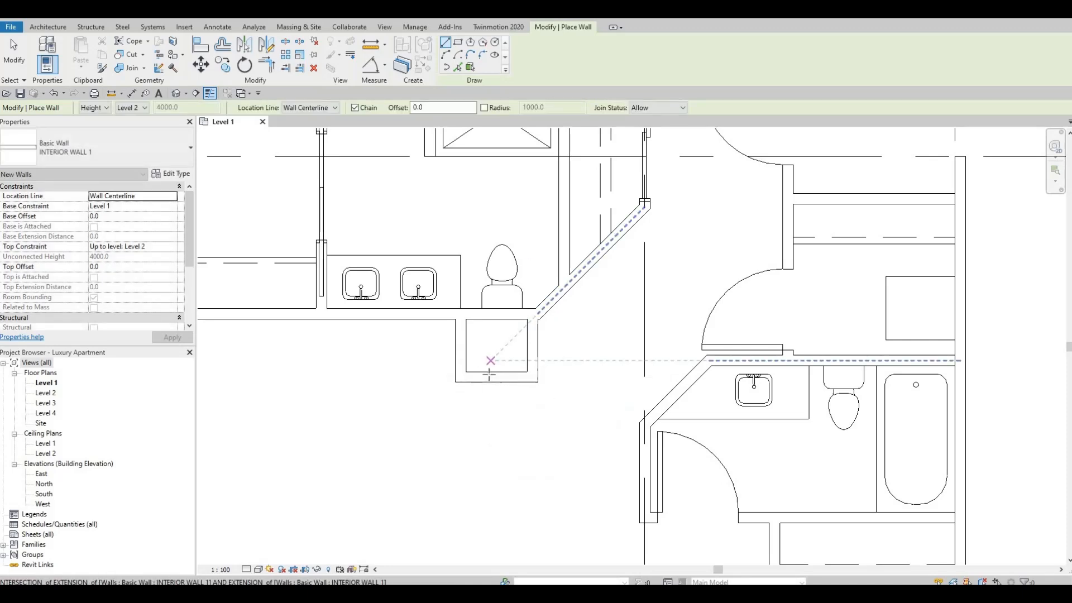
Load M_Refrigerator-French_Door-with_Ice_and_Water_Dispenser from the Mid-Range folder of the Domestic specialty equipment library.
middle_click_drag(432, 411, 557, 414)
scroll(501, 397, "down", 1)
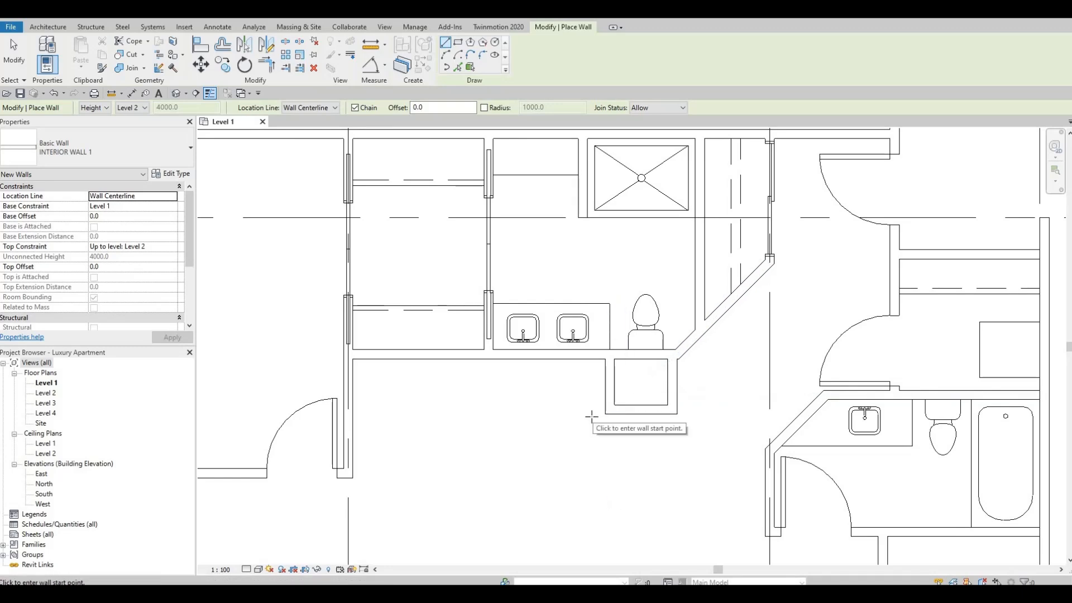
left_click(184, 27)
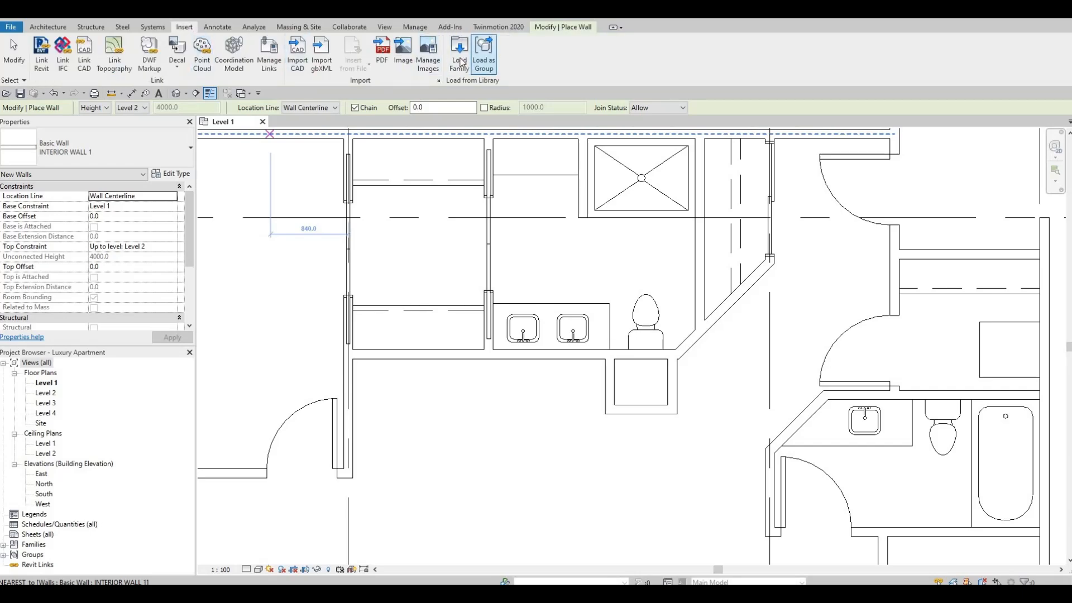
left_click(461, 61)
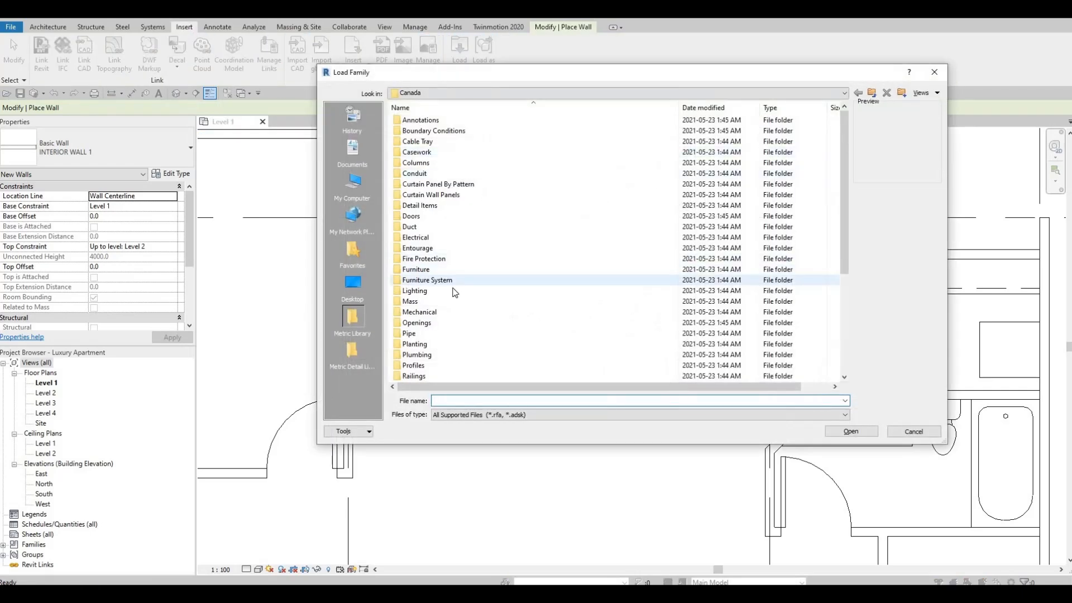
scroll(456, 331, "down", 2)
double_click(441, 333)
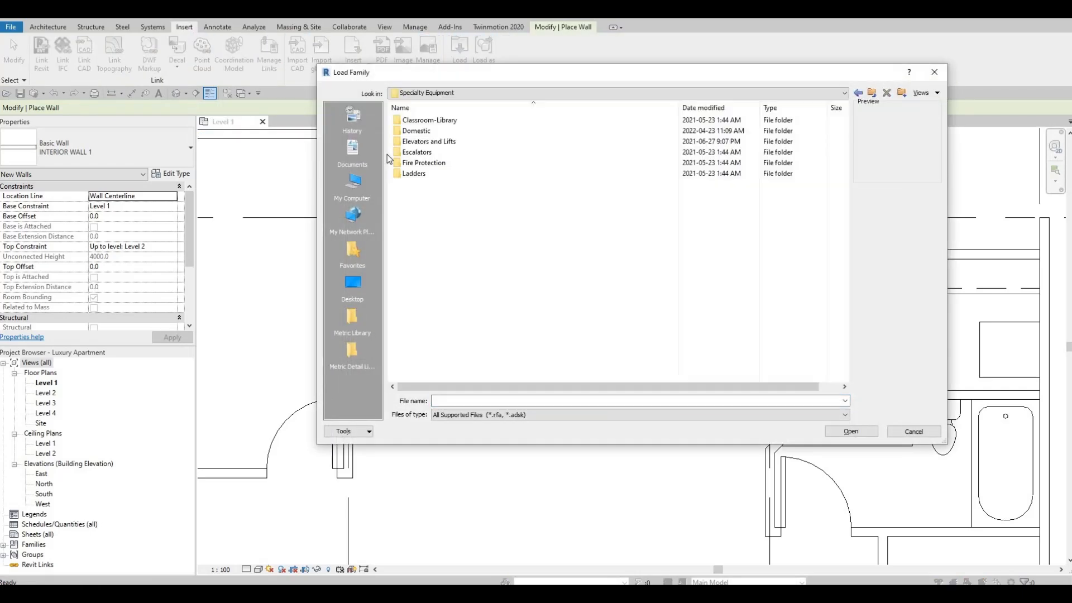
double_click(416, 131)
double_click(418, 132)
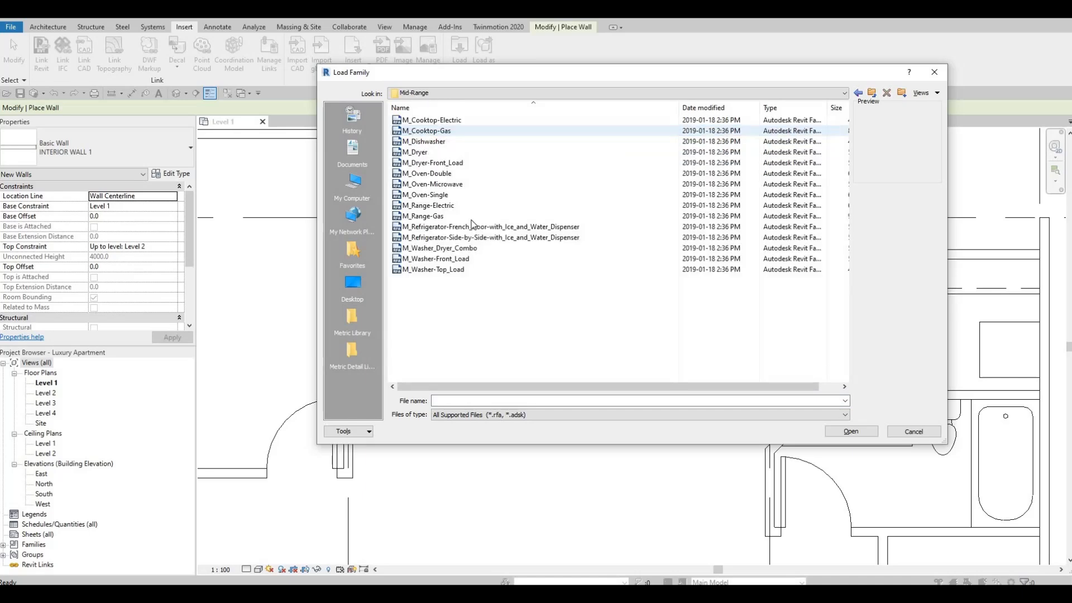
left_click(427, 229)
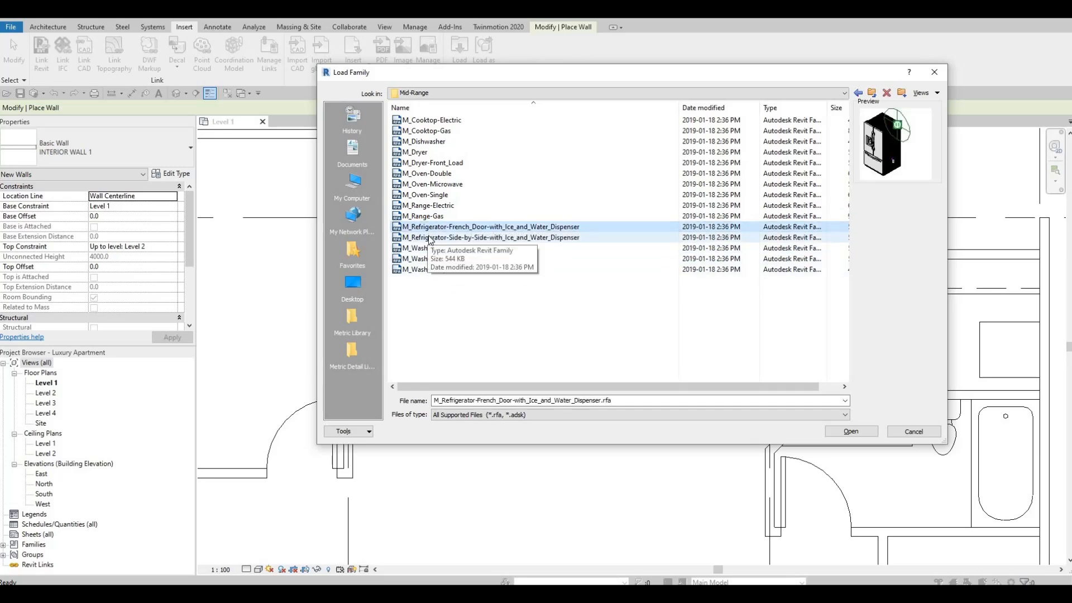
left_click(430, 238)
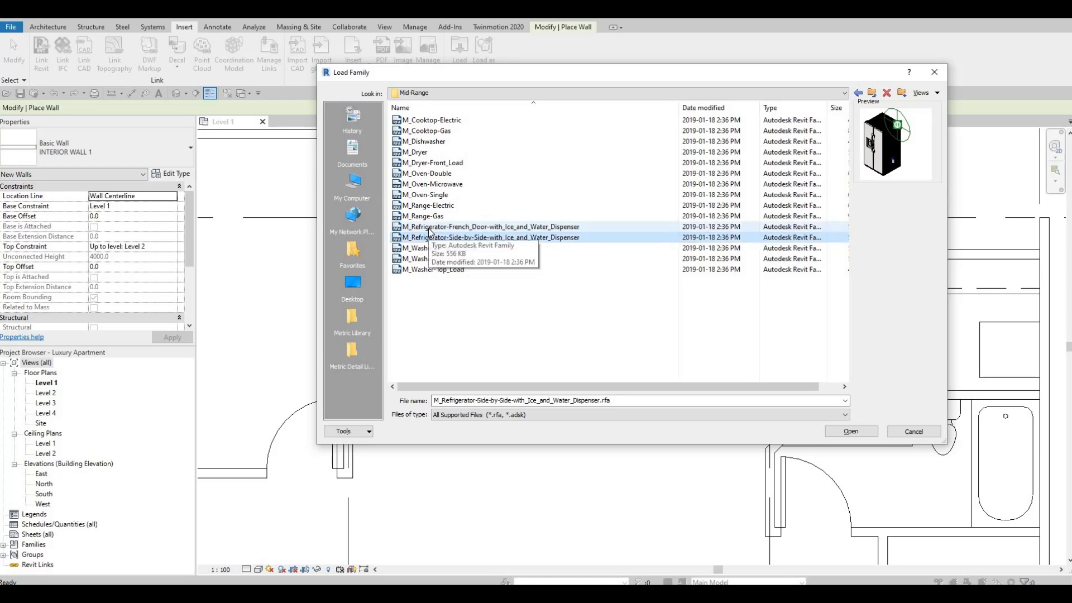
left_click(427, 230)
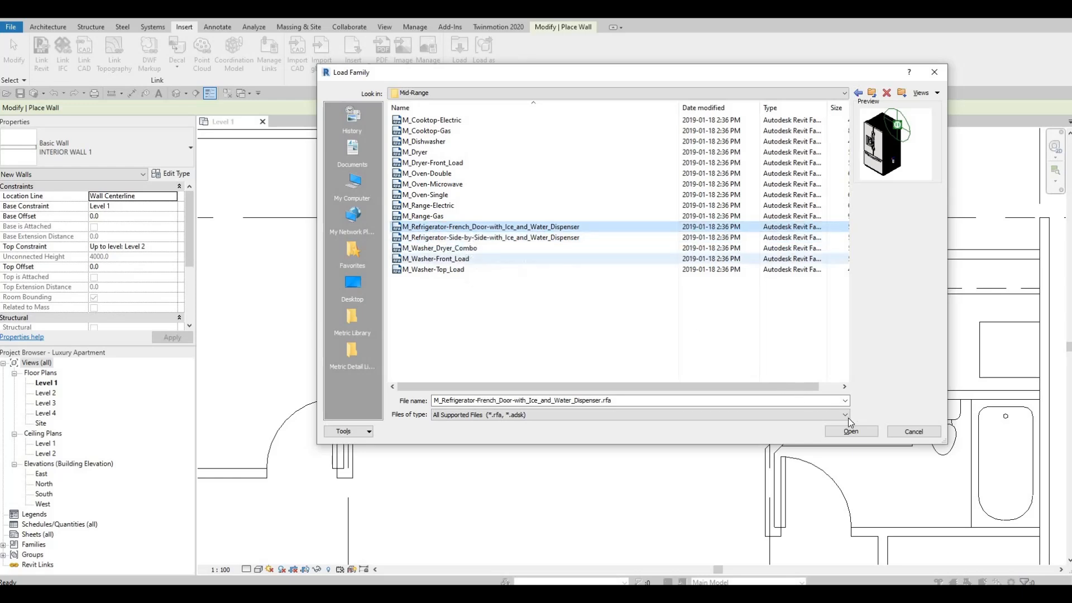
left_click(851, 432)
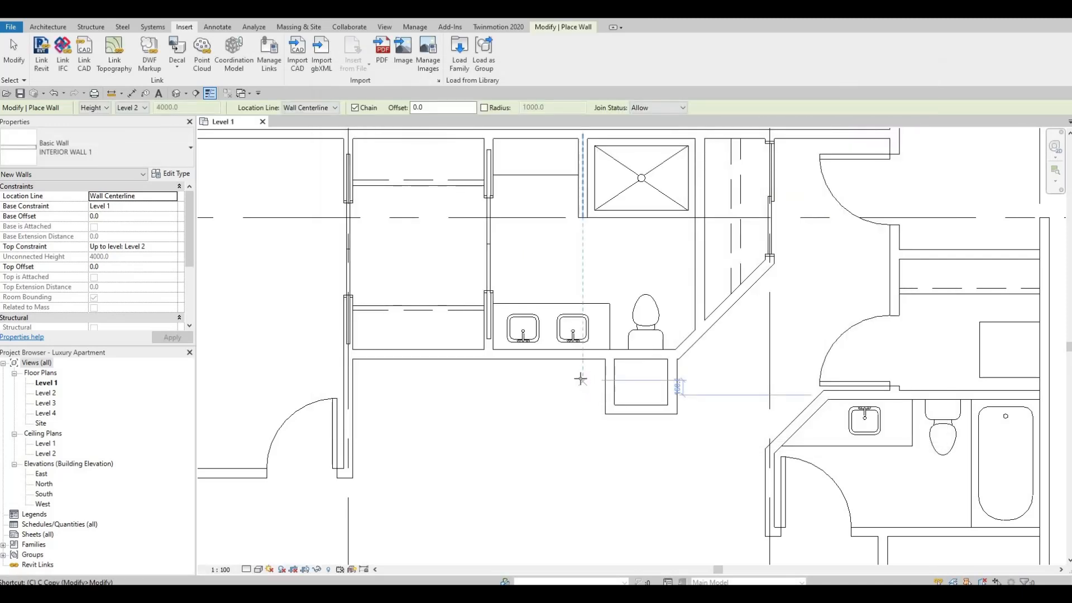
Place the 900mm French-door refrigerator against the bathroom wall, flush with the side of the small enclosure.
key("c")
key("m")
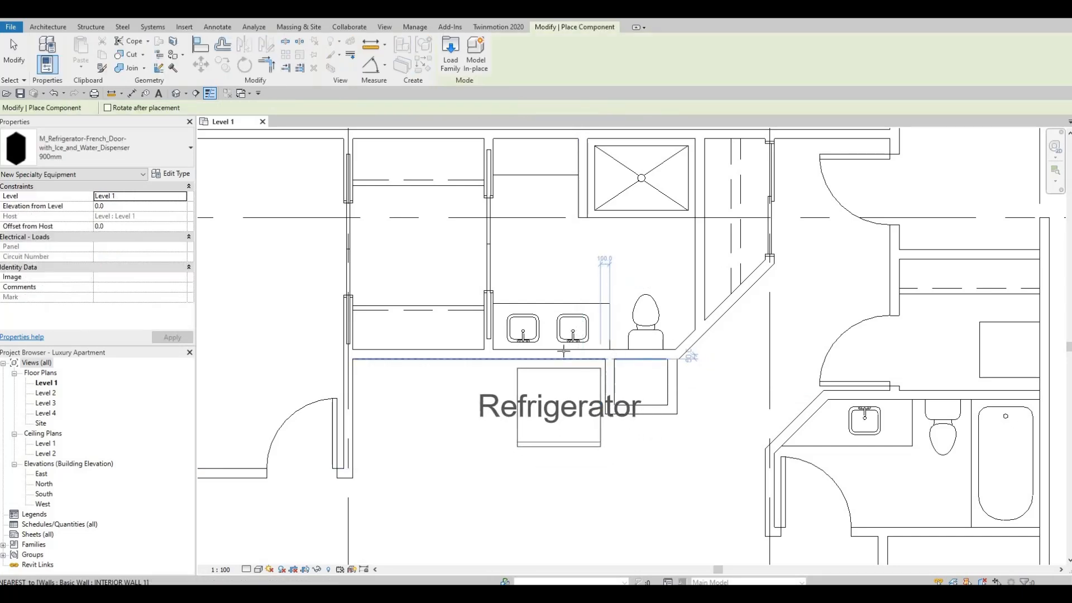
left_click(588, 372)
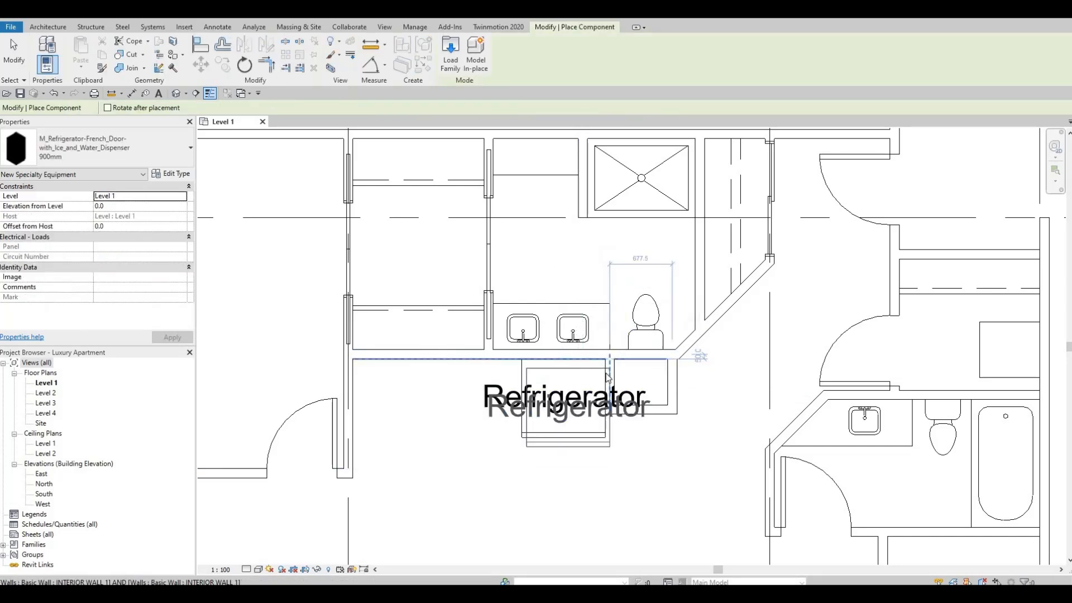
key("Escape")
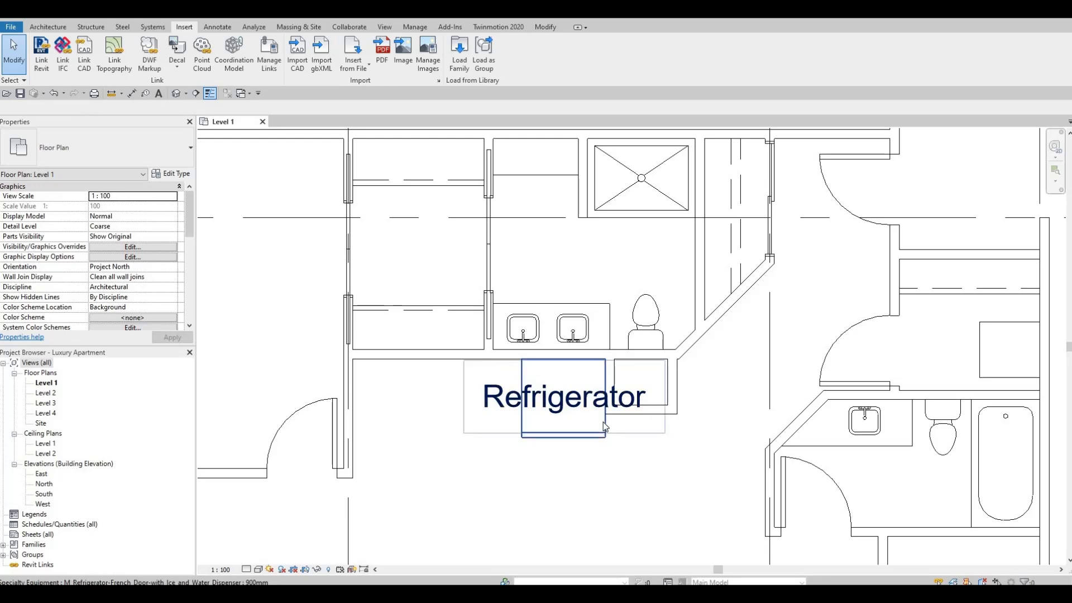
Turn off Show Label in the refrigerator's type properties, apply the change and deselect the refrigerator.
left_click(565, 409)
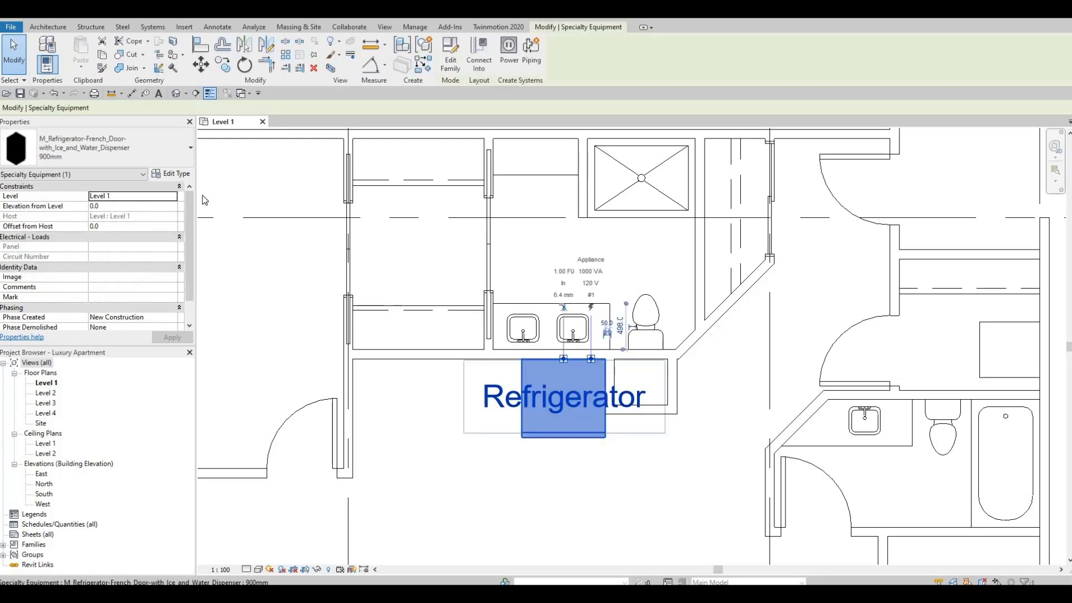
left_click(185, 175)
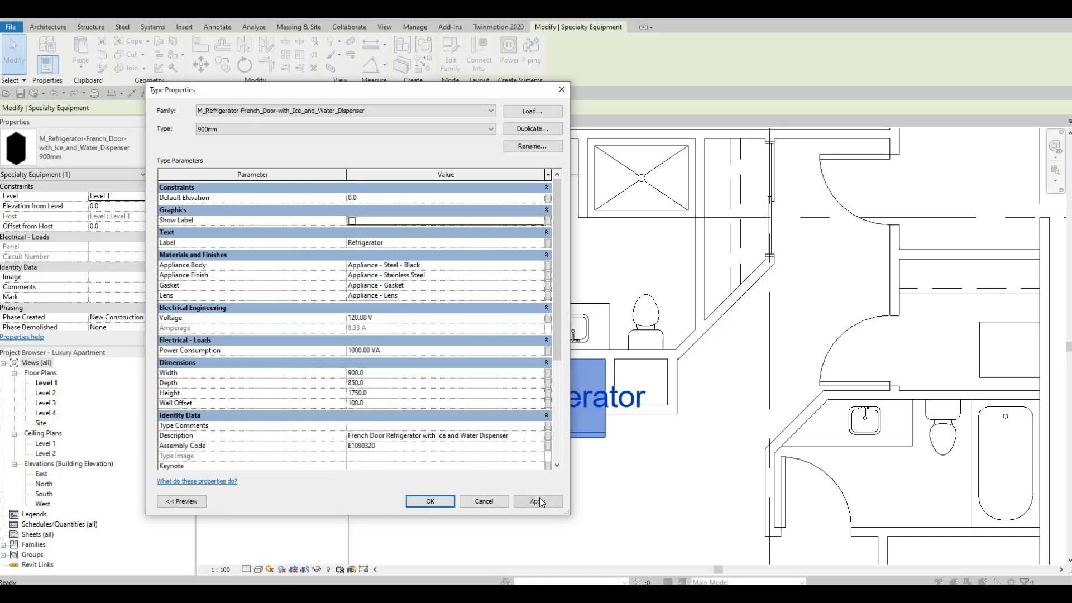
left_click(533, 501)
left_click(430, 501)
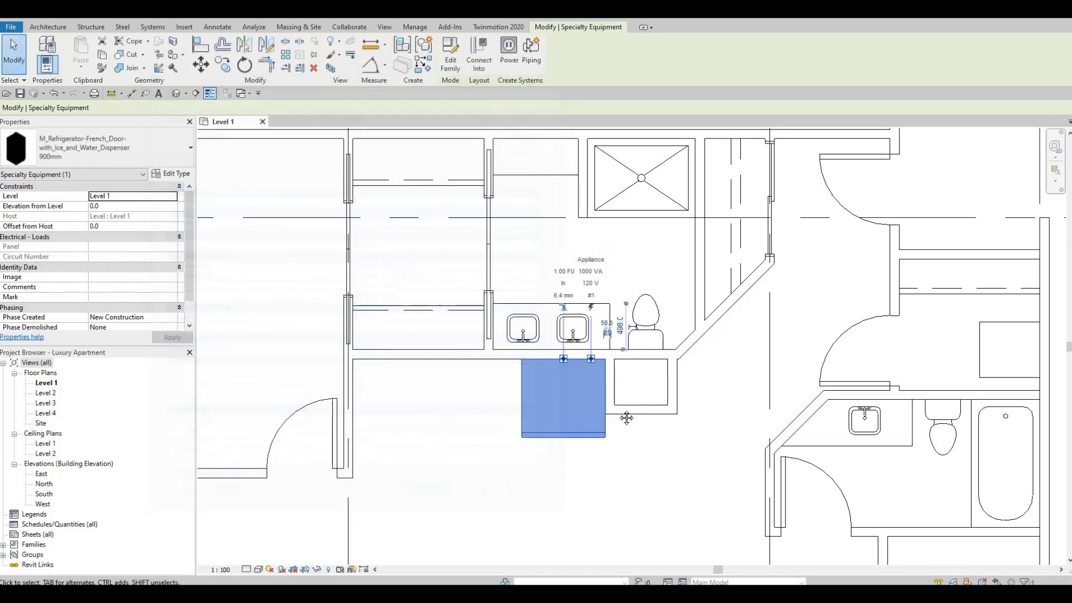
middle_click_drag(641, 414, 677, 401)
left_click(707, 403)
Try to place a 0762 x 2134mm M_Single-Flush door in the enclosure's front wall, matching the existing bedroom door and swinging outward.
scroll(525, 390, "down", 3)
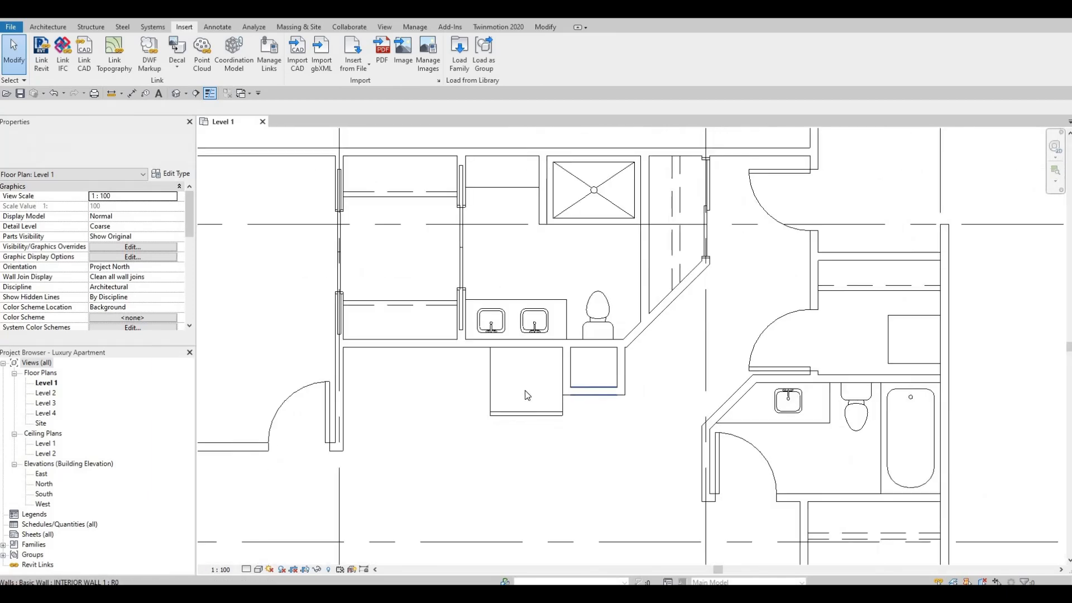
left_click(323, 408)
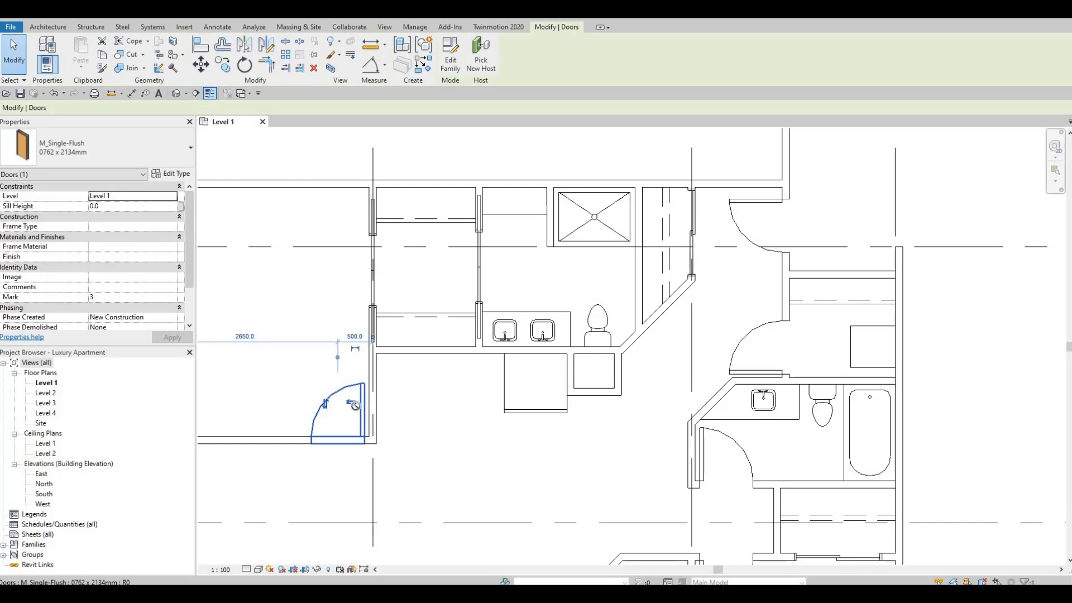
key("c")
key("s")
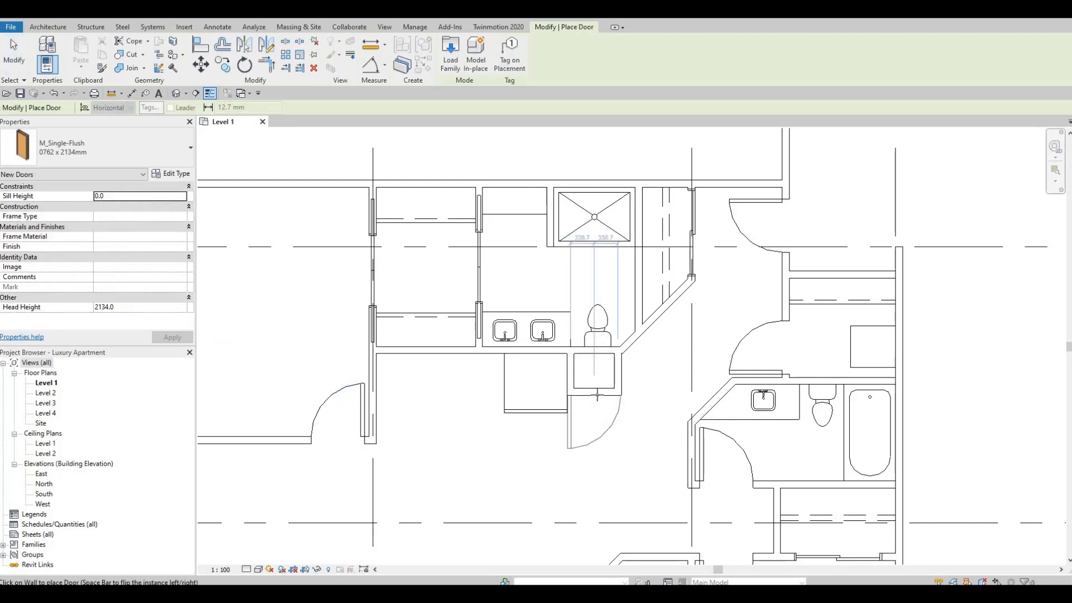
key("space")
left_click(599, 399)
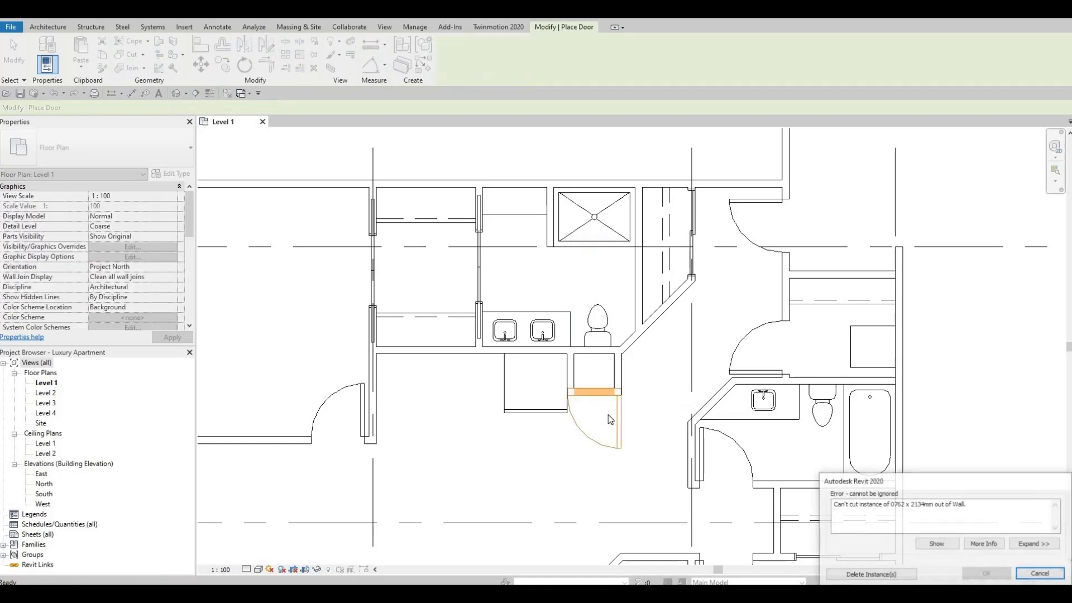
key("Escape")
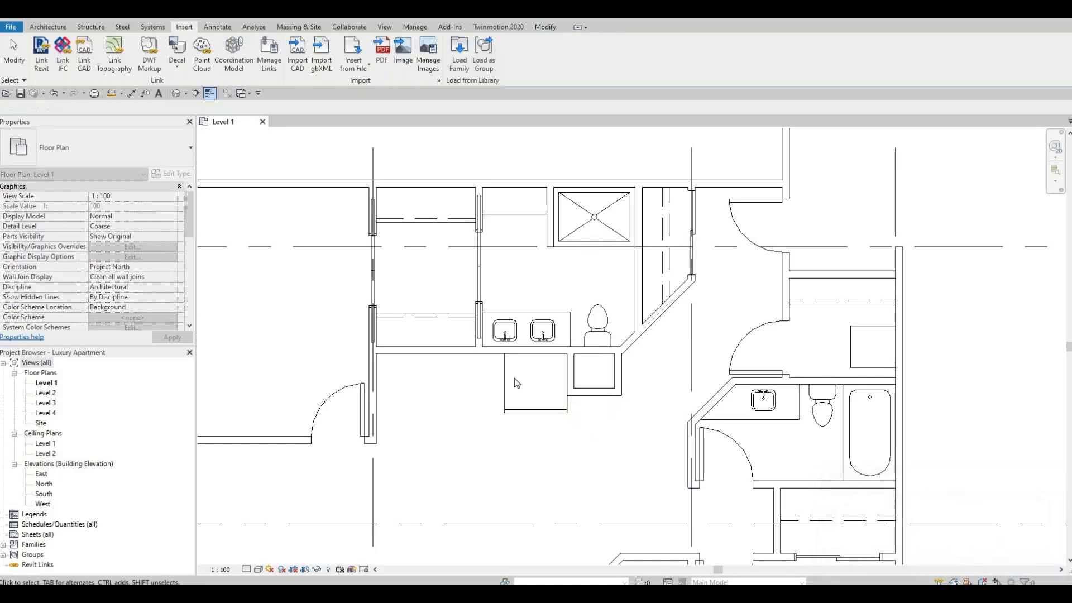
Start a new door with the M_Single-Flush 0762 x 2032mm type.
left_click(48, 27)
left_click(67, 49)
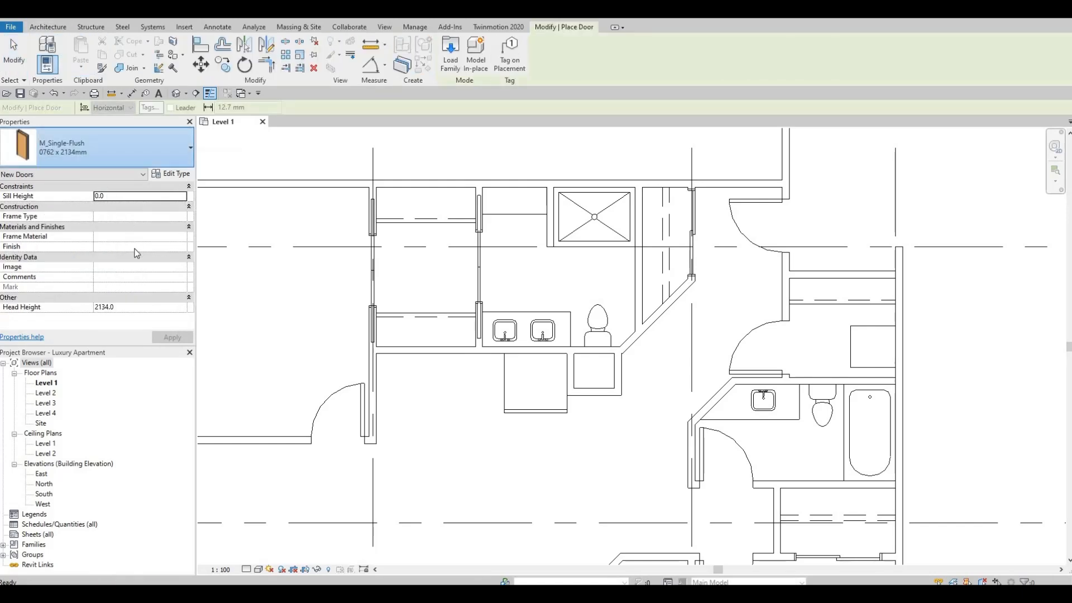
left_click(111, 143)
scroll(121, 296, "down", 1)
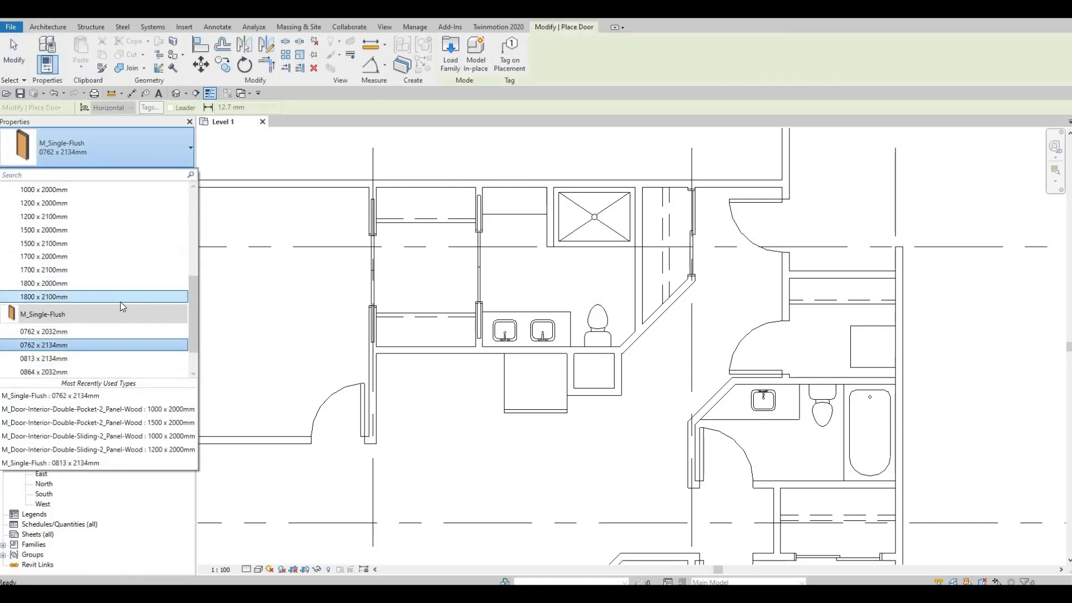
left_click(72, 331)
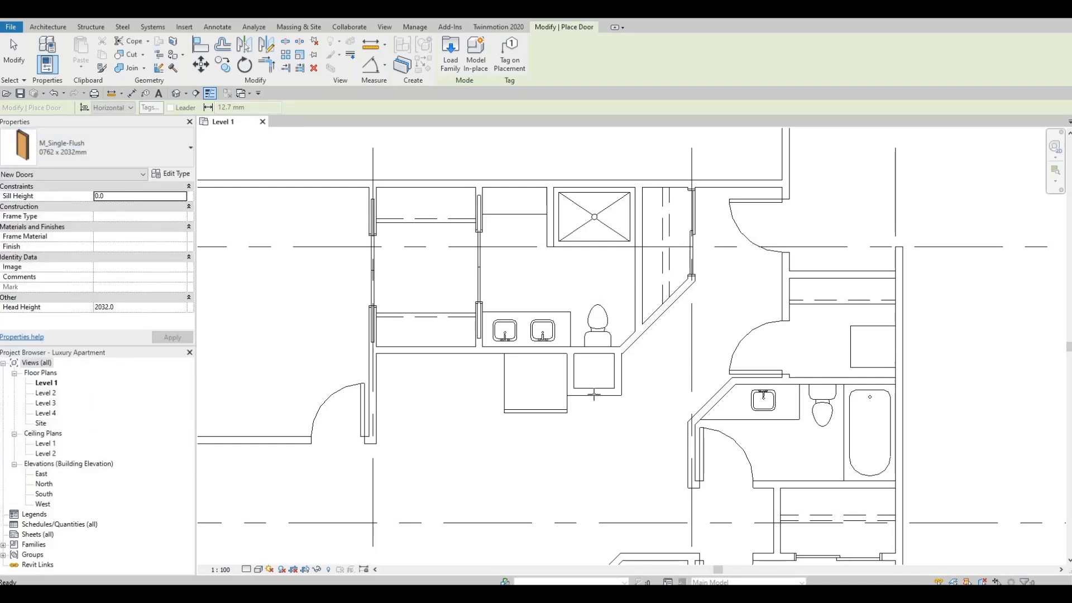
Duplicate the 0762 x 2032mm door type under the name 600 x 2032mm.
left_click(174, 174)
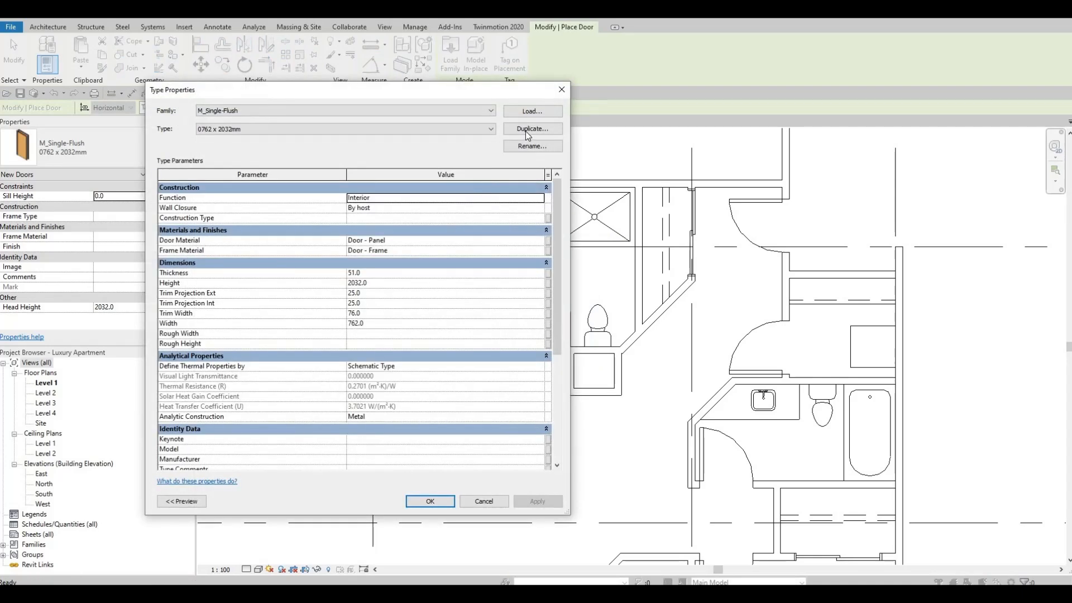
left_click(524, 130)
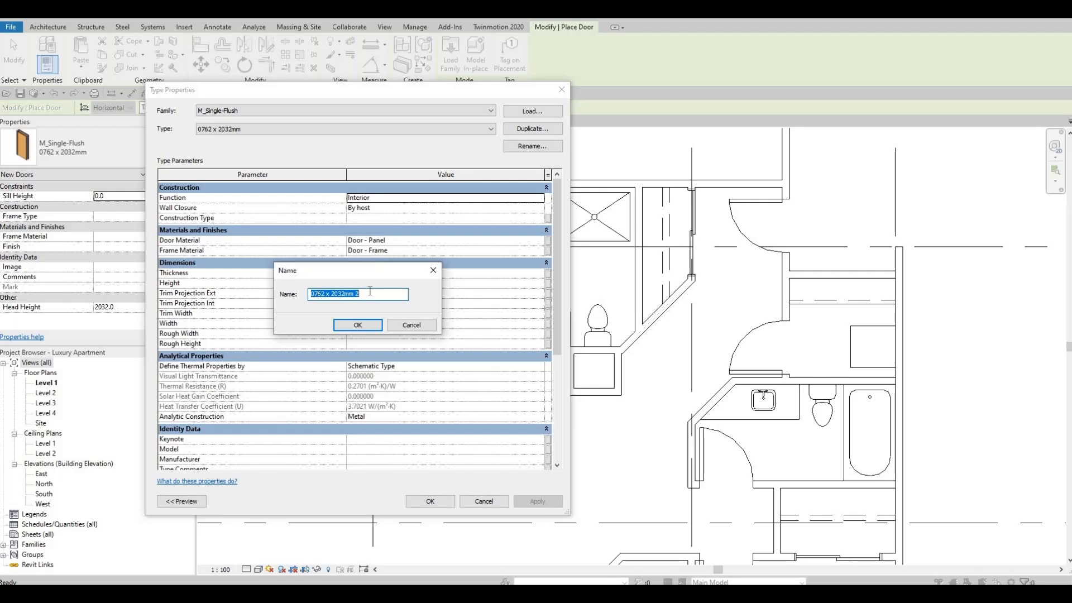
left_click(367, 294)
left_click_drag(325, 294, 268, 293)
key("BackSpace")
type("600")
left_click(358, 324)
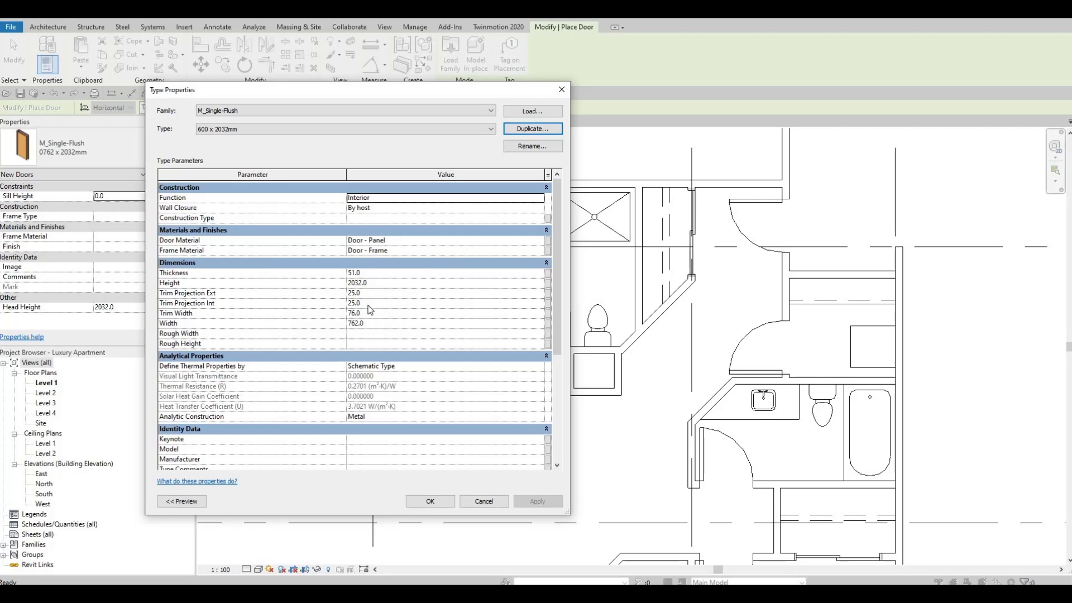
Set the new door type's width to 600 mm and try to place it in the enclosure's front wall.
left_click(373, 323)
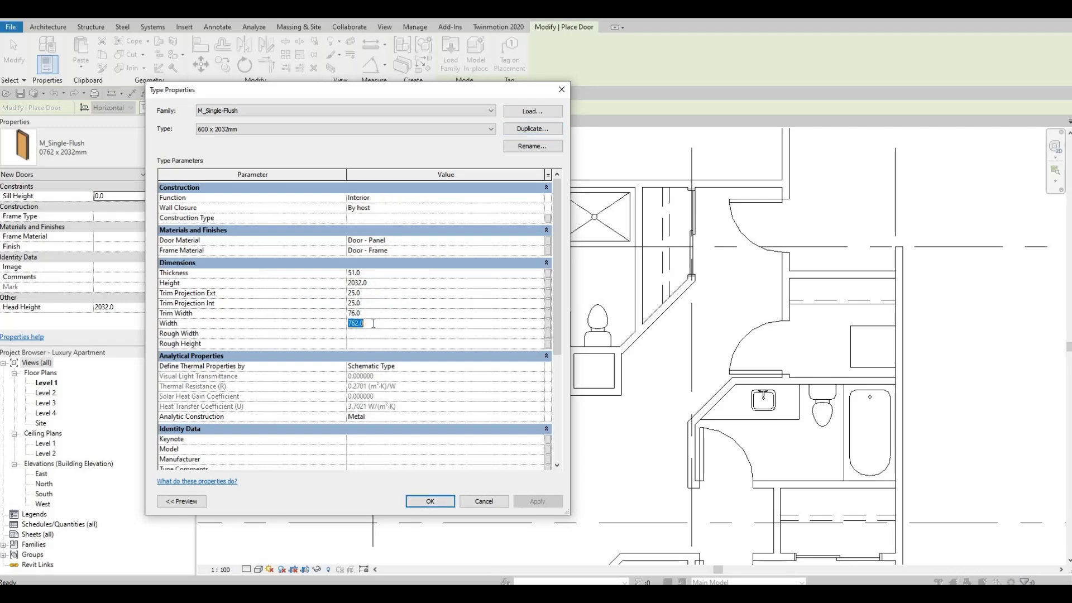
left_click(433, 498)
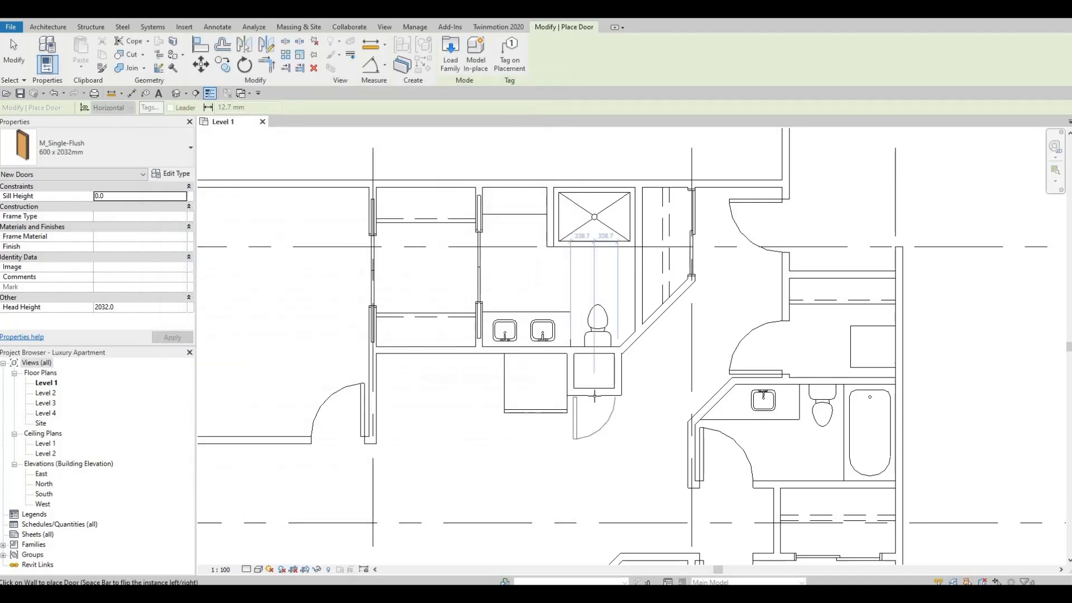
scroll(595, 398, "up", 2)
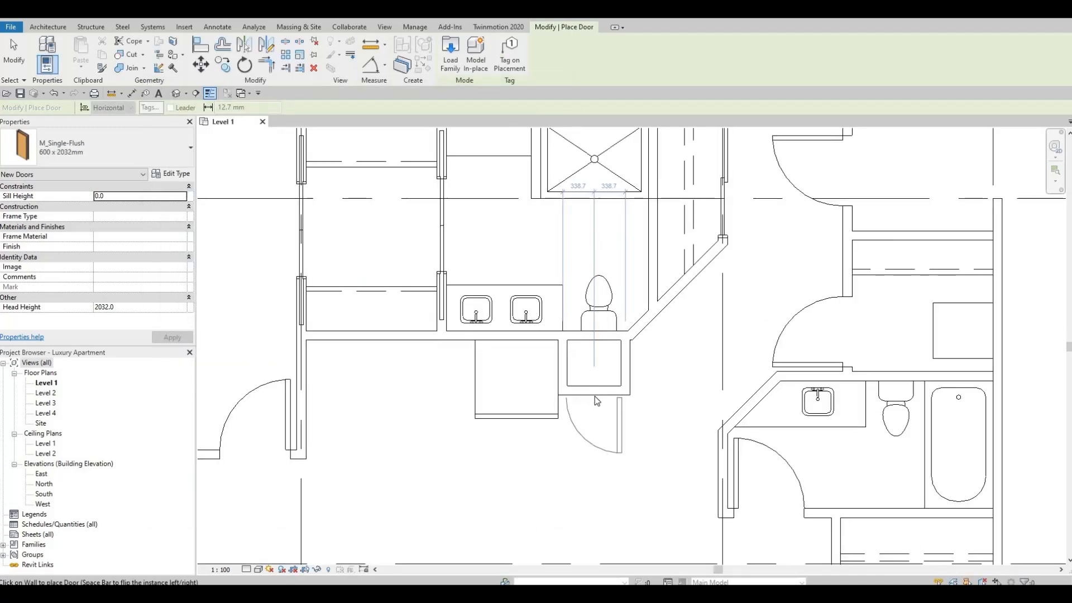
left_click(612, 404)
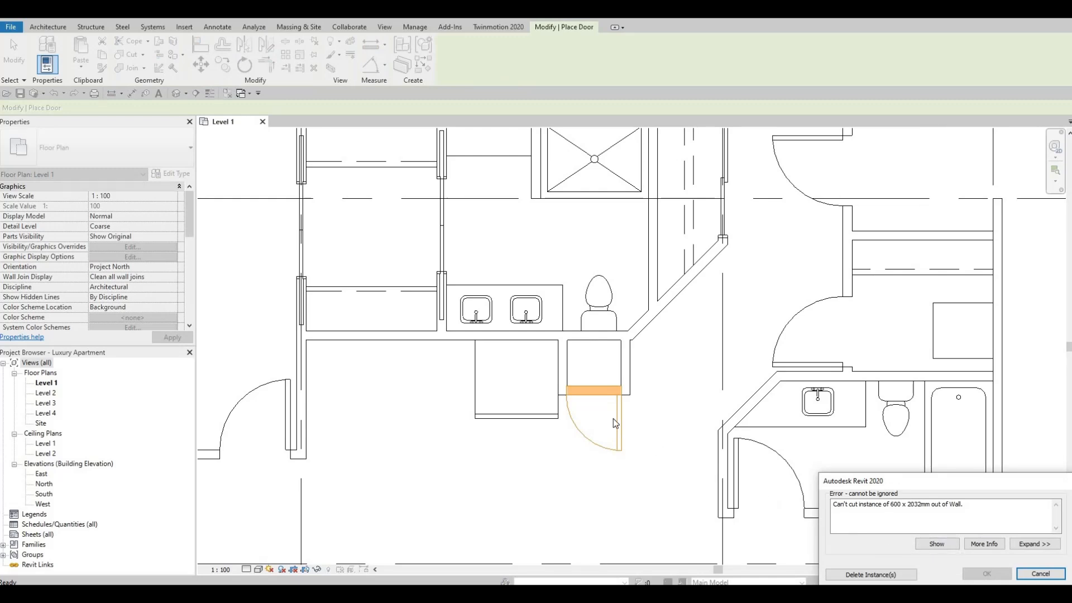
key("Escape")
key("Escape")
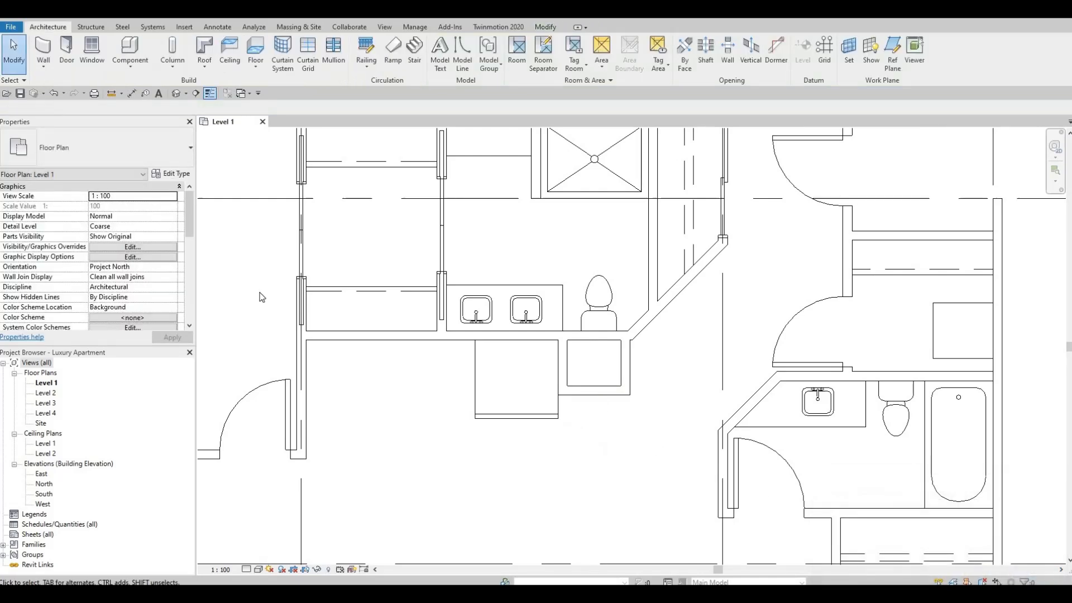
Rename the 600 x 2032mm door type as 500 x 2032mm and set its width to 500 mm.
left_click(170, 174)
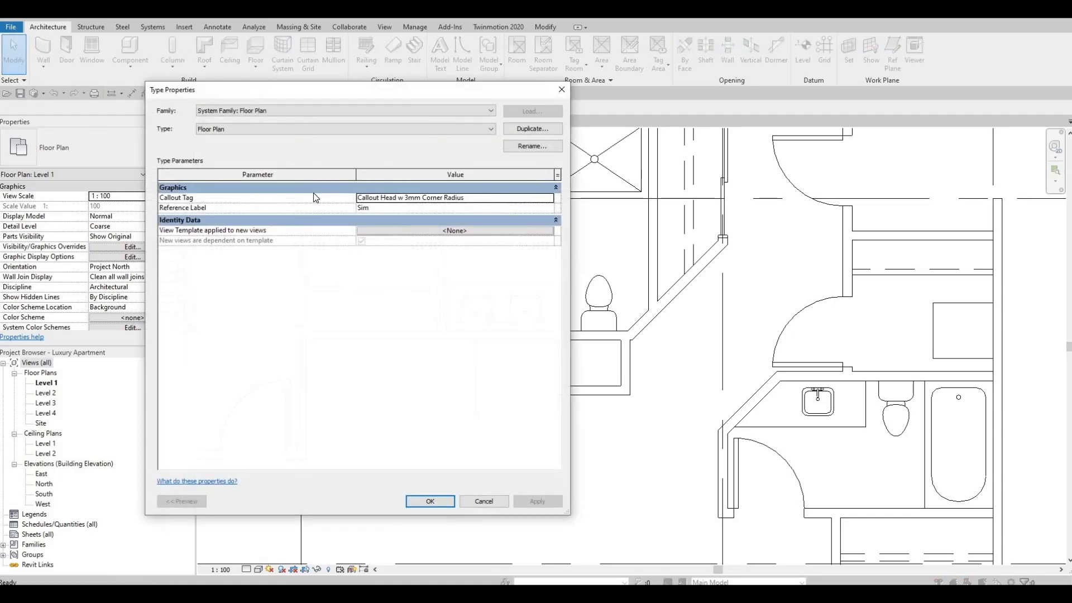
key("Escape")
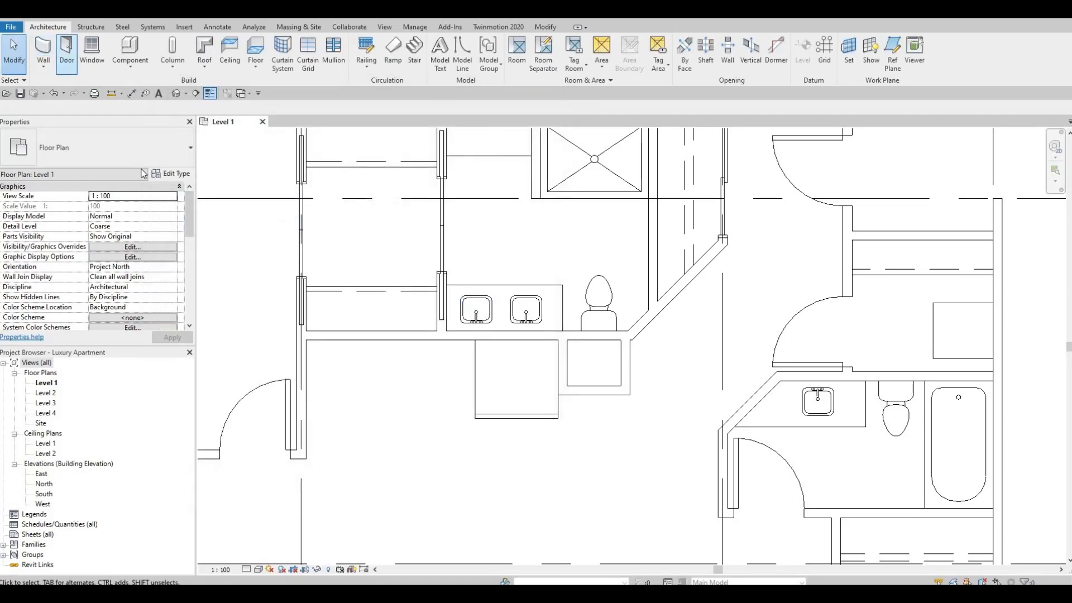
left_click(171, 174)
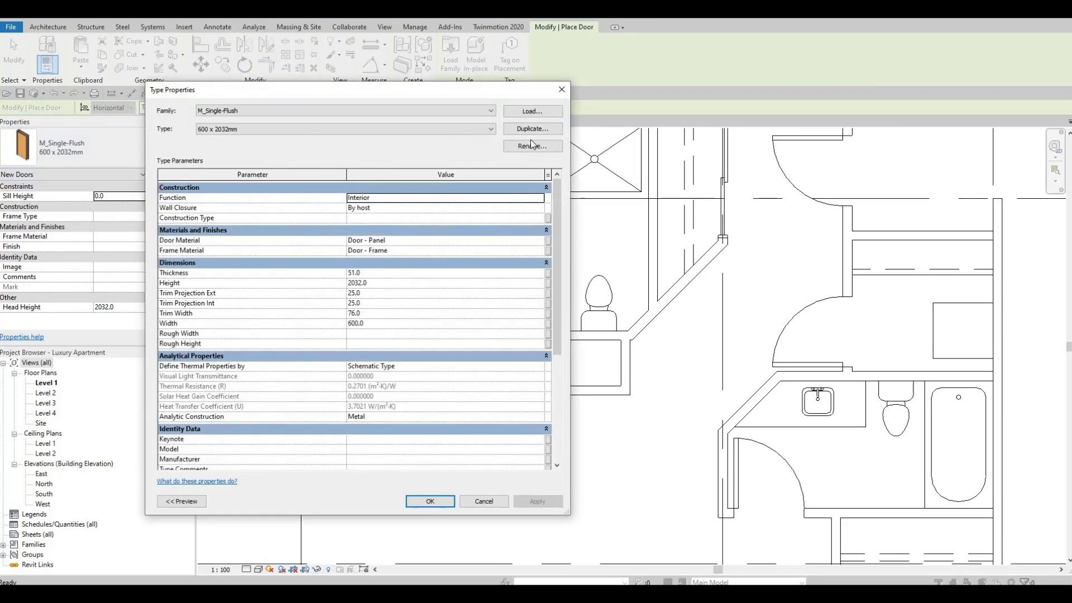
left_click(532, 146)
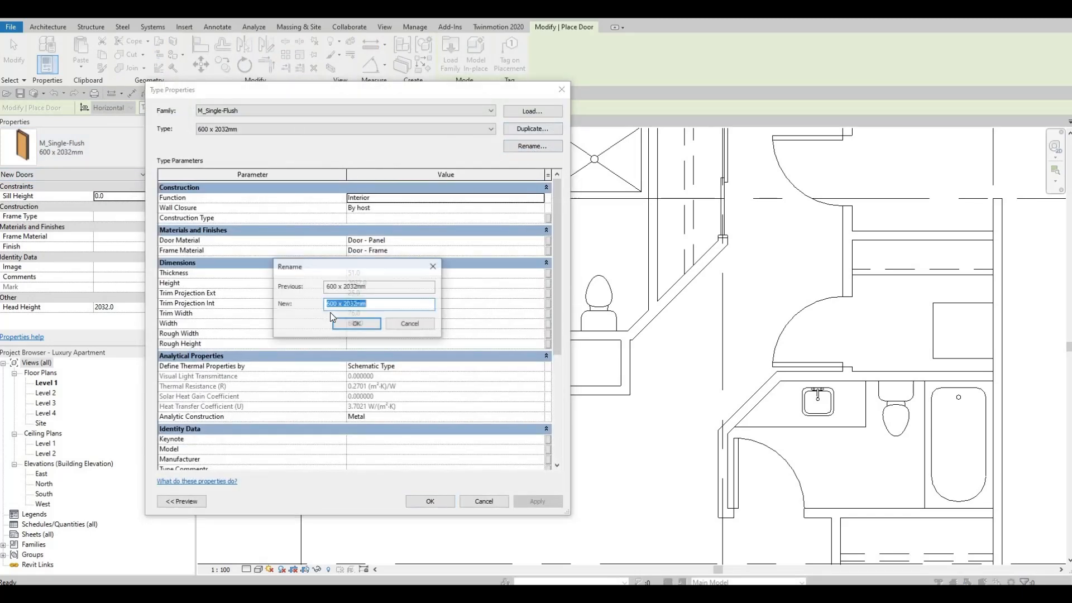
left_click(338, 304)
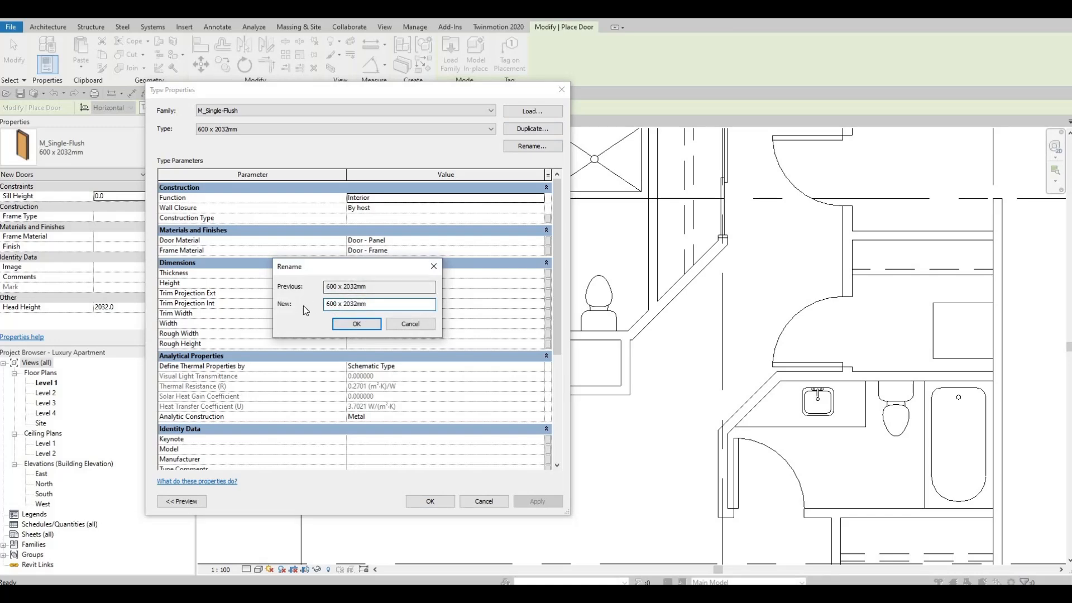
double_click(331, 304)
type("500")
left_click(377, 327)
double_click(378, 324)
type("500")
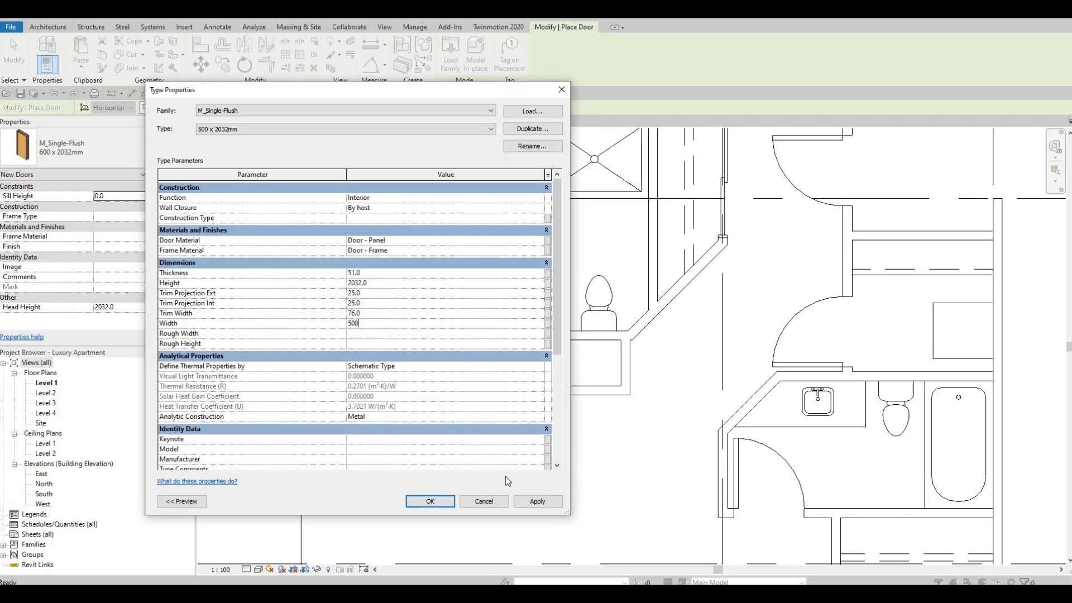
left_click(536, 500)
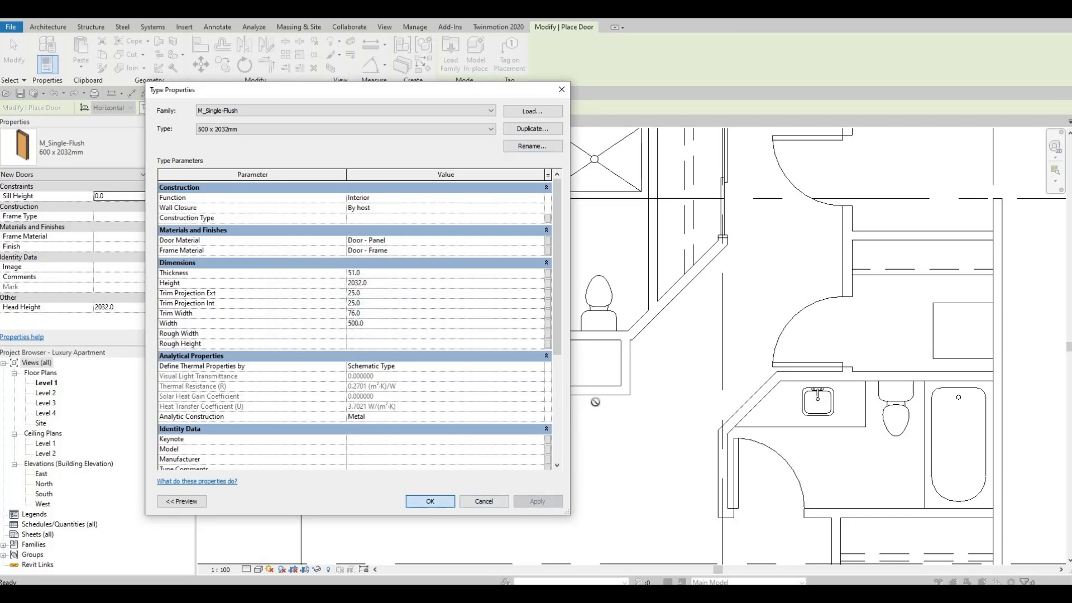
key("Return")
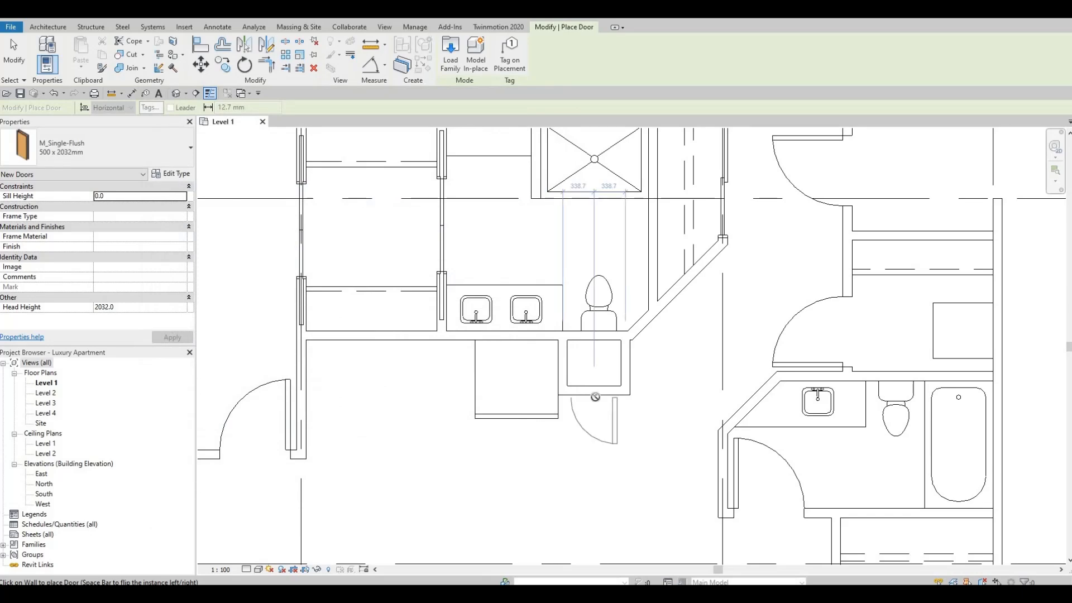
Place the 500 x 2032mm door centred in the pantry enclosure's front wall, swinging outward, and end the door command.
left_click(595, 397)
key("Escape")
key("Escape")
scroll(597, 399, "up", 2)
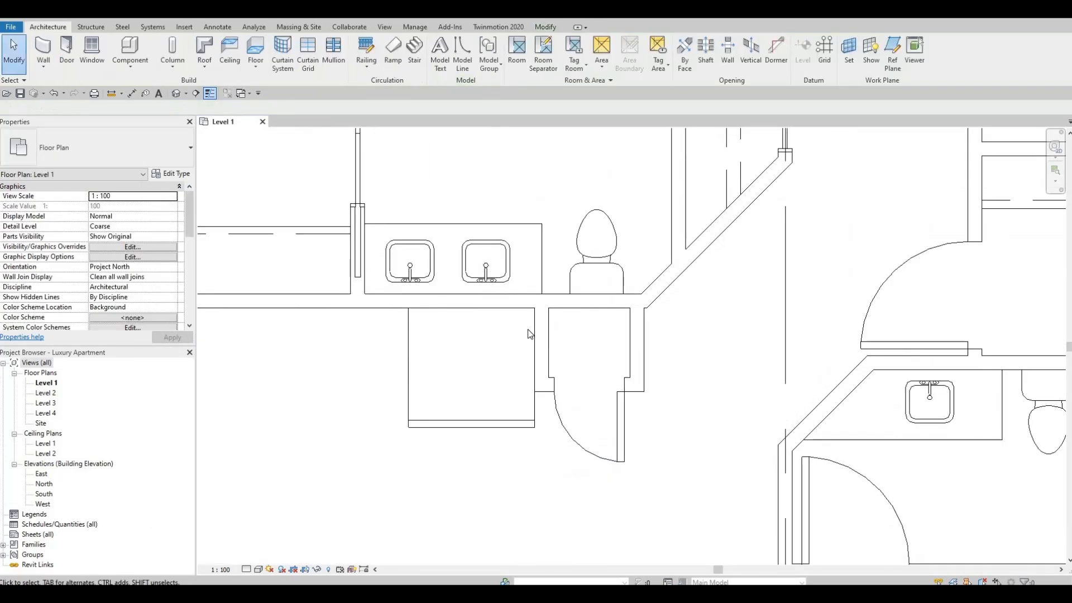
Set the refrigerator type's depth to 700 mm and width to 800 mm, apply the changes and deselect it.
scroll(527, 338, "down", 1)
middle_click_drag(493, 374, 531, 339)
middle_click_drag(627, 385, 671, 400)
scroll(653, 389, "down", 1)
left_click(603, 352)
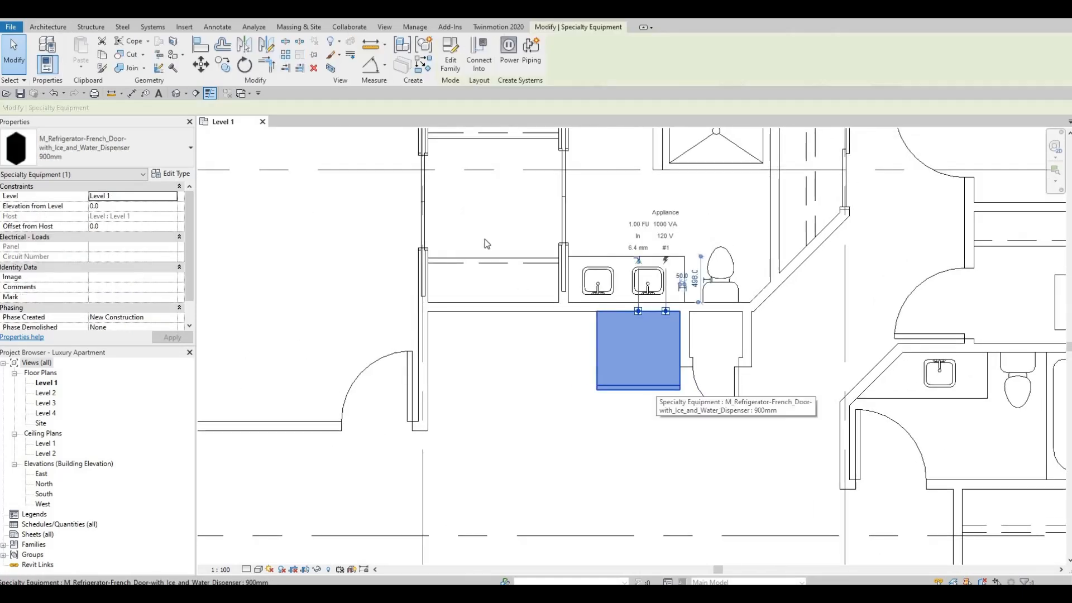
left_click(169, 175)
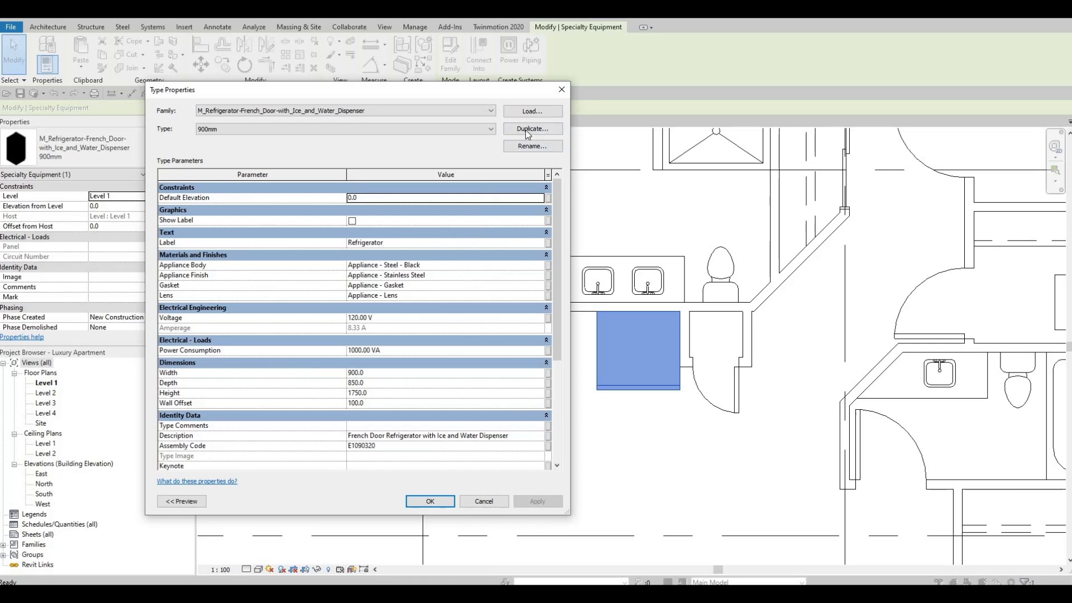
left_click(372, 383)
type("700")
left_click(371, 372)
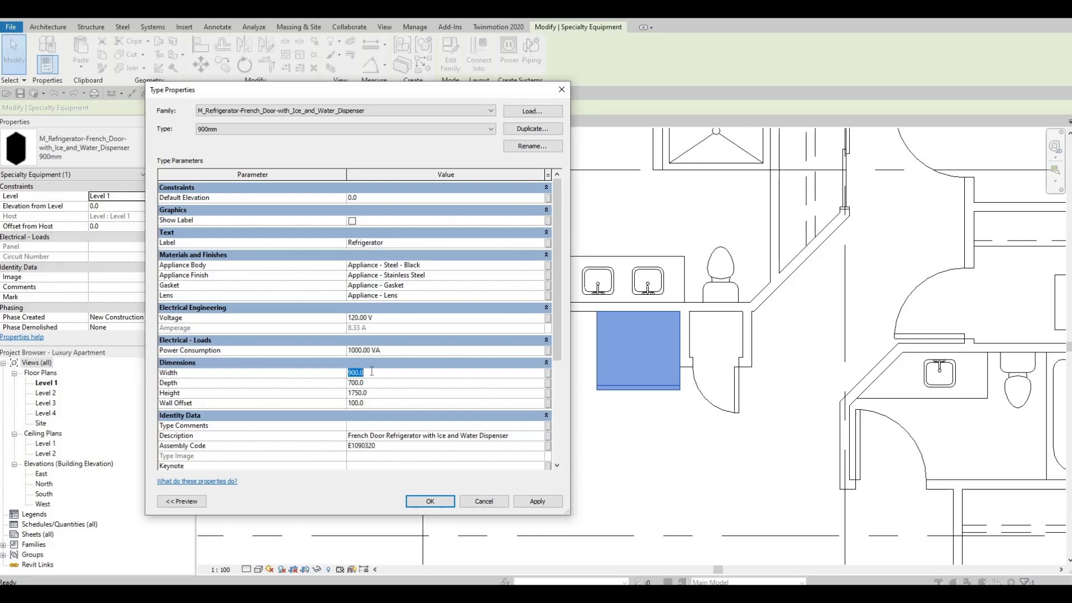
type("800")
left_click(537, 500)
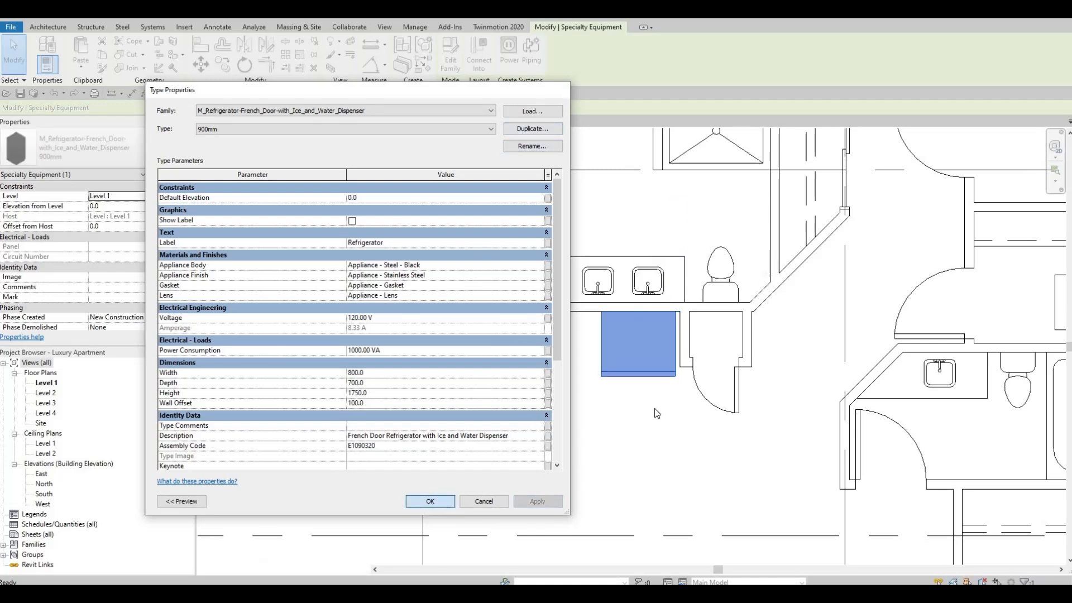
key("Return")
key("Escape")
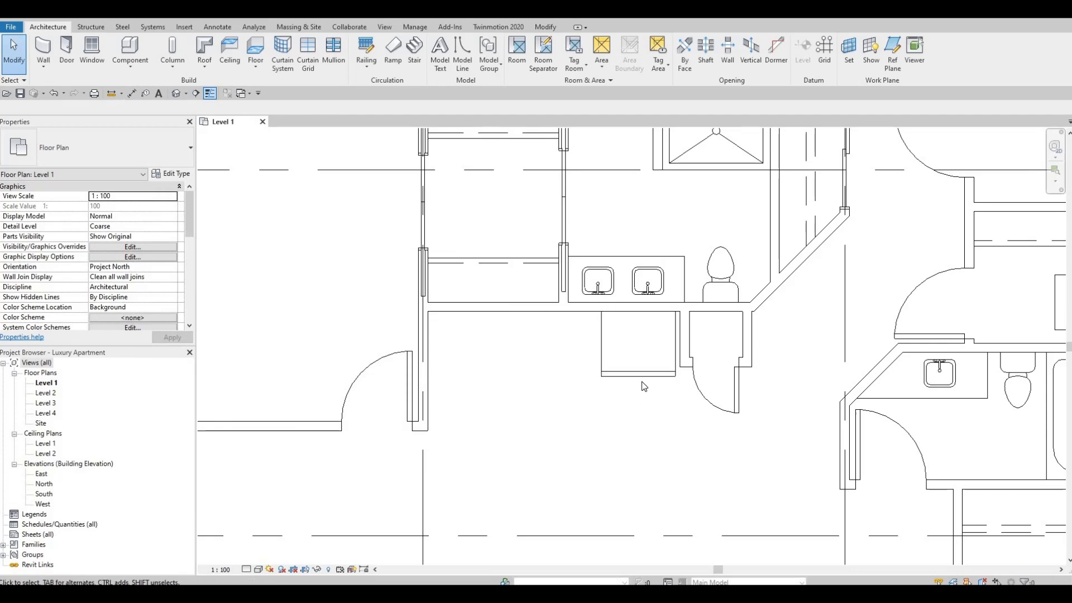
Align the refrigerator's side with the adjacent outer face of the pantry enclosure's side wall.
scroll(520, 396, "down", 8)
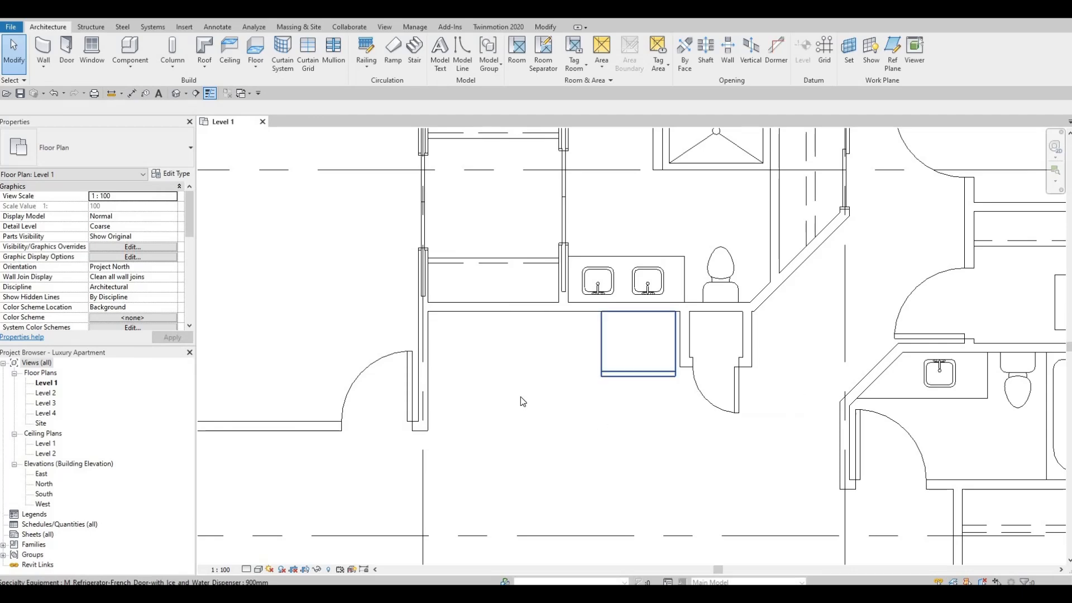
scroll(519, 390, "up", 6)
left_click(548, 401)
left_click(775, 340)
scroll(555, 376, "up", 5)
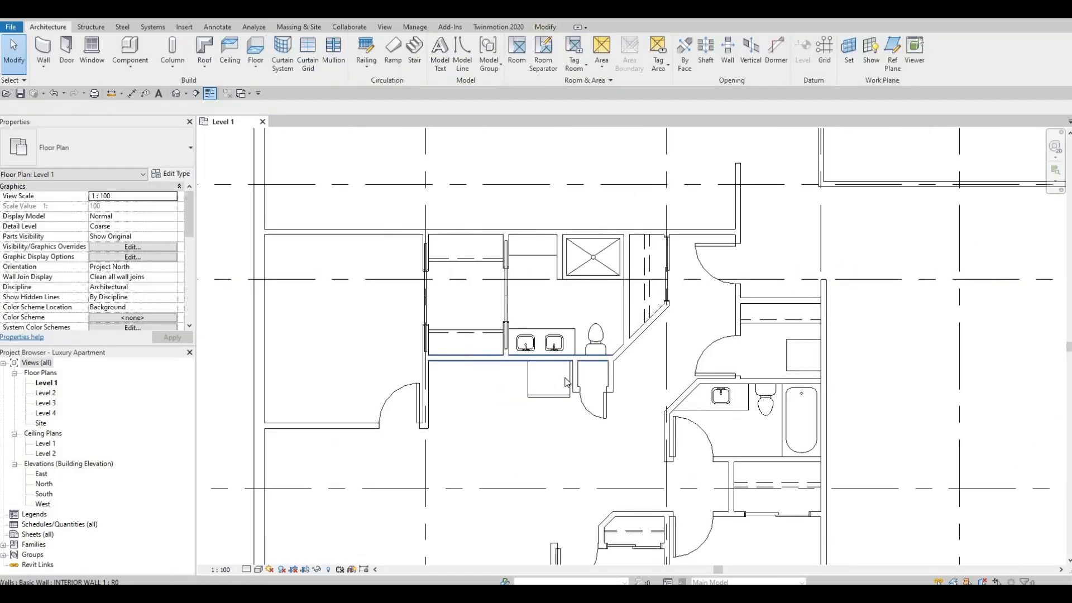
left_click(558, 382)
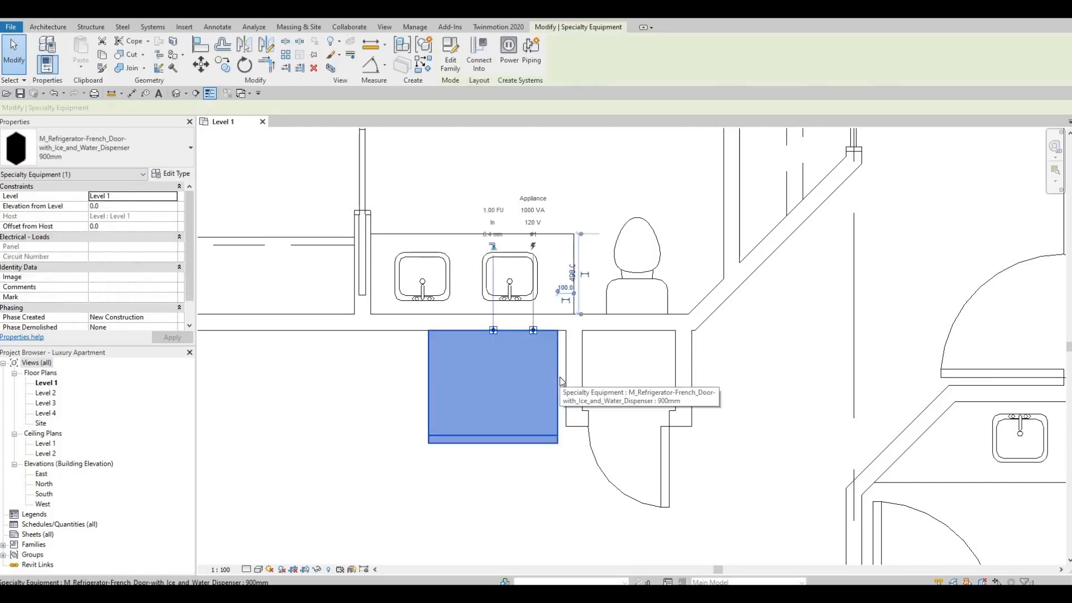
key("a")
key("l")
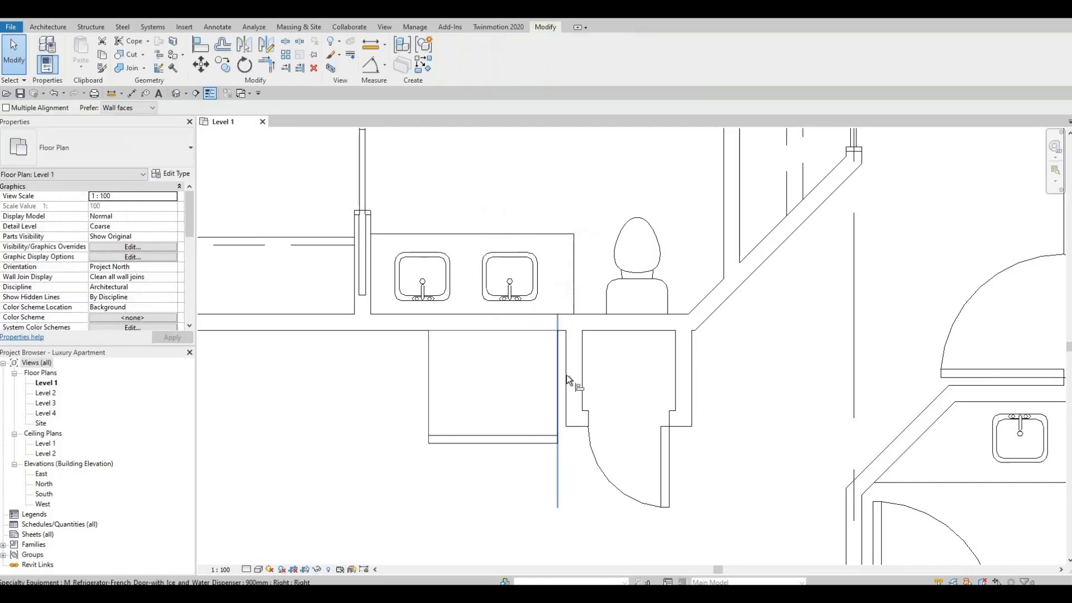
left_click(555, 381)
left_click(534, 393)
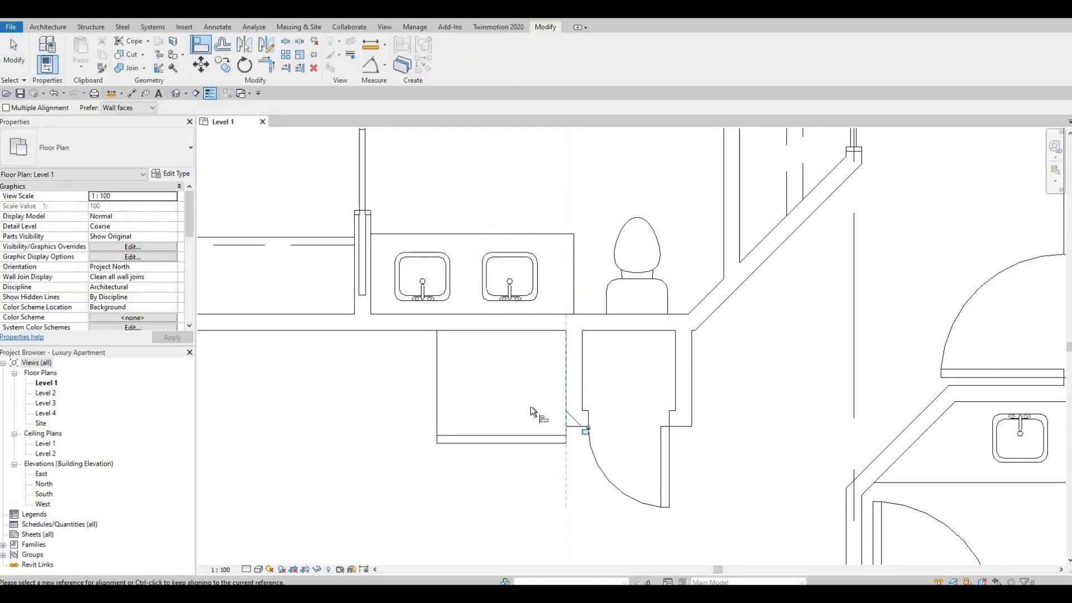
Load the M_Range-Gas family from the Mid-Range appliance folder.
key("F1")
middle_click_drag(456, 437, 678, 335)
scroll(679, 335, "down", 2)
middle_click_drag(481, 387, 528, 393)
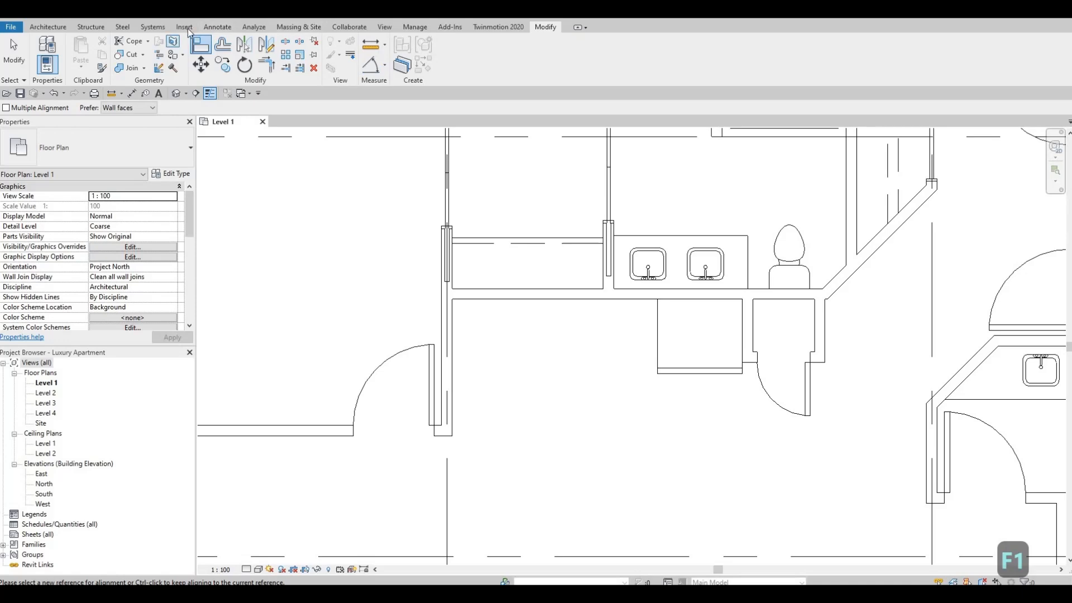
left_click(185, 26)
left_click(465, 61)
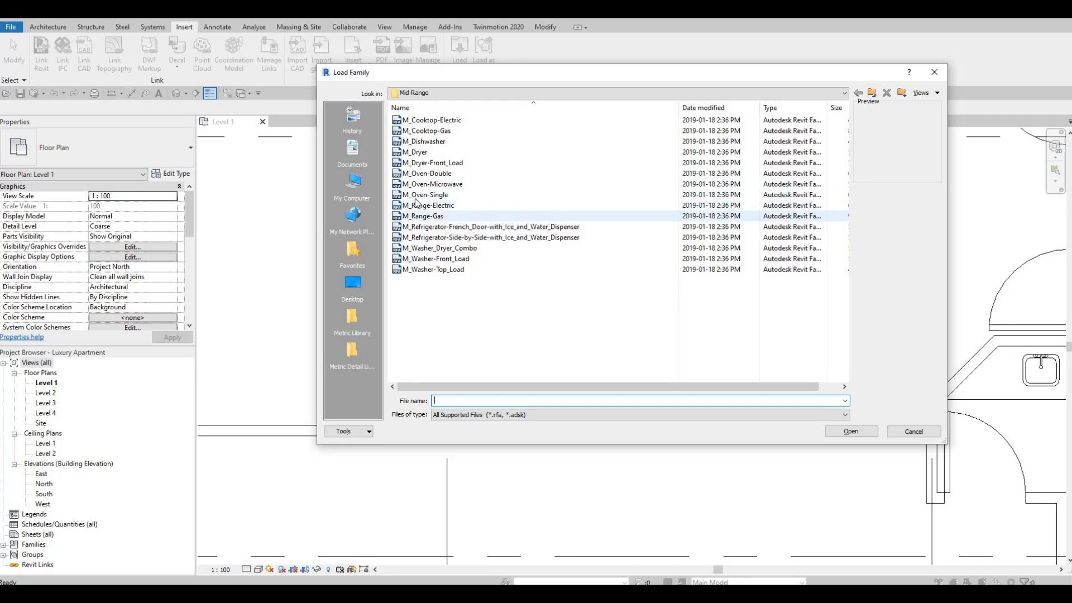
left_click(436, 216)
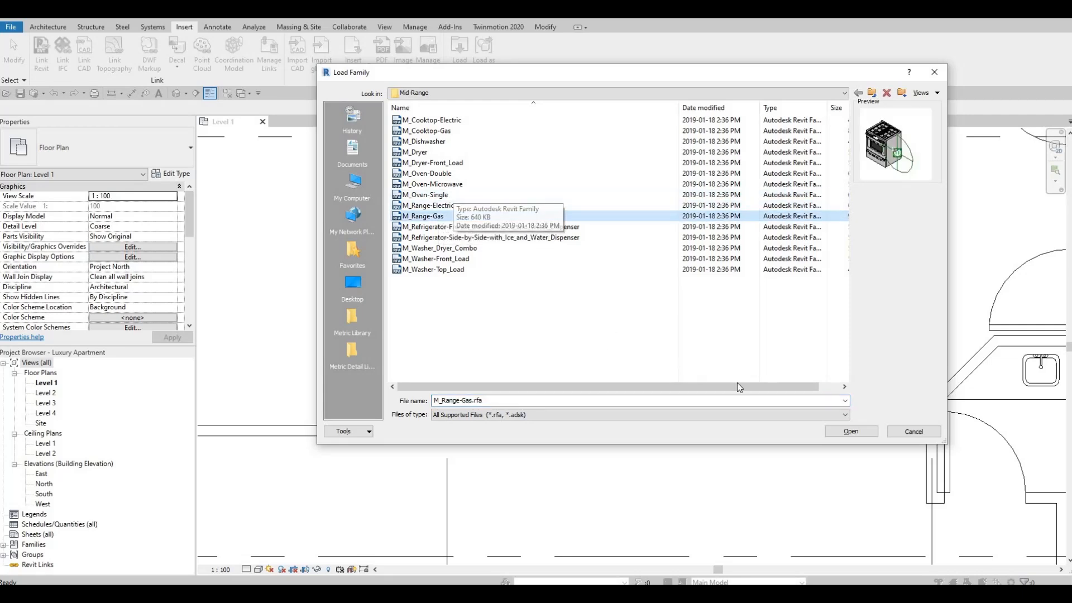
left_click(845, 432)
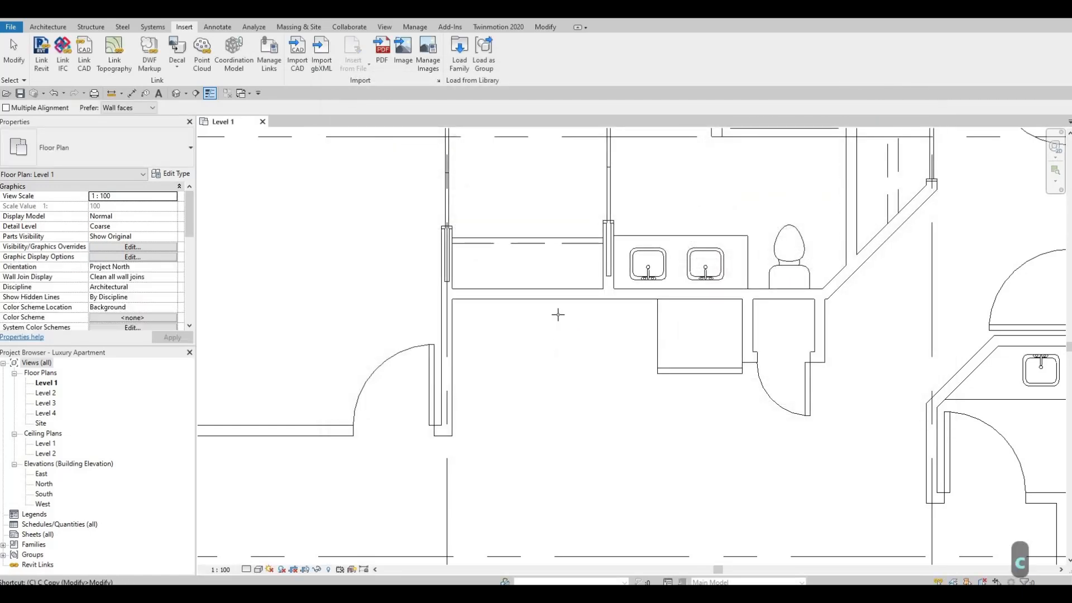
Place a 750mm M_Range-Gas component against the kitchen's back wall, on the refrigerator's side away from the pantry.
key("c")
key("m")
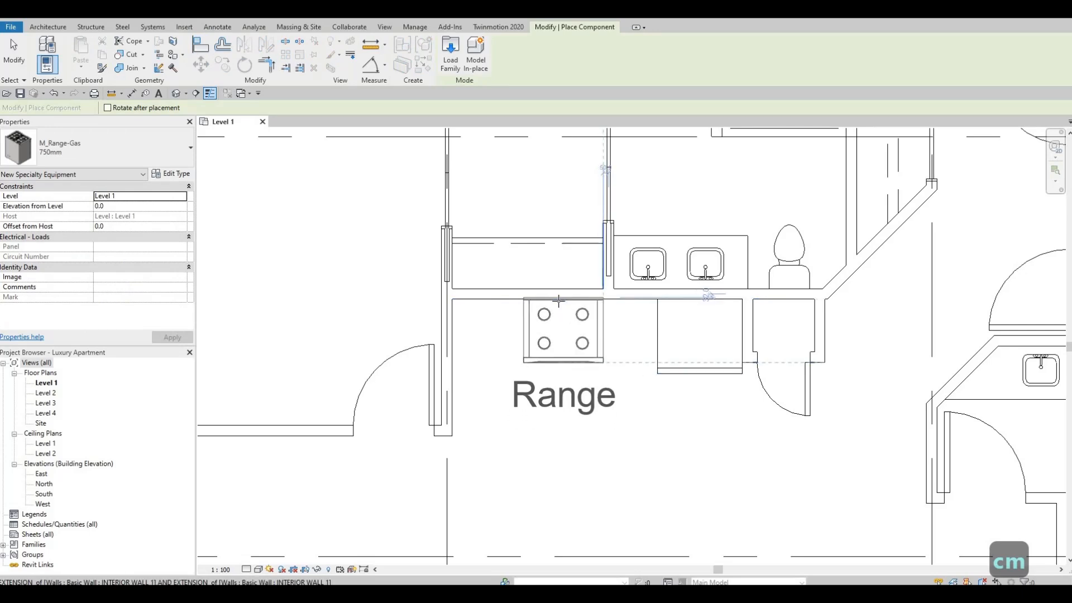
left_click(561, 307)
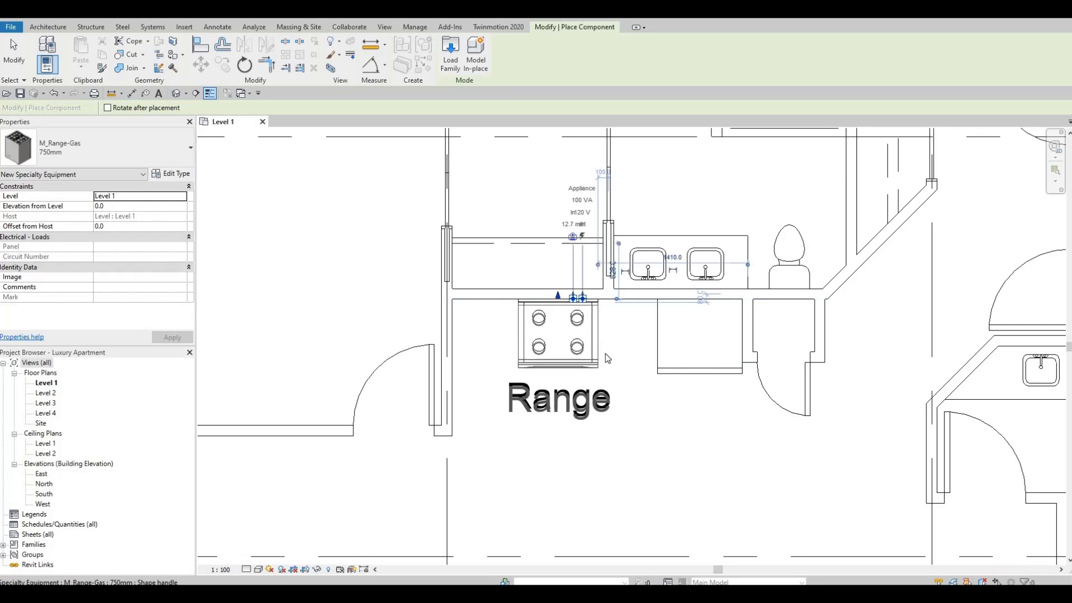
key("Escape")
key("Escape")
key("Escape")
Nudge the gas range five increments along the wall toward the refrigerator and deselect it.
left_click(597, 343)
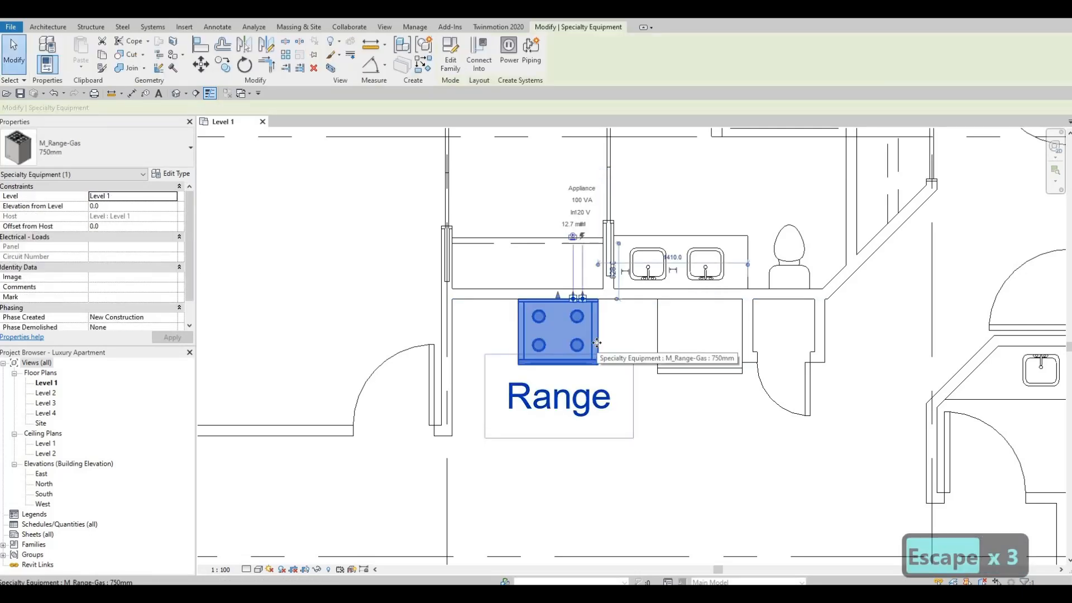
key("Right")
key("Right")
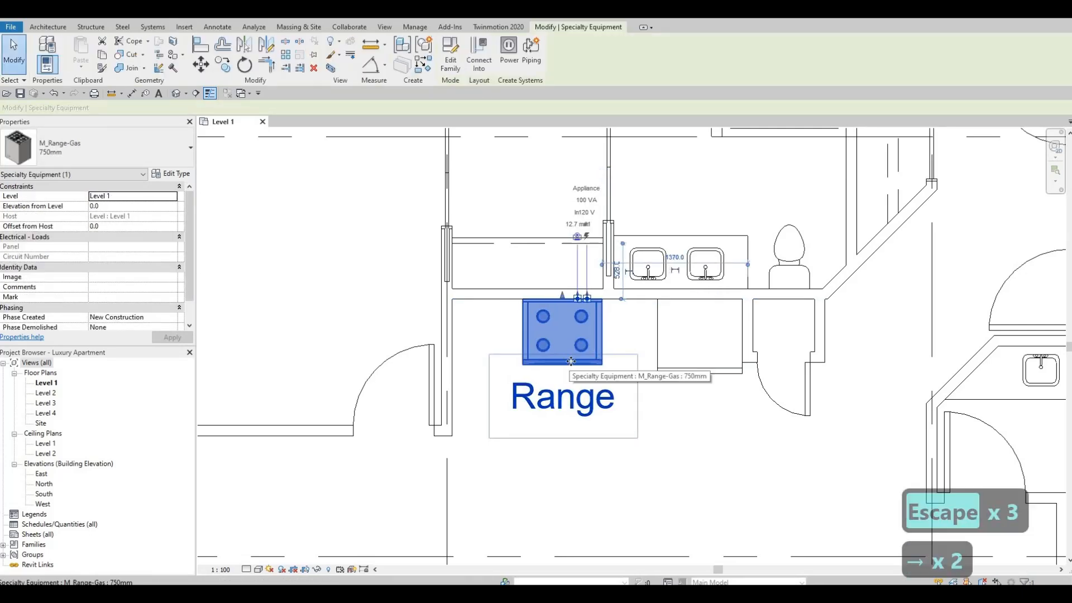
key("Right")
key("Right")
key("Right")
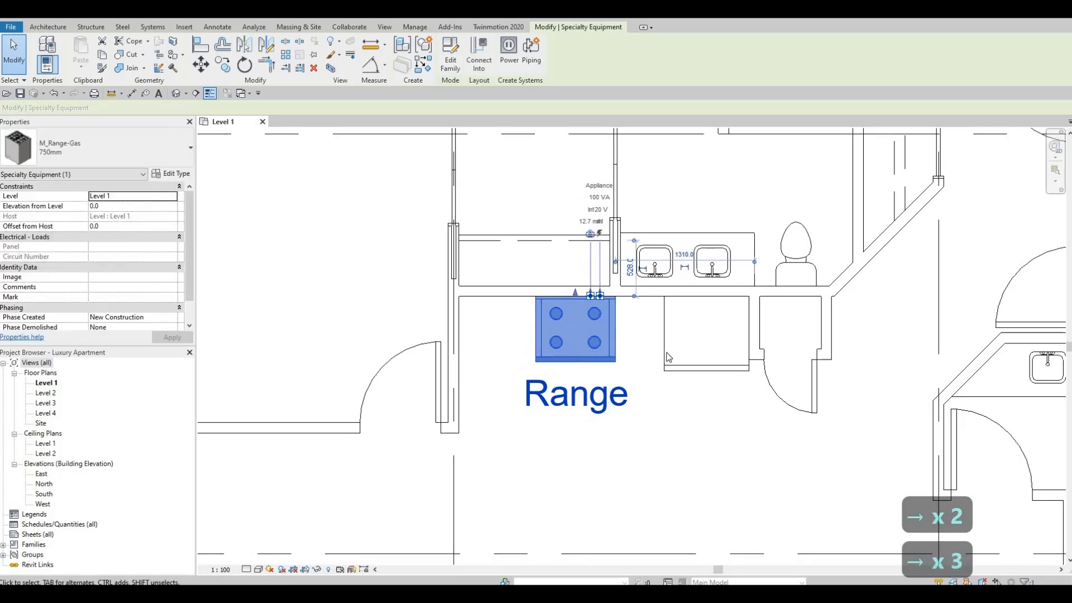
key("Escape")
key("Escape")
Set the French-door refrigerator type's width to 750 mm and deselect the refrigerator.
left_click(706, 355)
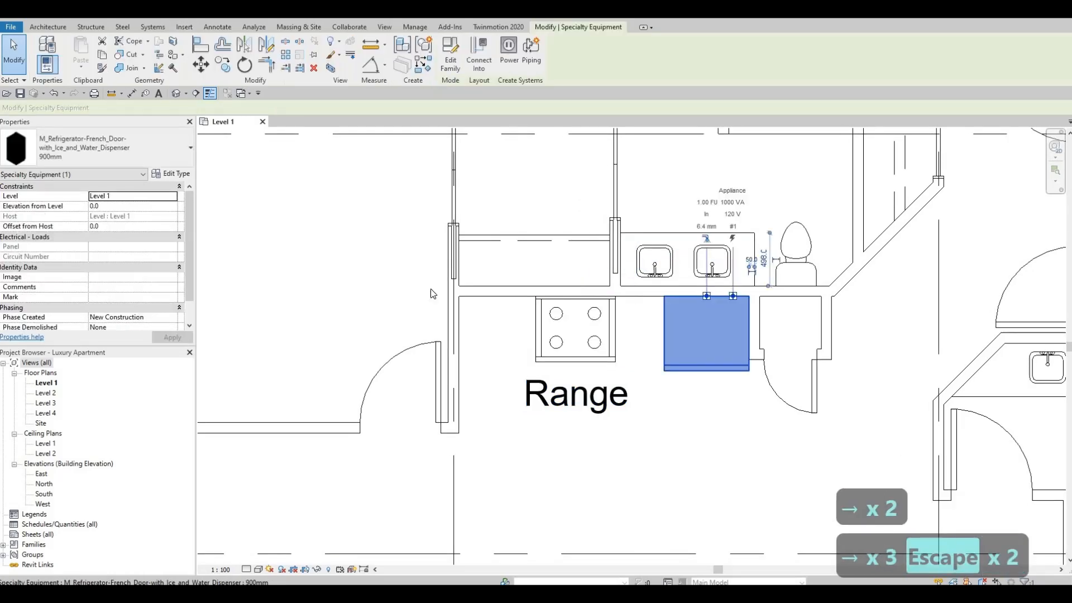
left_click(171, 174)
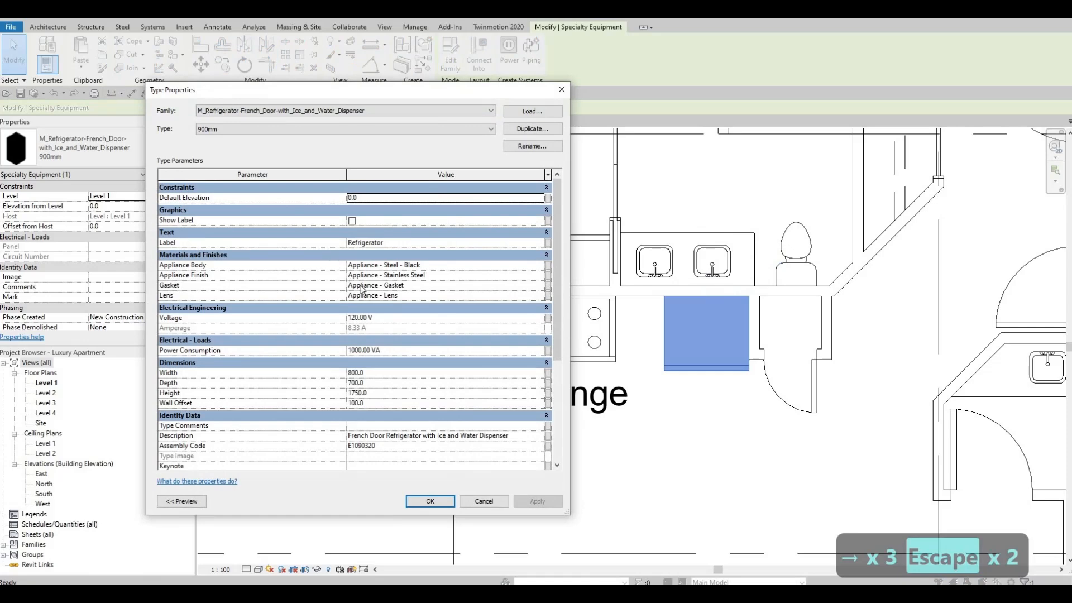
left_click(389, 374)
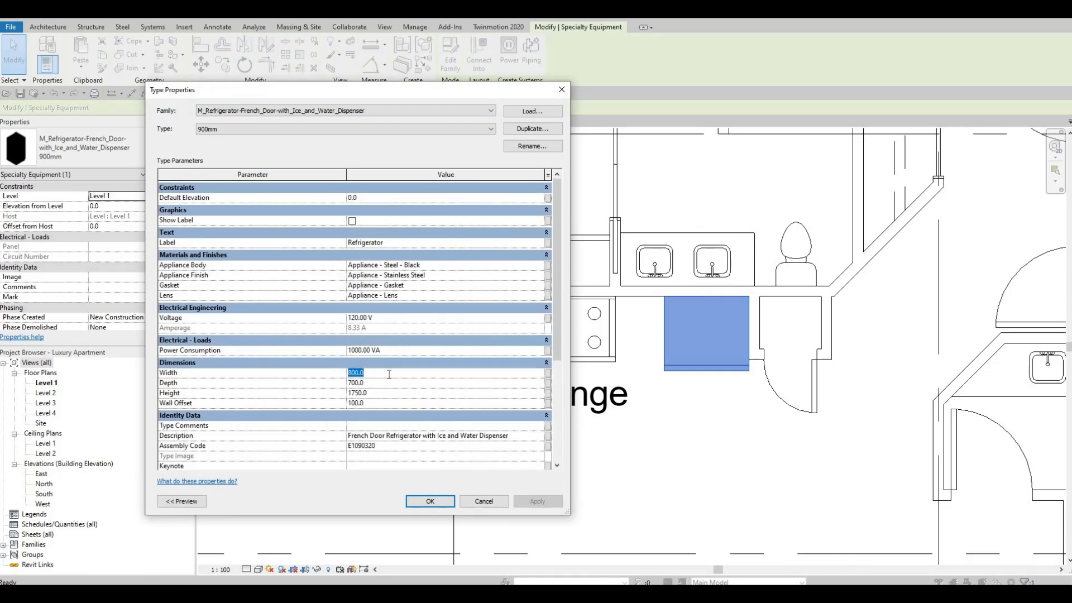
type("750")
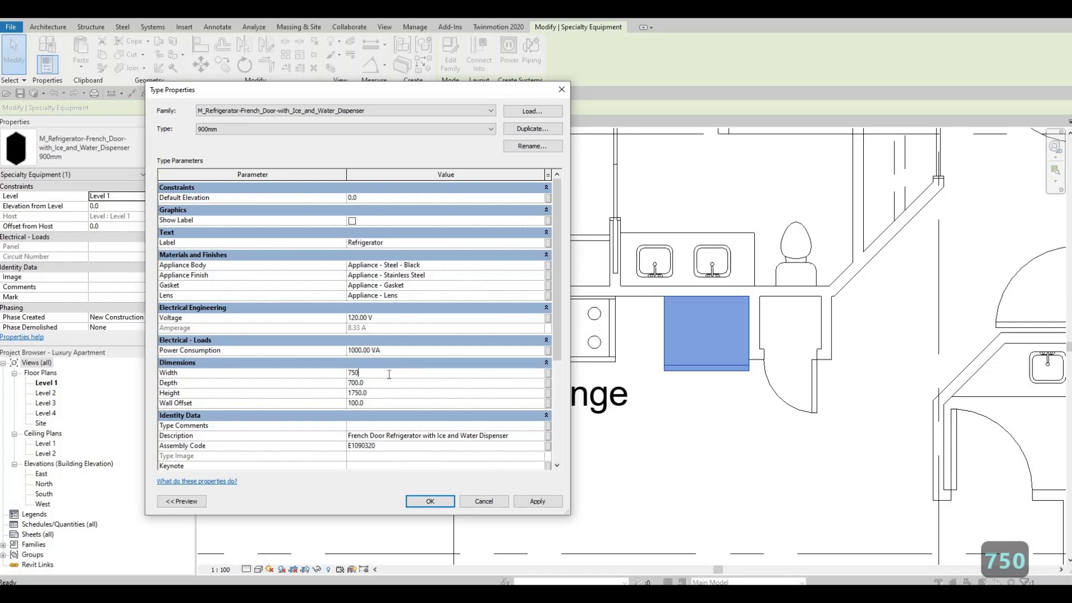
left_click(561, 505)
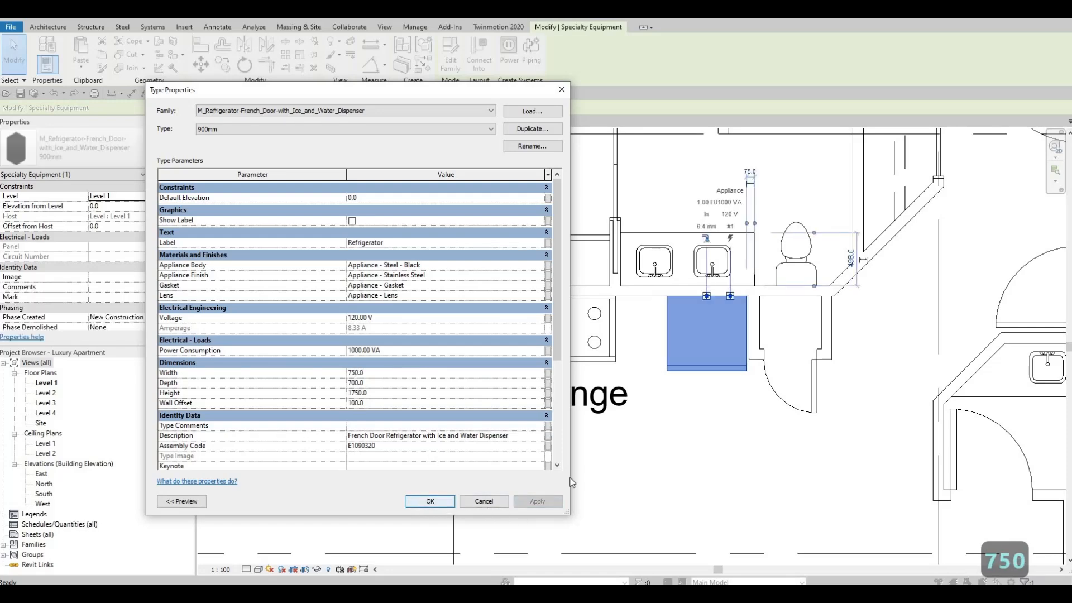
key("Escape")
key("Escape")
key("Escape")
Realign the narrowed refrigerator's pantry-side edge with the outer face of the pantry side wall.
key("a")
key("l")
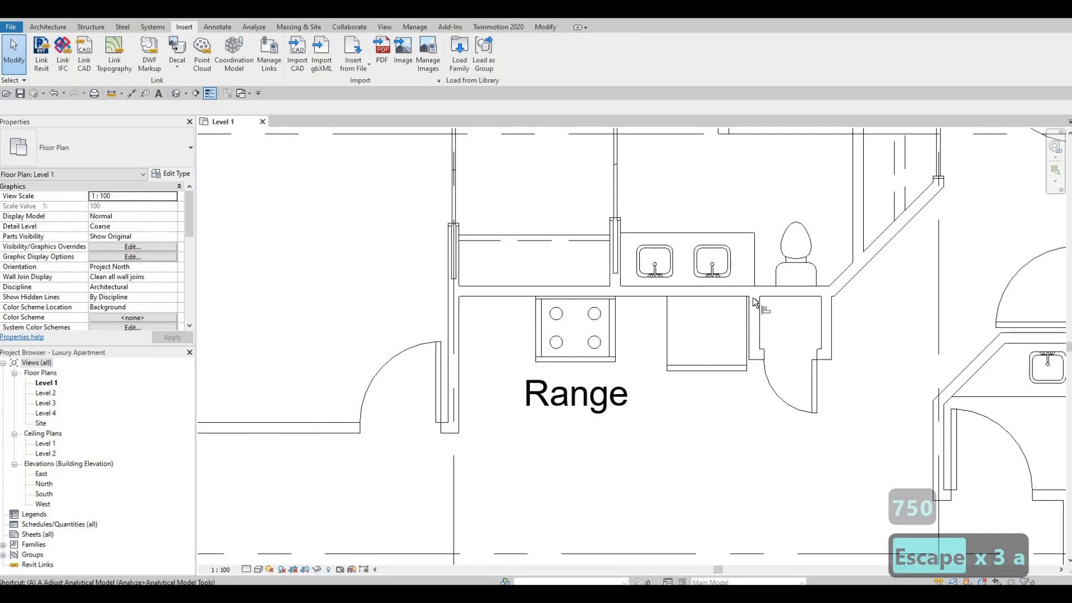
scroll(758, 307, "up", 2)
left_click(750, 328)
key("Escape")
key("Escape")
scroll(609, 385, "down", 2)
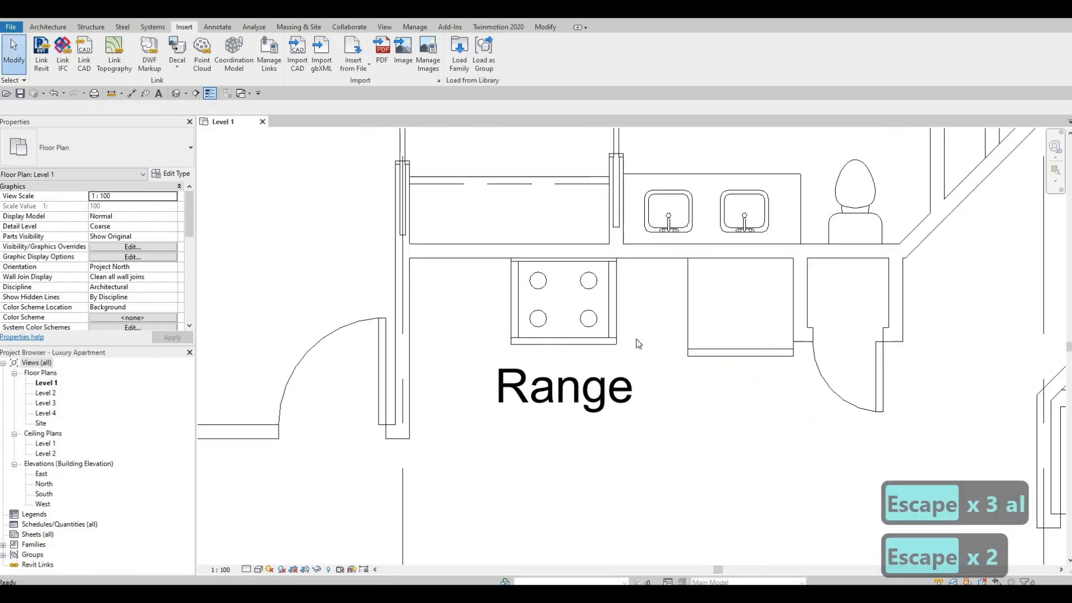
key("Escape")
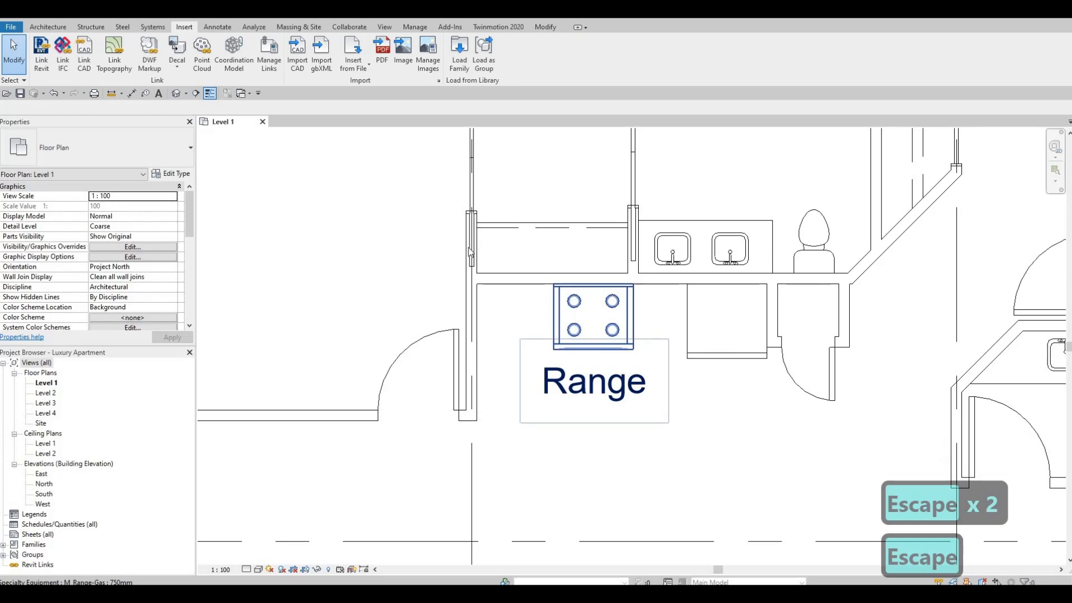
Turn off Show Label in the gas range's 750mm type properties and deselect the range.
left_click(594, 318)
left_click(168, 175)
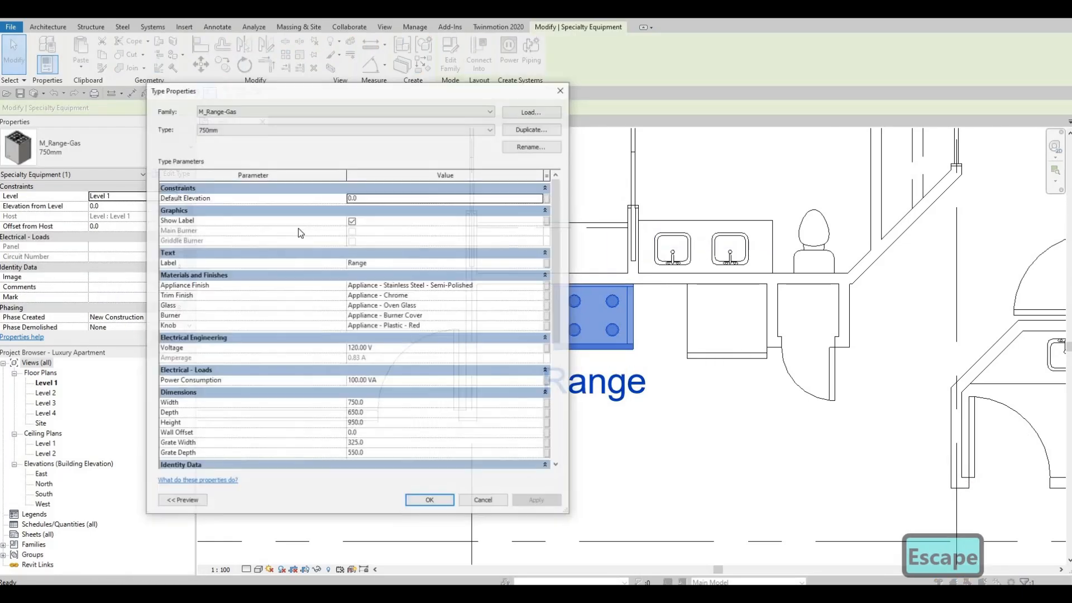
left_click(351, 221)
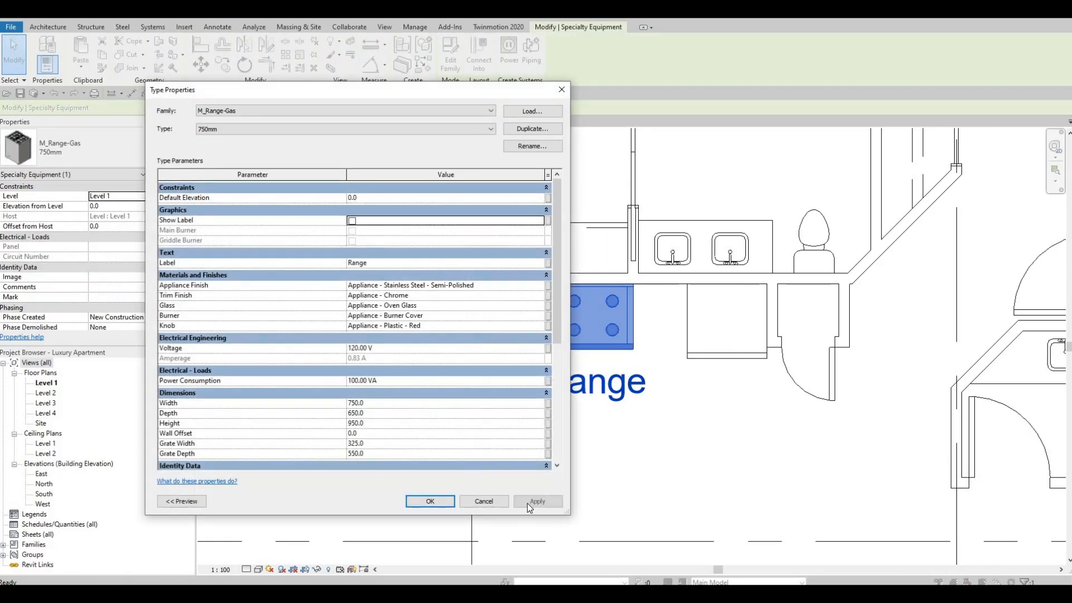
left_click(537, 501)
key("Escape")
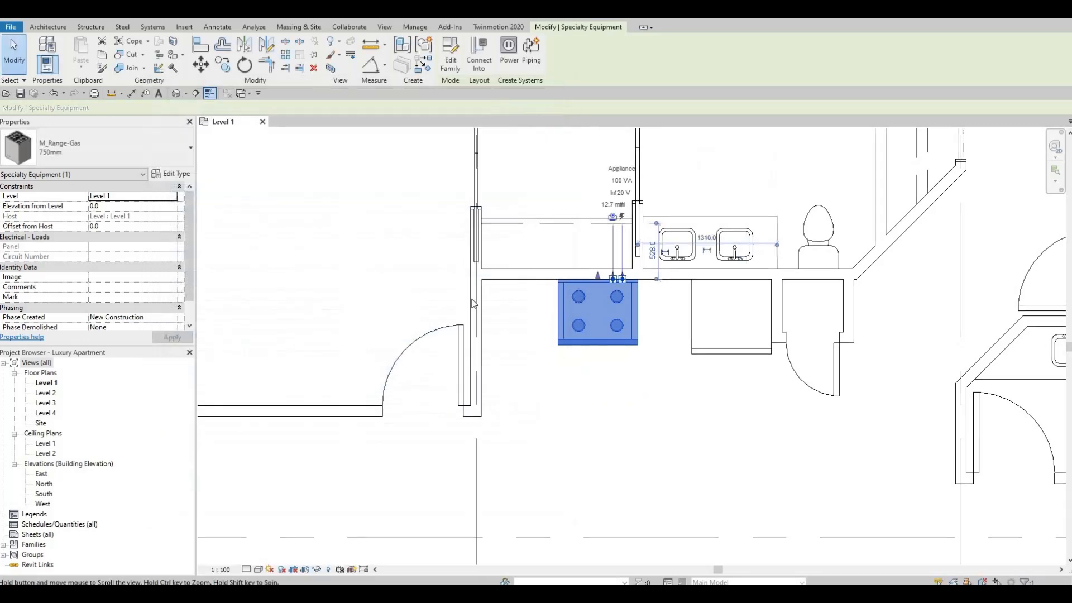
key("Escape")
left_click(610, 313)
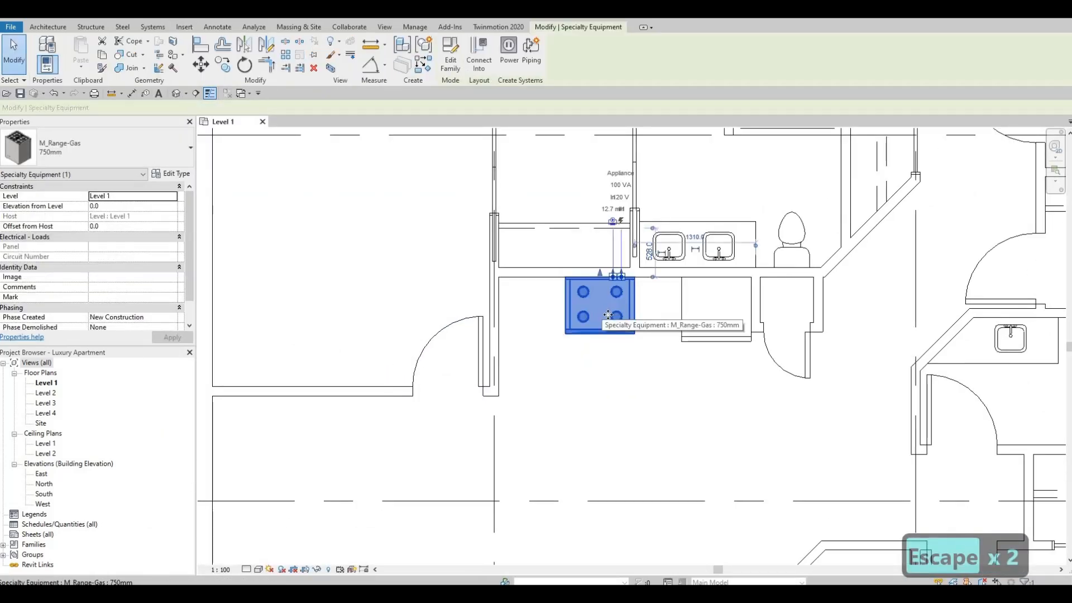
scroll(610, 314, "up", 3)
key("Escape")
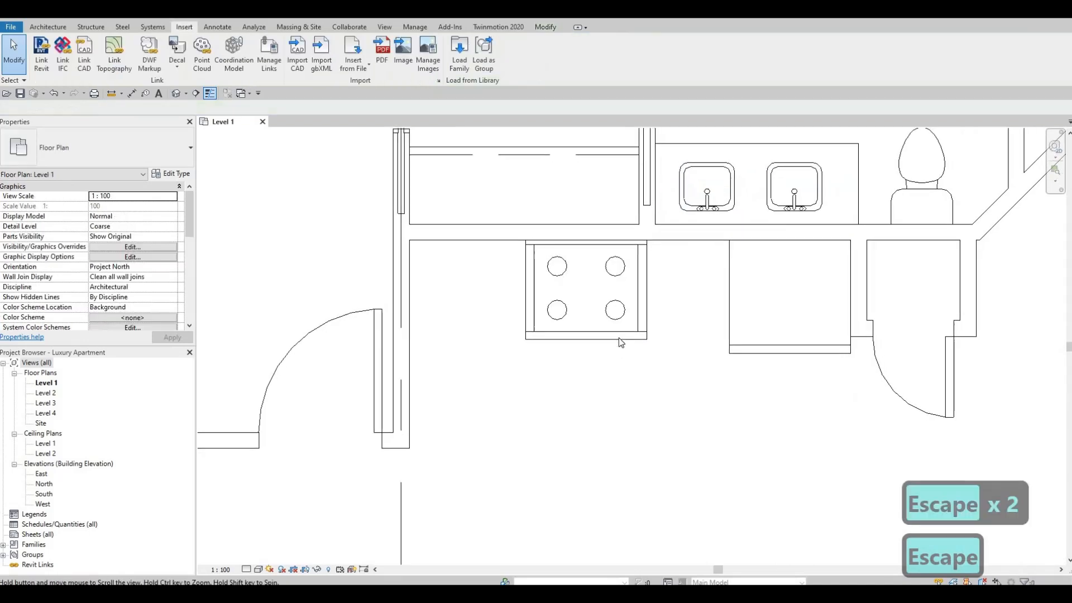
middle_click_drag(628, 381, 630, 393)
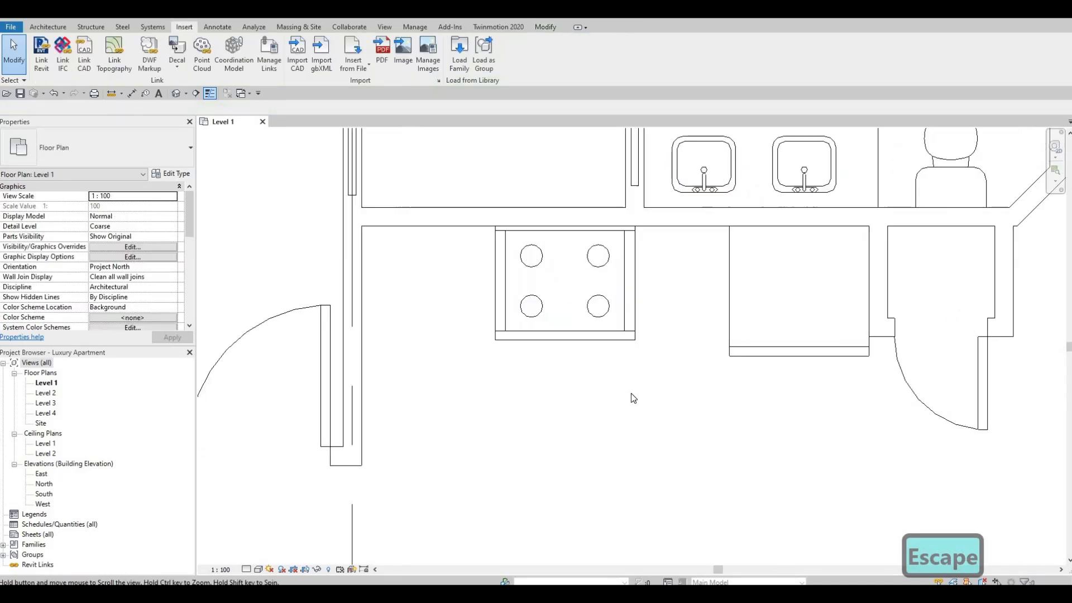
key("F1")
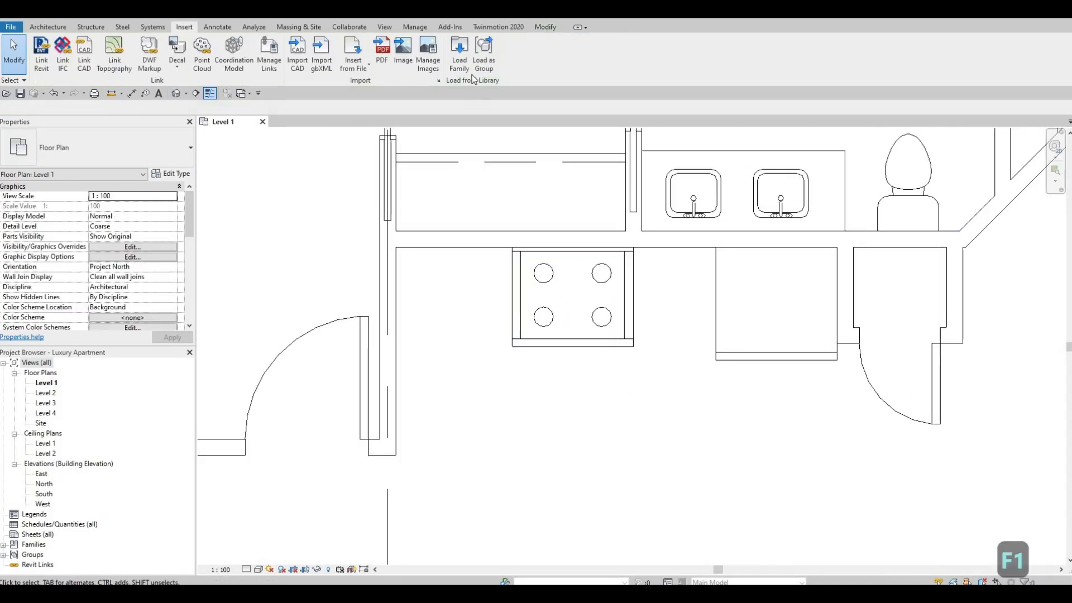
Load the M_Dishwasher family from the Mid-Range appliance folder.
left_click(456, 55)
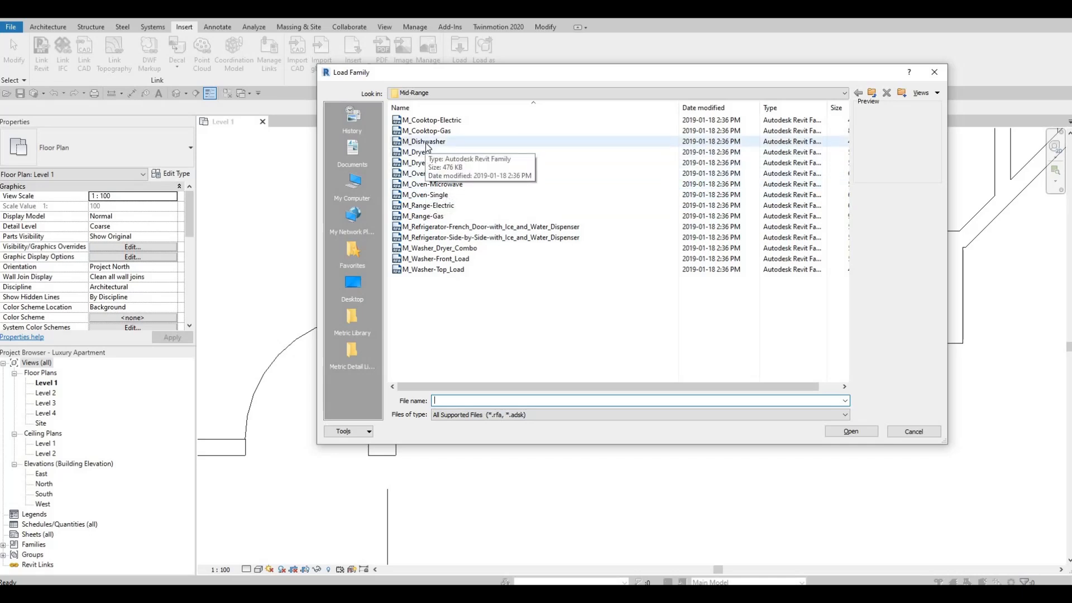
left_click(427, 142)
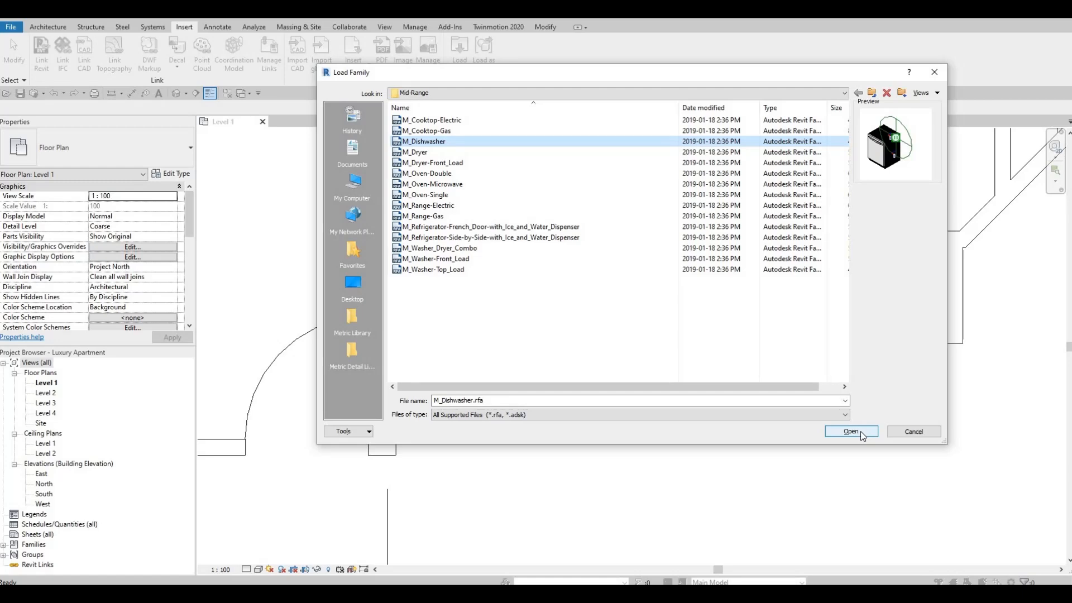
Place a 600mm M_Dishwasher in the open floor in front of the refrigerator, rotated so its front faces the kitchen's back wall.
middle_click_drag(718, 469, 671, 343)
scroll(658, 309, "down", 1)
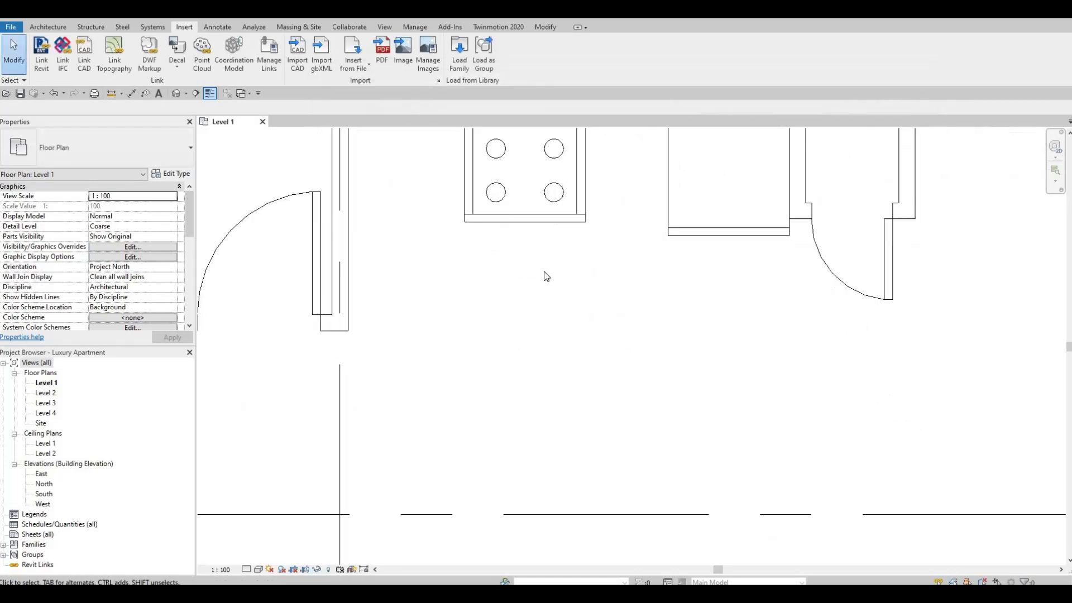
key("c")
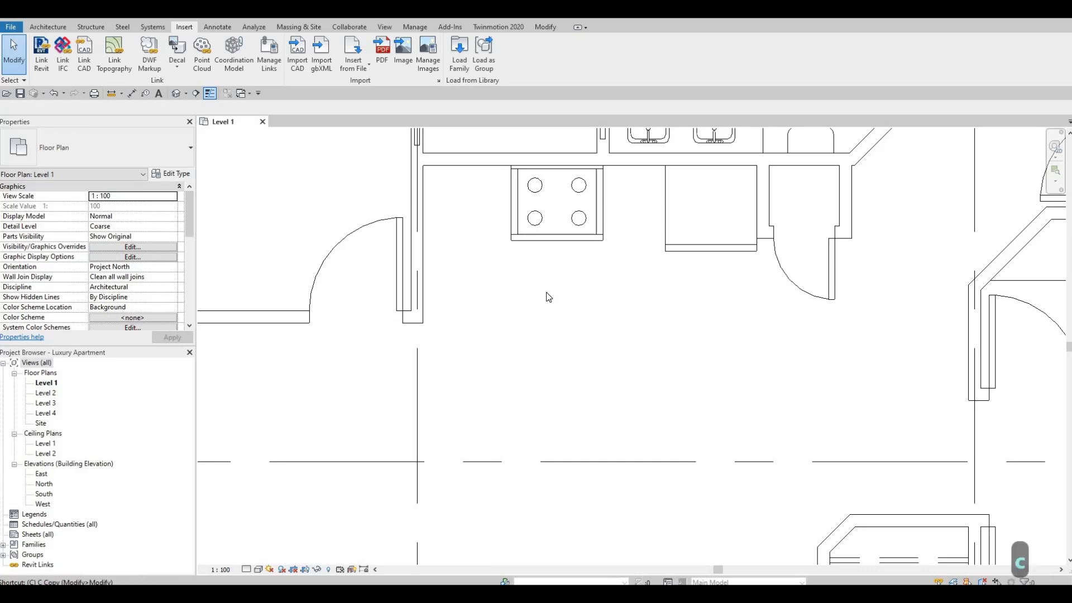
key("m")
key("space")
key("space")
key("space")
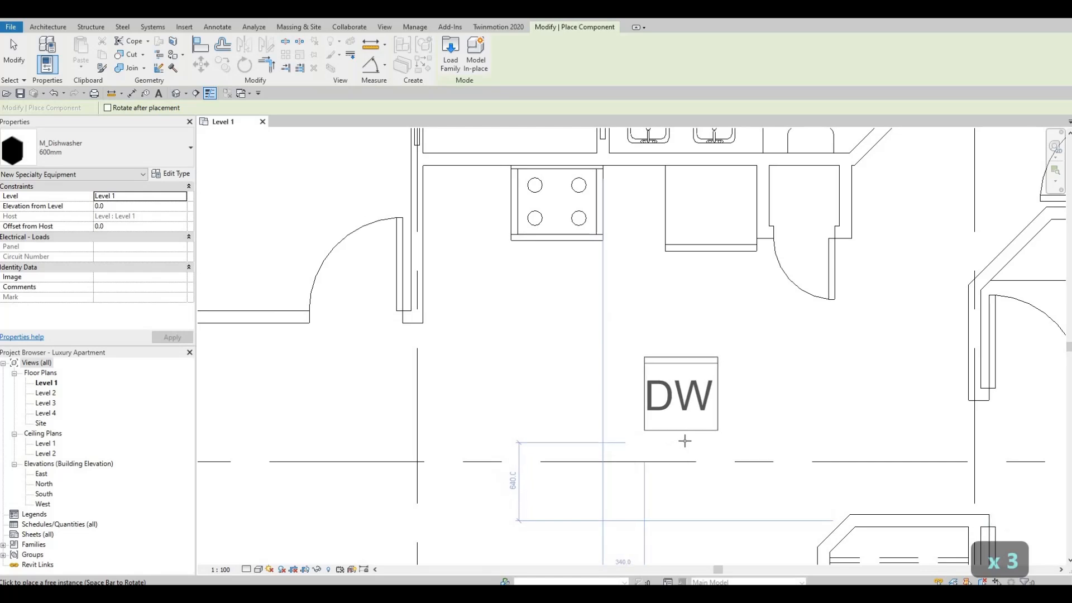
left_click(685, 441)
key("Escape")
key("Escape")
key("Escape")
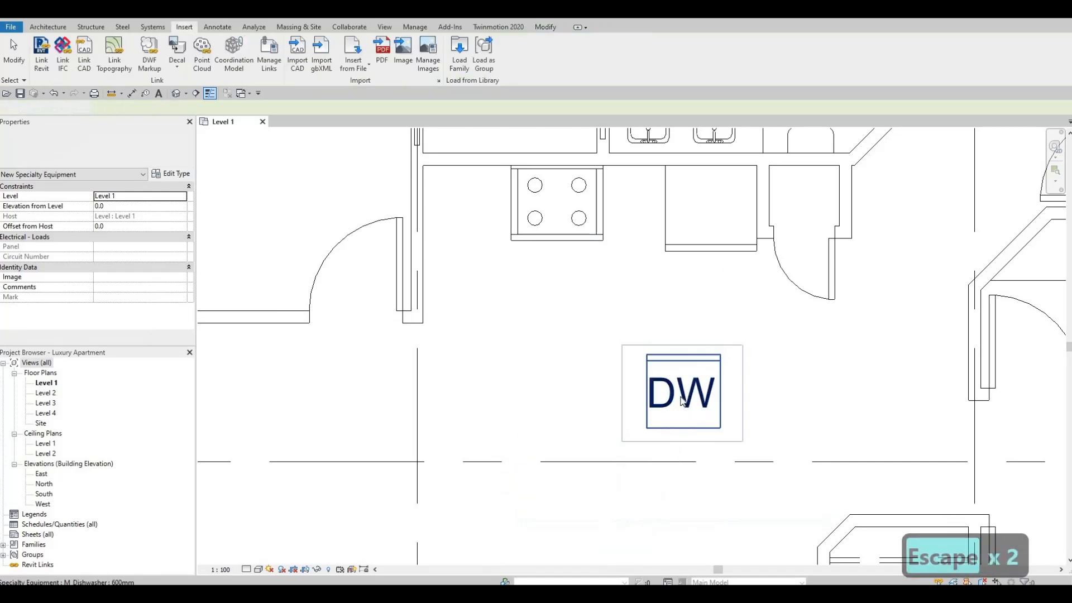
Turn off Show Label in the dishwasher's 600mm type properties and deselect the dishwasher.
left_click(682, 400)
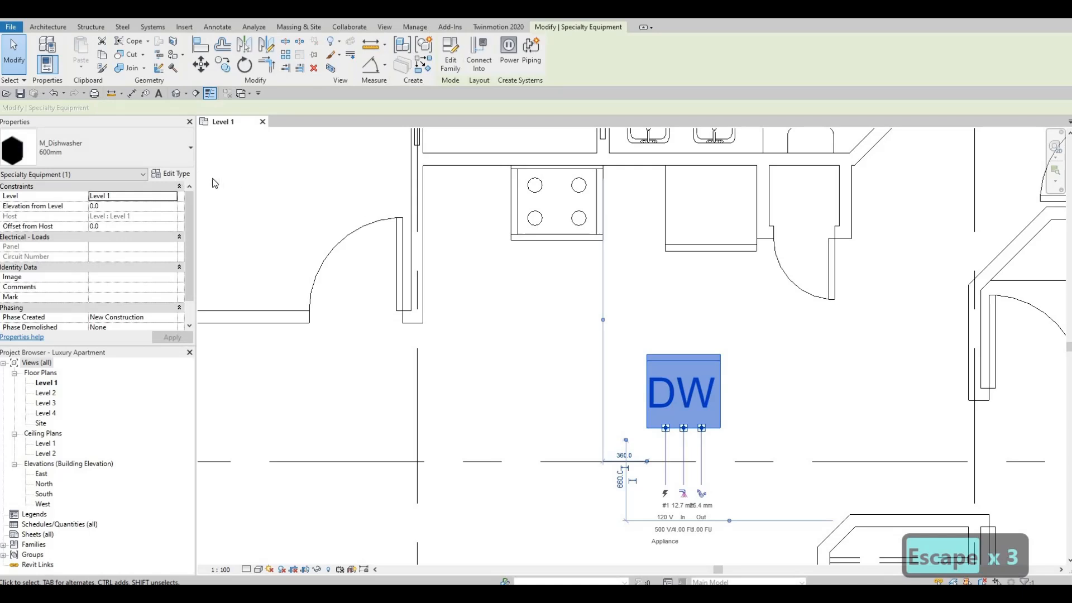
left_click(353, 222)
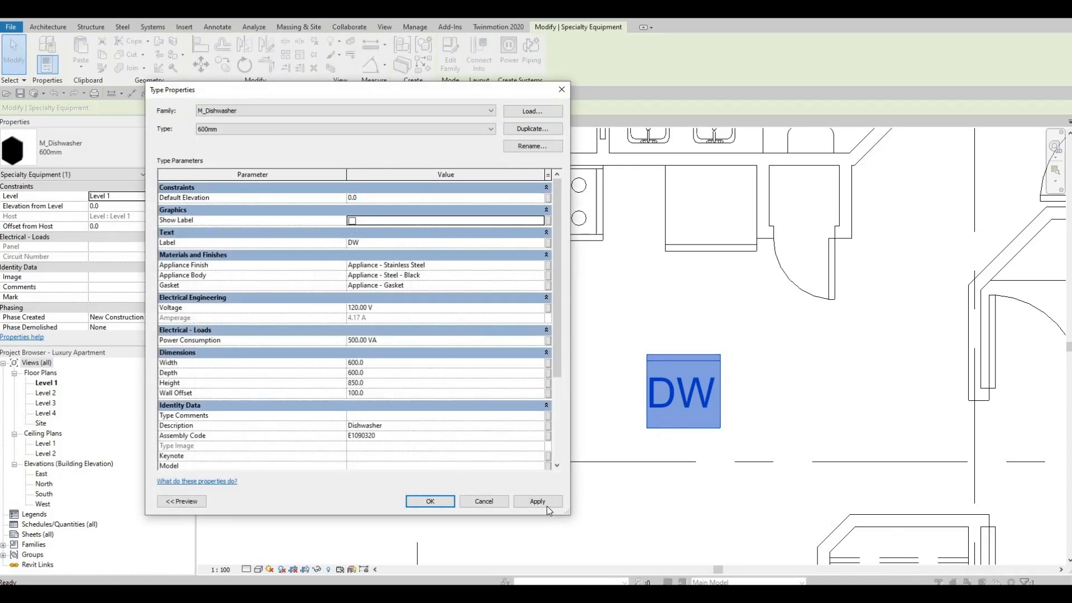
left_click(430, 501)
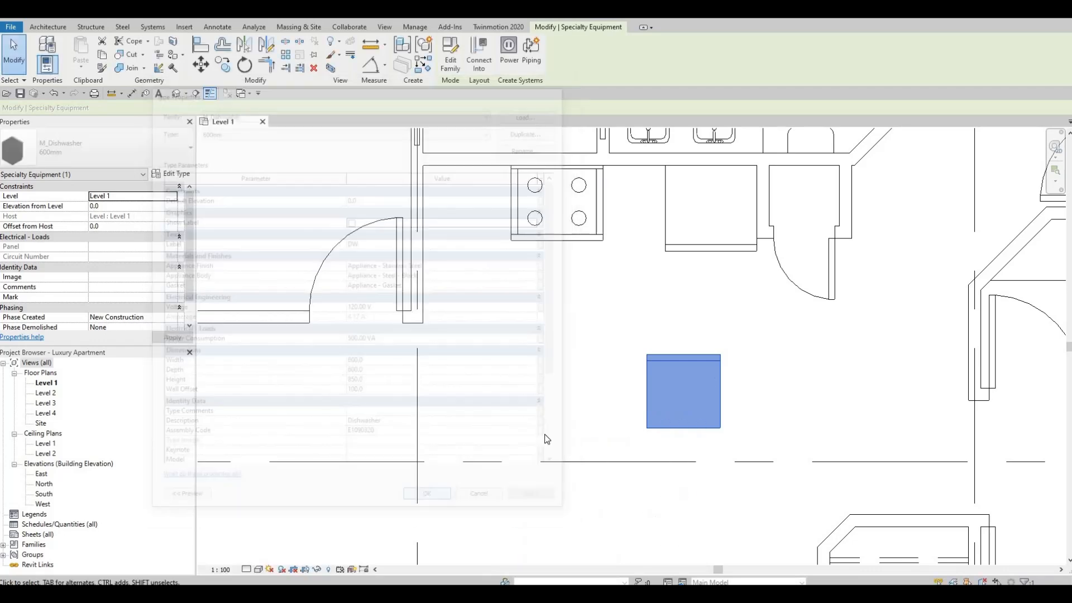
key("Escape")
key("Escape")
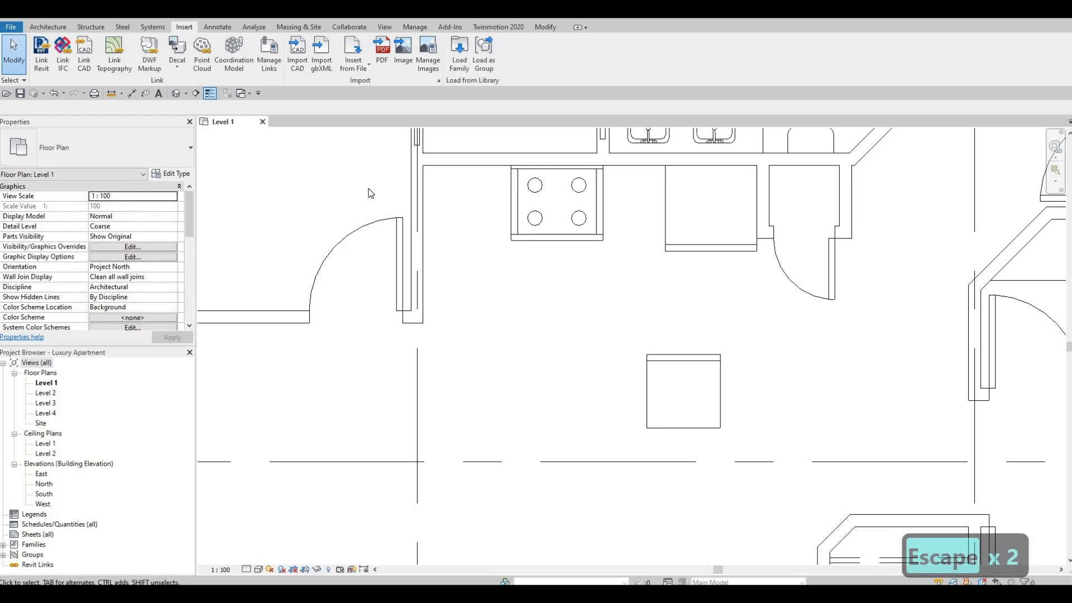
Browse the Metric Library for loadable families in the Plumbing > Architectural > Fixtures > Sinks folder.
left_click(458, 56)
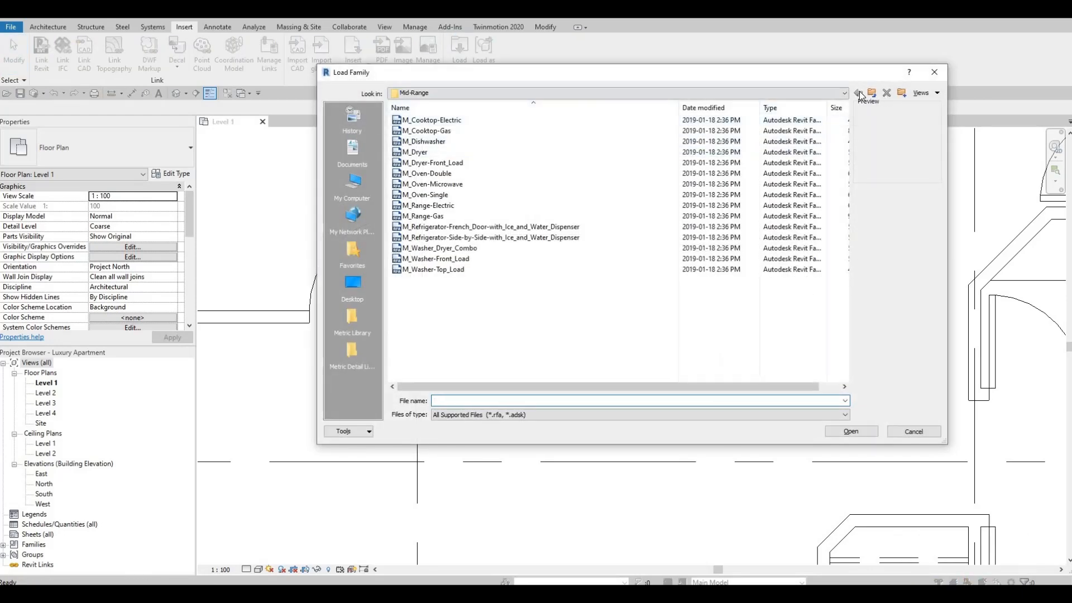
left_click(873, 93)
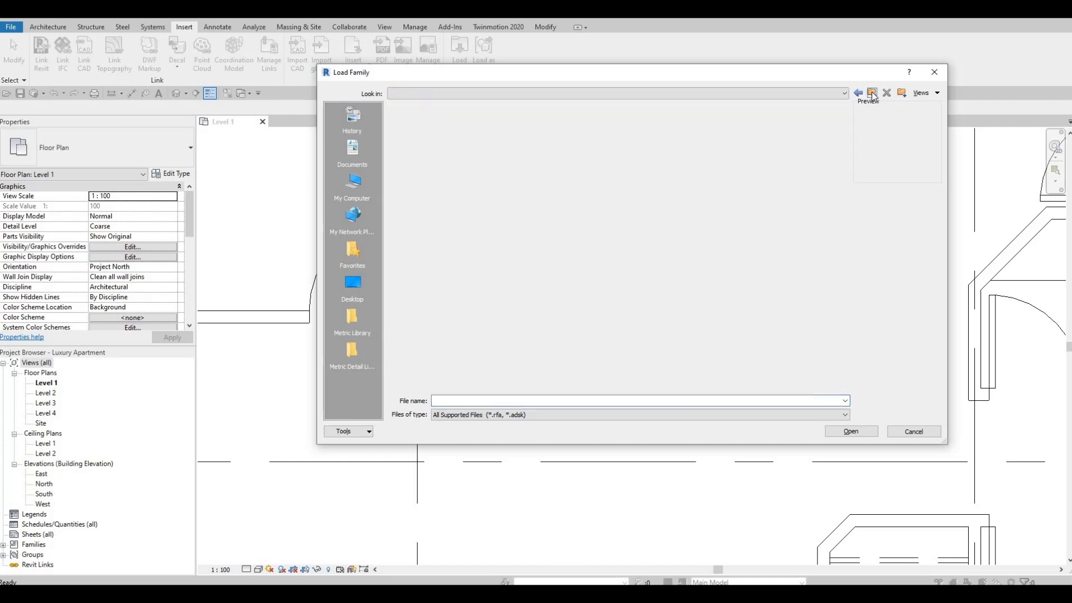
left_click(352, 317)
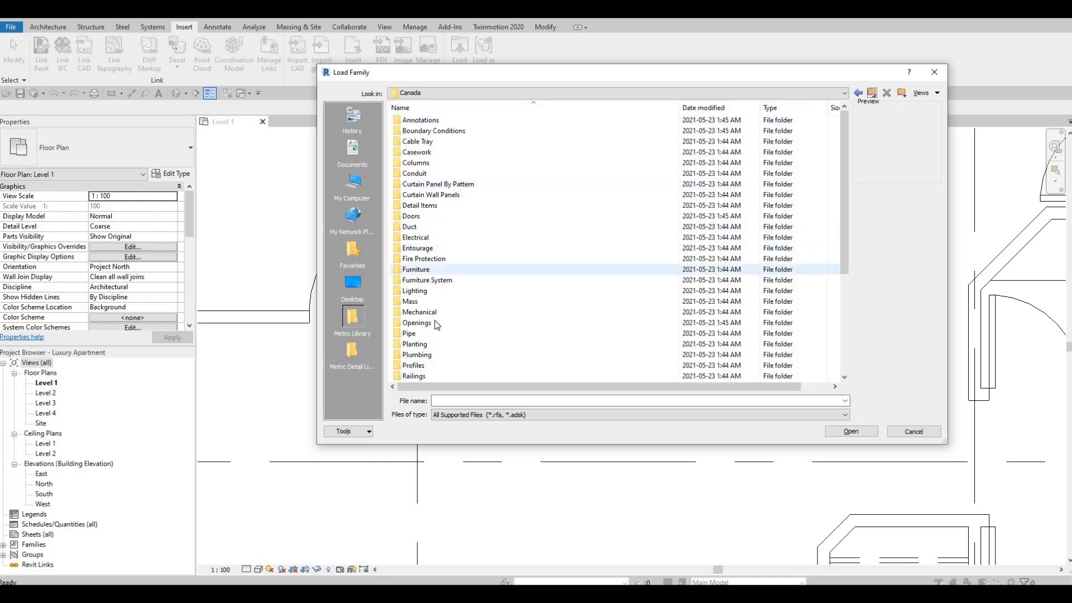
double_click(422, 355)
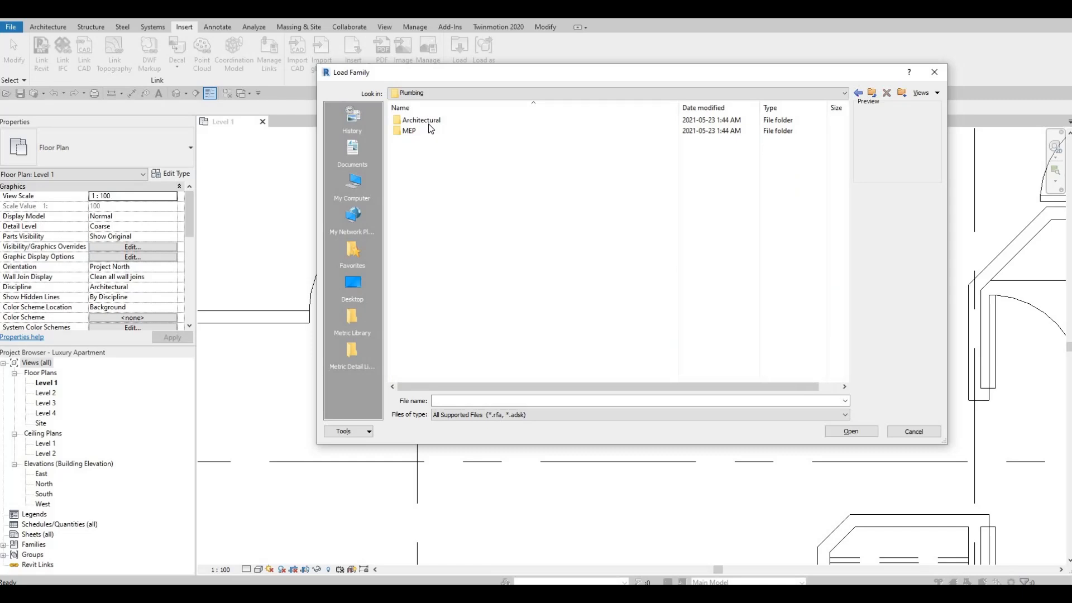
double_click(428, 124)
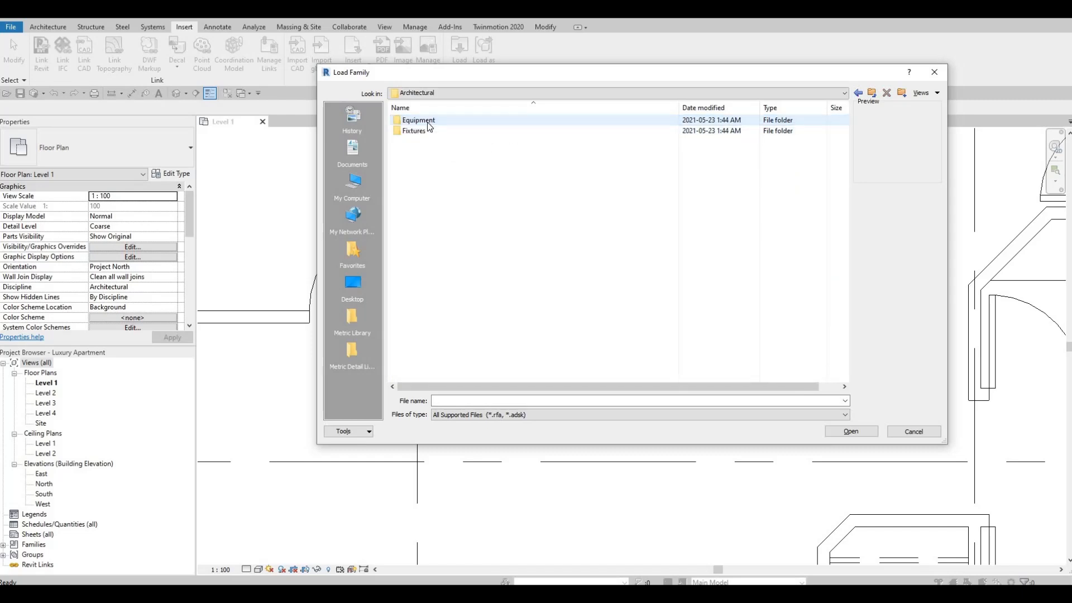
double_click(547, 121)
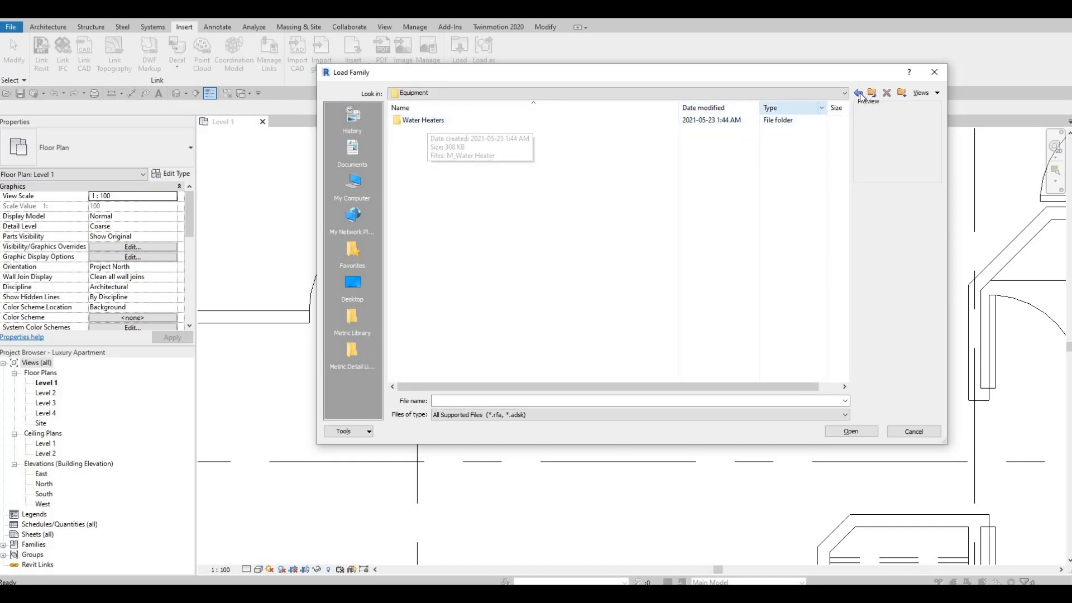
key("BackSpace")
double_click(414, 130)
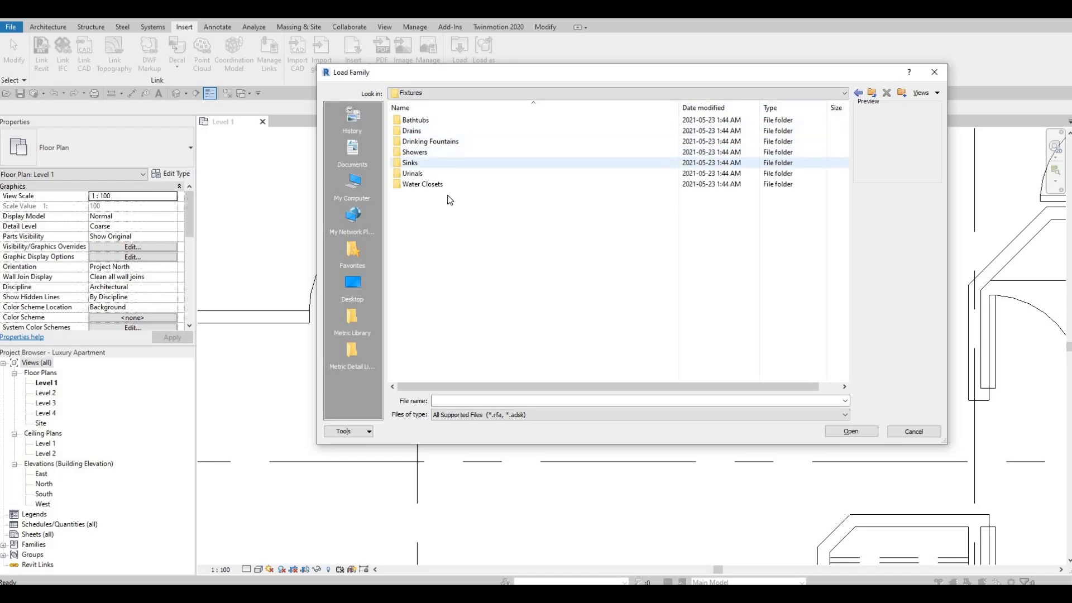
double_click(416, 162)
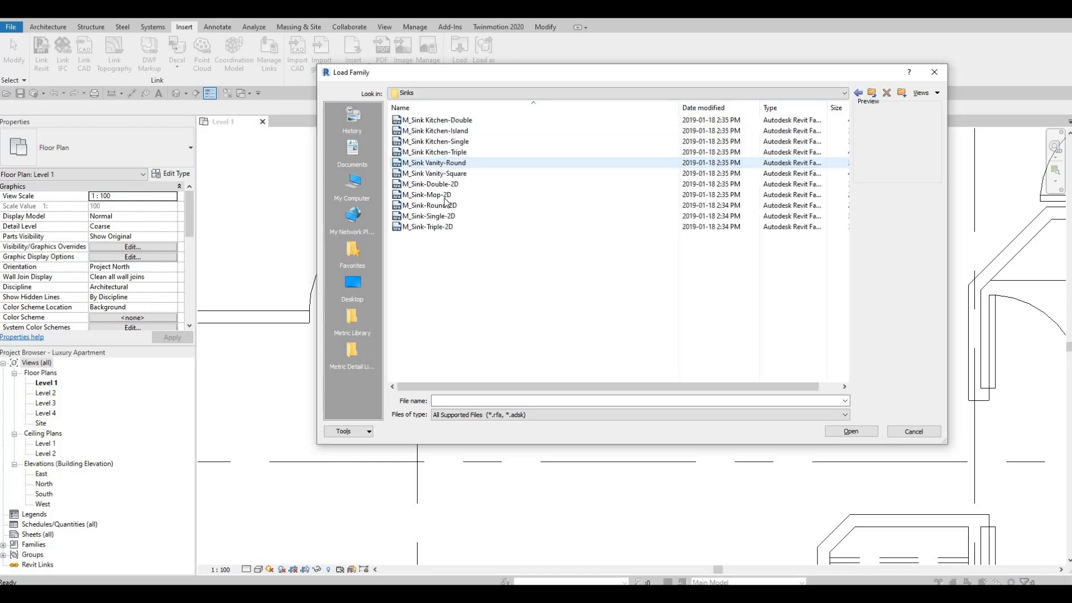
Compare the previews of the kitchen sink families and load M_Sink Kitchen-Double.
left_click(425, 121)
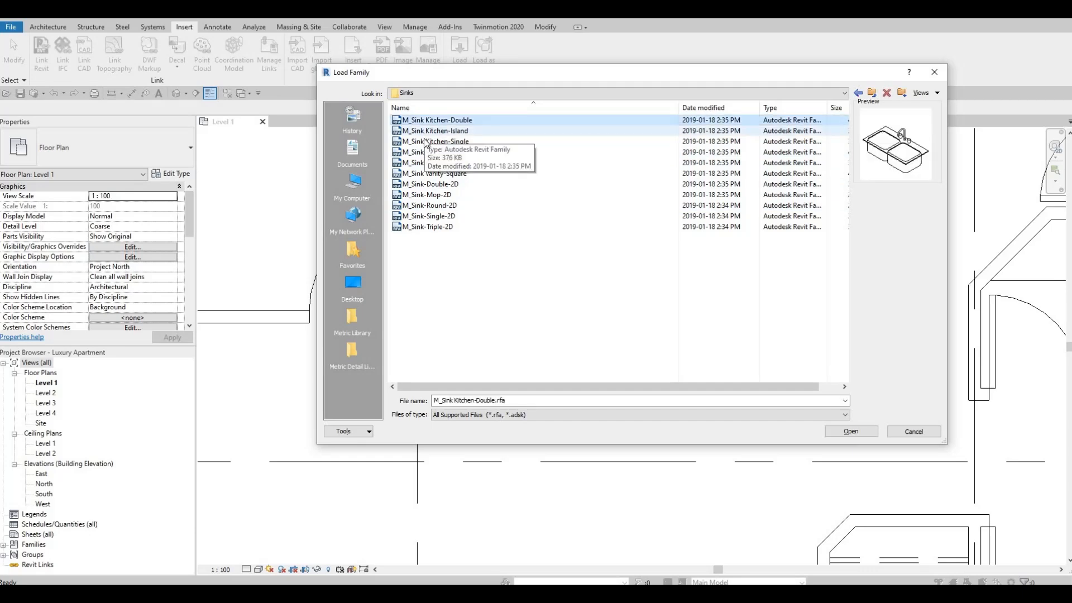
left_click(426, 133)
left_click(430, 141)
left_click(430, 120)
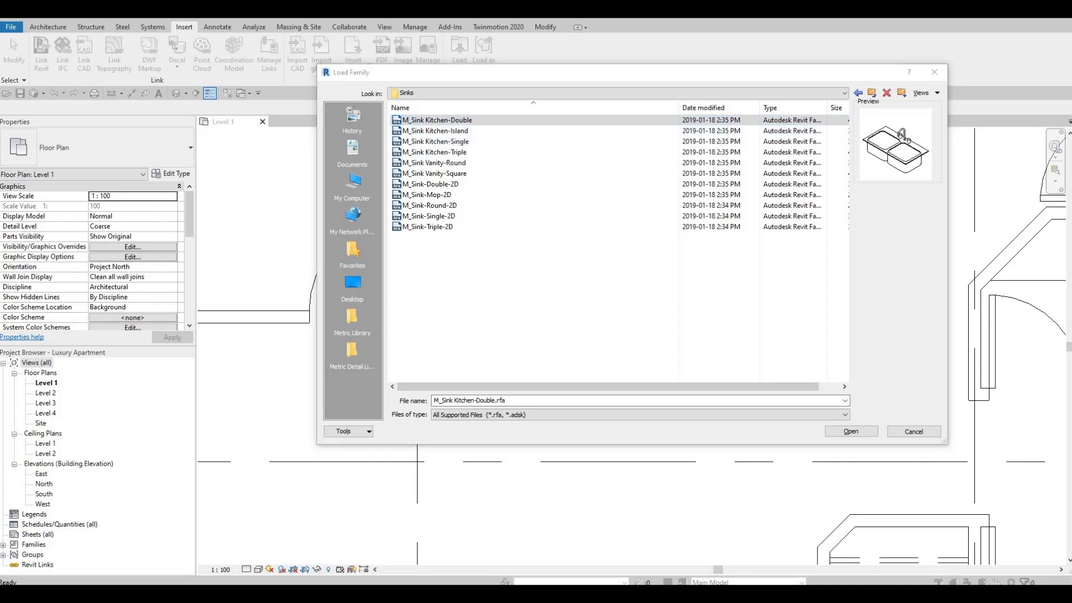
left_click(435, 131)
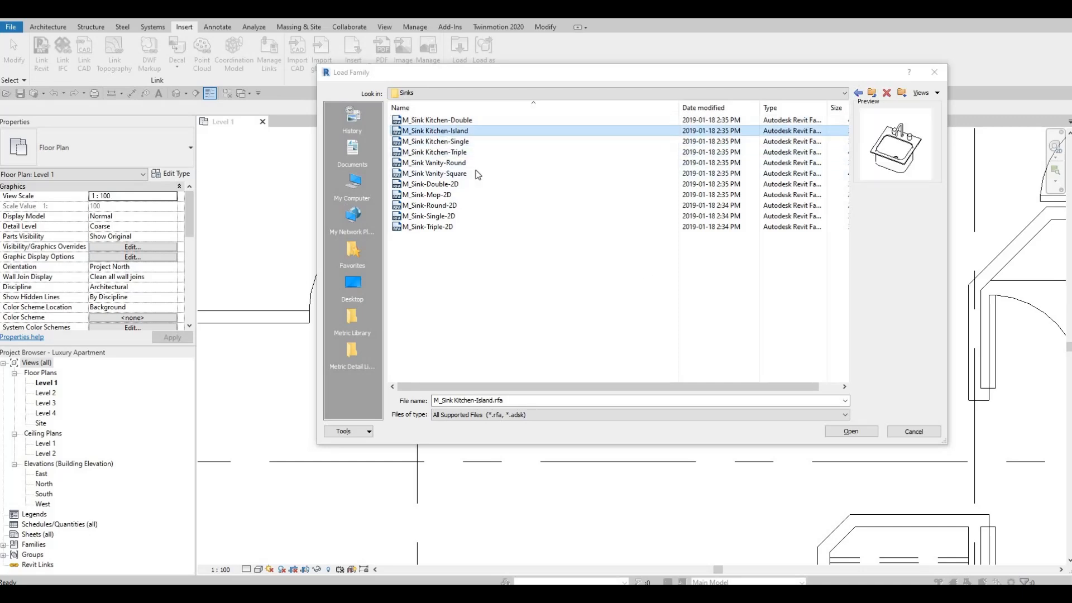
left_click(851, 431)
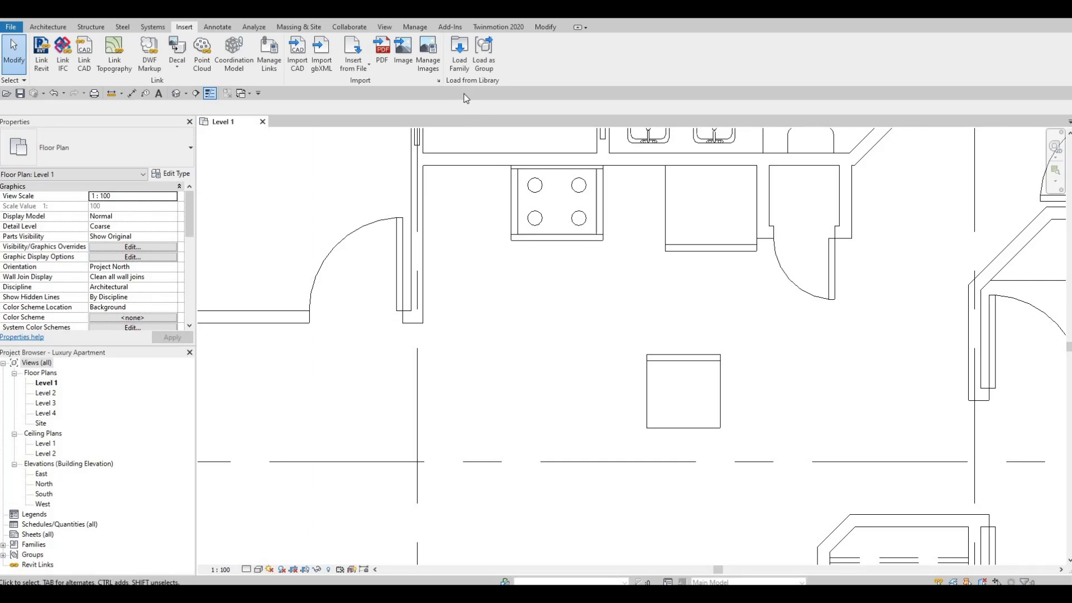
Place a 1000 x 535mm M_Sink Kitchen-Double beside the dishwasher, rotated 180 degrees so the faucet faces away from the range.
key("c")
key("m")
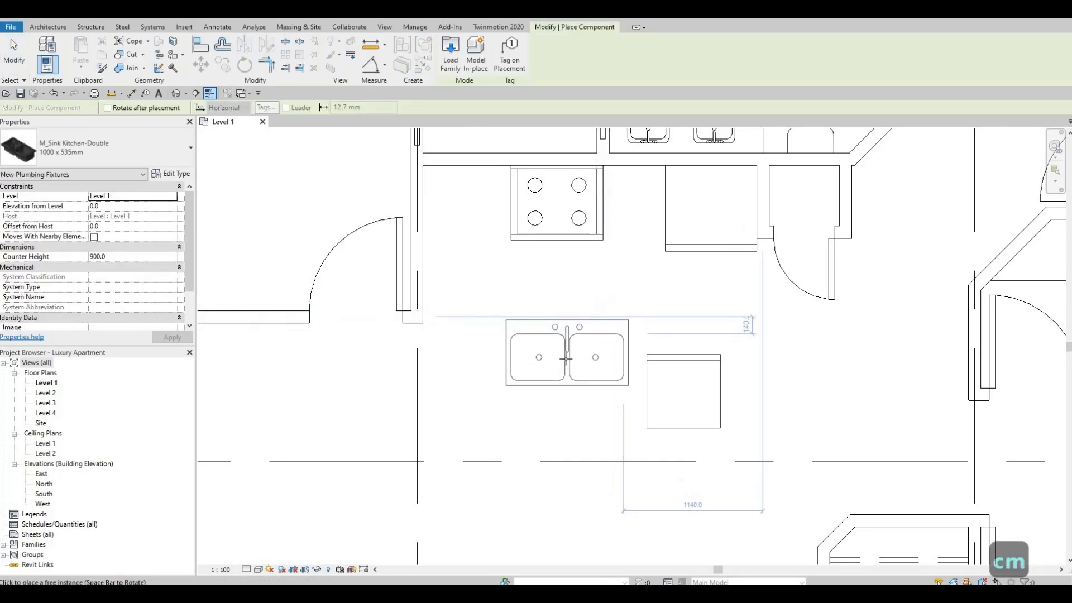
key("space")
key("space")
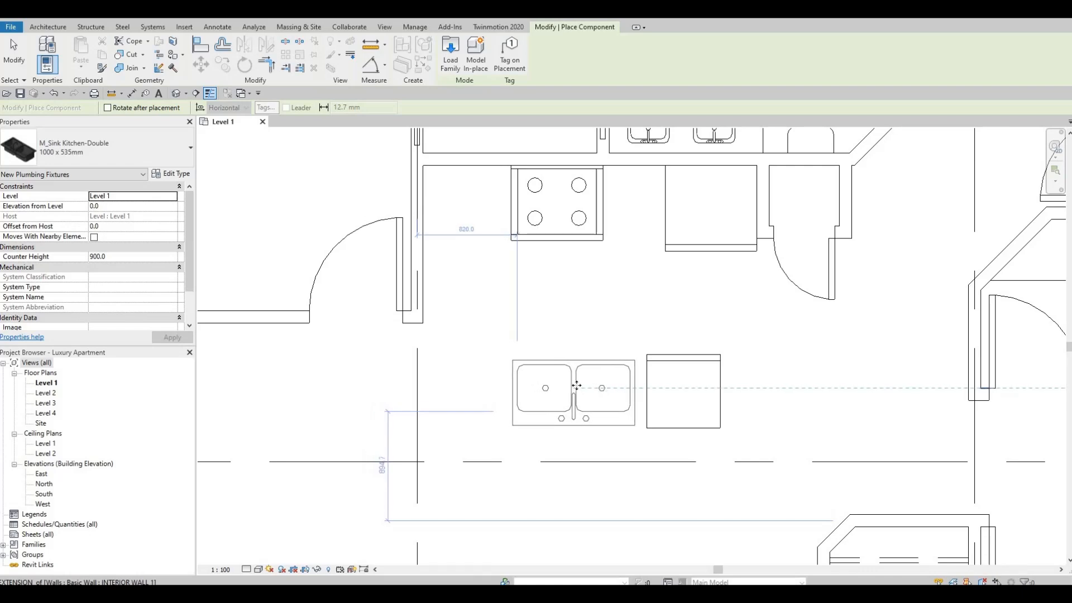
left_click(578, 385)
key("Escape")
key("Escape")
key("Escape")
key("Escape")
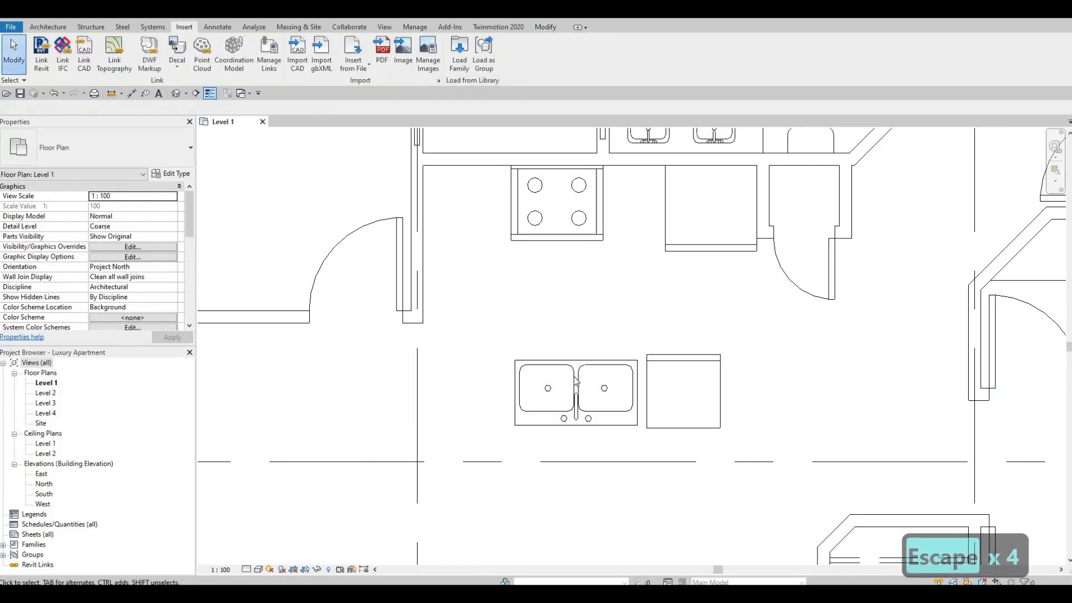
Set the Width of the placed double sink's type to 750 mm.
left_click(575, 381)
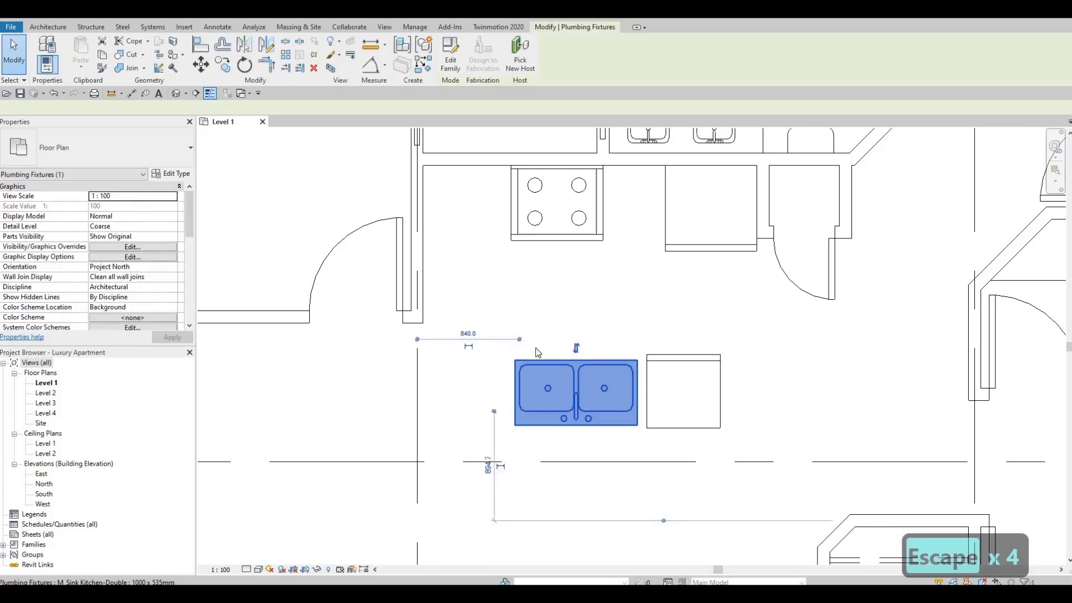
left_click(171, 174)
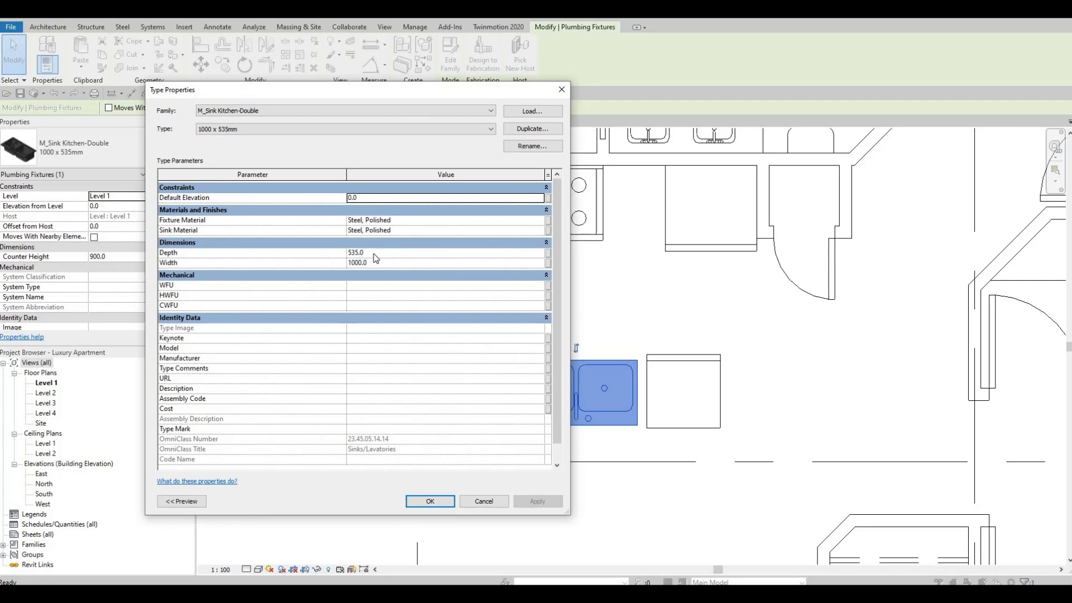
left_click(374, 263)
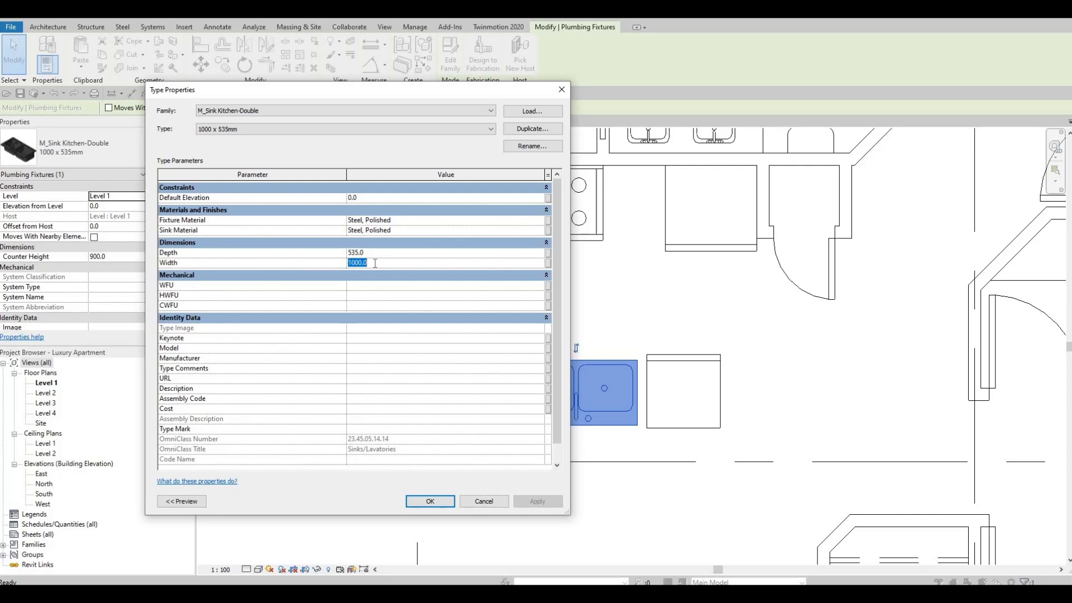
type("750")
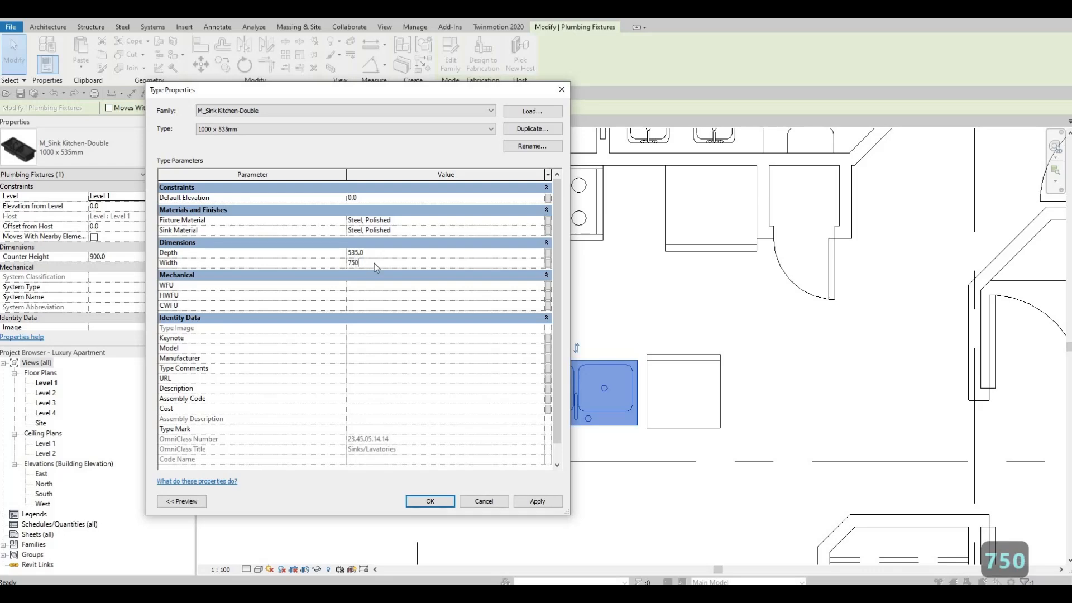
key("Return")
Set the double sink type's Depth to 400 mm and apply it.
left_click(383, 253)
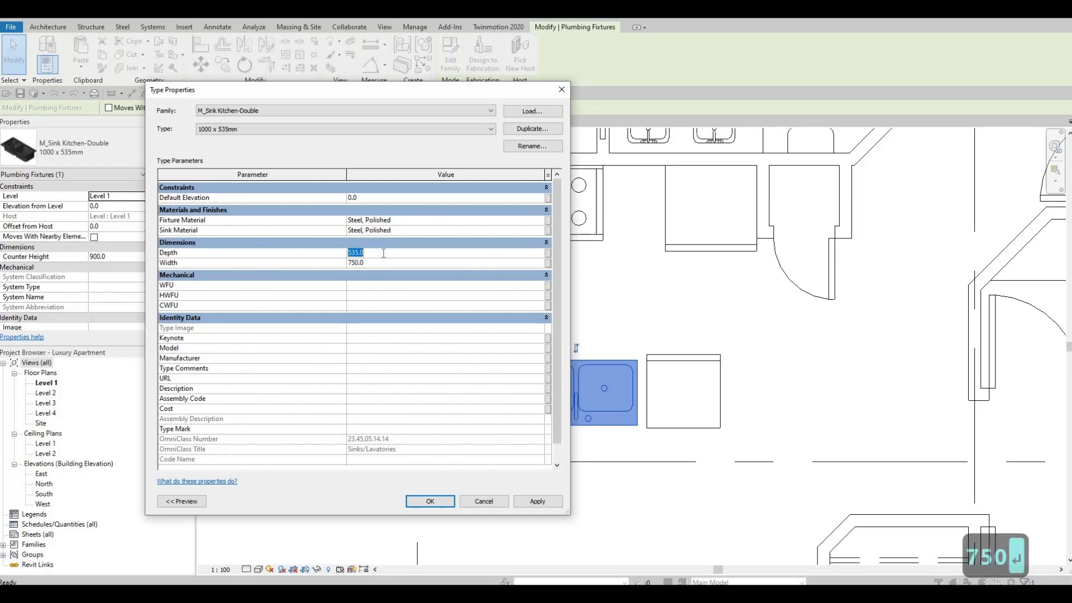
type("400")
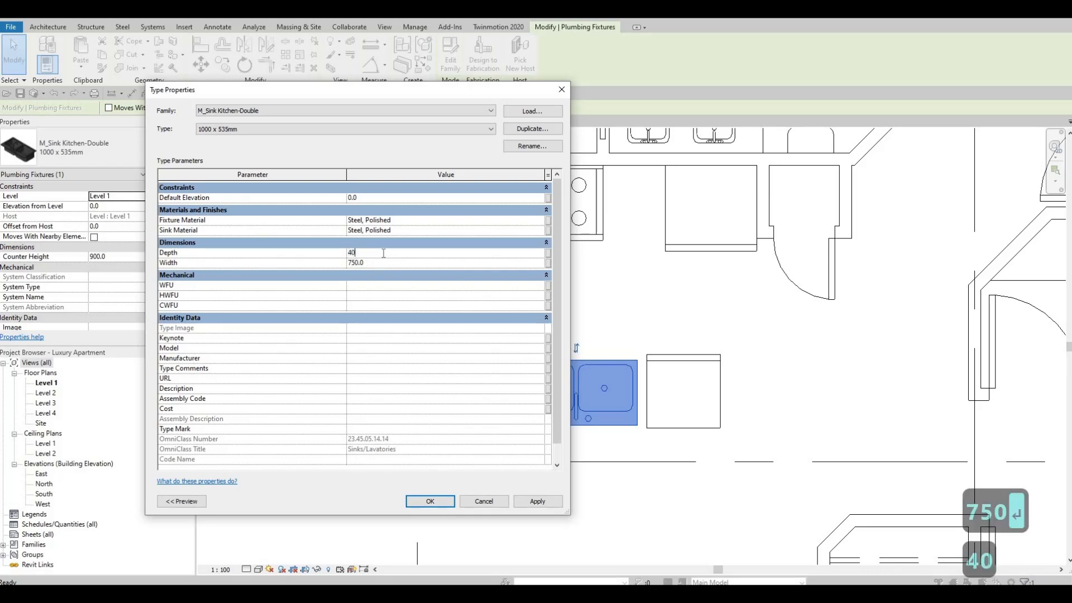
left_click(537, 501)
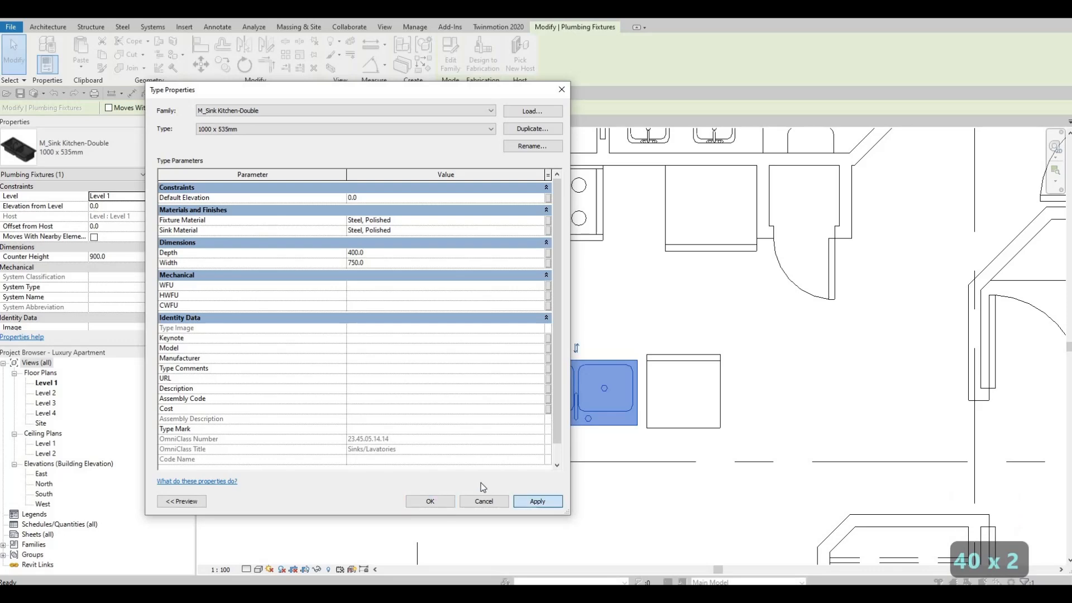
Set the double sink type's Depth to 500 mm, accept the type properties and deselect the sink.
left_click(388, 255)
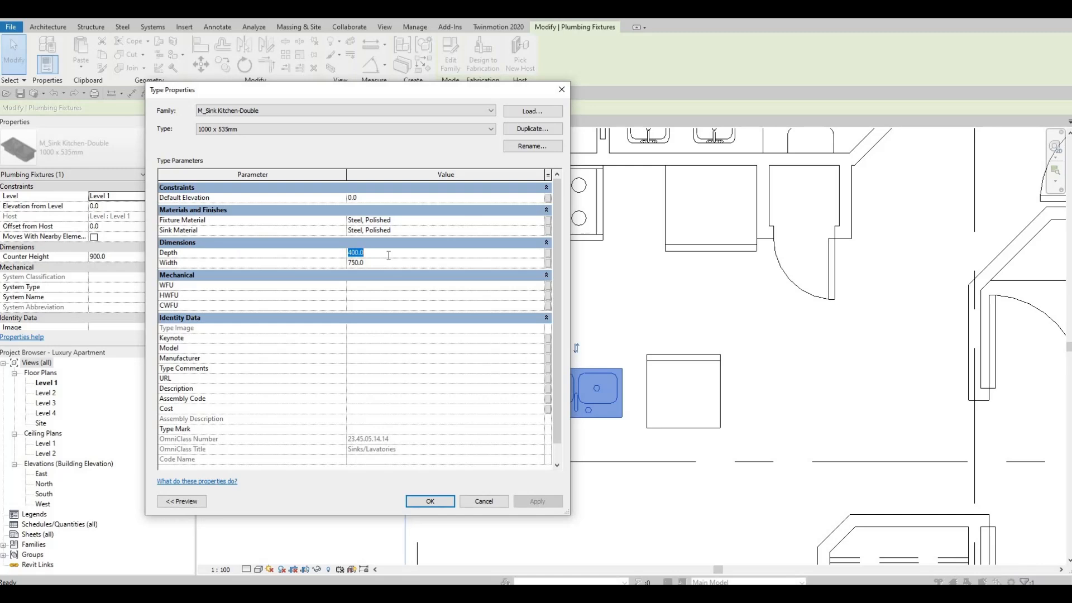
type("500")
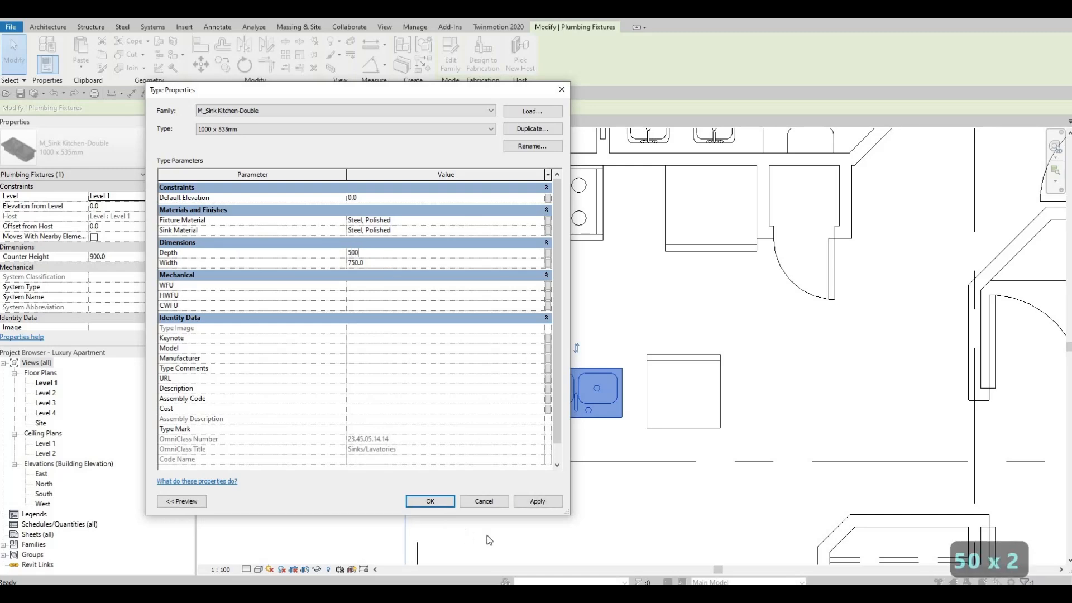
left_click(537, 502)
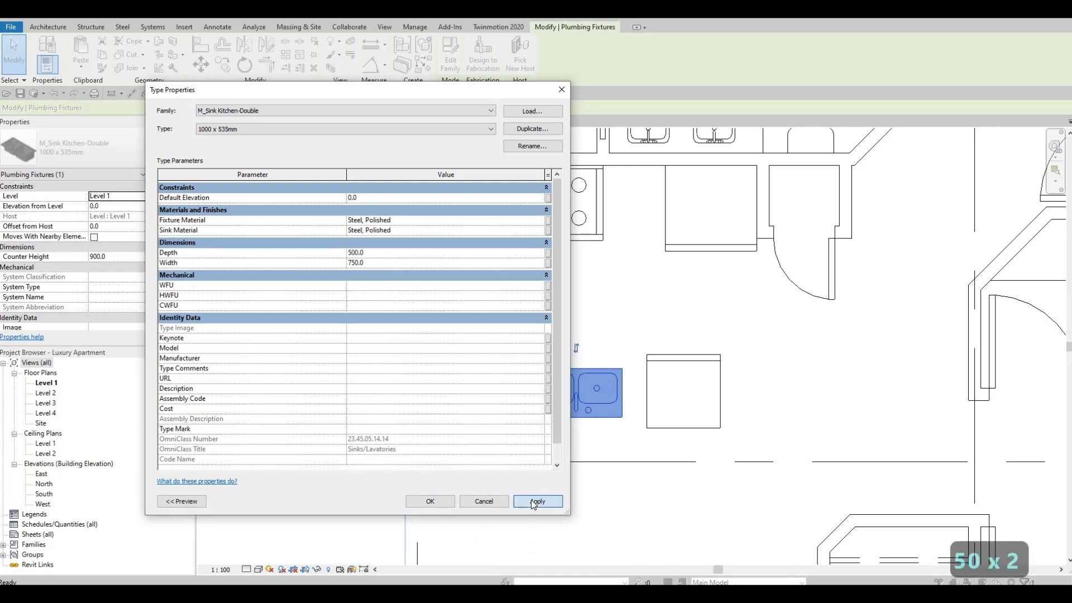
left_click(430, 502)
key("Escape")
key("Escape")
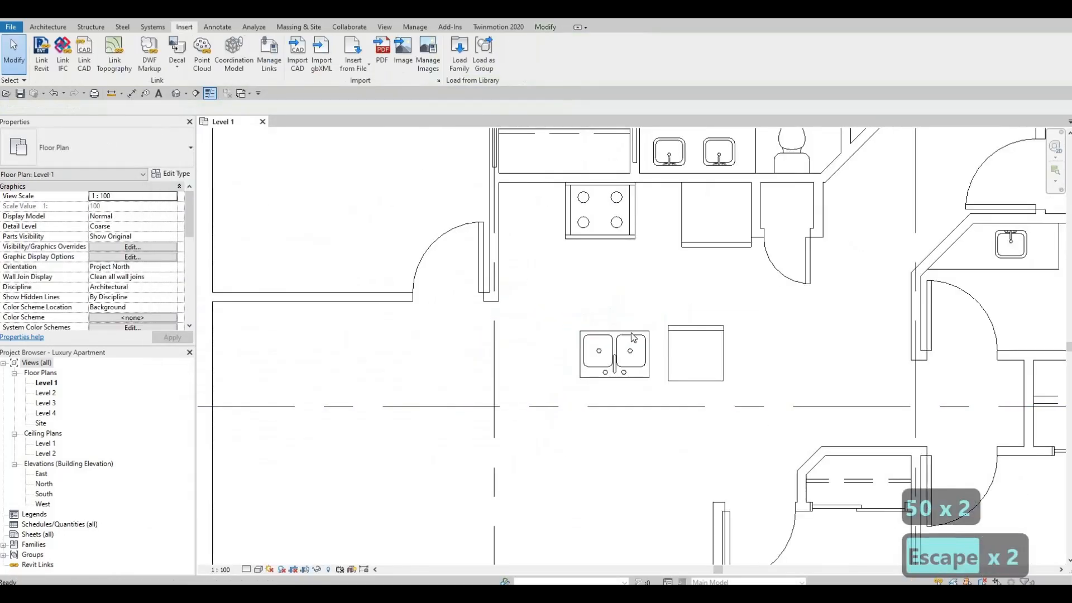
Nudge the double sink slightly toward the dishwasher, roughly level with it, and deselect it.
left_click(631, 333)
key("Right")
key("Right")
key("Up")
key("Up")
key("Right")
key("Right")
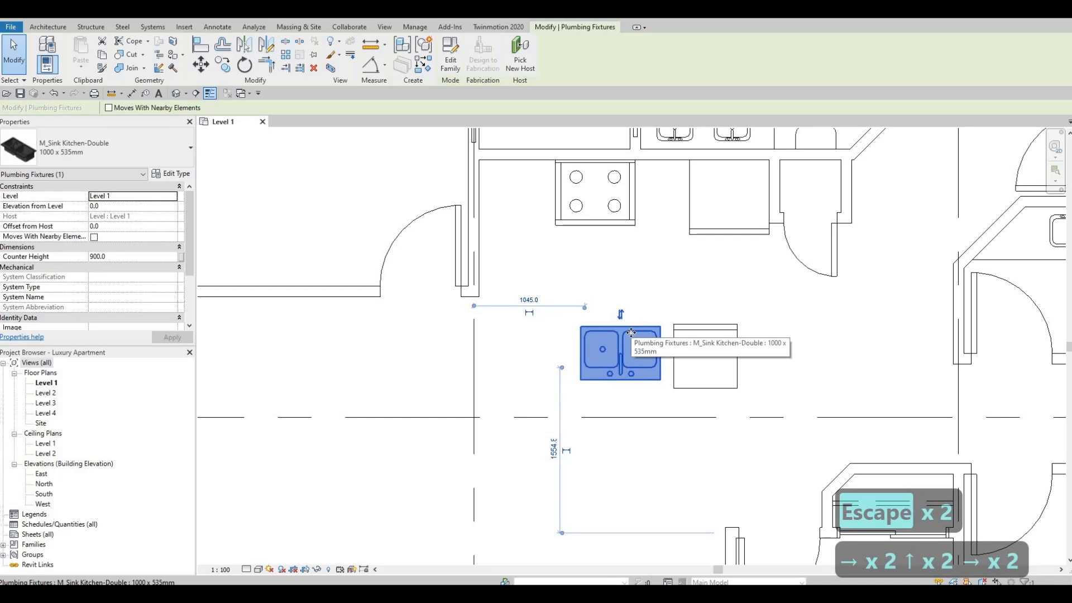
key("Escape")
key("Escape")
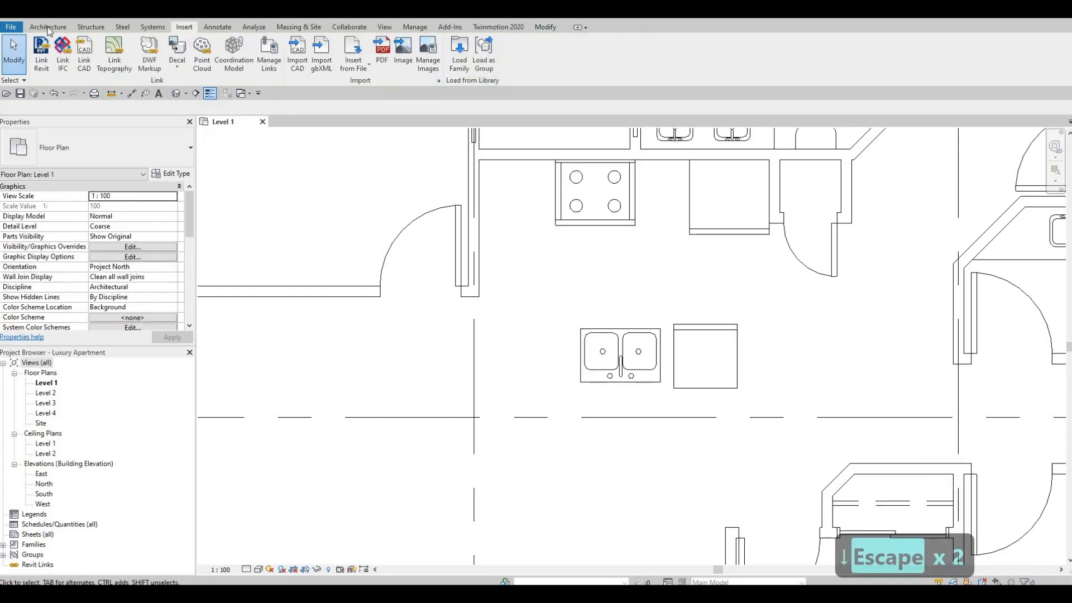
Draw a horizontal Thin Lines counter edge between the refrigerator and the gas range, using the bathroom vanity's detail line as the template.
scroll(598, 270, "down", 4)
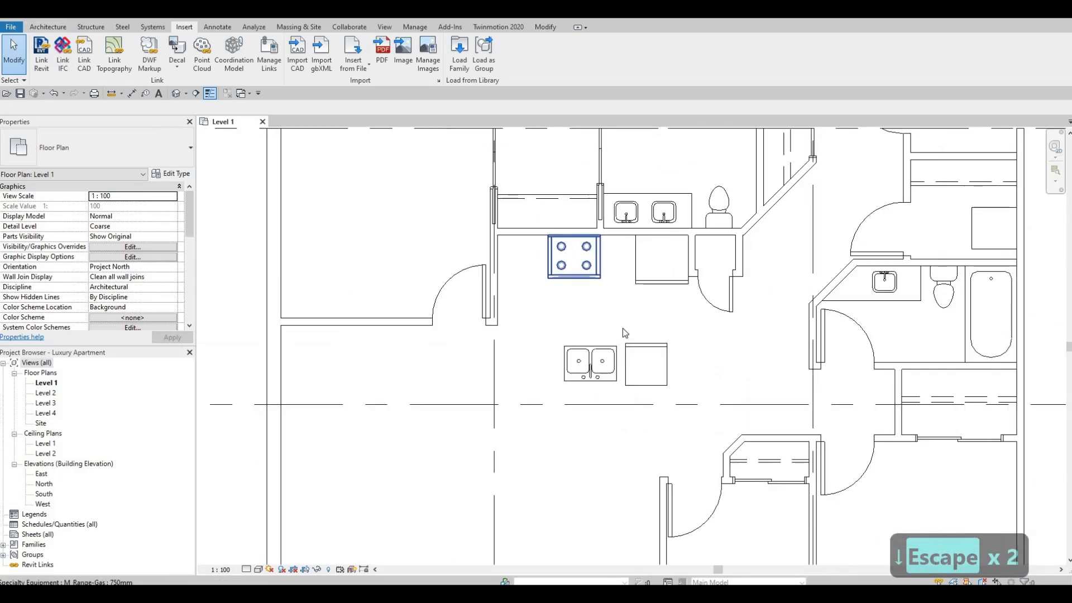
left_click(633, 306)
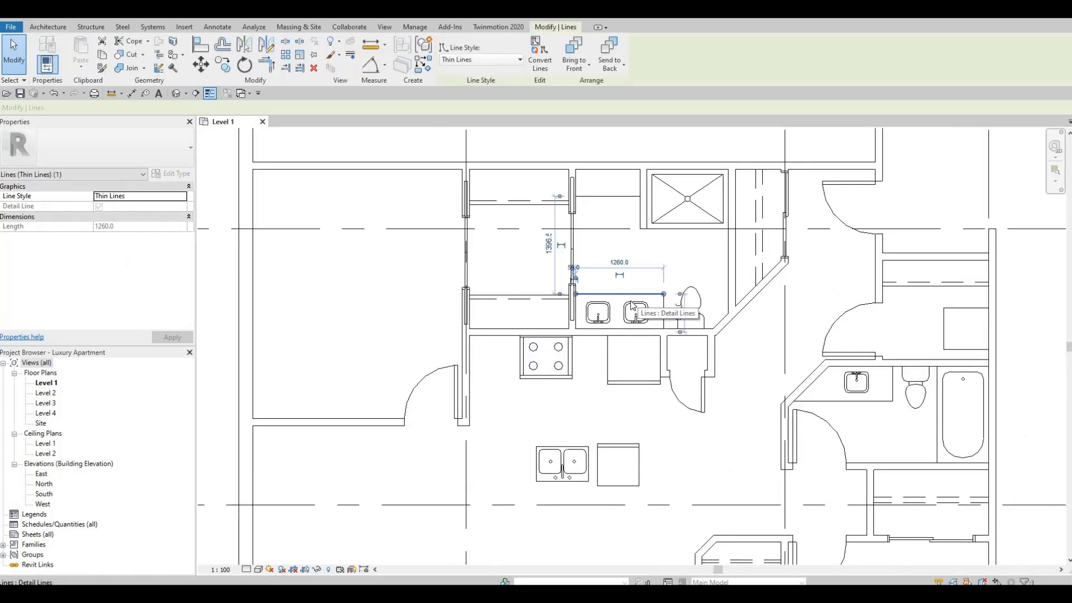
key("c")
key("s")
scroll(569, 344, "up", 4)
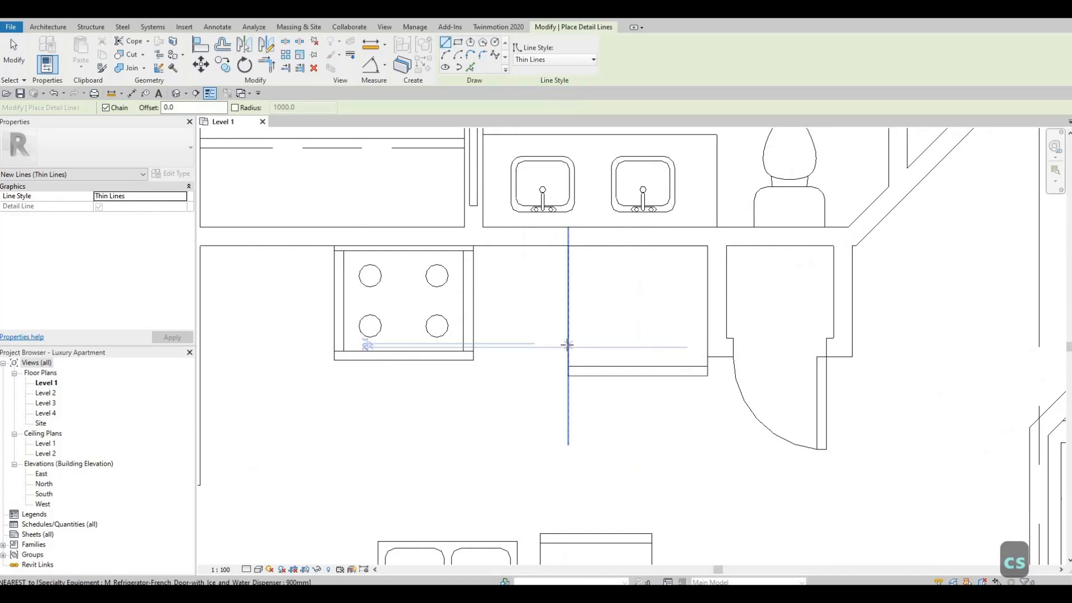
left_click(568, 344)
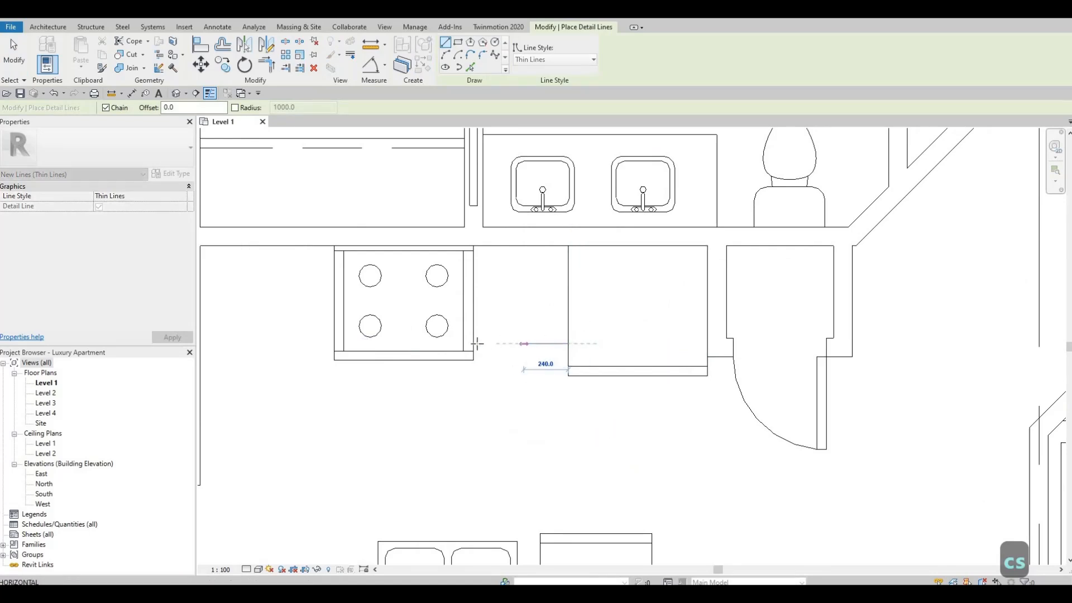
left_click(473, 344)
key("Escape")
Continue the counter edge 260 mm beyond the range's far side, with a perpendicular line down to just short of the sink's level.
middle_click_drag(332, 344, 614, 344)
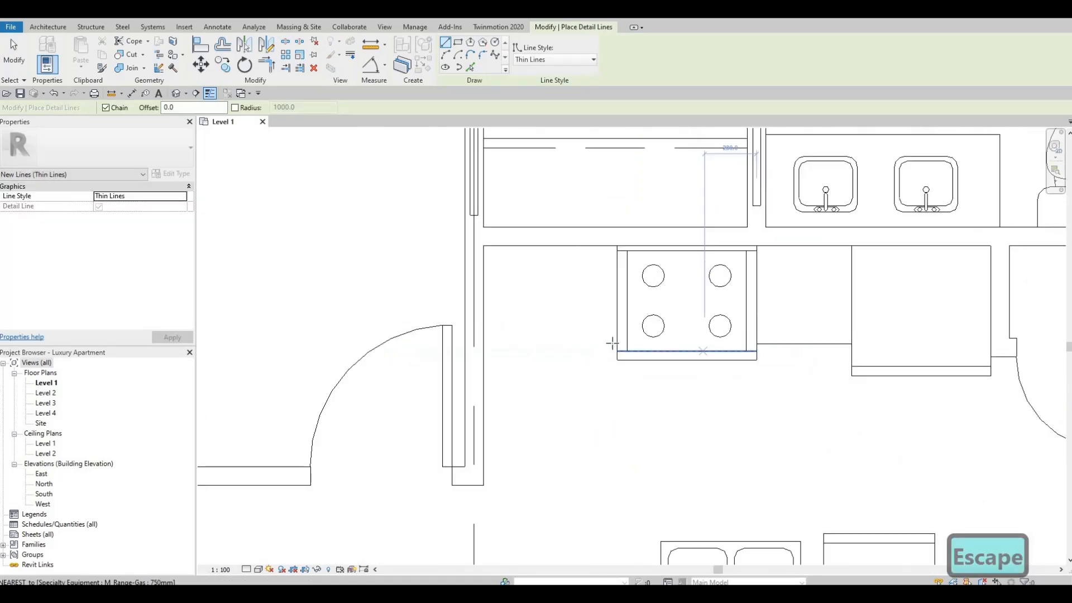
left_click(583, 343)
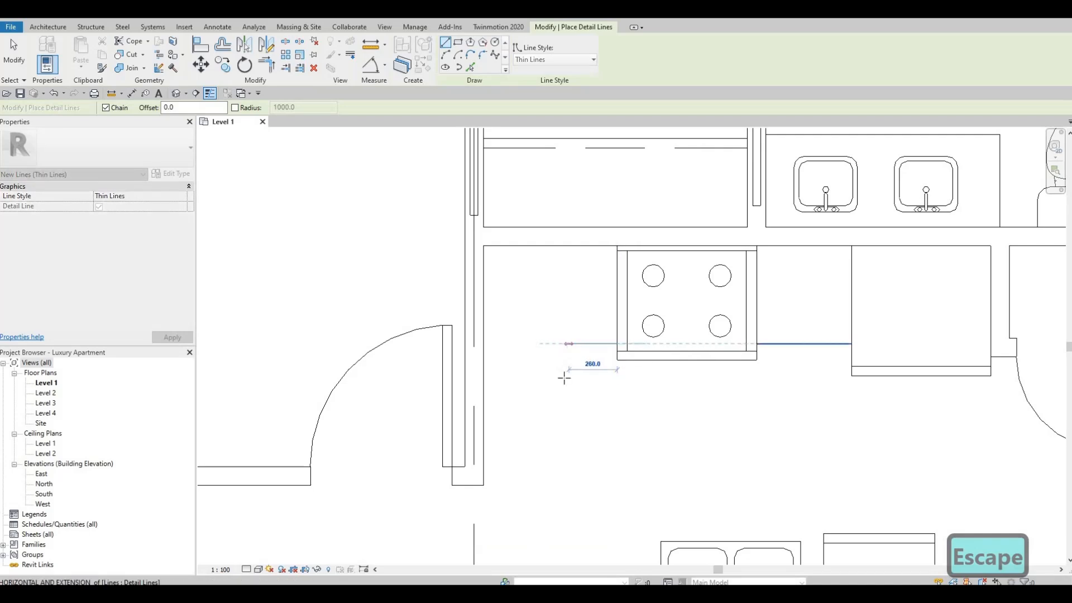
left_click(569, 344)
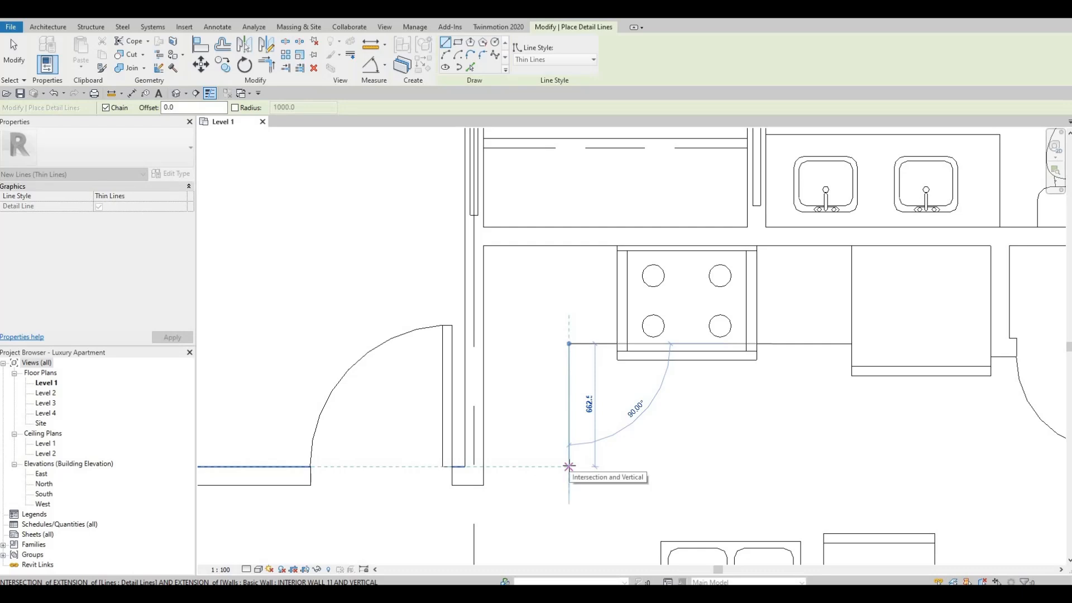
type("9")
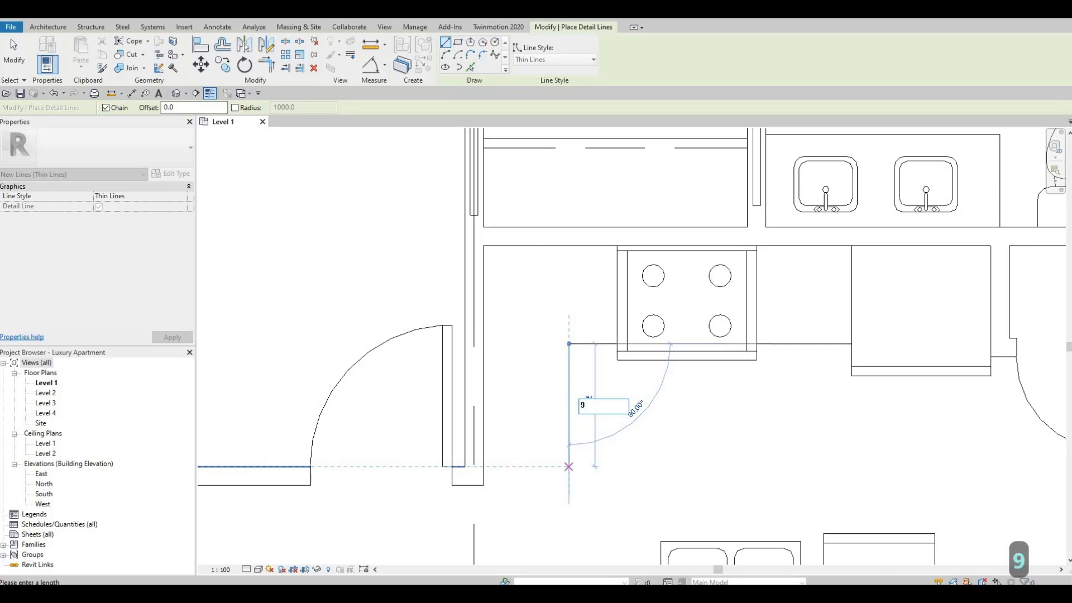
type("0")
key("Return")
Extend the counter outline horizontally past the sink and dishwasher, roughly in line with the refrigerator's pantry side.
middle_click_drag(794, 409, 608, 287)
scroll(608, 286, "down", 1)
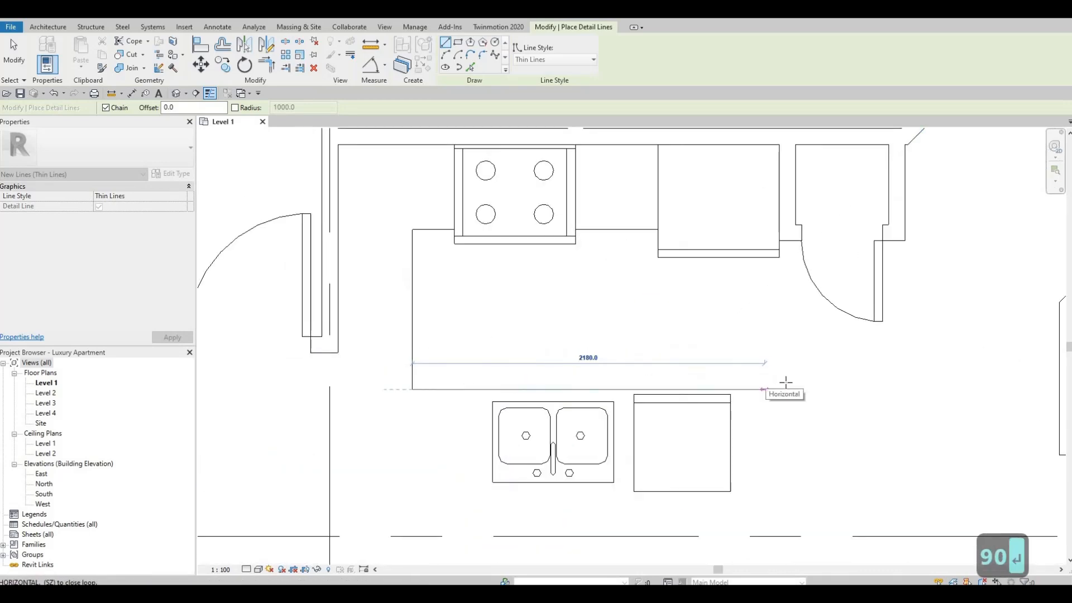
middle_click_drag(780, 386, 756, 359)
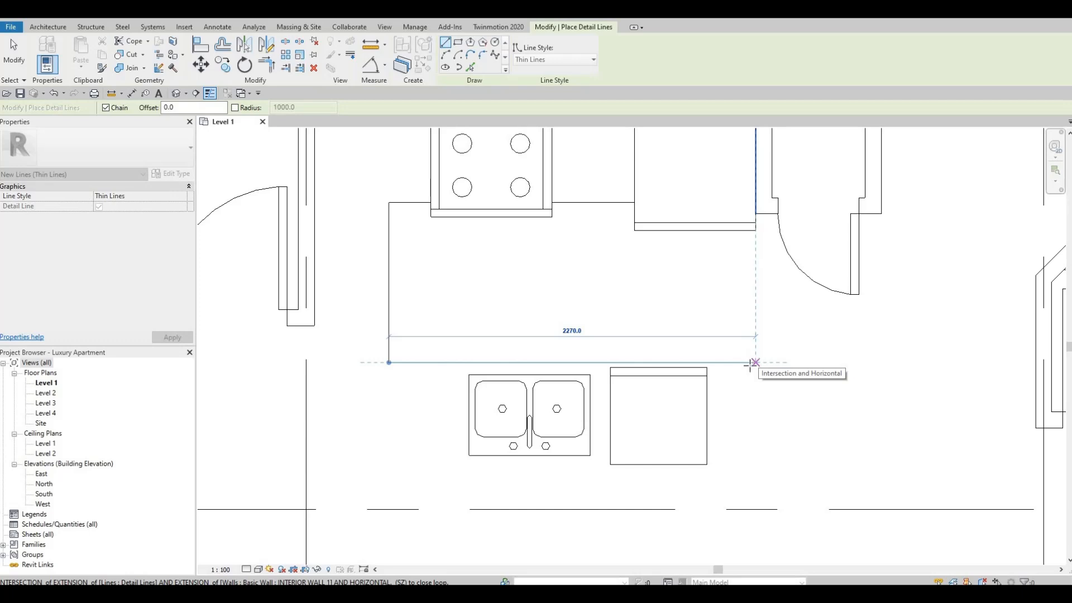
left_click(751, 365)
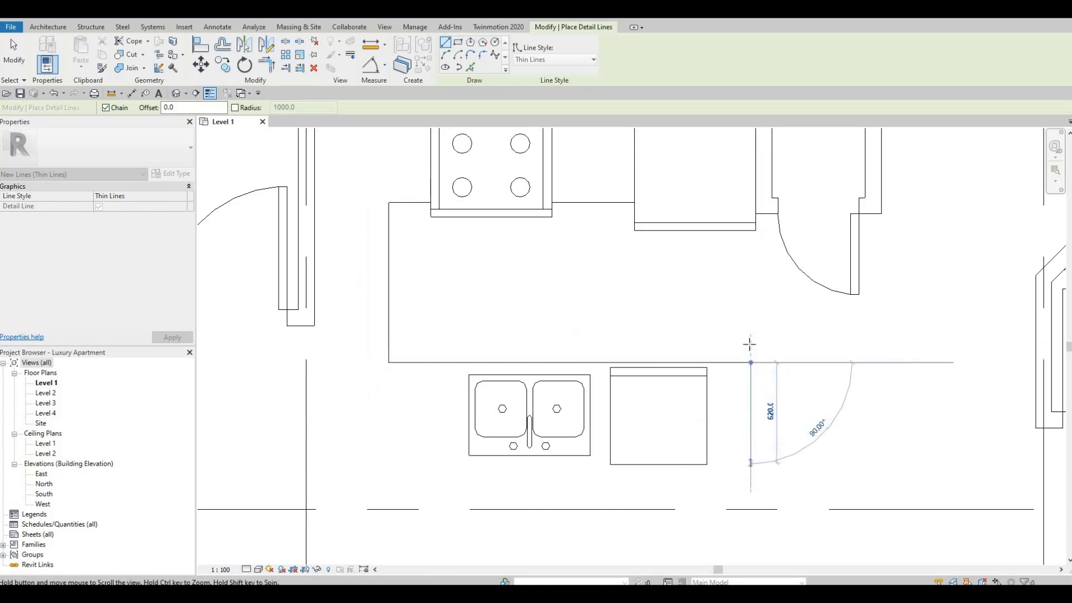
Continue the counter outline 520 mm down past the dishwasher, diagonally about 550 mm at 45° to the grid line, along it, and up to the wall end.
scroll(749, 378, "down", 1)
middle_click_drag(750, 378, 748, 337)
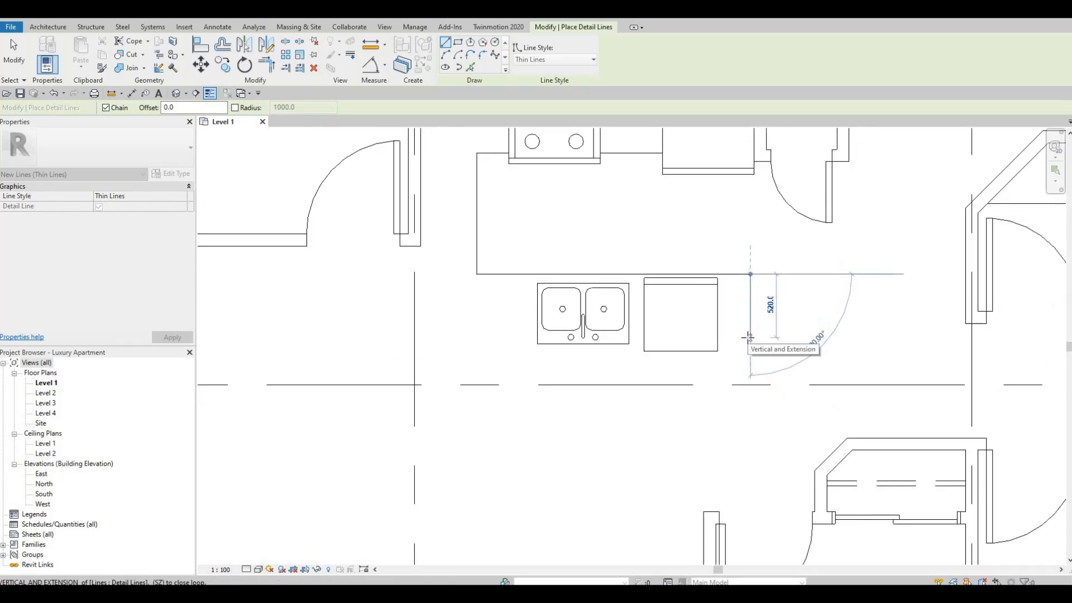
left_click(750, 337)
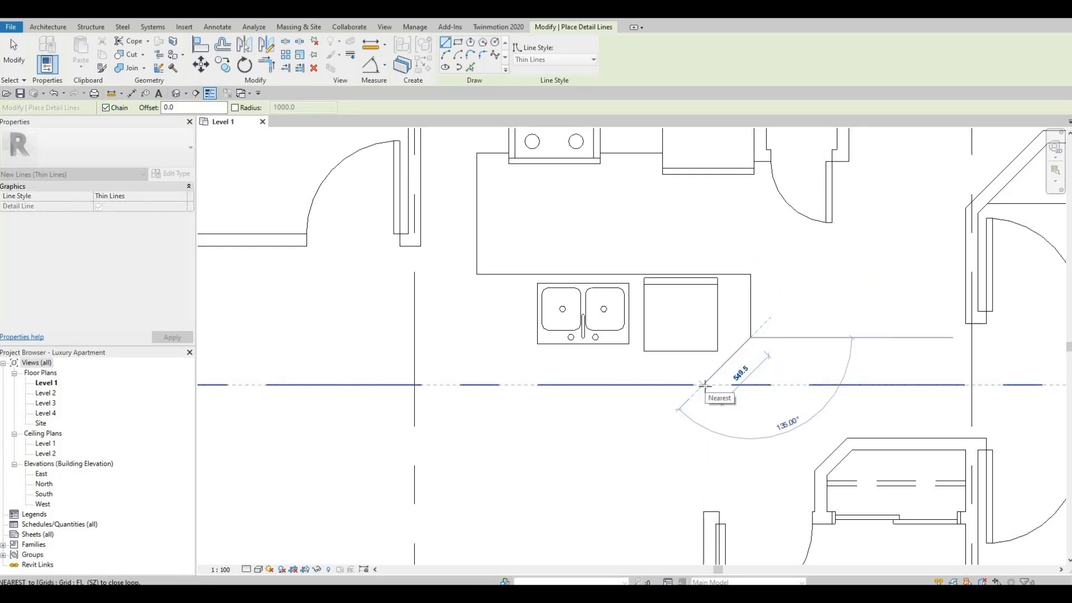
left_click(702, 384)
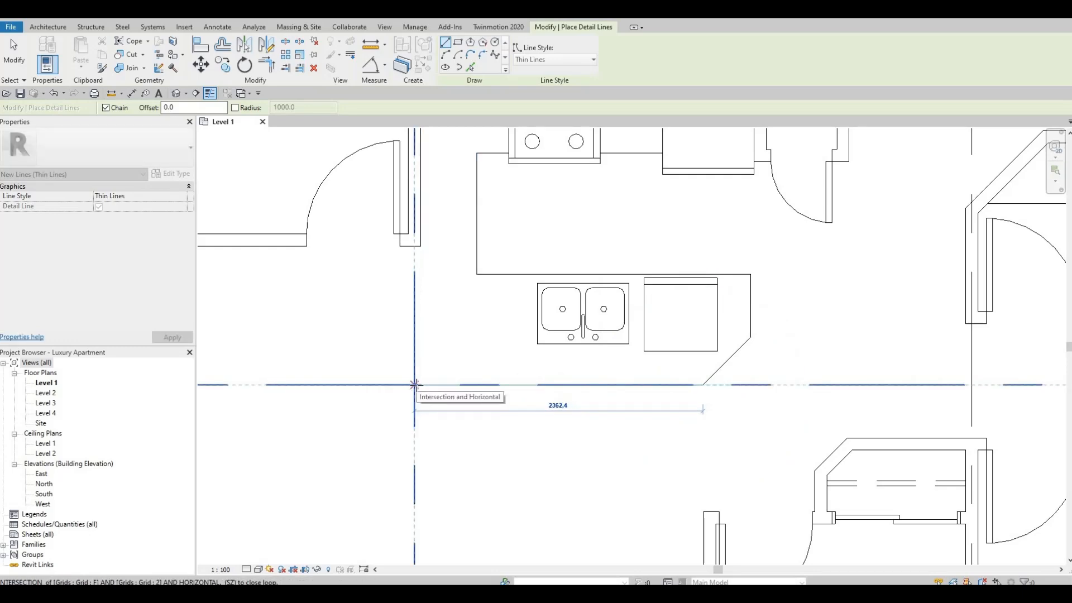
left_click(425, 262)
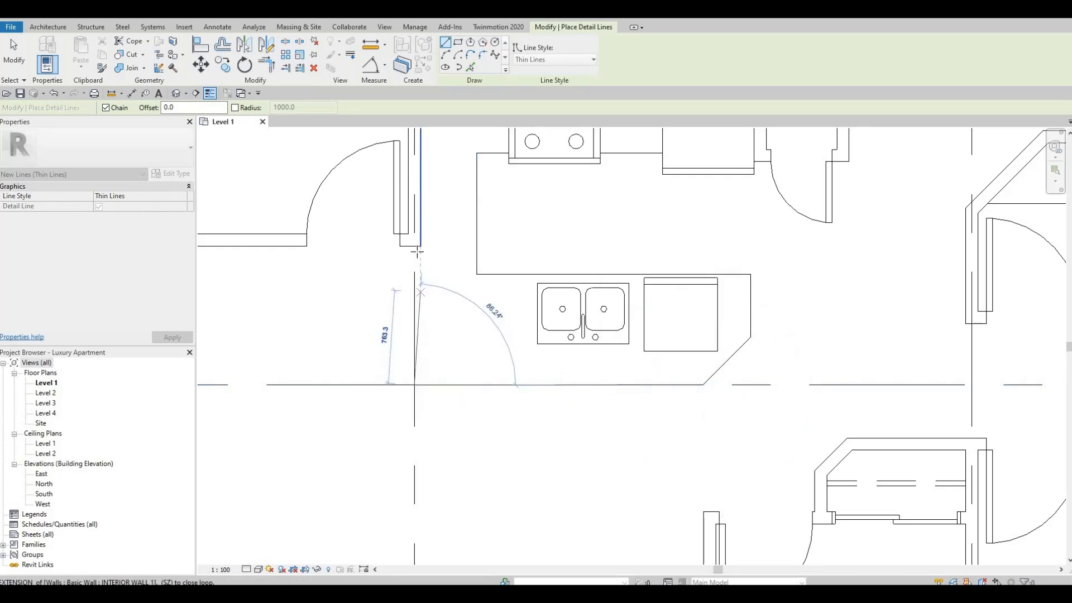
key("Escape")
key("Escape")
key("Escape")
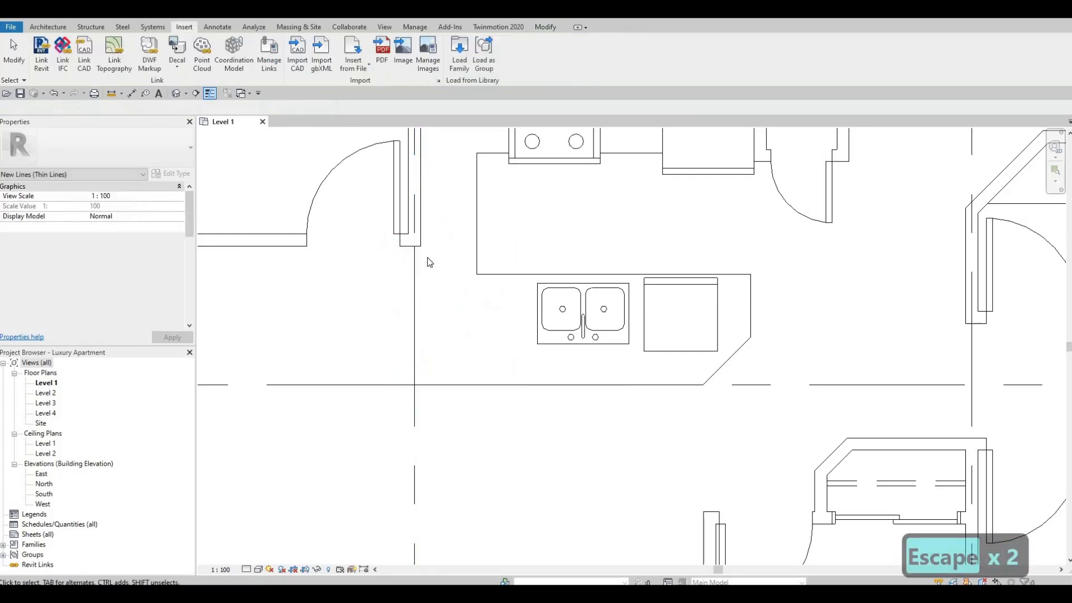
Align the slightly slanted counter line below the wall end with the kitchen-side face of that wall.
scroll(429, 263, "up", 2)
key("a")
key("l")
left_click(417, 221)
left_click(407, 280)
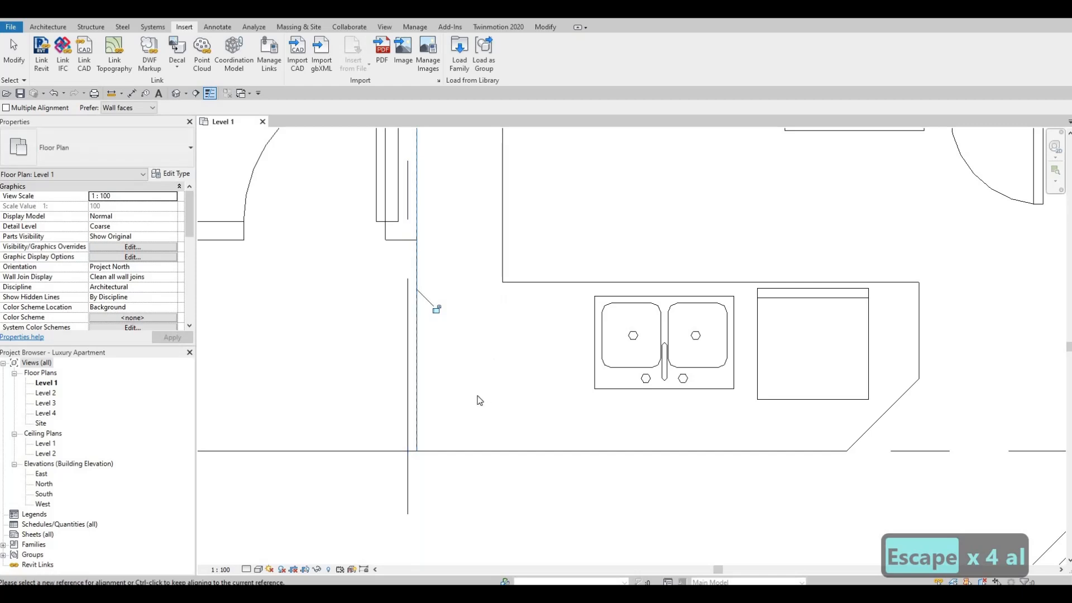
key("Escape")
key("Escape")
key("Escape")
scroll(527, 319, "down", 2)
scroll(524, 324, "down", 2)
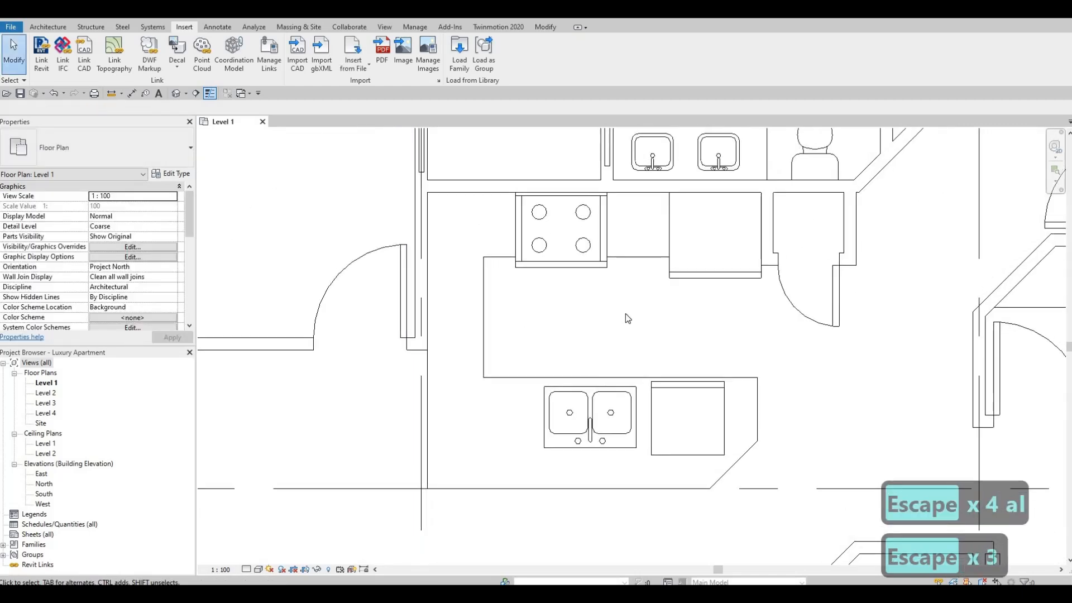
scroll(584, 335, "down", 1)
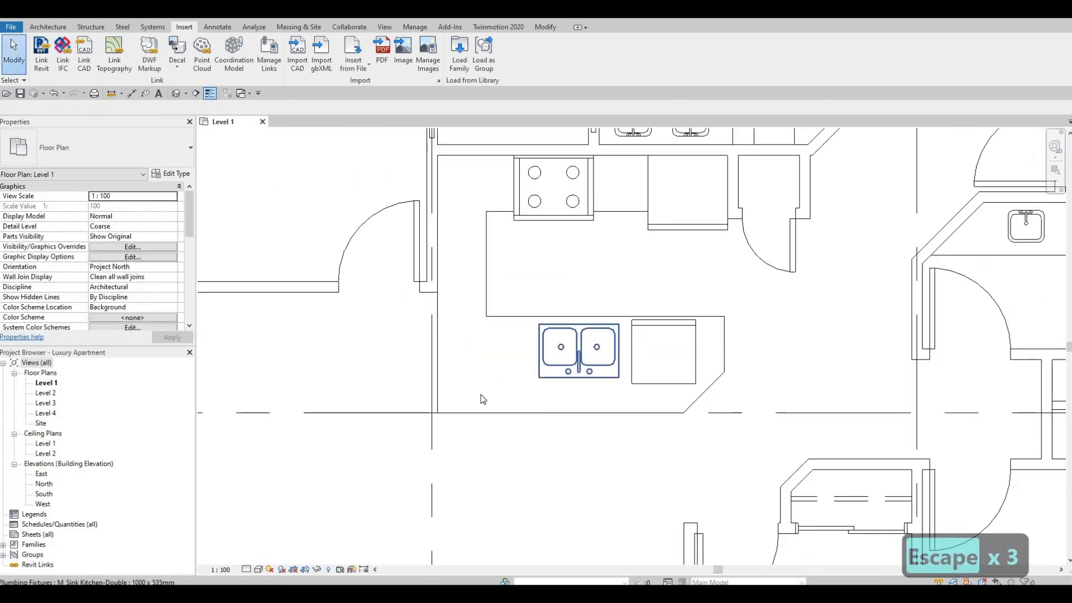
key("Escape")
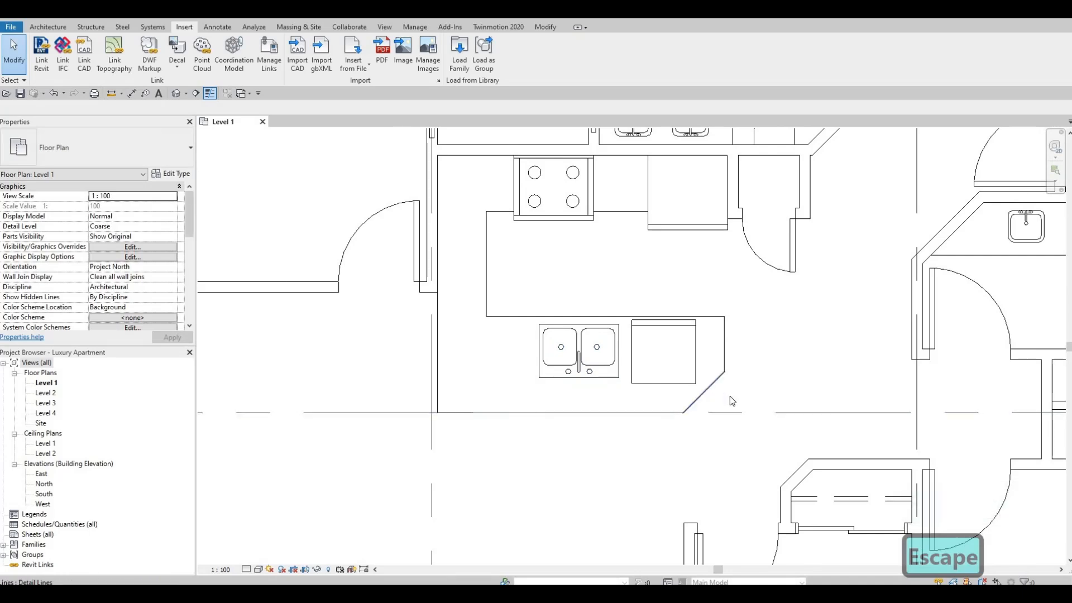
Mirror a copy of the diagonal counter corner line across a vertical axis drawn just below the double sink.
left_click(705, 393)
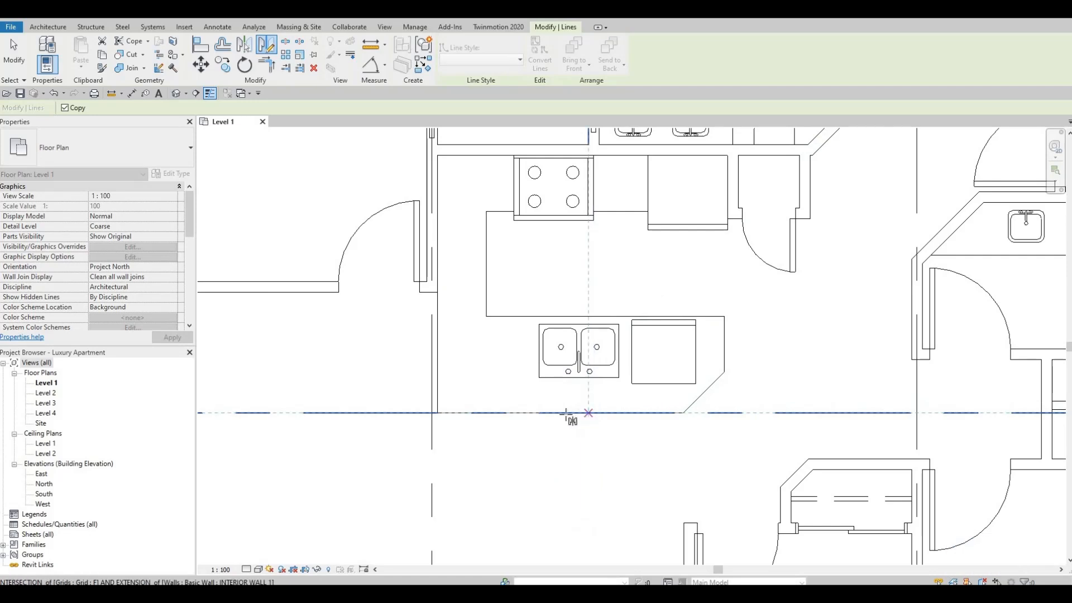
left_click(557, 385)
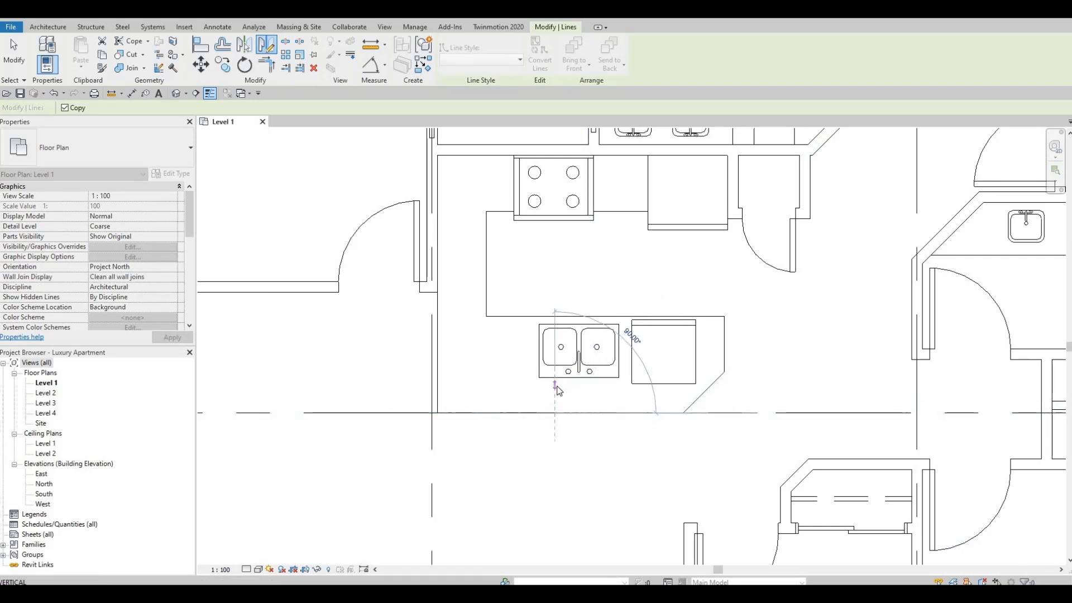
left_click(556, 394)
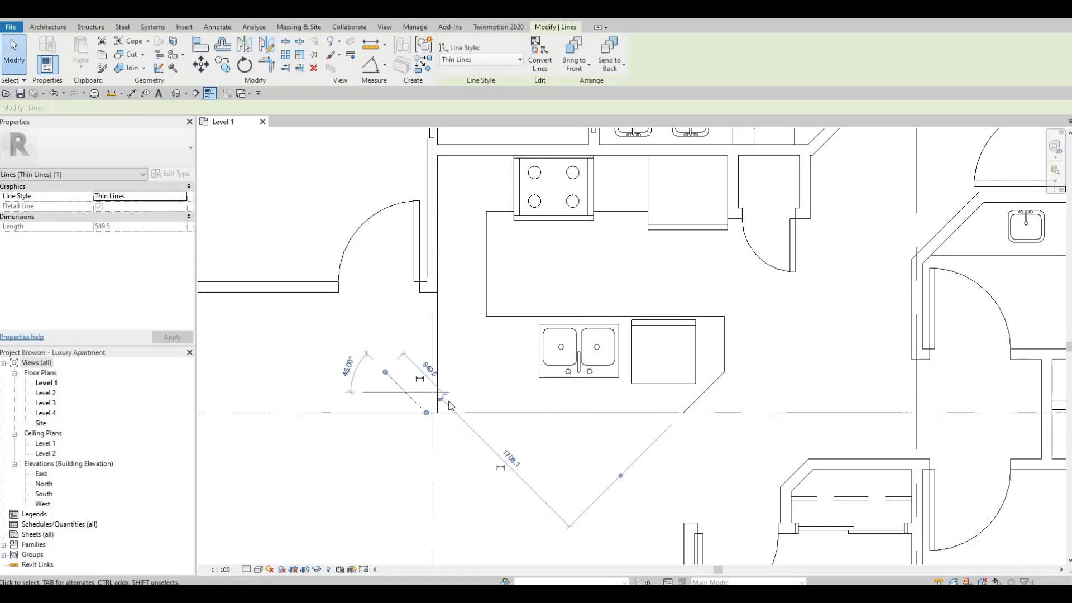
key("Escape")
key("Escape")
key("Escape")
Move the mirrored diagonal so its ends meet the vertical counter line below the wall and the counter's lower edge.
left_click_drag(402, 390, 455, 390)
scroll(455, 385, "up", 2)
scroll(457, 382, "up", 2)
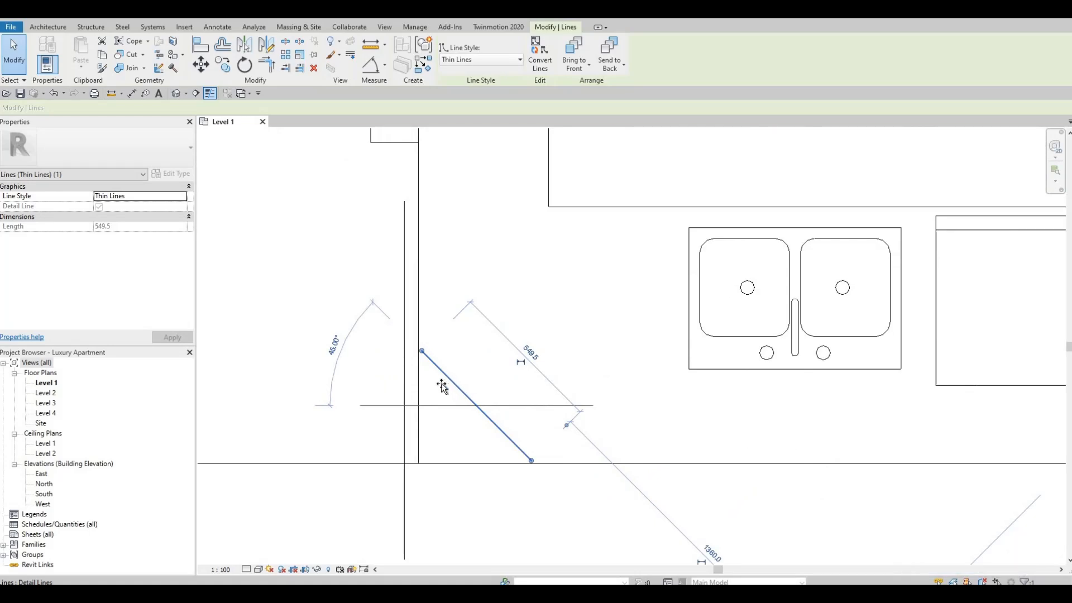
left_click_drag(450, 385, 452, 385)
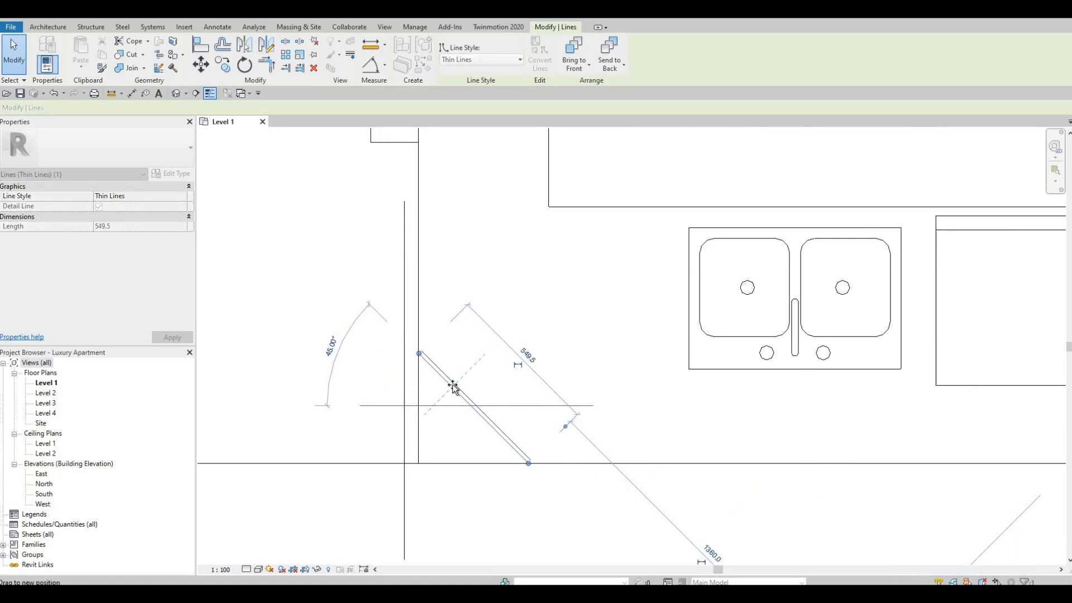
key("Escape")
key("Escape")
key("Escape")
Trim the mirrored diagonal with the adjoining vertical and horizontal counter lines to form a clean chamfered corner.
key("t")
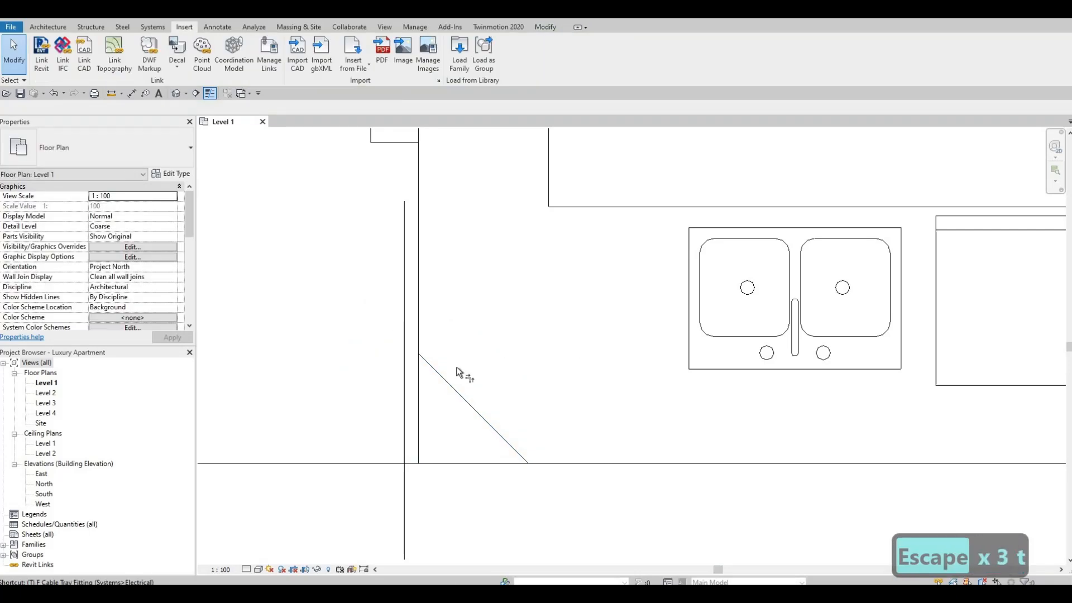
key("r")
left_click(438, 373)
left_click(419, 324)
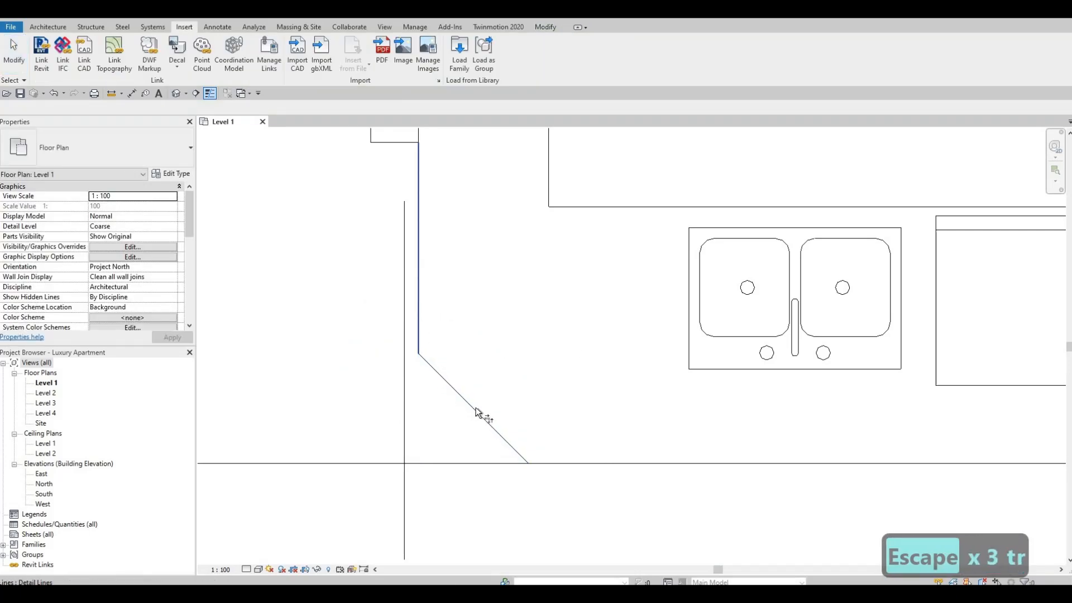
left_click(542, 446)
left_click(661, 462)
scroll(726, 379, "down", 3)
key("Escape")
key("Escape")
scroll(701, 402, "down", 2)
scroll(596, 269, "down", 1)
middle_click_drag(610, 225, 588, 270)
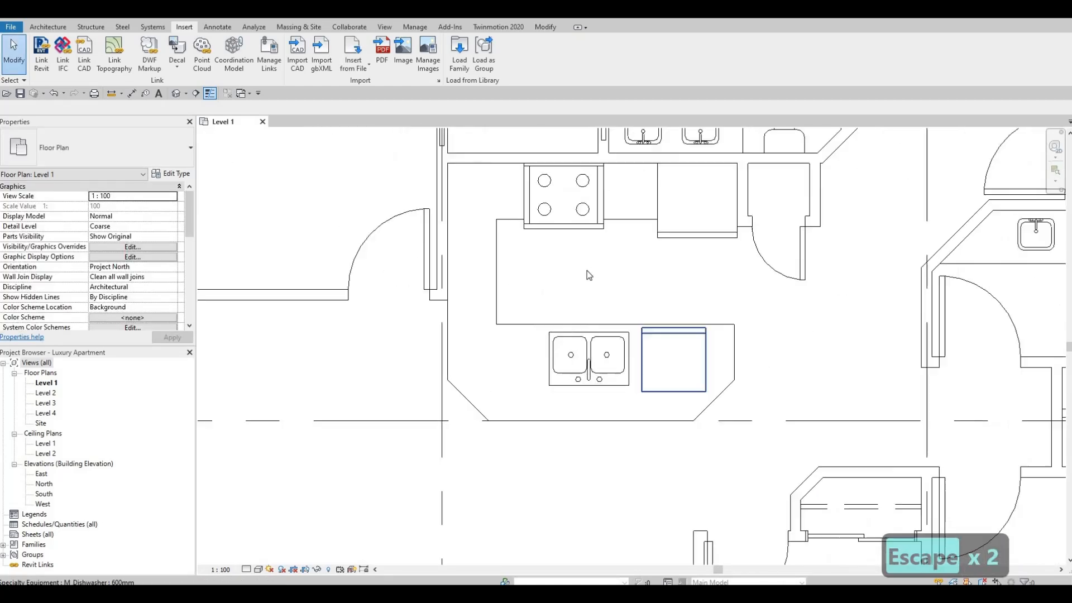
Nudge the vertical counter edge beside the range two increments toward the range, about 501 mm from the wall face, and deselect it.
middle_click_drag(499, 256, 502, 287)
key("Escape")
left_click(499, 287)
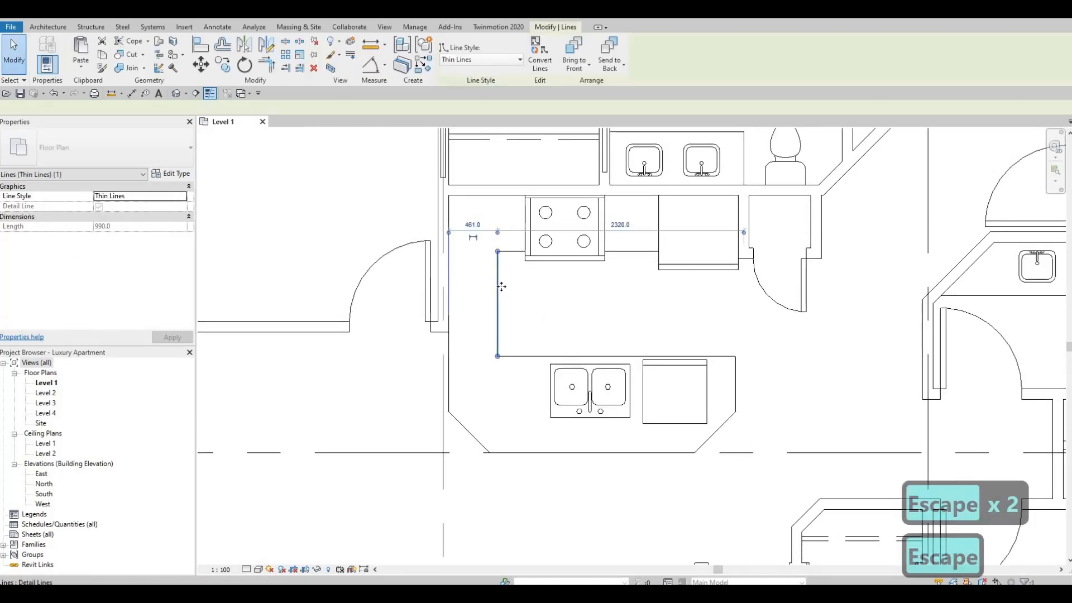
key("Right")
key("Right")
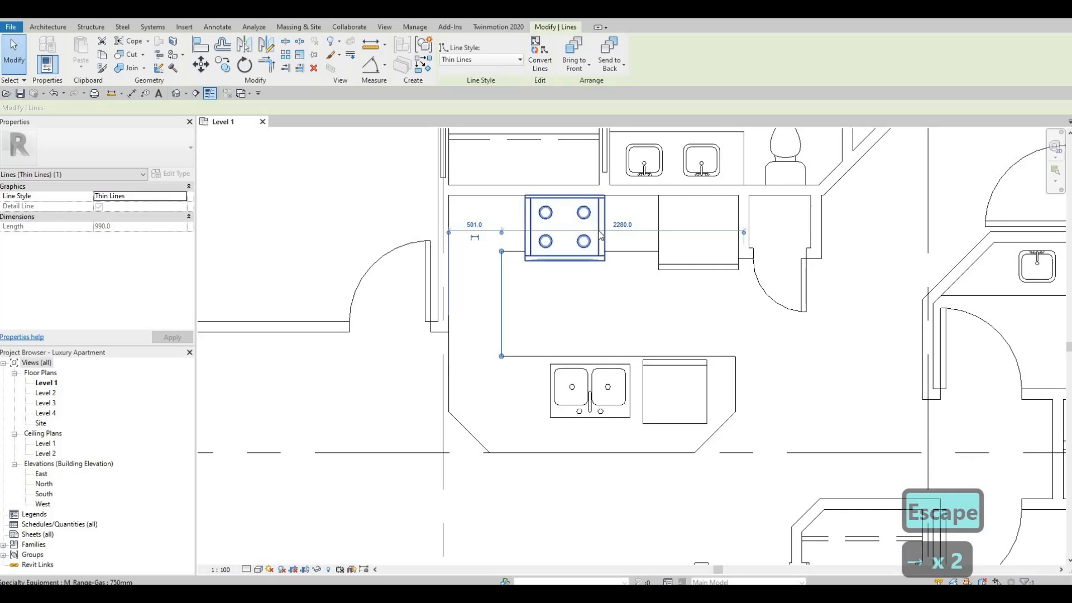
left_click(601, 234)
middle_click_drag(594, 278, 637, 281)
scroll(607, 268, "up", 1)
key("Escape")
key("Escape")
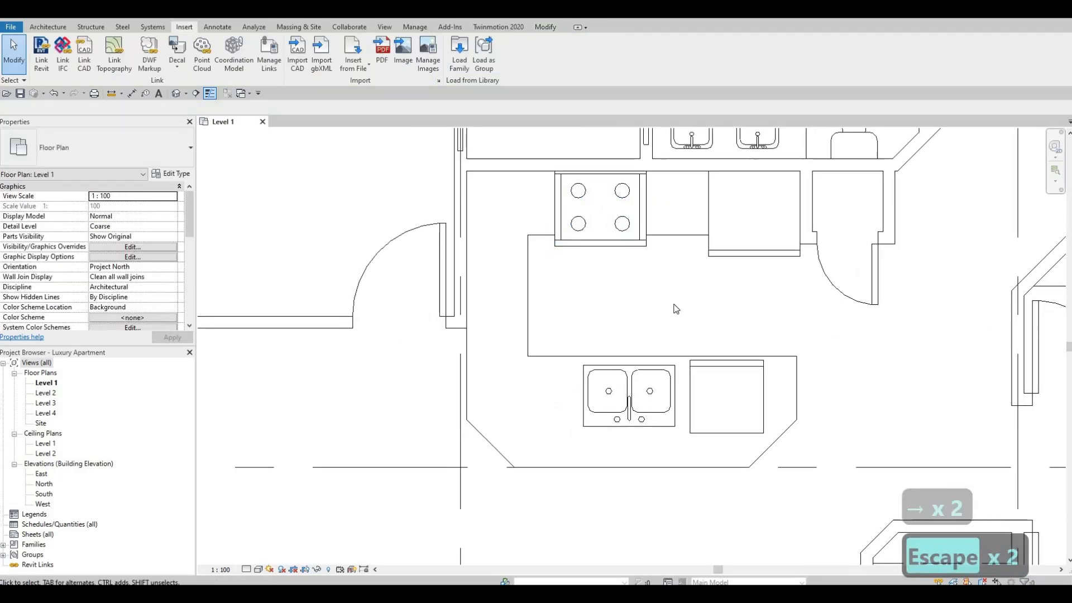
Draw a <Demolished> dashed line about 2460 mm from the refrigerator's pantry side past the range, about 1057 mm down, and across to the wall end.
scroll(636, 279, "down", 3)
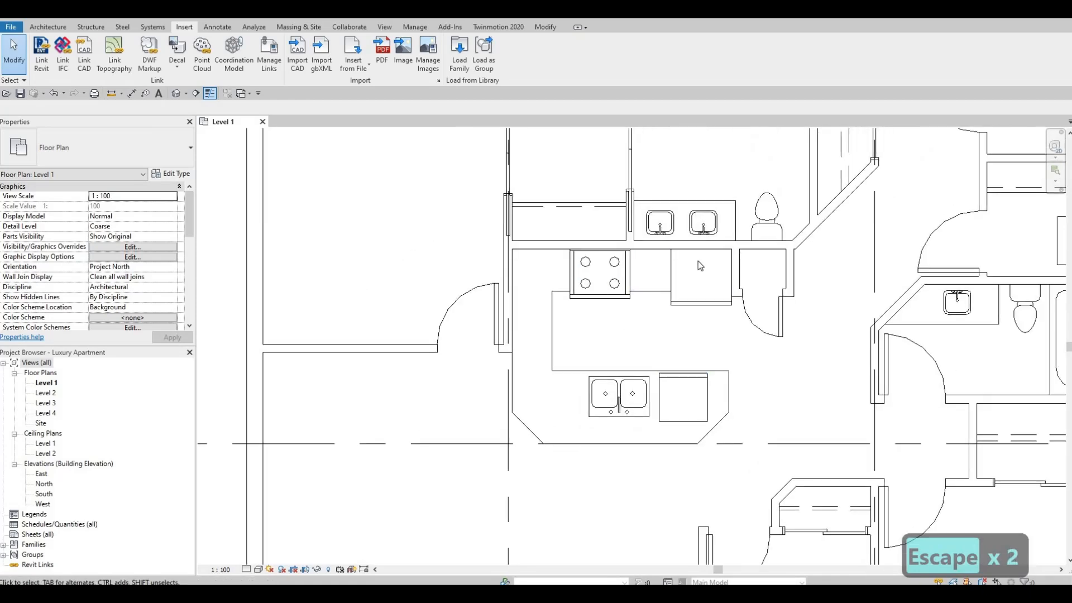
middle_click_drag(612, 216, 584, 317)
scroll(584, 316, "down", 1)
key("Escape")
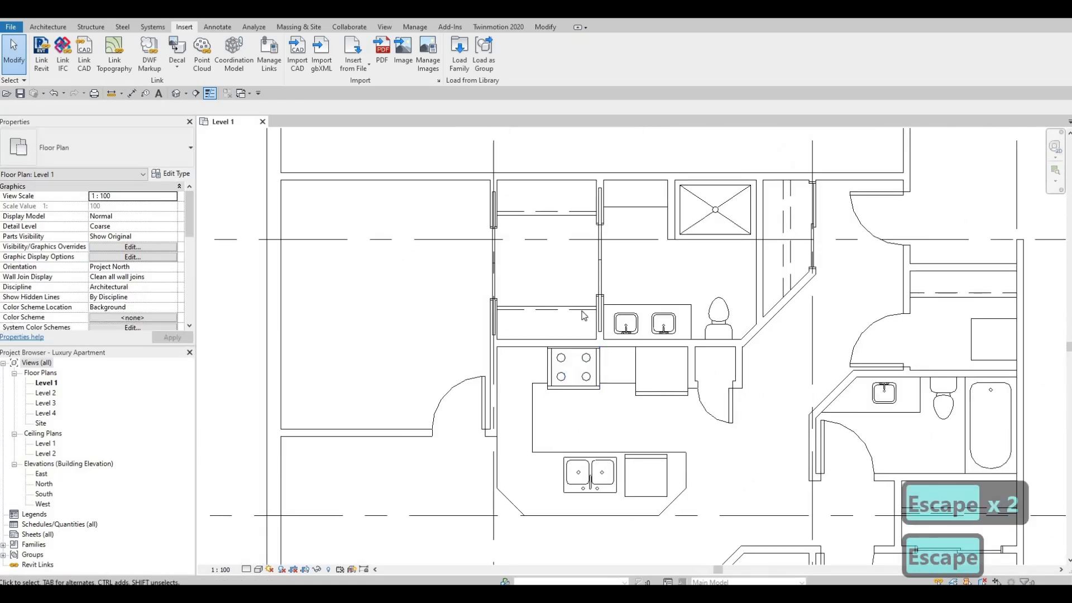
left_click(584, 309)
key("c")
key("s")
scroll(693, 348, "up", 2)
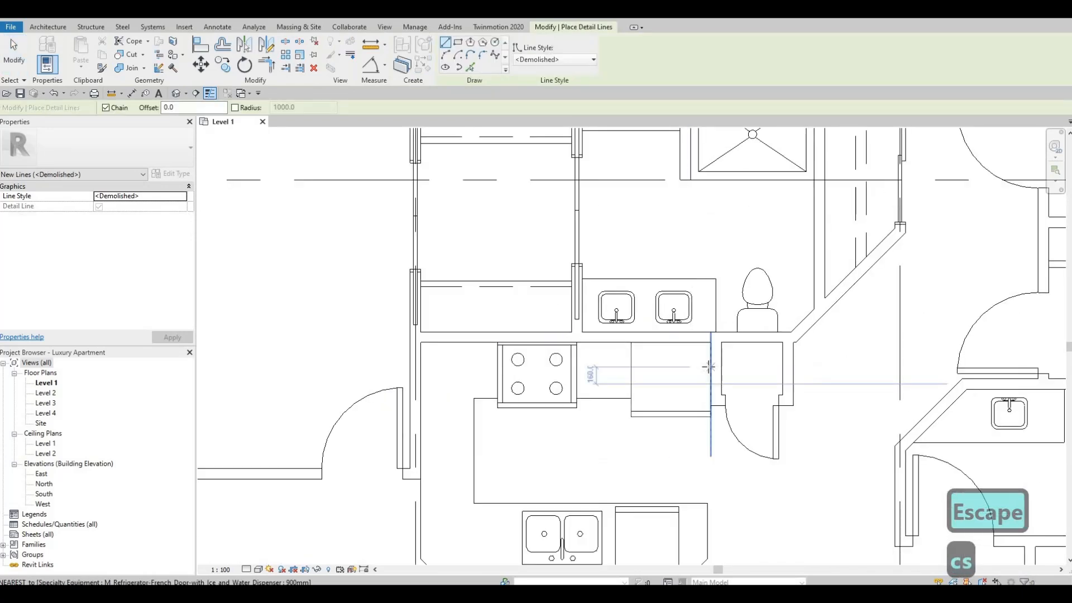
left_click(589, 364)
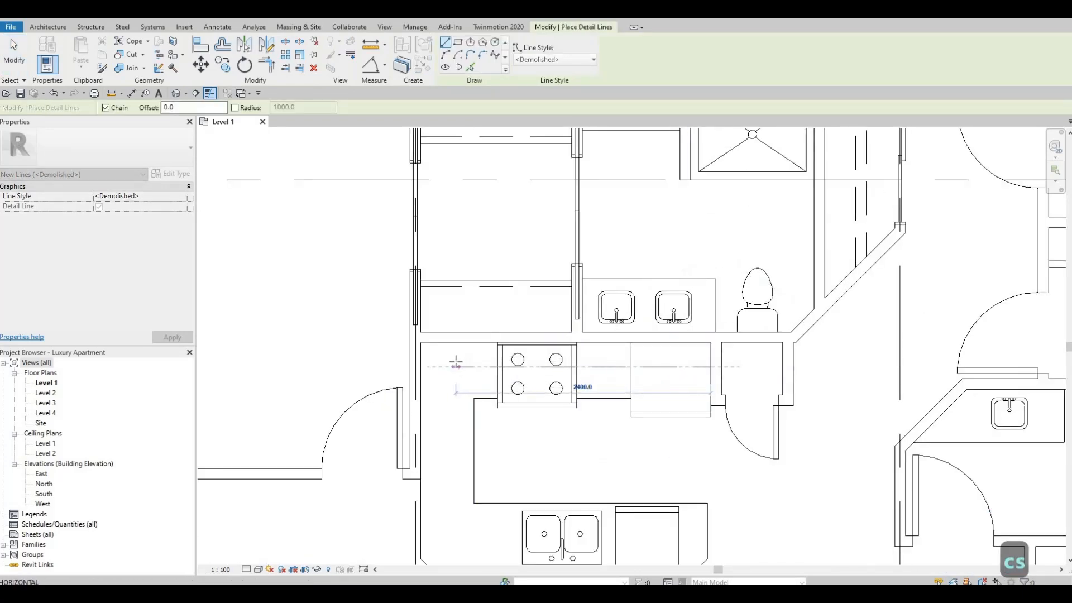
left_click(446, 397)
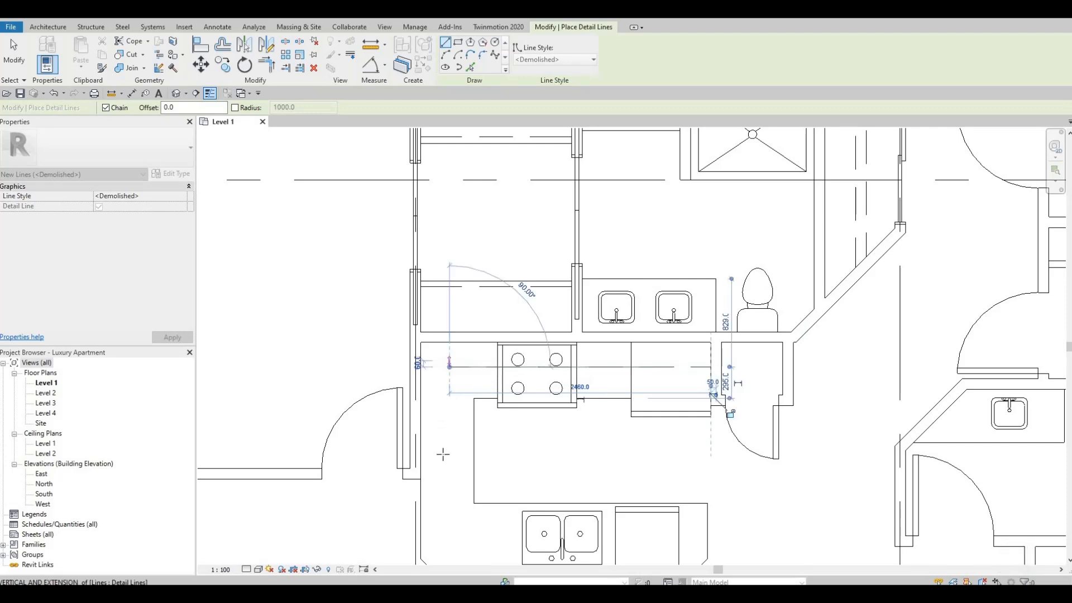
left_click(426, 479)
key("Escape")
key("Escape")
key("Escape")
left_click(449, 375)
scroll(434, 344, "up", 5)
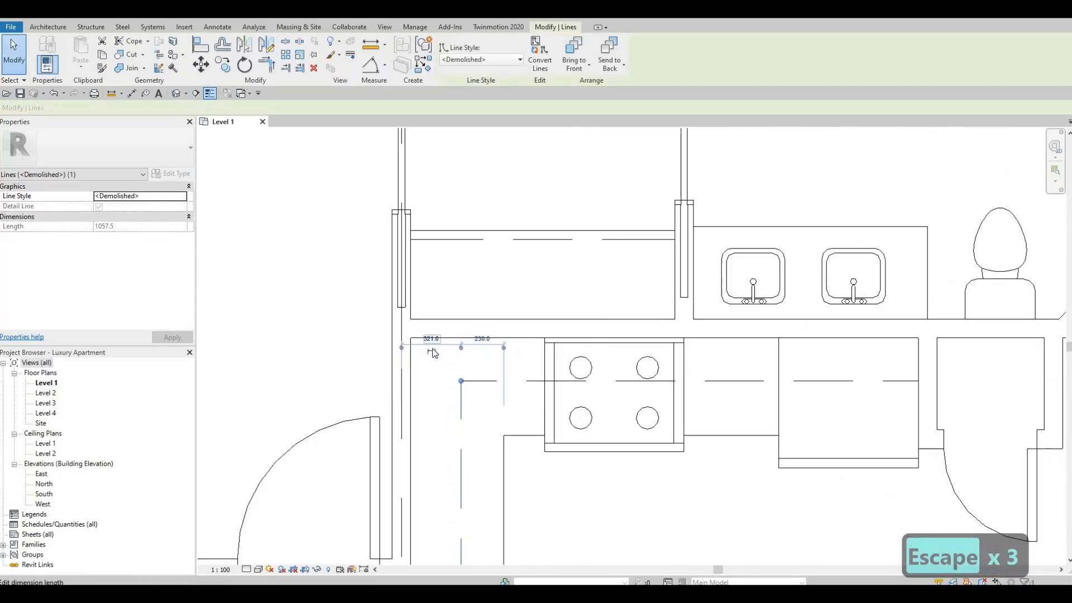
key("Escape")
key("Escape")
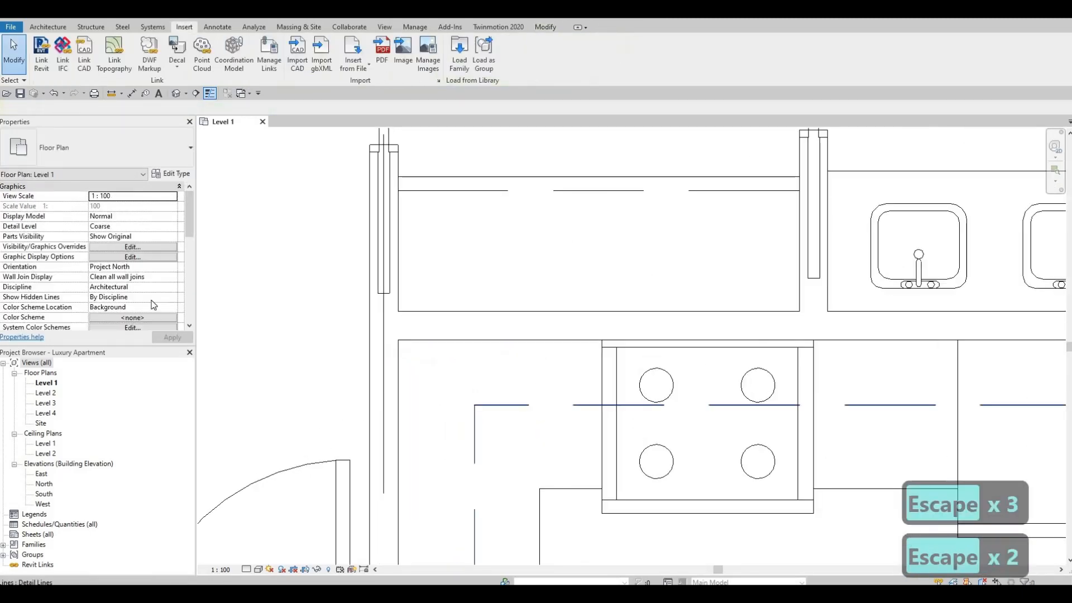
Select the horizontal dashed line and shift its temporary dimension's witness line to the kitchen wall face behind the refrigerator.
left_click(1003, 406)
middle_click_drag(1003, 406, 550, 311)
scroll(685, 313, "up", 1)
middle_click_drag(685, 314, 687, 380)
scroll(687, 380, "down", 2)
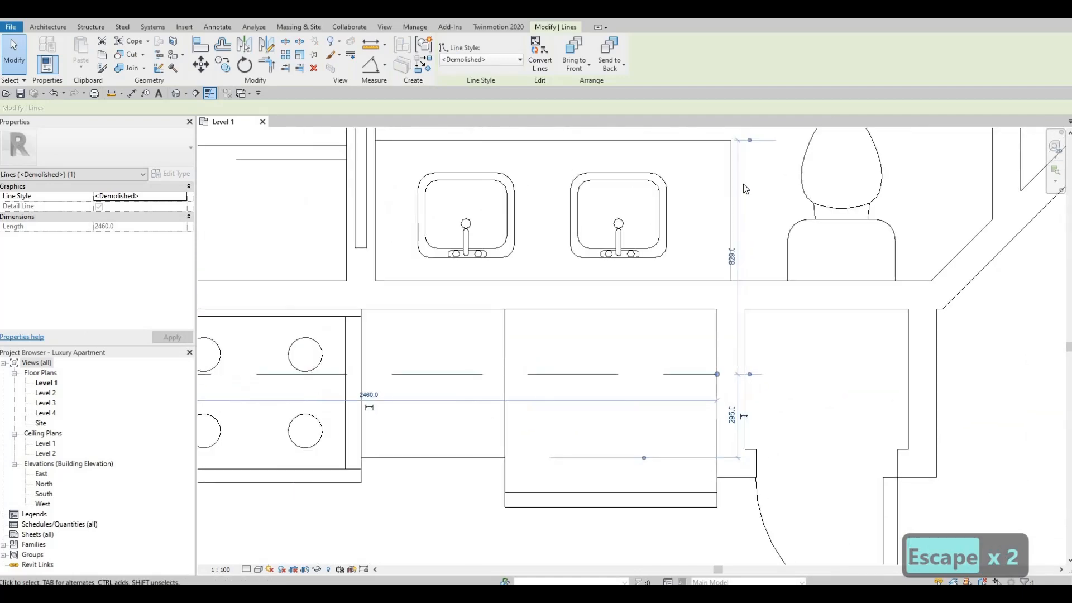
left_click(706, 326)
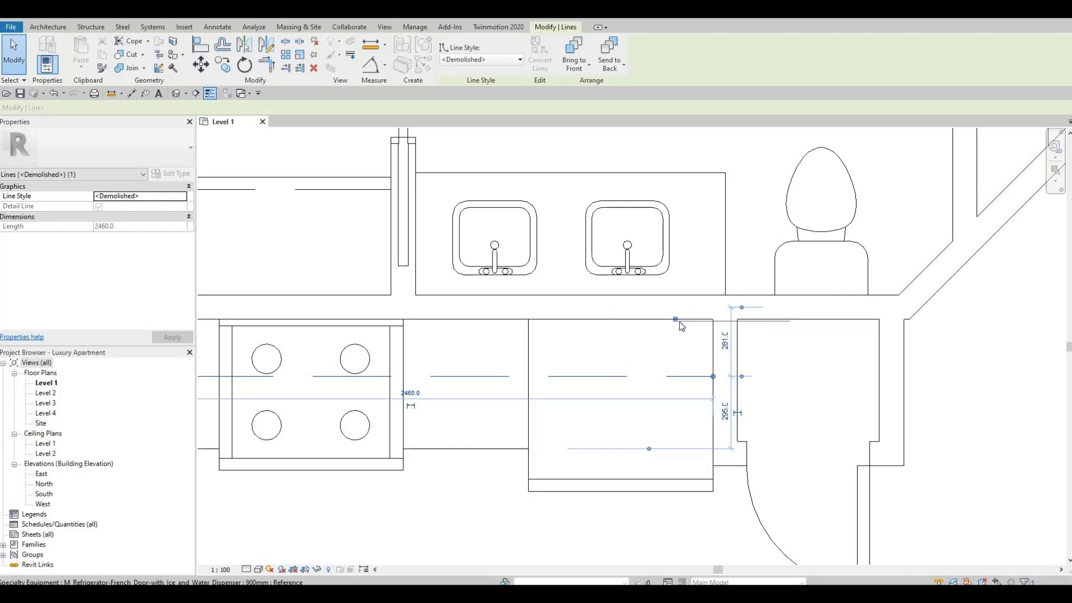
key("Tab")
key("Tab")
left_click_drag(733, 340, 737, 321)
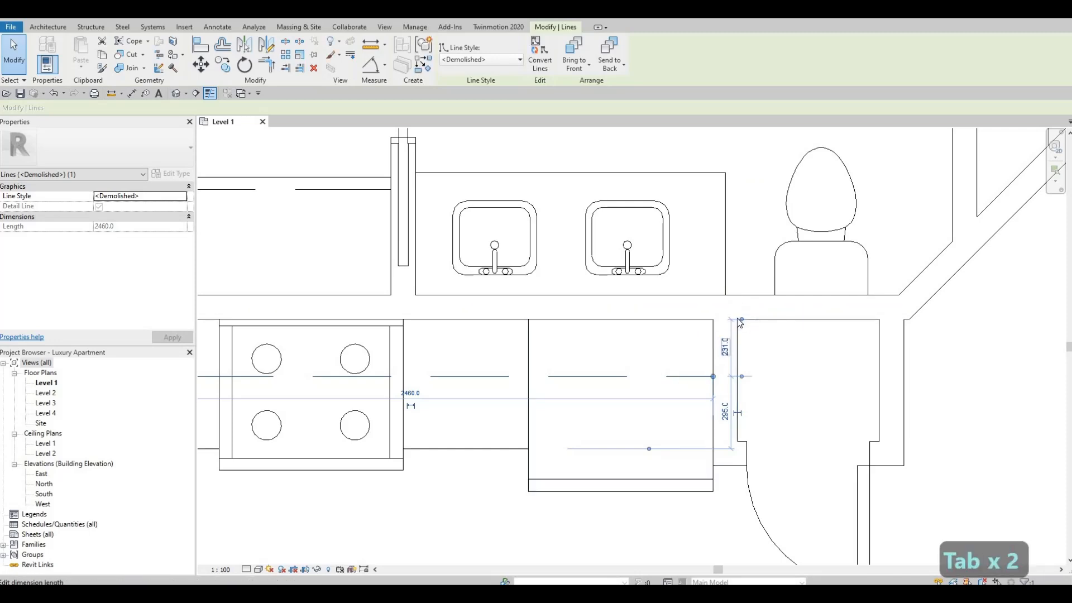
Set the horizontal dashed line's distance from the kitchen wall face to 350 mm and deselect it.
scroll(733, 340, "up", 2)
scroll(737, 329, "down", 2)
middle_click_drag(737, 335, 770, 294)
left_click(758, 307)
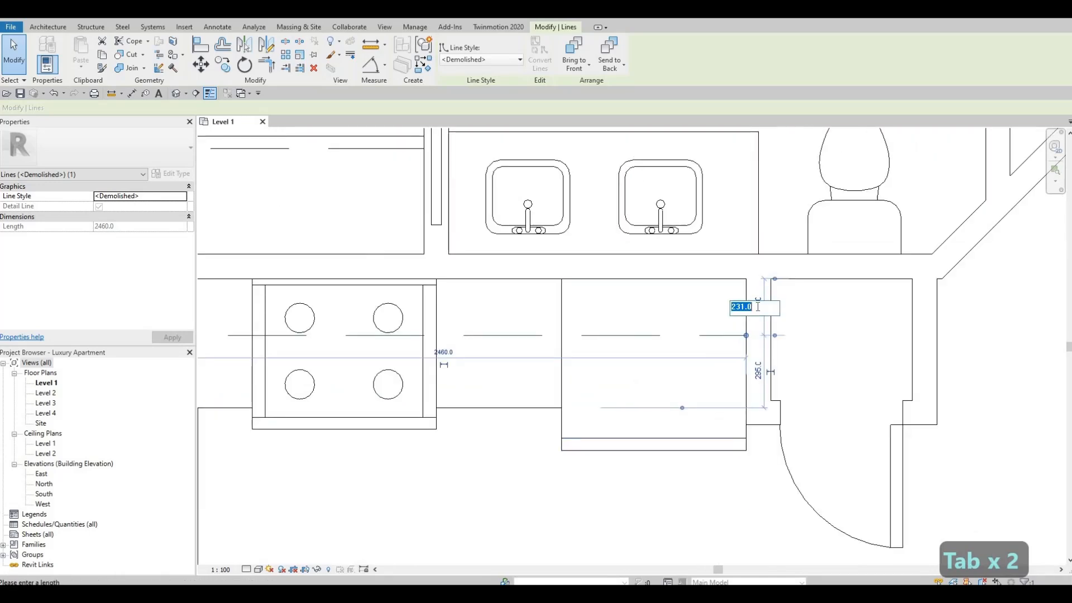
type("3")
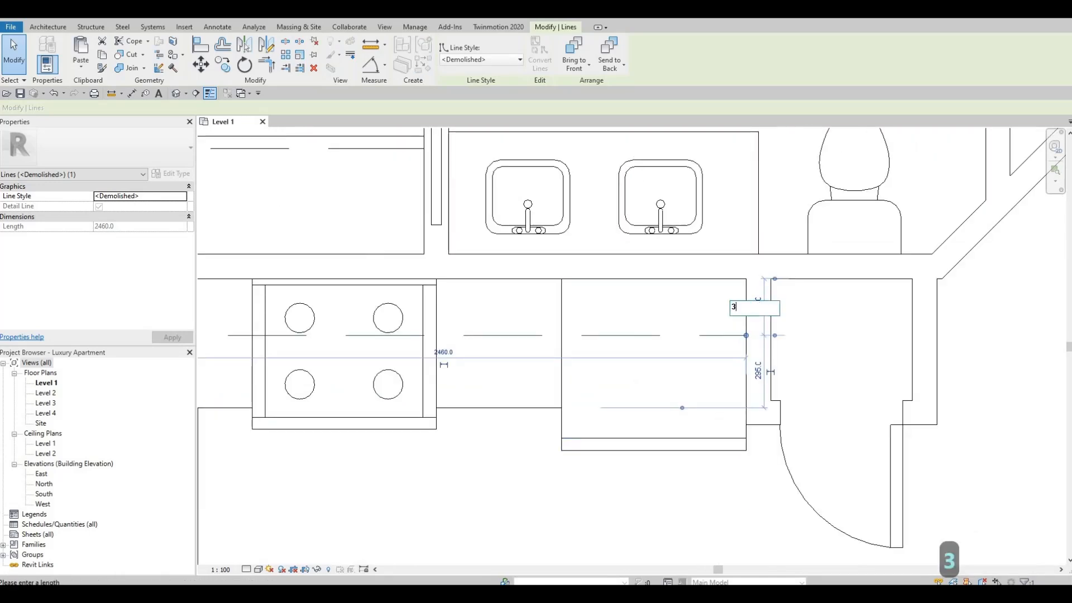
type("50")
key("Return")
key("Escape")
Set the vertical dashed line's distance from the adjacent wall's centreline to 350 mm and deselect it.
scroll(302, 398, "down", 1)
middle_click_drag(302, 399, 505, 347)
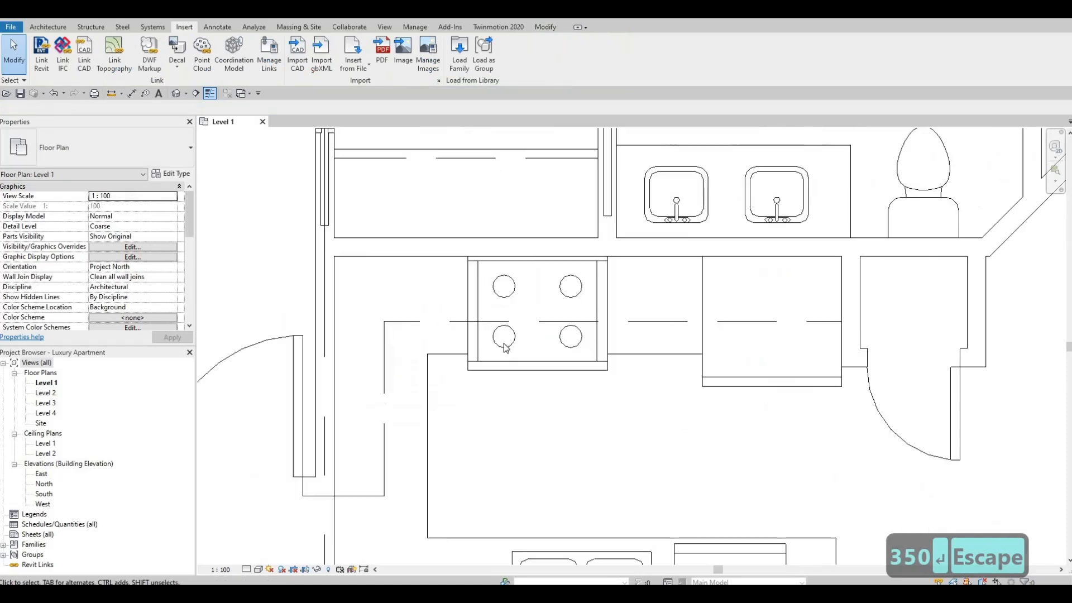
scroll(387, 369, "down", 1)
middle_click_drag(387, 369, 492, 351)
left_click(489, 327)
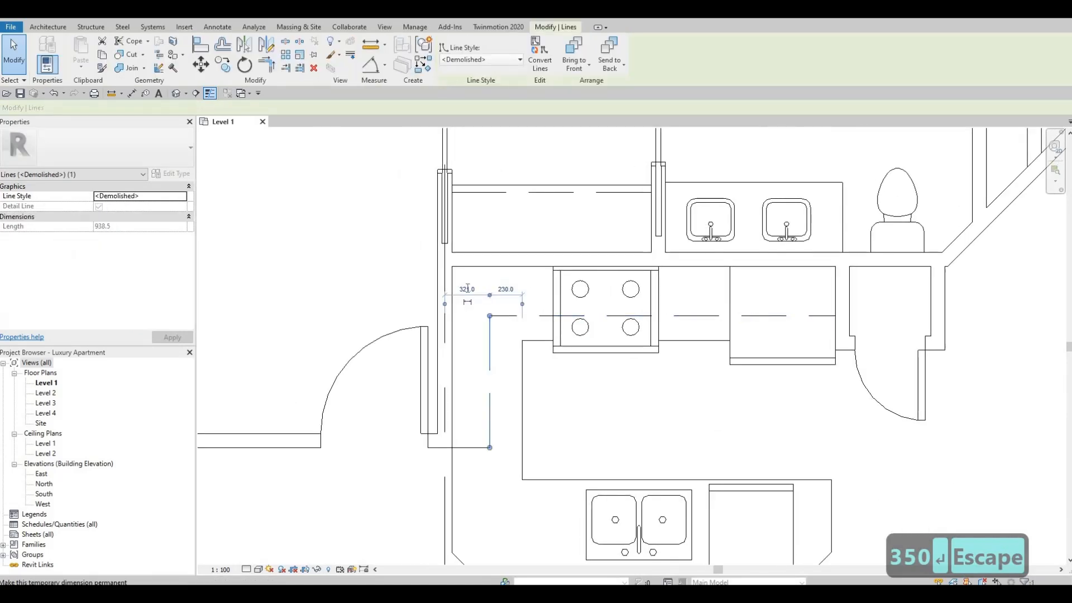
left_click(467, 288)
type("350")
key("Return")
key("Escape")
key("Escape")
middle_click_drag(682, 282, 683, 276)
scroll(608, 283, "down", 1)
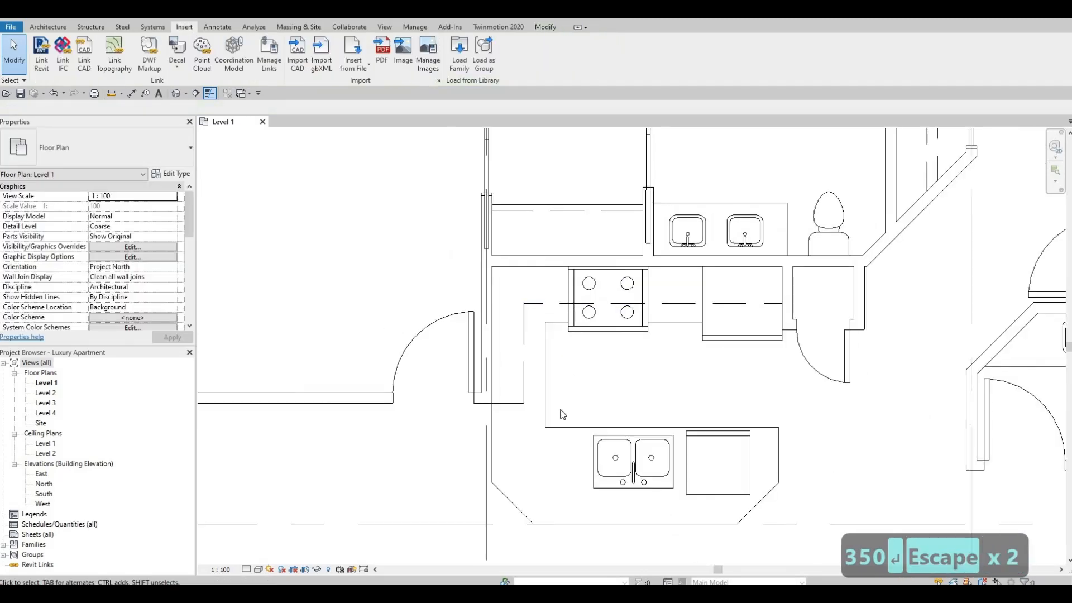
Nudge the range three increments towards the refrigerator and deselect it.
scroll(592, 419, "down", 1)
middle_click_drag(591, 419, 557, 285)
left_click(556, 285)
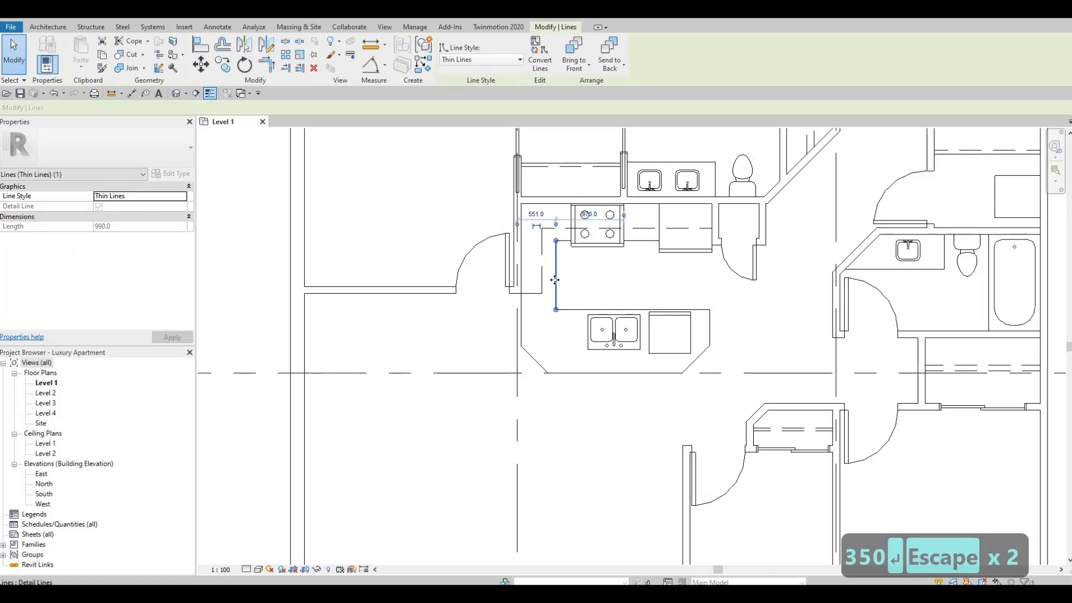
key("Escape")
middle_click_drag(627, 214, 626, 229)
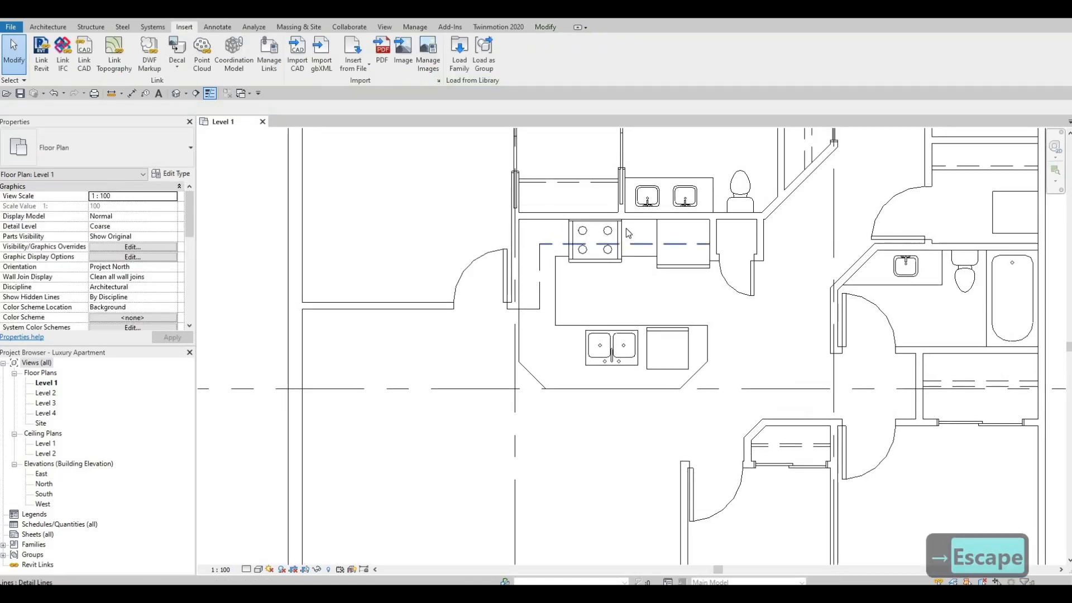
scroll(626, 229, "up", 1)
left_click(625, 229)
key("Right")
key("Right")
key("Escape")
key("Escape")
Adjust the ends of the short countertop lines on both sides of the range to meet its side edges.
scroll(670, 270, "up", 2)
scroll(670, 274, "up", 1)
left_click(664, 278)
mouse_move(658, 278)
left_mouse_down()
mouse_move(459, 279)
mouse_move(506, 276)
left_mouse_up()
left_click(495, 277)
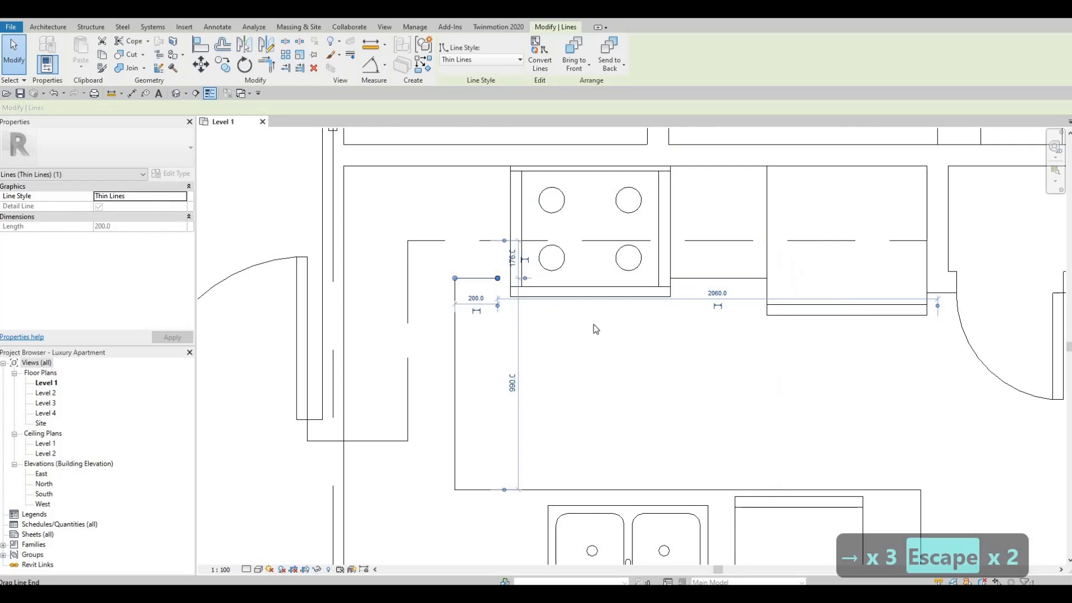
scroll(594, 327, "down", 4)
key("Escape")
Nudge the dishwasher towards the kitchen aisle until only its front panel projects past the countertop line, and deselect it.
scroll(627, 343, "up", 2)
scroll(629, 348, "up", 3)
left_click(623, 352)
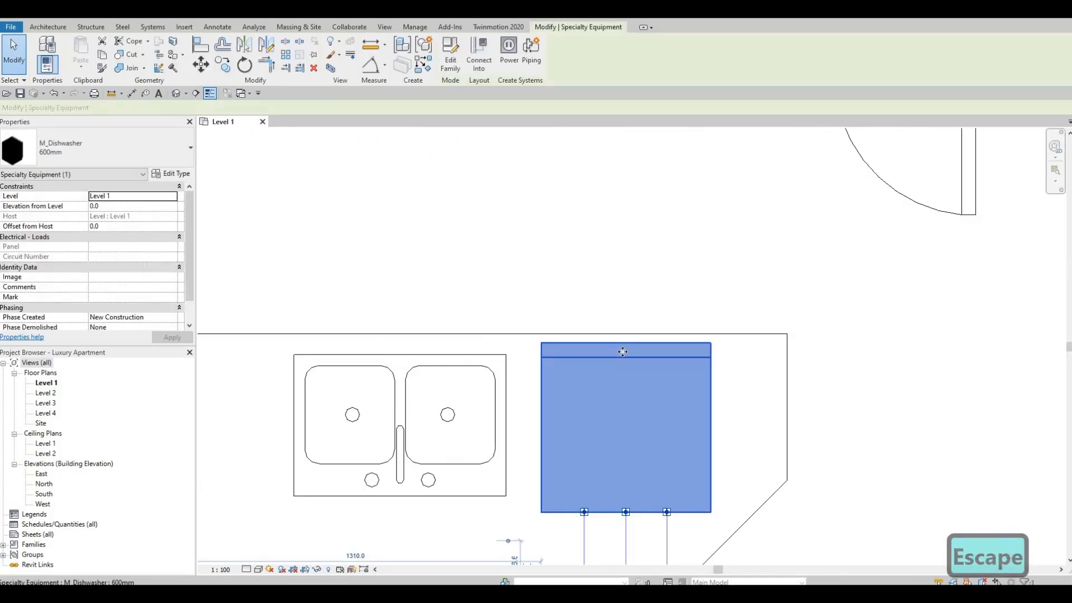
key("Up")
key("Up")
key("Up")
key("Up")
key("Up")
key("Up")
key("Up")
key("Up")
key("Up")
key("Up")
key("Up")
key("Up")
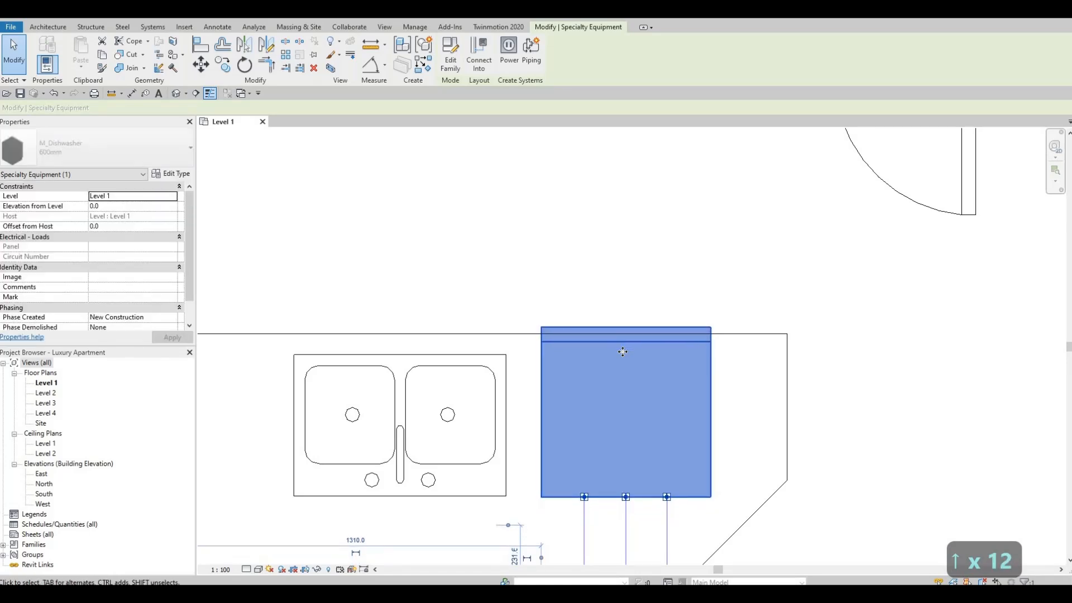
key("Up")
key("Down")
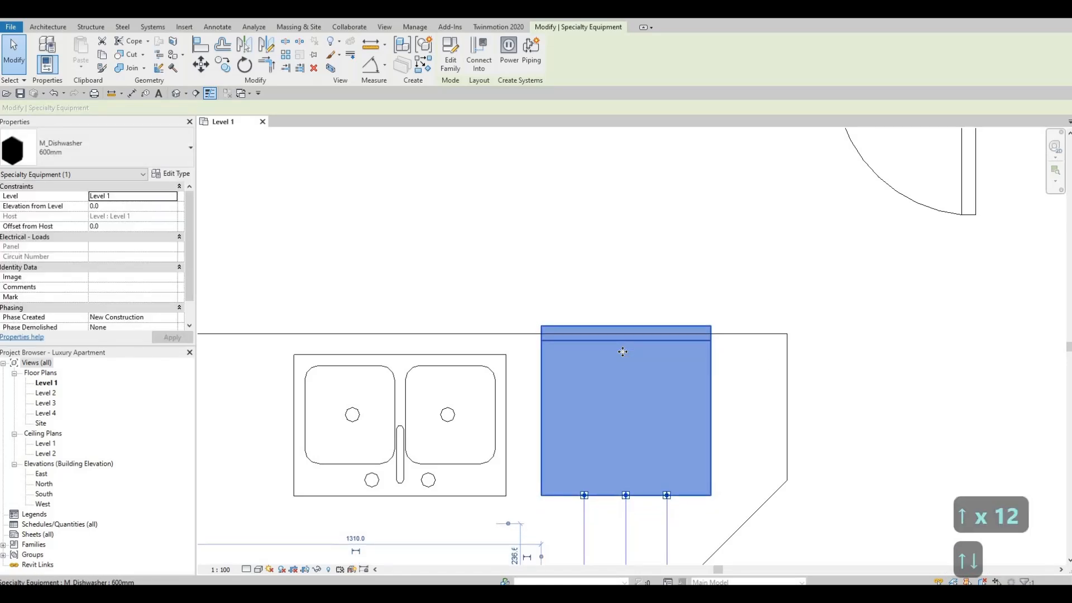
key("Up")
key("Up")
key("Up")
key("Up")
key("Escape")
key("Escape")
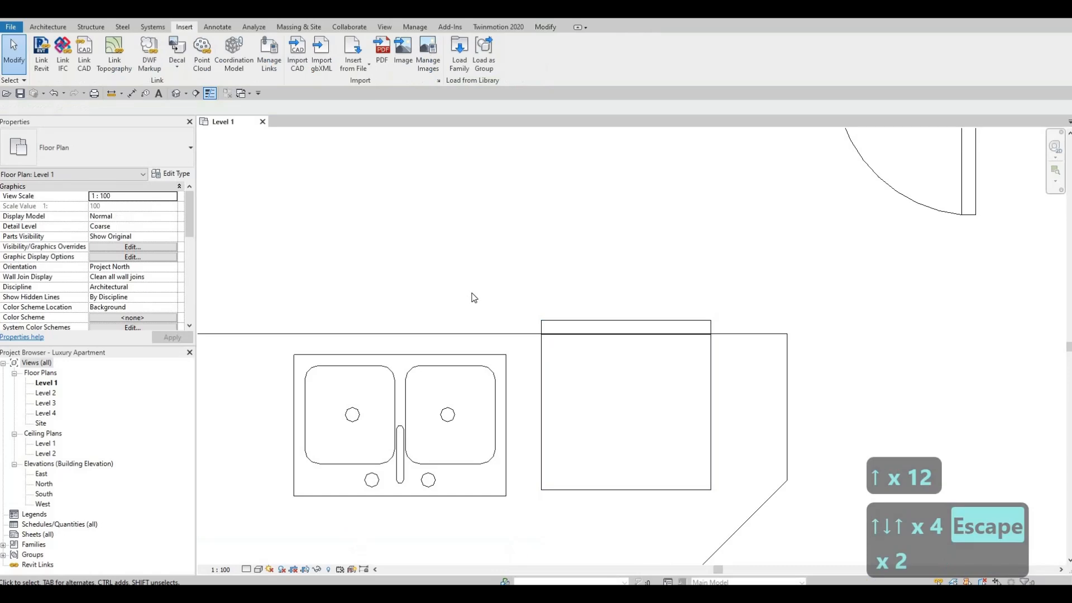
Examine the fitted-out kitchen and the surrounding bathroom, laundry and closet layout of the apartment.
scroll(474, 297, "down", 5)
middle_click_drag(575, 273, 589, 303)
scroll(584, 301, "up", 2)
scroll(491, 336, "up", 1)
middle_click_drag(489, 338, 595, 311)
key("Escape")
scroll(597, 323, "down", 3)
scroll(699, 362, "down", 1)
middle_click_drag(699, 362, 593, 359)
middle_click_drag(587, 283, 580, 309)
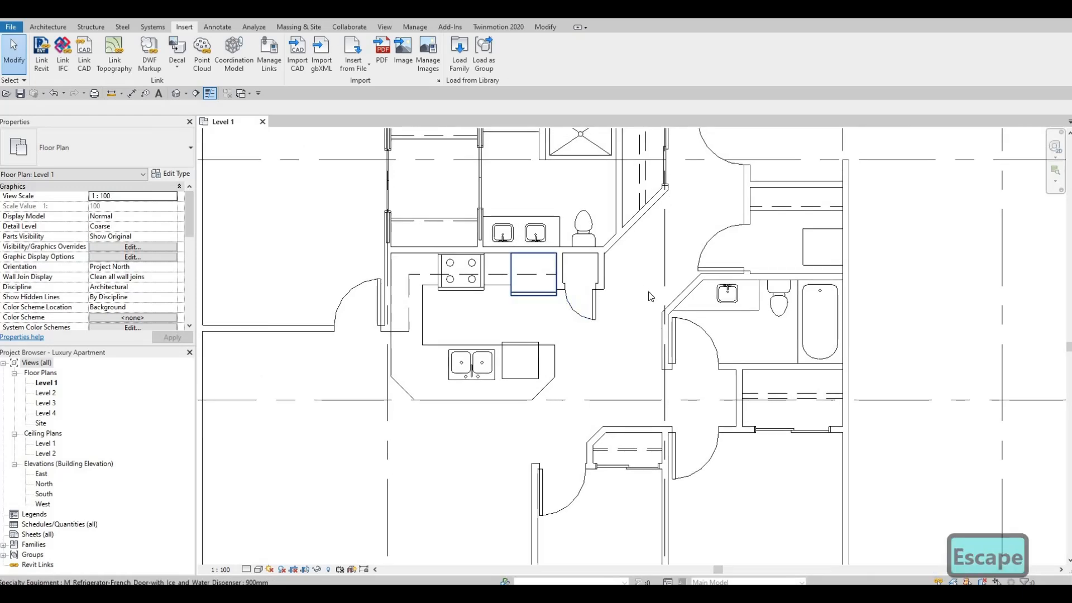
scroll(650, 296, "down", 2)
scroll(786, 350, "down", 1)
middle_click_drag(786, 350, 642, 412)
scroll(612, 371, "up", 4)
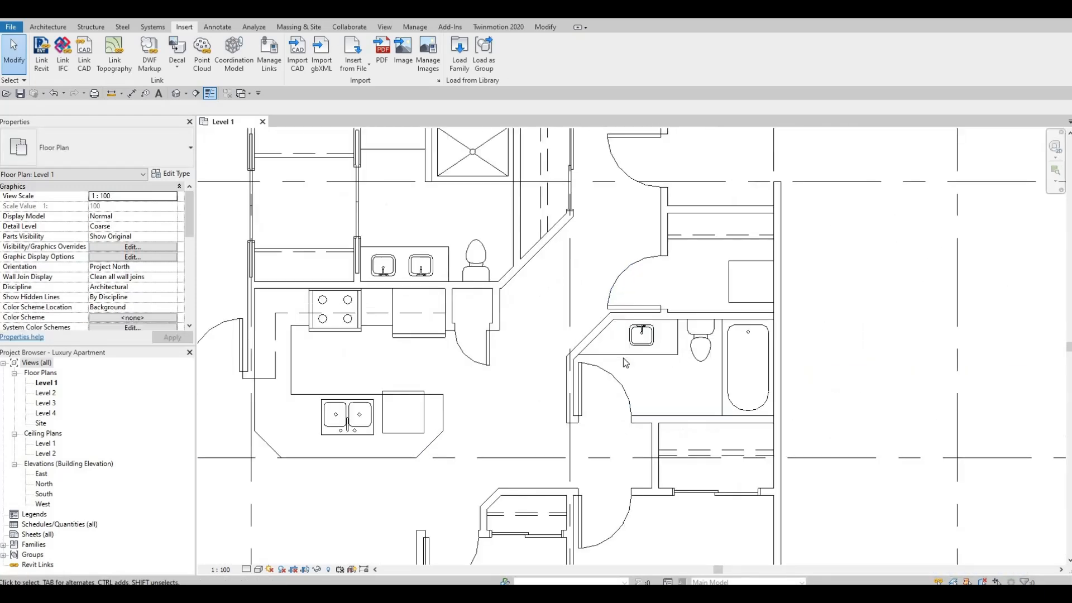
middle_click_drag(692, 400, 681, 465)
scroll(661, 346, "down", 6)
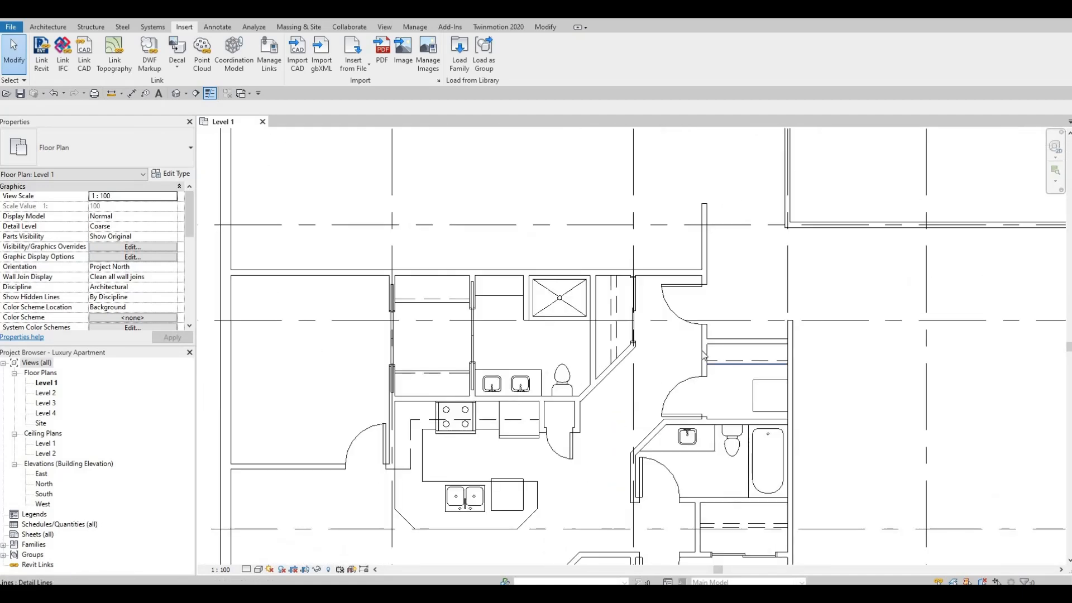
middle_click_drag(691, 265, 675, 320)
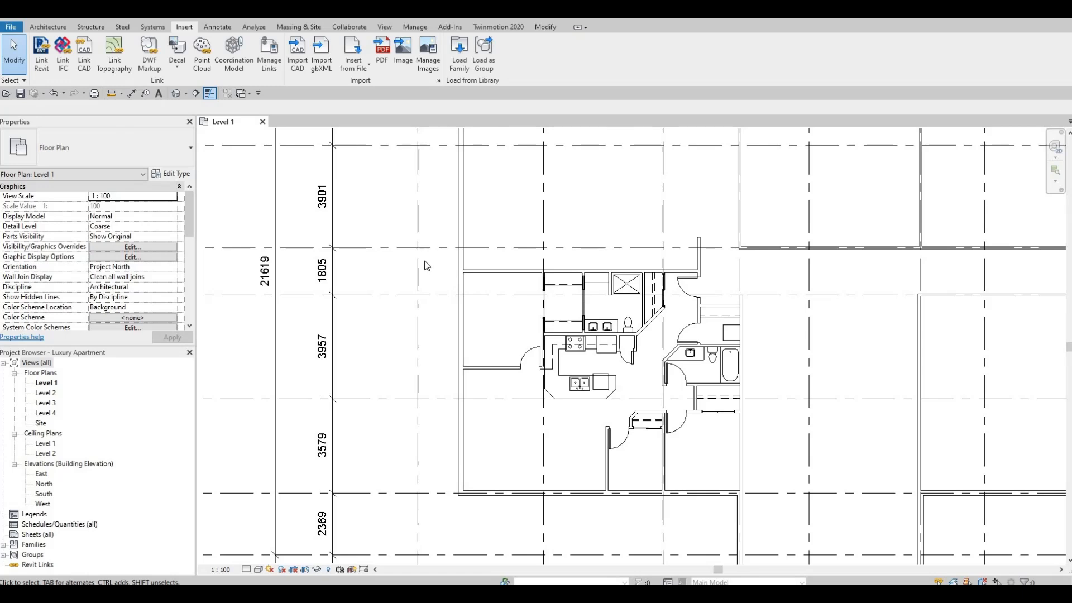
Select all of the apartment's interior elements and exclude the lower exterior wall from the selection.
left_click_drag(669, 412, 767, 483)
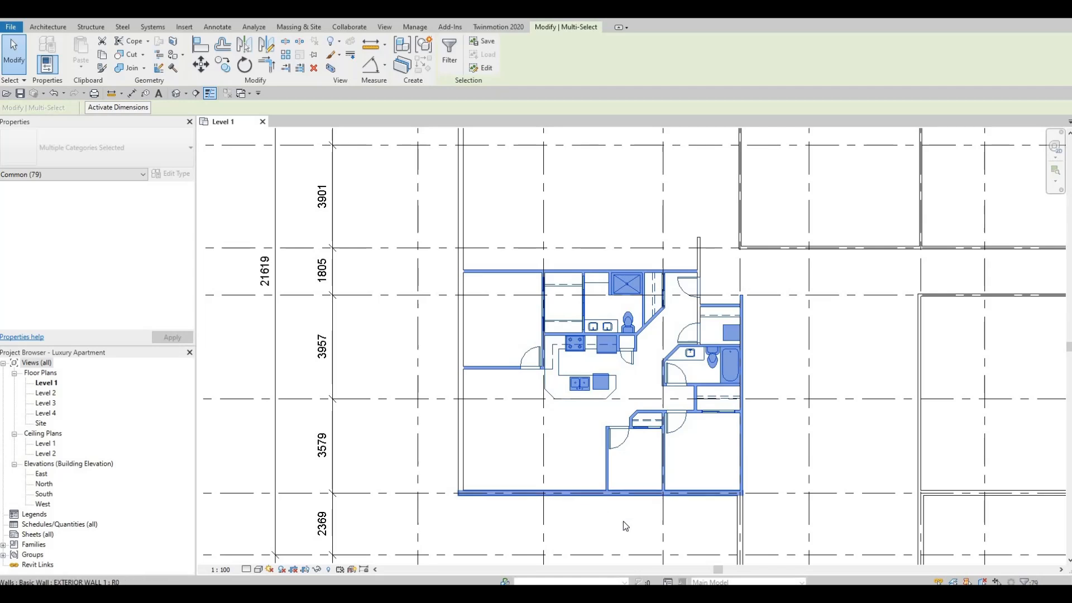
scroll(615, 514, "up", 2)
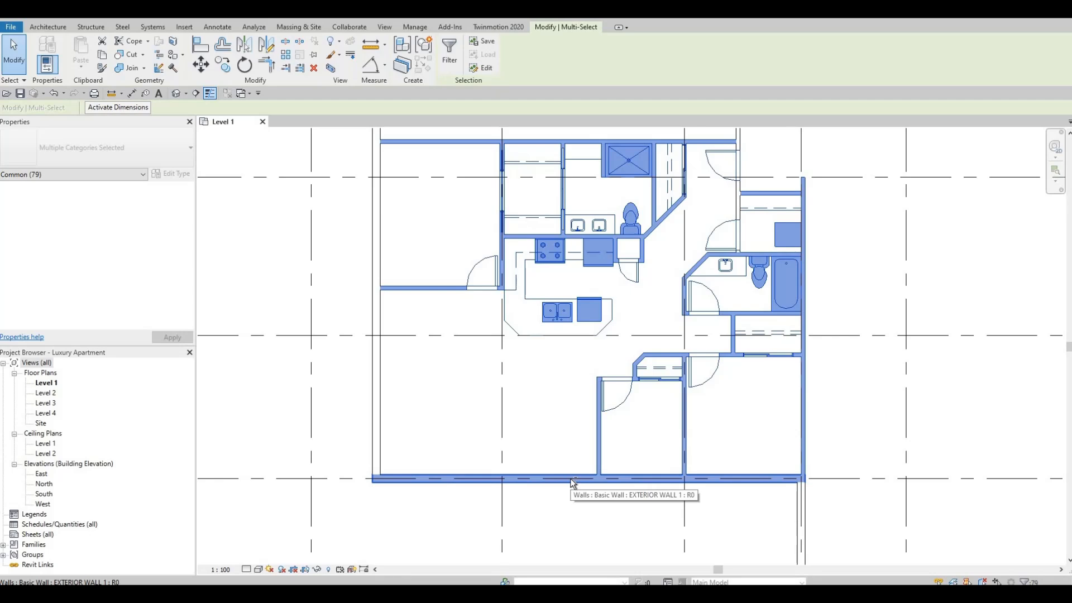
left_click(573, 480, "shift")
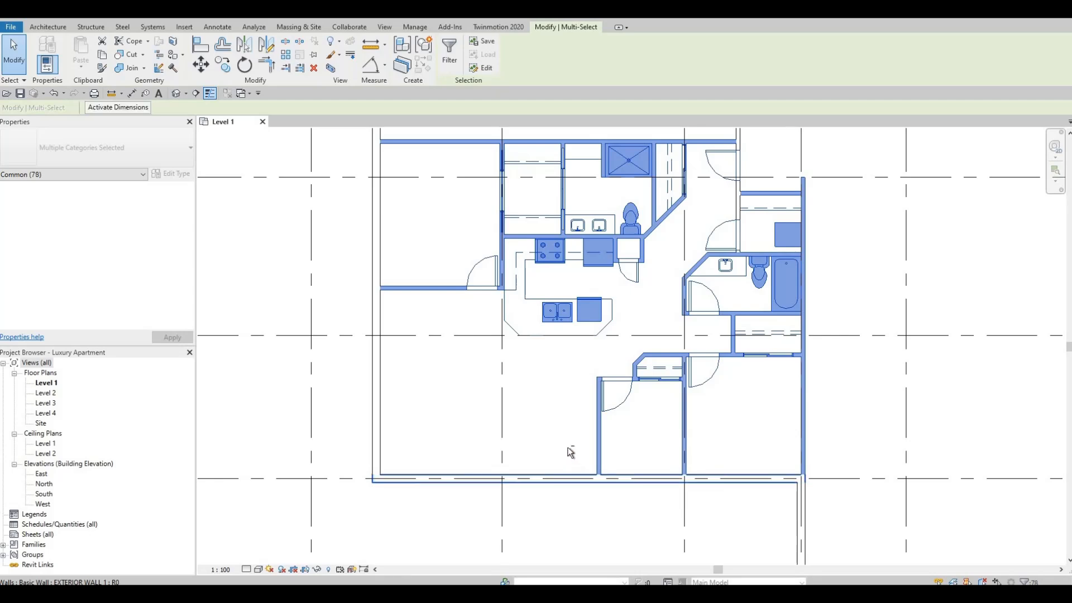
Exclude the horizontal party wall above the apartment and the vertical wall behind the laundry and bathtub from the selection.
scroll(576, 483, "down", 3)
scroll(591, 474, "down", 2)
scroll(624, 411, "up", 2)
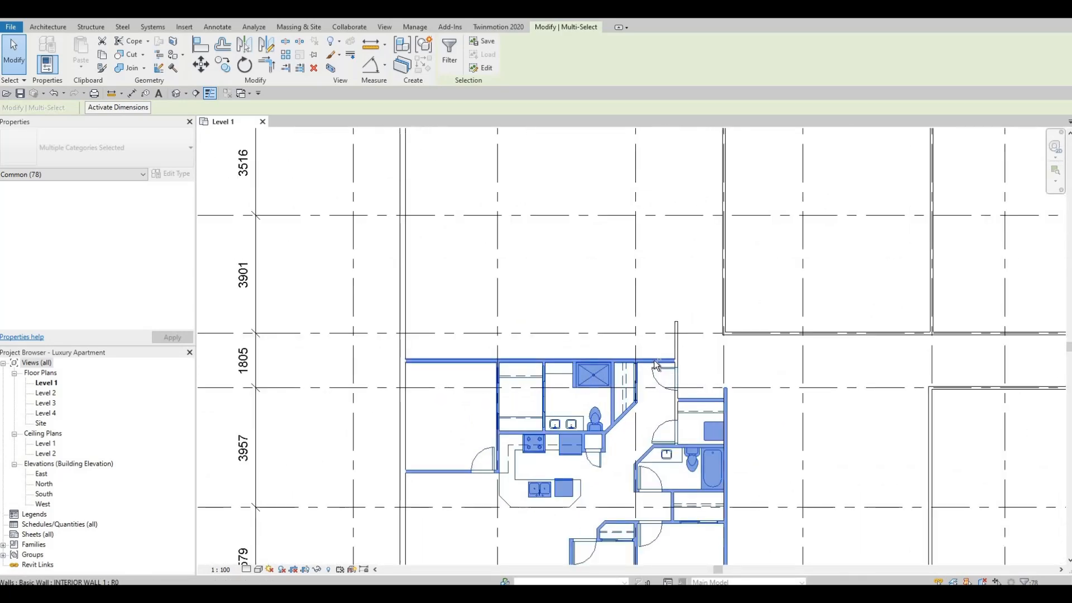
left_click(656, 361, "shift")
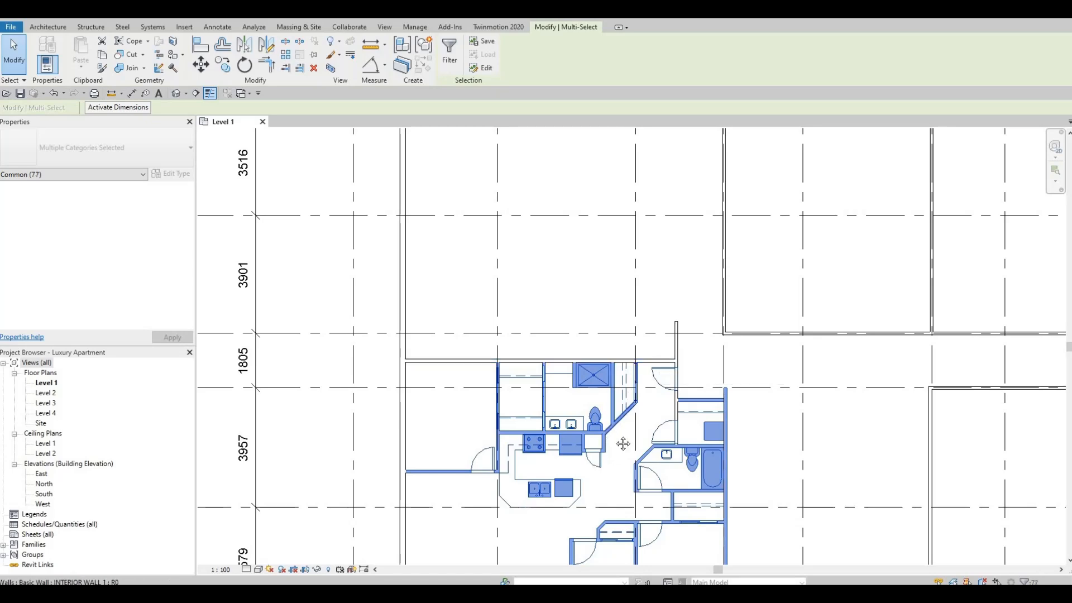
scroll(690, 390, "down", 1)
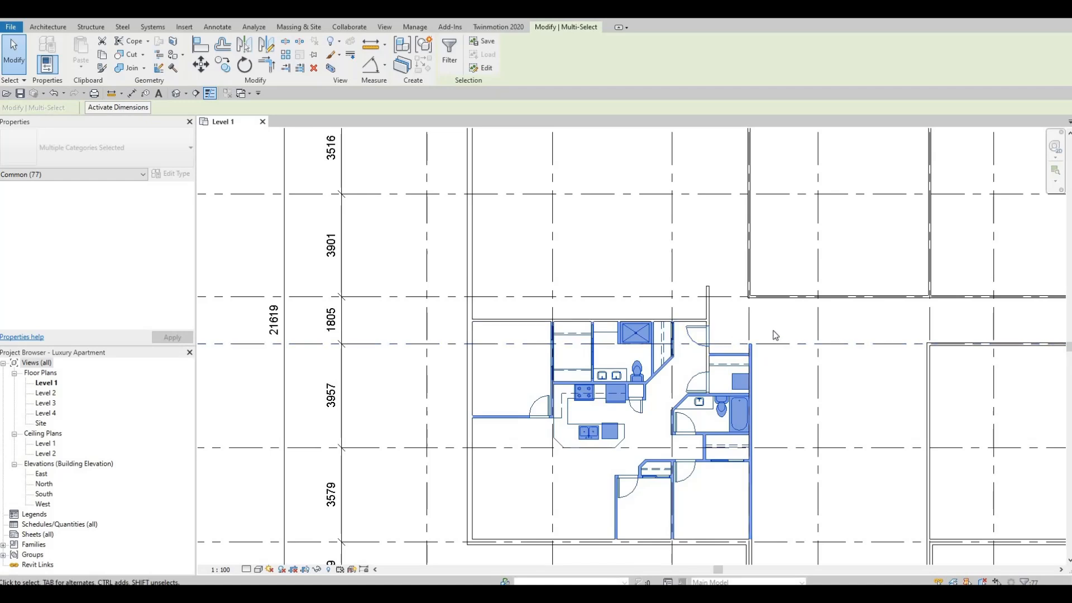
scroll(775, 335, "up", 3)
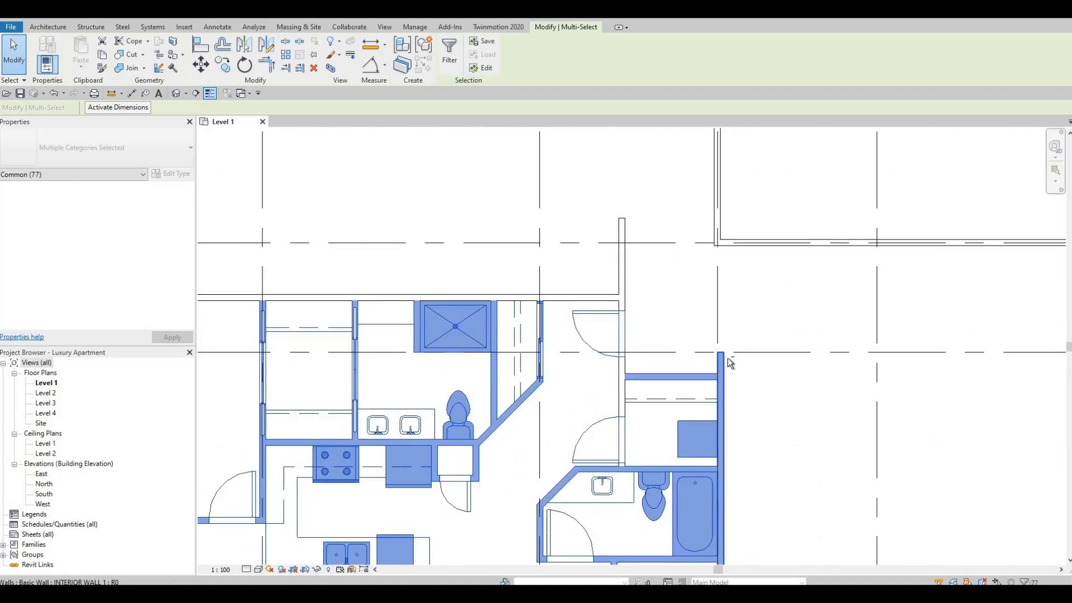
left_click(721, 365, "shift")
scroll(714, 220, "down", 2)
middle_click_drag(617, 300, 667, 334)
scroll(667, 335, "down", 2)
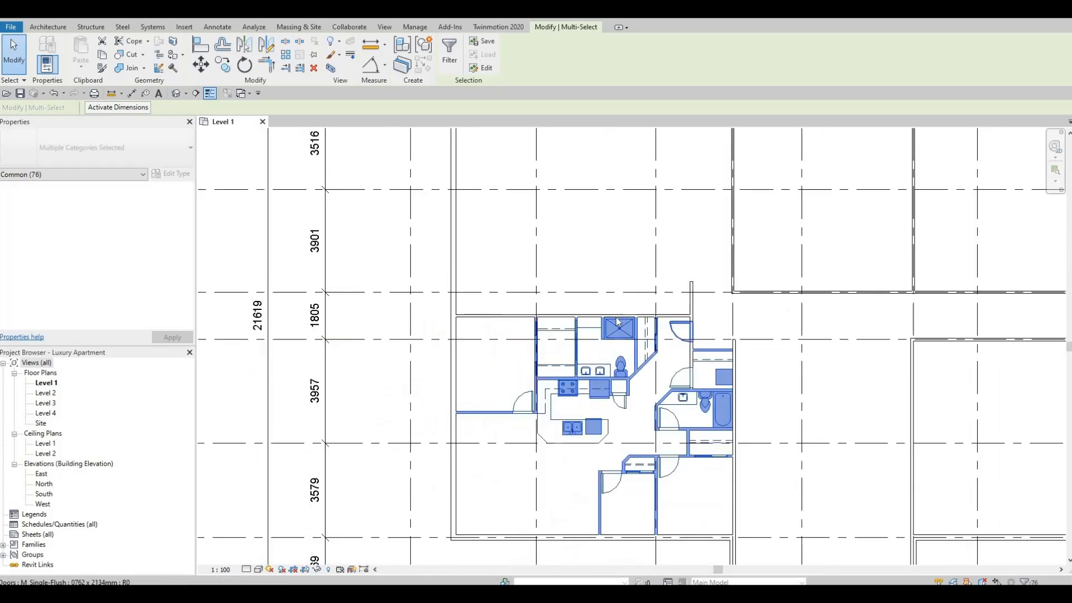
Mirror a copy of the selected apartment elements about an axis drawn along the party wall's centreline, and deselect the copies.
left_click(269, 47)
scroll(427, 306, "up", 2)
scroll(490, 310, "up", 3)
left_click(490, 302)
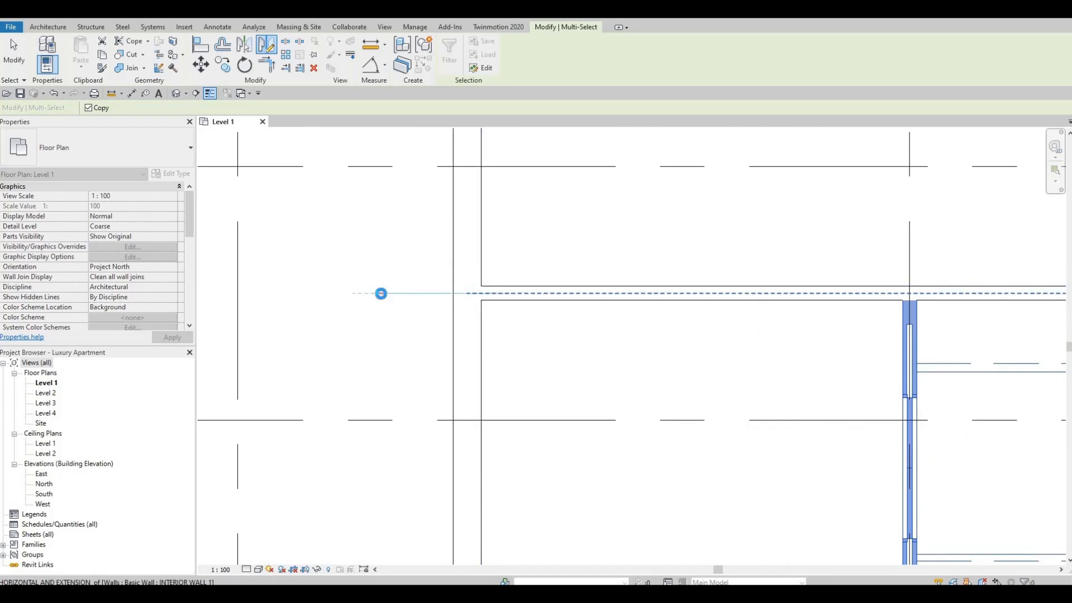
left_click(380, 292)
scroll(729, 397, "down", 5)
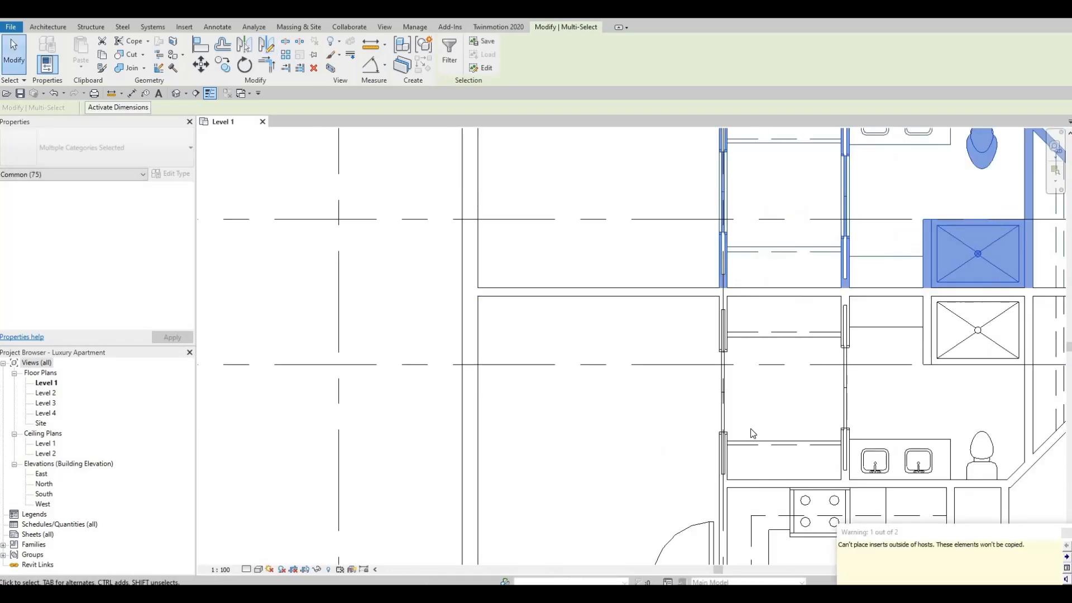
key("Escape")
Pull the ends of the mirrored apartment's two vertical bedroom walls back to the upper exterior wall's centreline.
middle_click_drag(777, 268, 694, 379)
scroll(693, 380, "down", 3)
scroll(745, 291, "up", 2)
middle_click_drag(670, 212, 665, 224)
scroll(667, 224, "up", 2)
left_click(662, 223)
left_click_drag(661, 185, 661, 183)
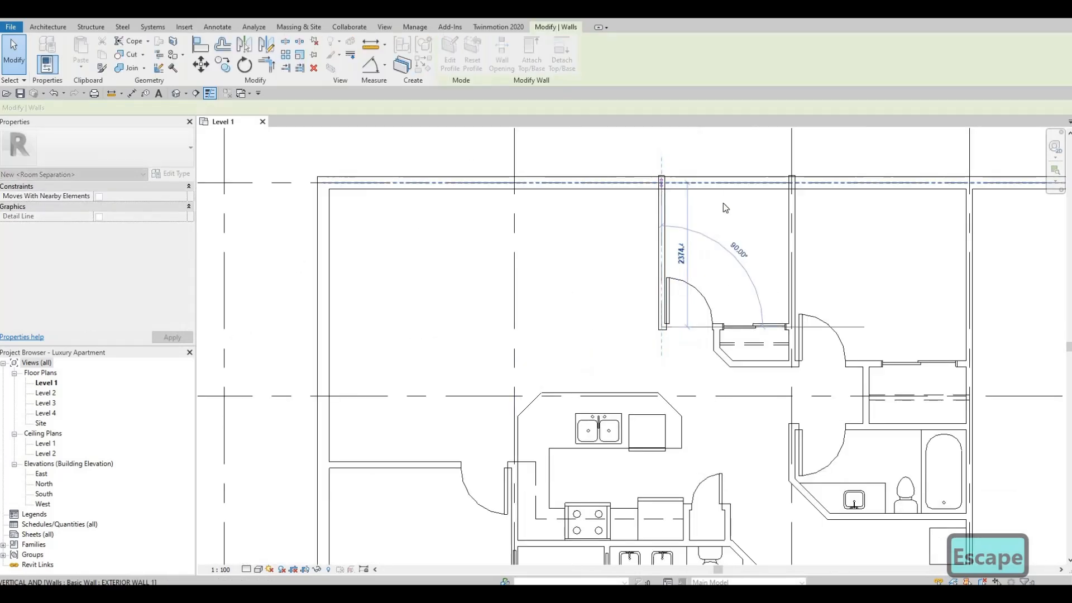
left_click(794, 185)
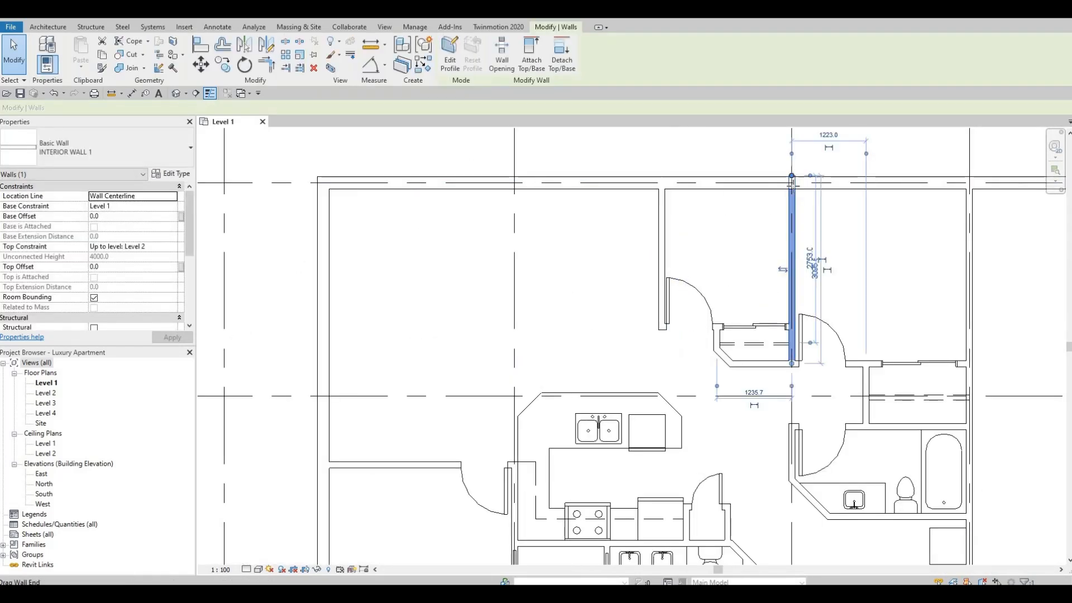
left_click_drag(792, 176, 792, 183)
key("Escape")
Examine the mirrored apartment against the original, especially the walls and doors around the entries and laundry closets.
middle_click_drag(754, 326, 739, 204)
scroll(740, 204, "down", 2)
scroll(795, 383, "down", 3)
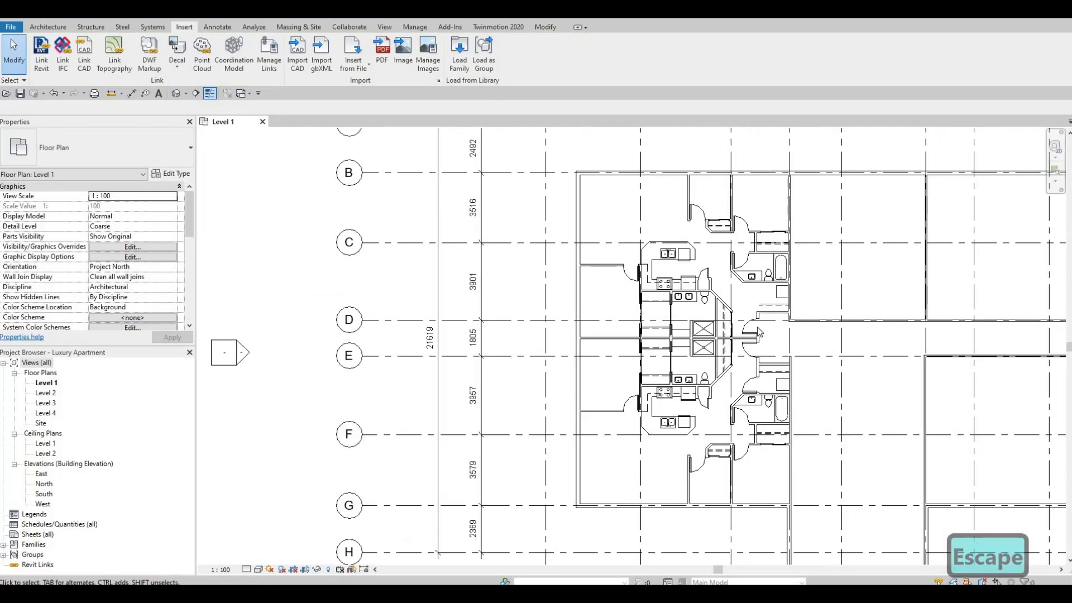
scroll(759, 332, "up", 4)
middle_click_drag(762, 444, 732, 310)
scroll(734, 351, "up", 1)
scroll(734, 350, "down", 2)
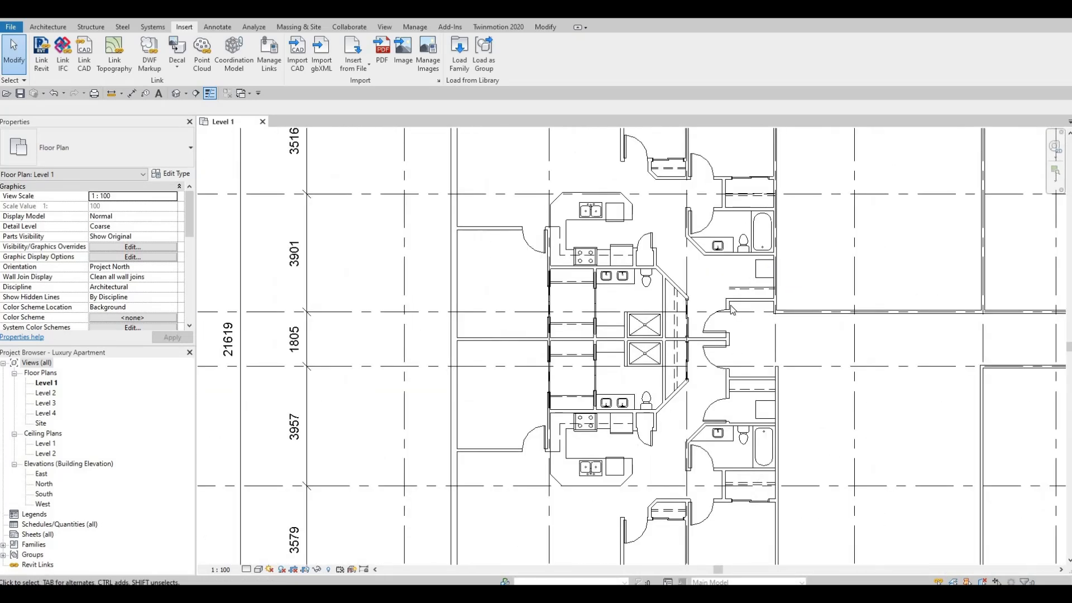
scroll(736, 338, "up", 1)
middle_click_drag(727, 402, 722, 367)
middle_click_drag(725, 329, 717, 373)
scroll(731, 293, "up", 2)
middle_click_drag(728, 296, 726, 264)
scroll(726, 264, "down", 2)
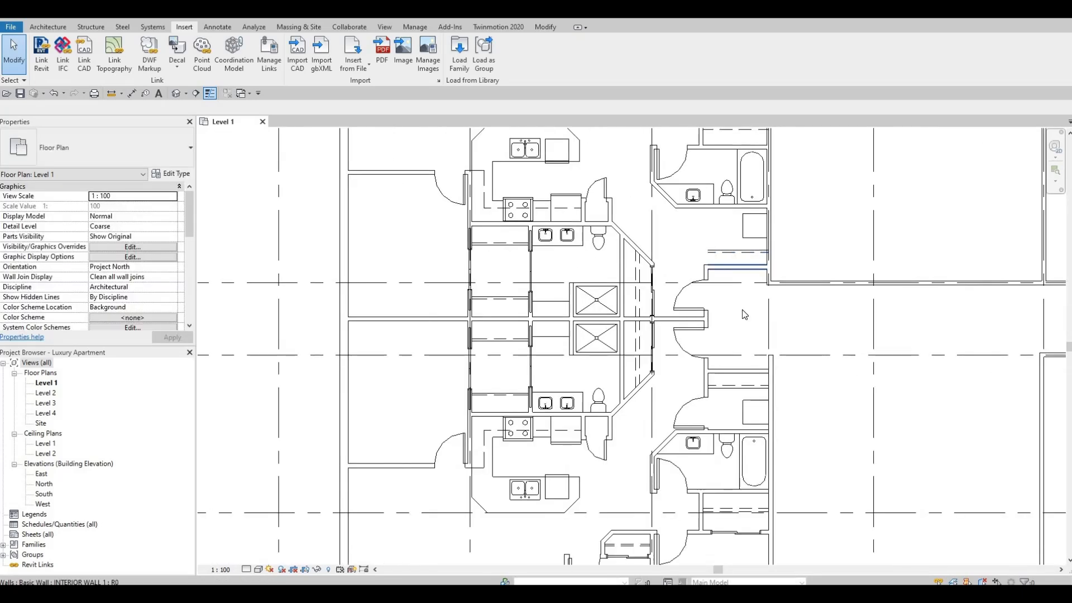
middle_click_drag(730, 346, 727, 296)
scroll(727, 296, "down", 1)
middle_click_drag(700, 212, 700, 228)
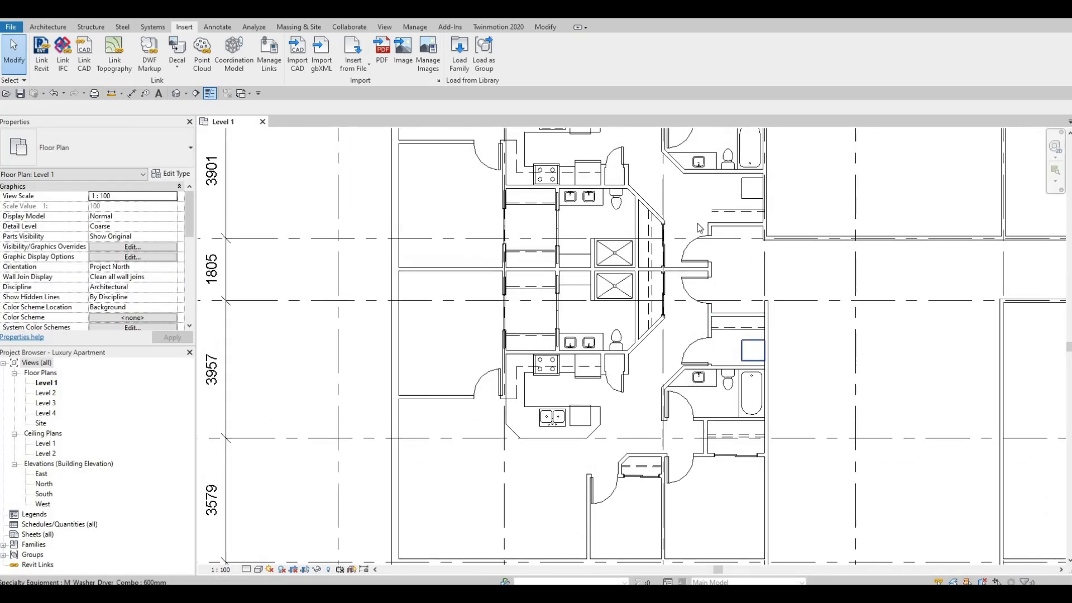
scroll(706, 236, "up", 2)
middle_click_drag(742, 423, 742, 410)
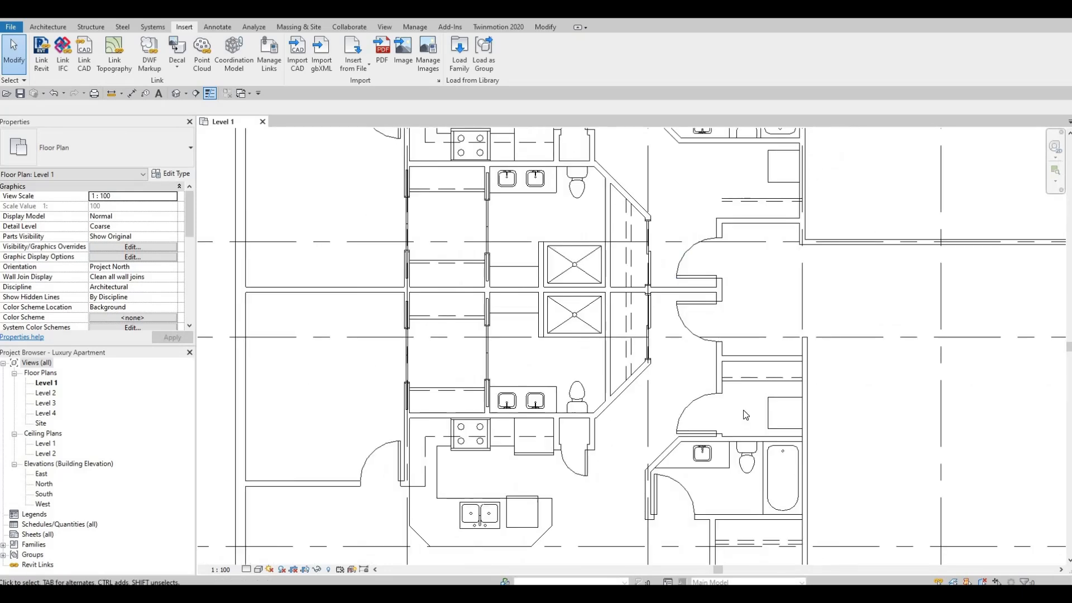
scroll(730, 323, "down", 2)
middle_click_drag(747, 326, 746, 373)
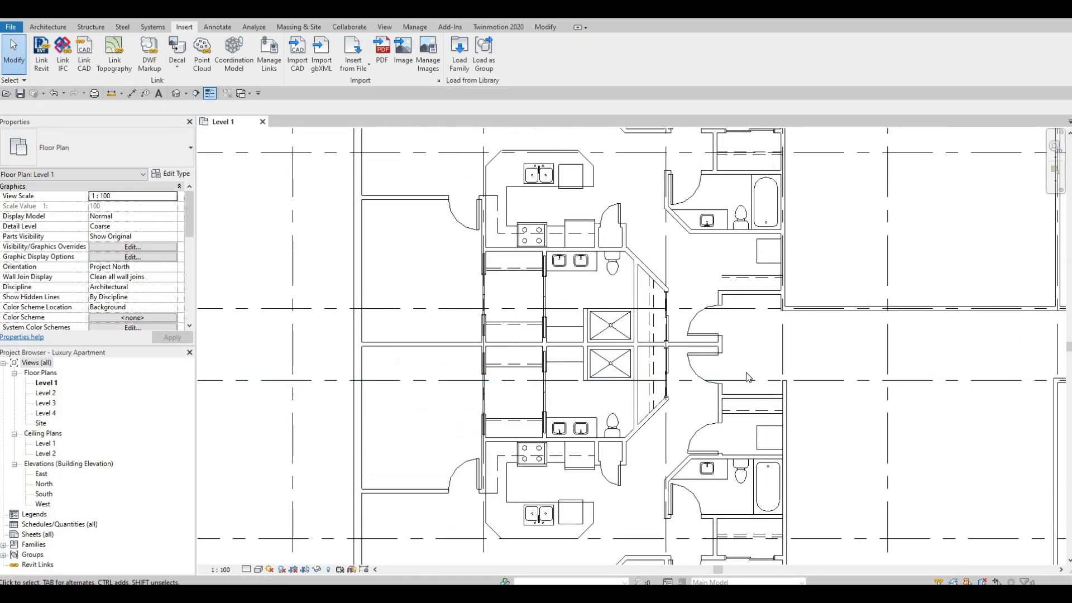
middle_click_drag(721, 418, 720, 353)
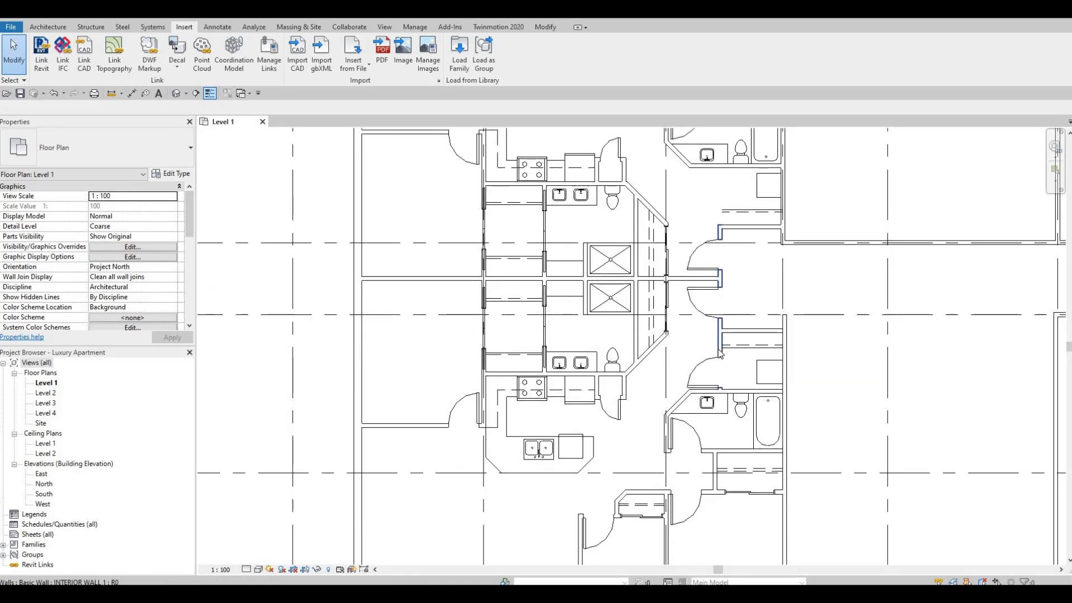
Extend the vertical entry wall up past the mirrored laundry closet to the mirrored bathroom wall.
middle_click_drag(722, 233, 708, 337)
left_click(707, 338)
key("Escape")
left_click(707, 335)
left_click_drag(707, 331, 710, 271)
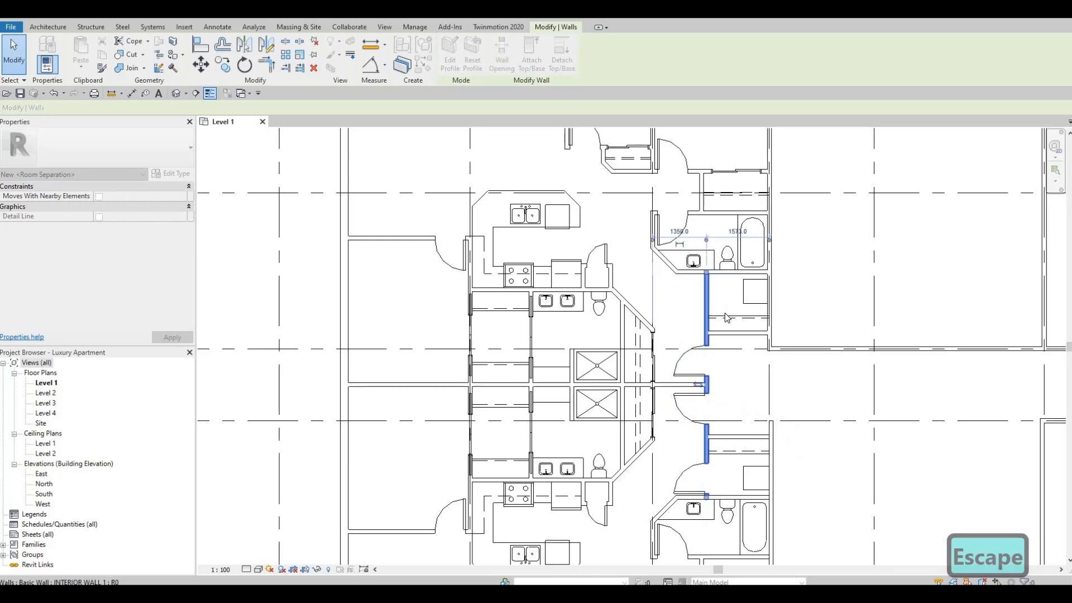
key("Escape")
Place a matching M_Single-Flush 0762 x 2134mm door in the extended wall at the mirrored laundry closet, about 500 mm from the bathroom wall.
scroll(698, 469, "down", 1)
middle_click_drag(698, 469, 687, 372)
left_click(685, 369)
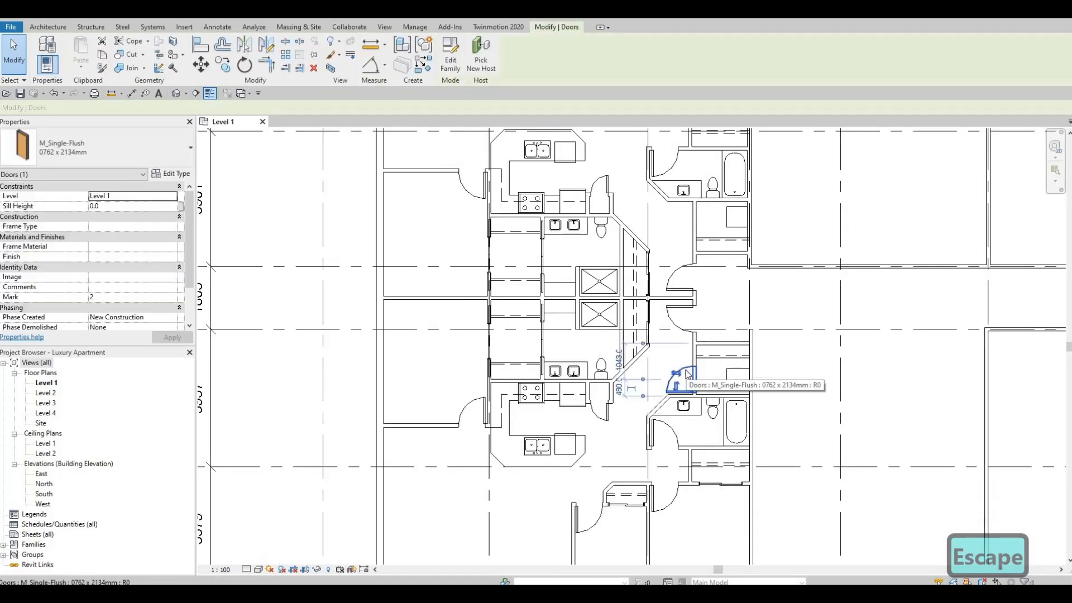
key("c")
key("s")
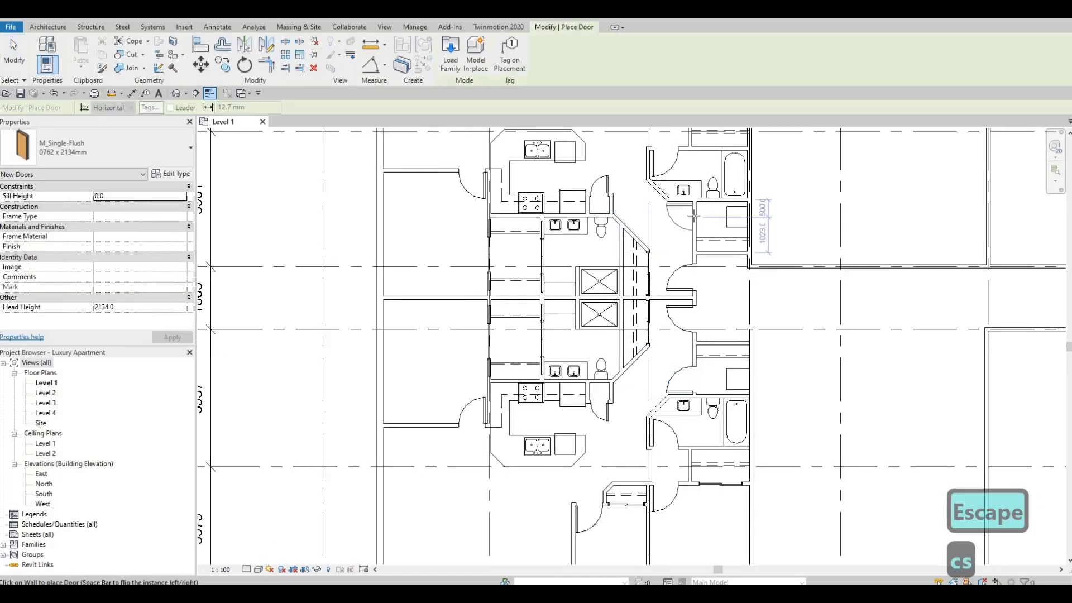
key("Escape")
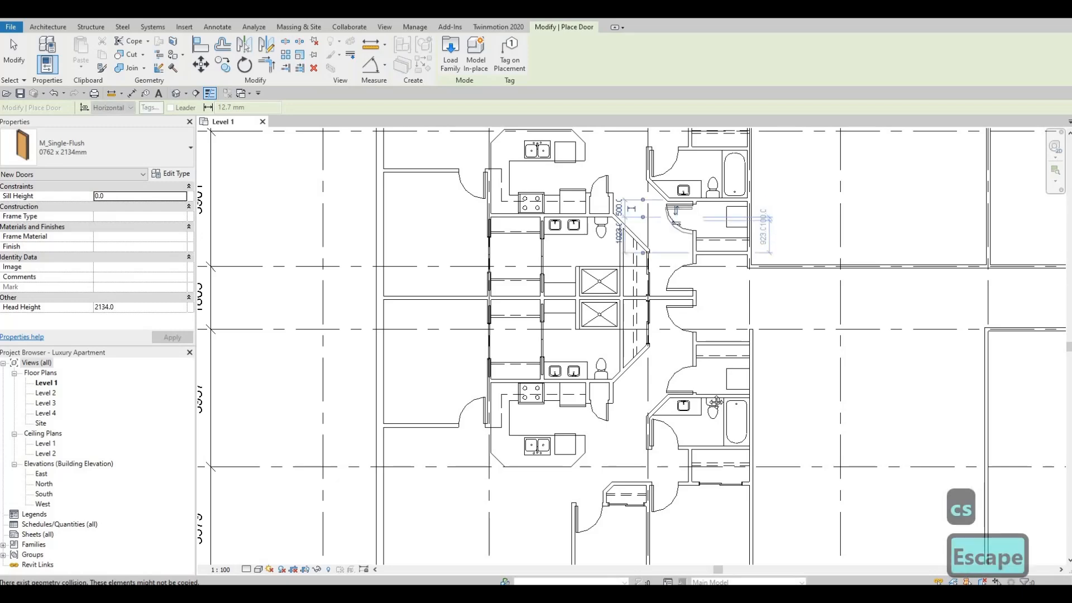
key("Escape")
middle_click_drag(684, 280, 700, 318)
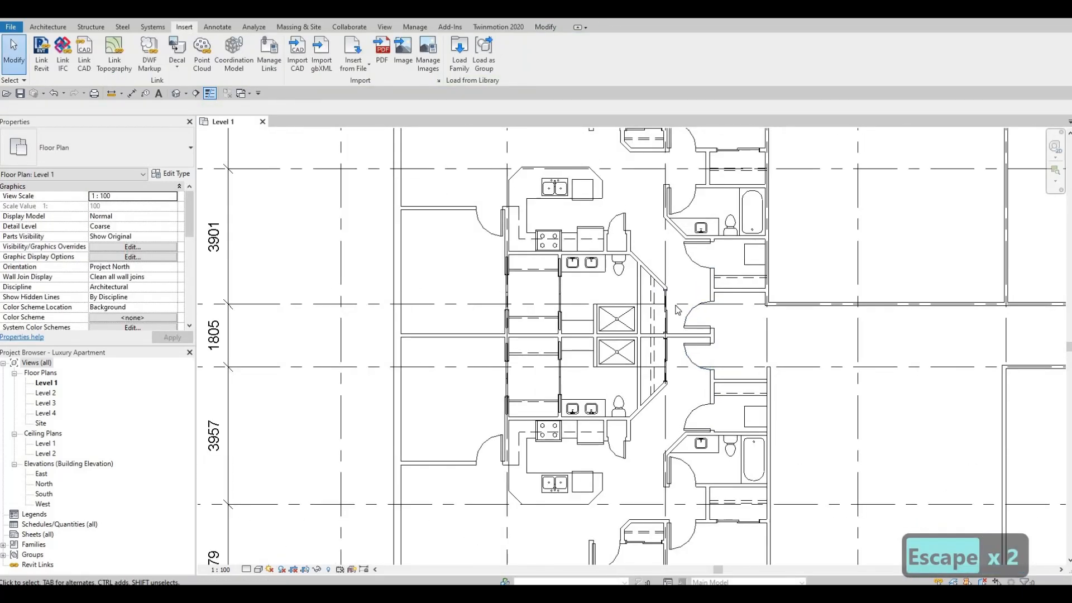
Examine the original and mirrored apartments across the Level 1 plan, including entries, kitchens, bedrooms and the open bay between grids 4 and 6.
scroll(703, 301, "up", 1)
key("Escape")
key("Escape")
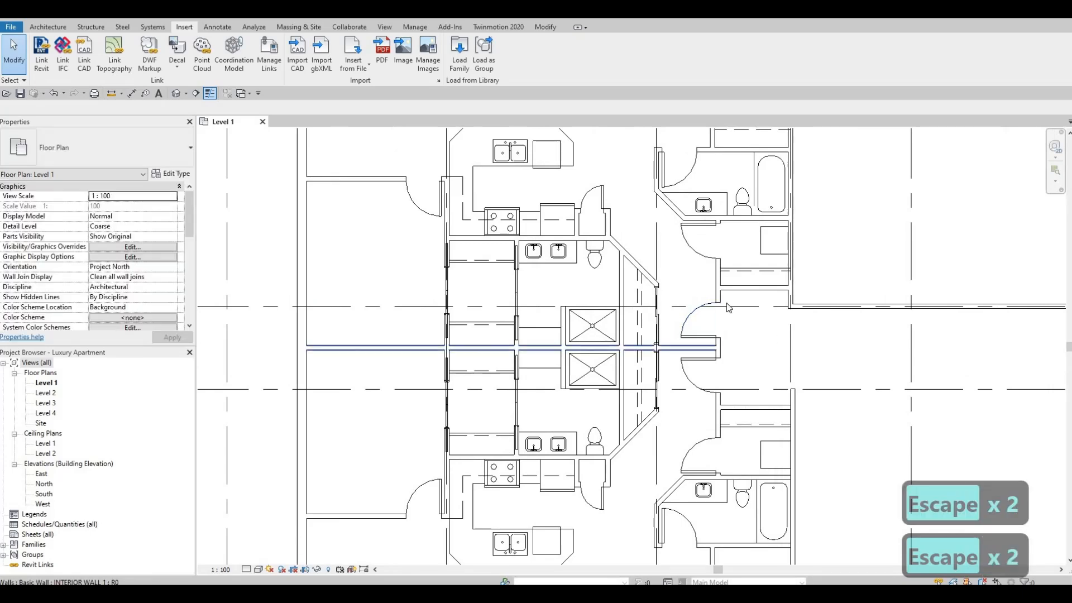
scroll(723, 310, "down", 1)
middle_click_drag(698, 321, 779, 330)
middle_click_drag(701, 366, 705, 362)
scroll(704, 363, "down", 1)
middle_click_drag(681, 192, 690, 257)
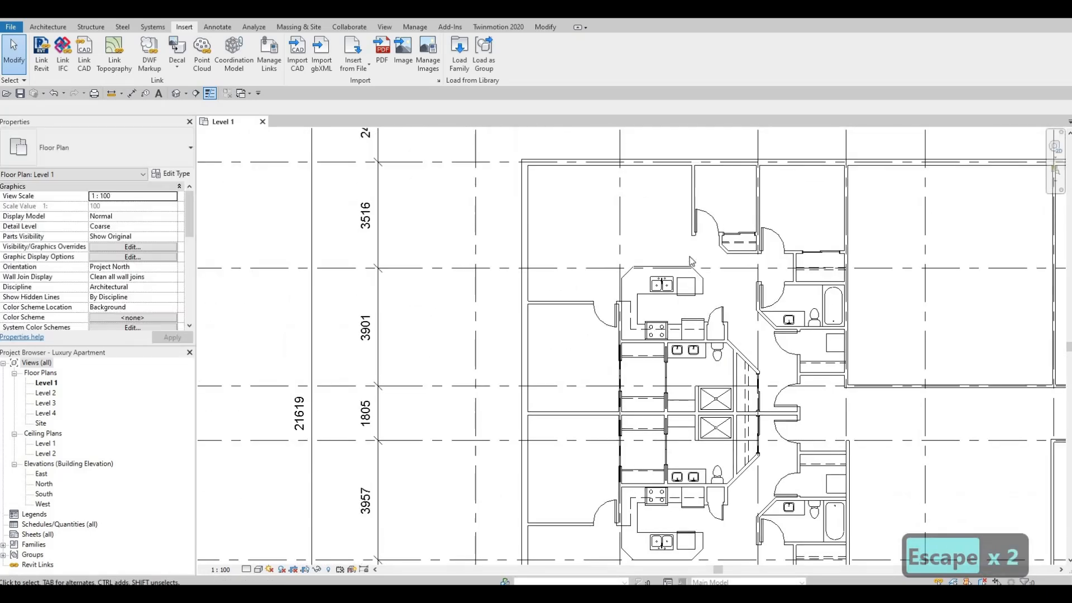
scroll(673, 261, "up", 1)
middle_click_drag(779, 337, 752, 224)
scroll(726, 256, "down", 1)
scroll(695, 270, "up", 2)
scroll(695, 270, "down", 5)
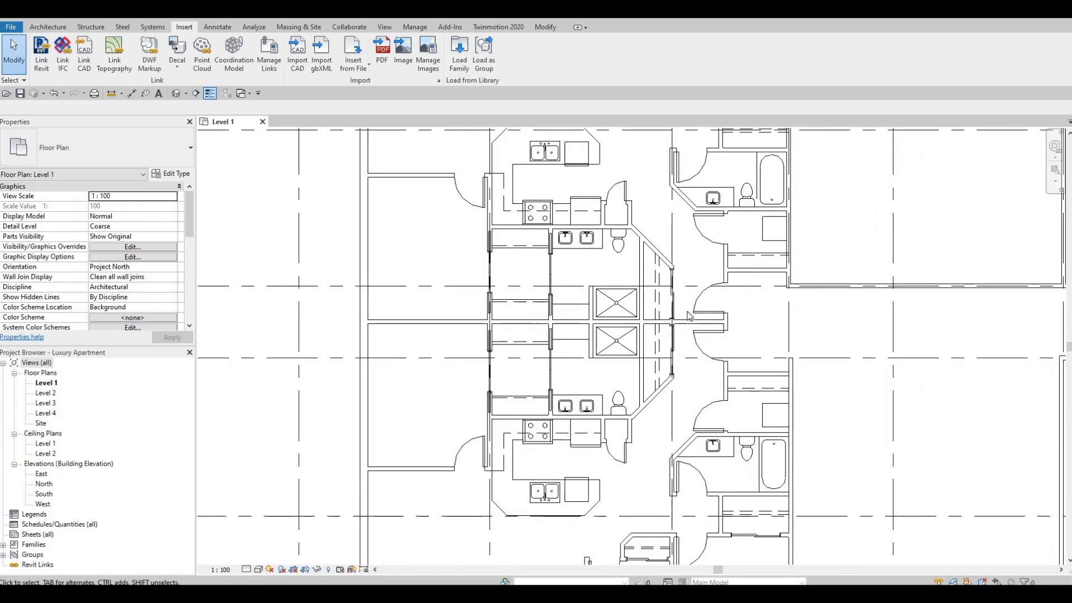
key("Escape")
middle_click_drag(675, 392, 621, 329)
scroll(704, 374, "down", 1)
scroll(622, 329, "up", 6)
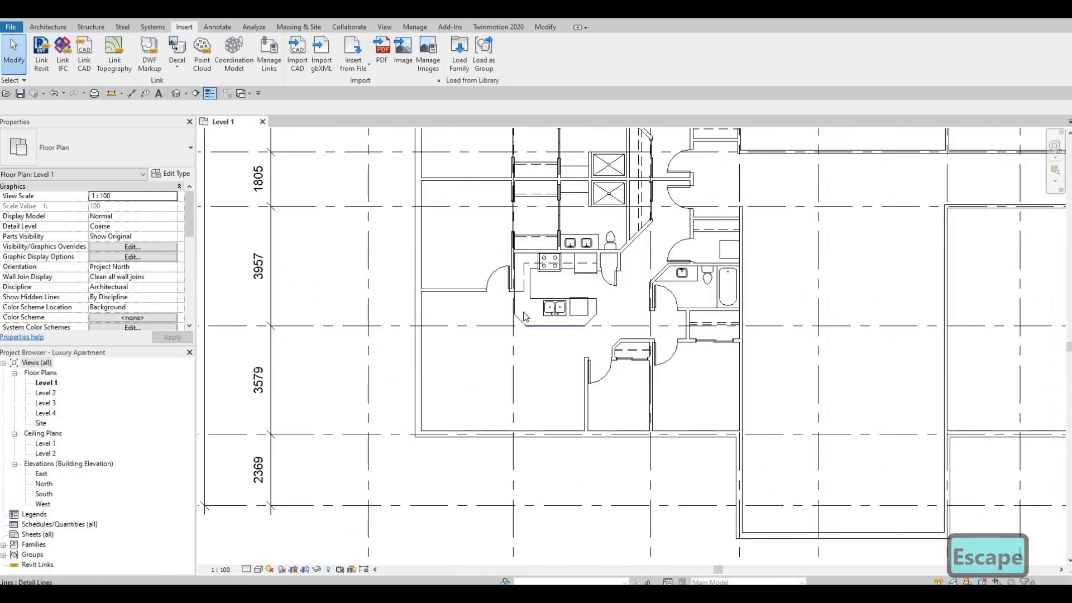
middle_click_drag(644, 370, 749, 395)
mouse_move(606, 289)
middle_mouse_down()
mouse_move(675, 350)
mouse_move(713, 364)
mouse_move(716, 484)
middle_mouse_up()
middle_click_drag(693, 400, 668, 465)
mouse_move(667, 383)
middle_mouse_down()
mouse_move(667, 571)
mouse_move(650, 538)
middle_mouse_up()
middle_click_drag(711, 224, 710, 396)
middle_click_drag(605, 316, 604, 405)
middle_click_drag(744, 414, 596, 425)
scroll(596, 425, "down", 1)
scroll(677, 474, "up", 1)
middle_click_drag(677, 475, 664, 311)
scroll(665, 311, "down", 3)
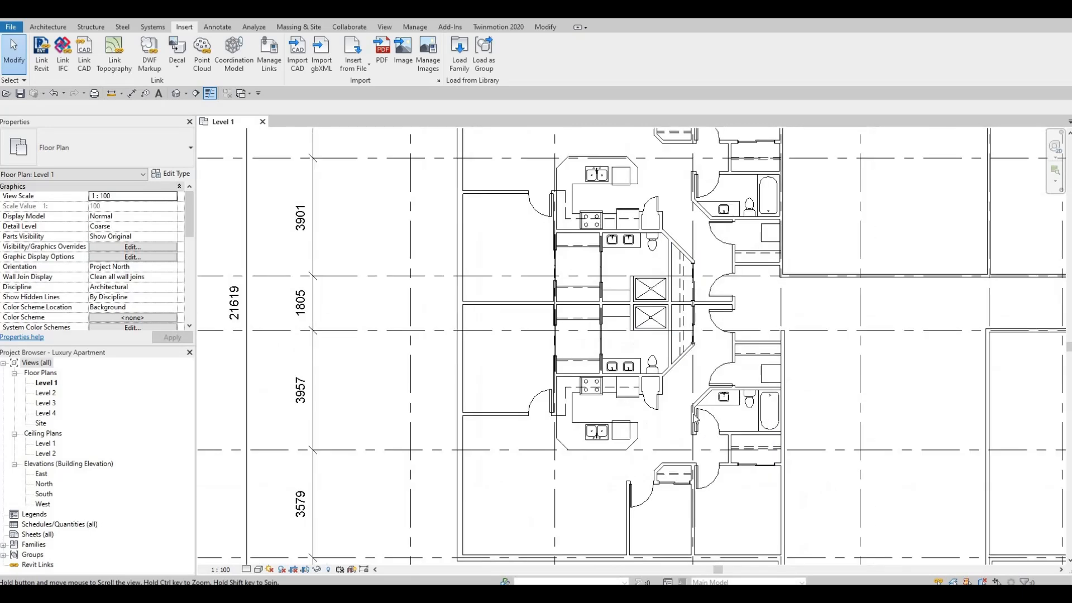
scroll(700, 402, "down", 2)
middle_click_drag(700, 402, 684, 350)
key("Escape")
middle_click_drag(648, 534, 635, 505)
middle_click_drag(583, 237, 568, 414)
scroll(606, 240, "up", 2)
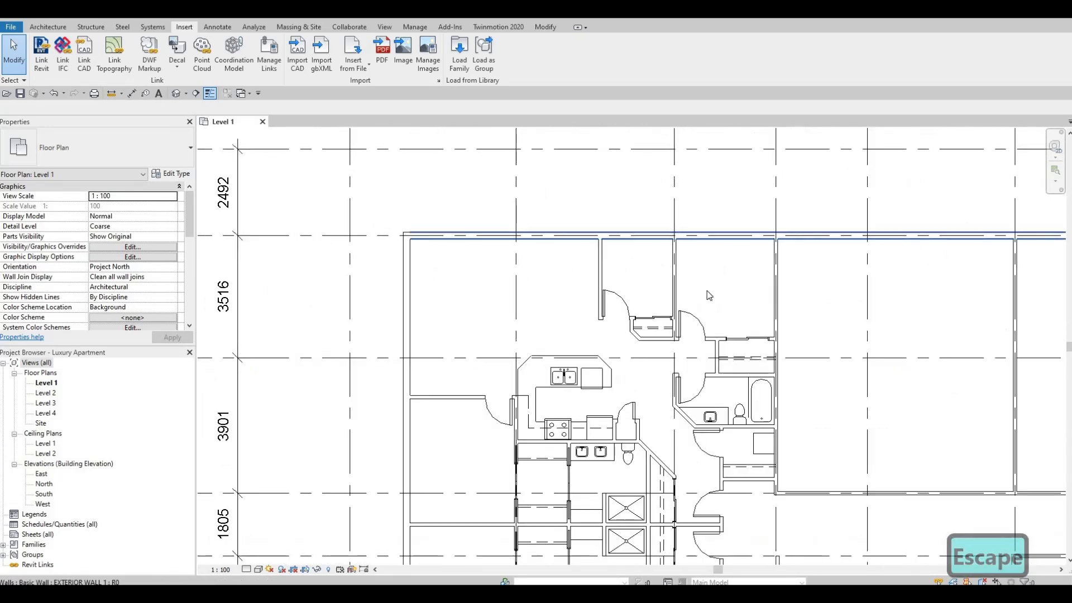
scroll(661, 258, "up", 2)
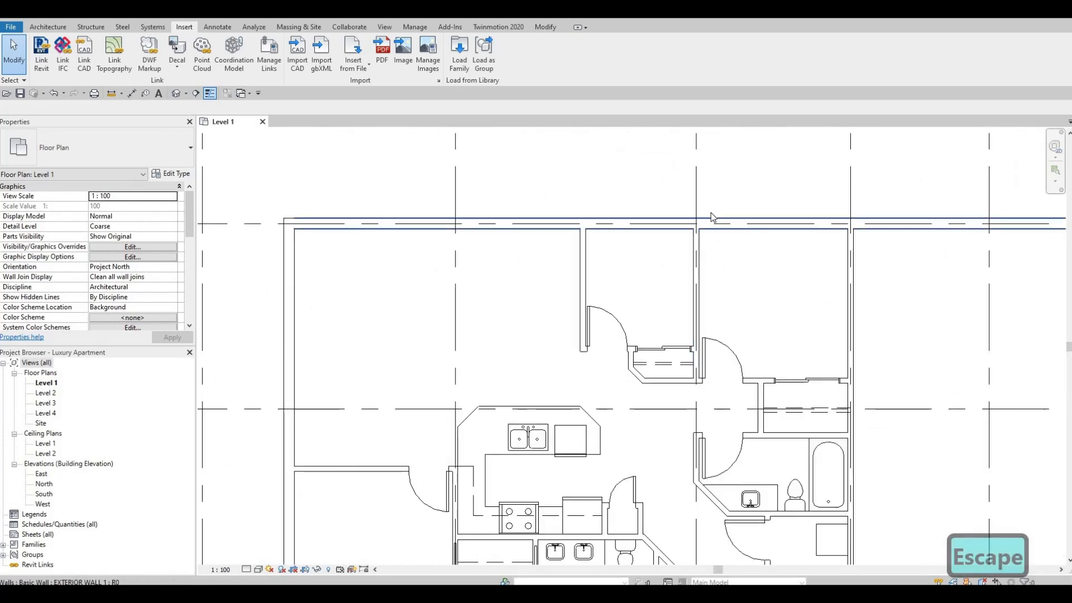
scroll(658, 246, "down", 2)
scroll(540, 331, "up", 1)
scroll(592, 373, "down", 3)
middle_click_drag(592, 373, 691, 253)
scroll(731, 410, "down", 2)
middle_click_drag(731, 410, 715, 260)
scroll(716, 260, "down", 1)
middle_click_drag(722, 319, 689, 361)
key("Escape")
middle_click_drag(744, 425, 620, 254)
scroll(613, 249, "up", 2)
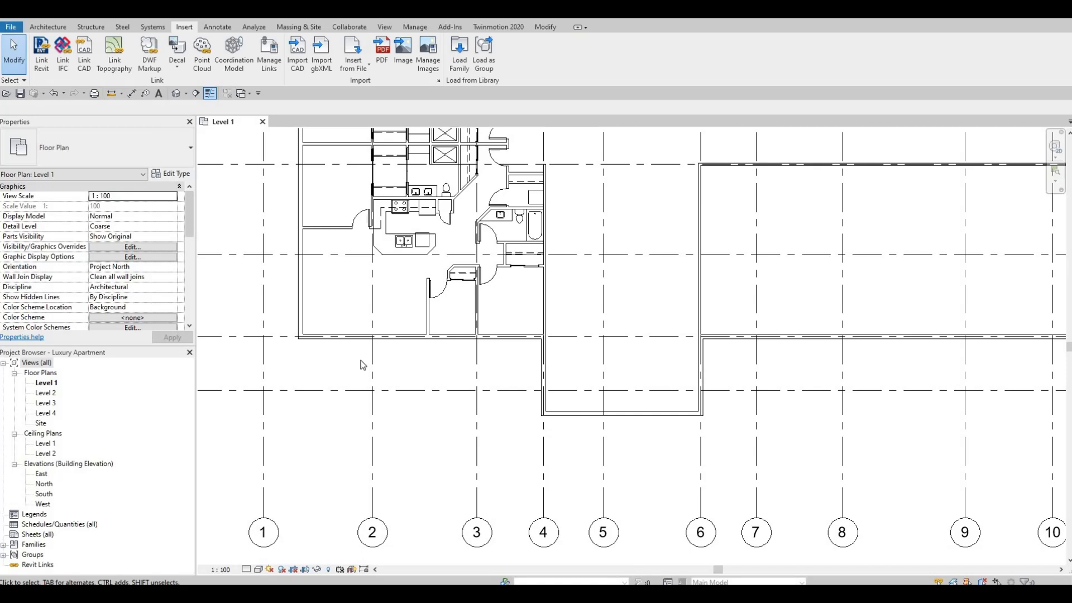
key("Escape")
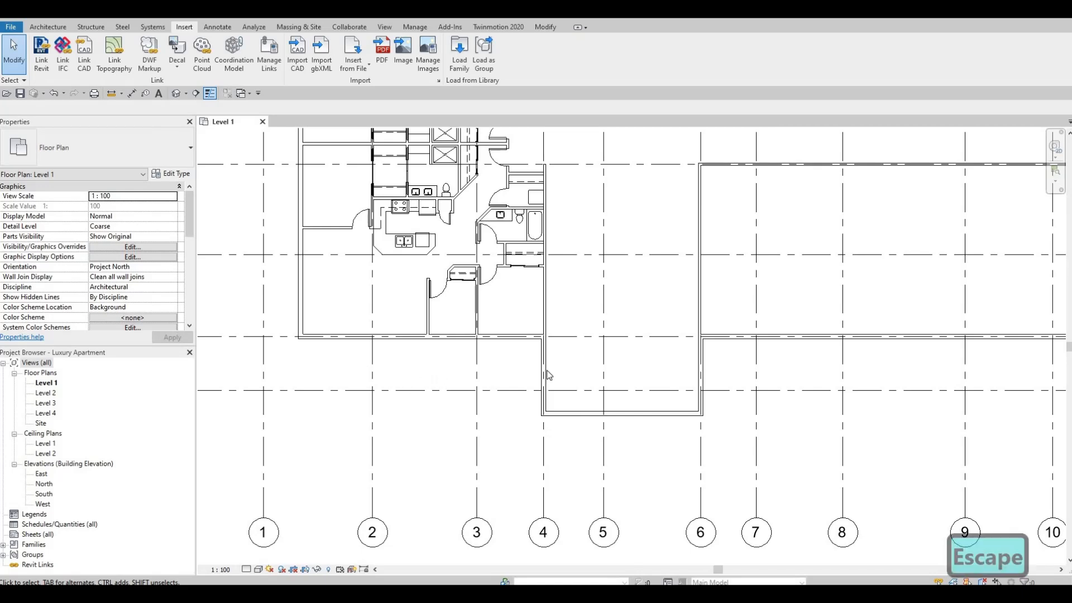
left_click(542, 284)
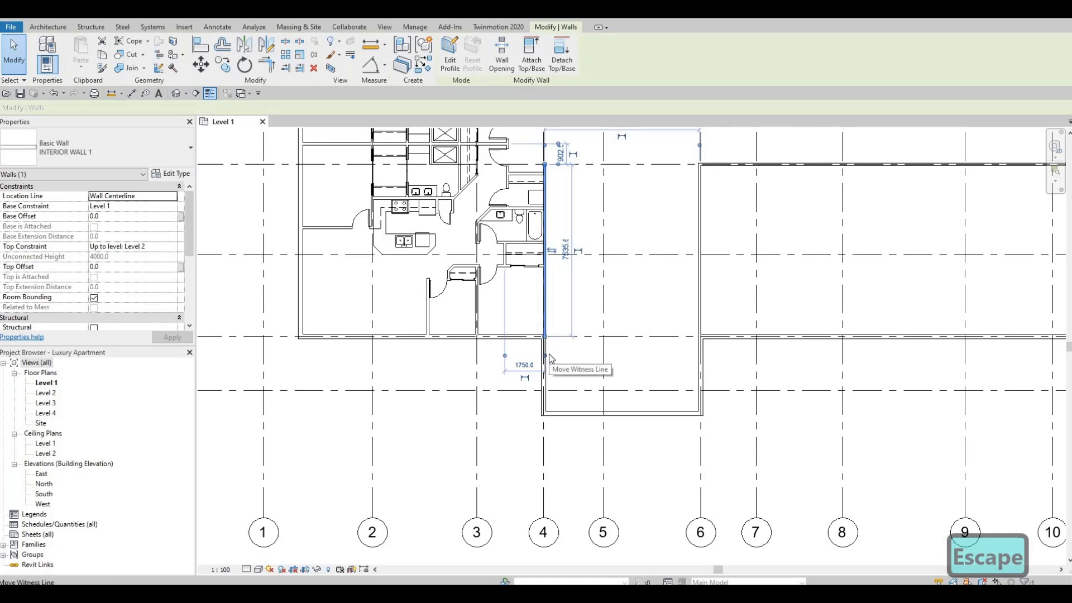
key("c")
key("s")
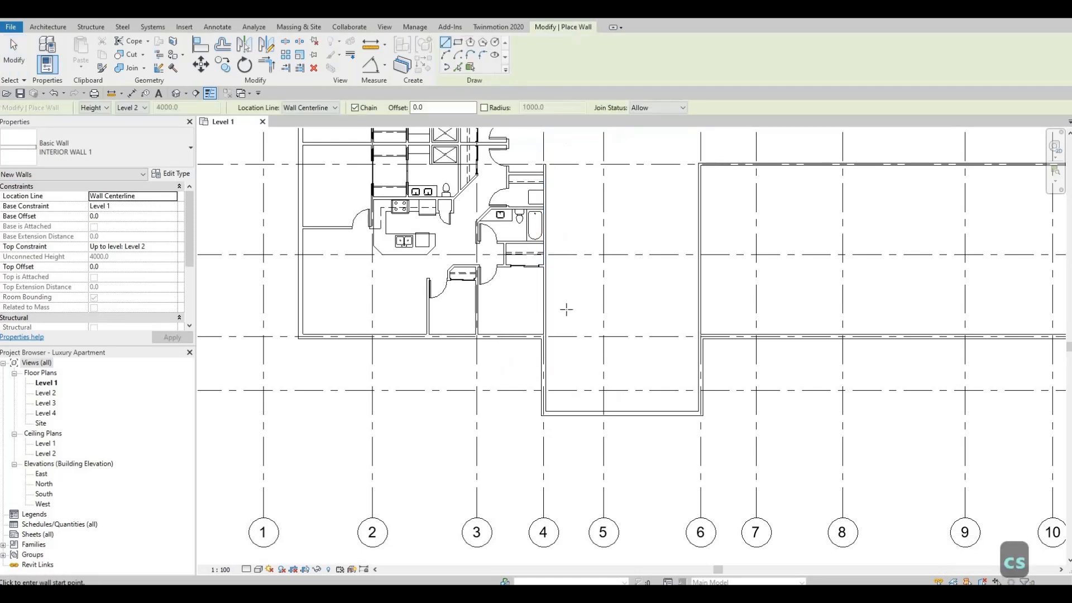
key("Escape")
key("Escape")
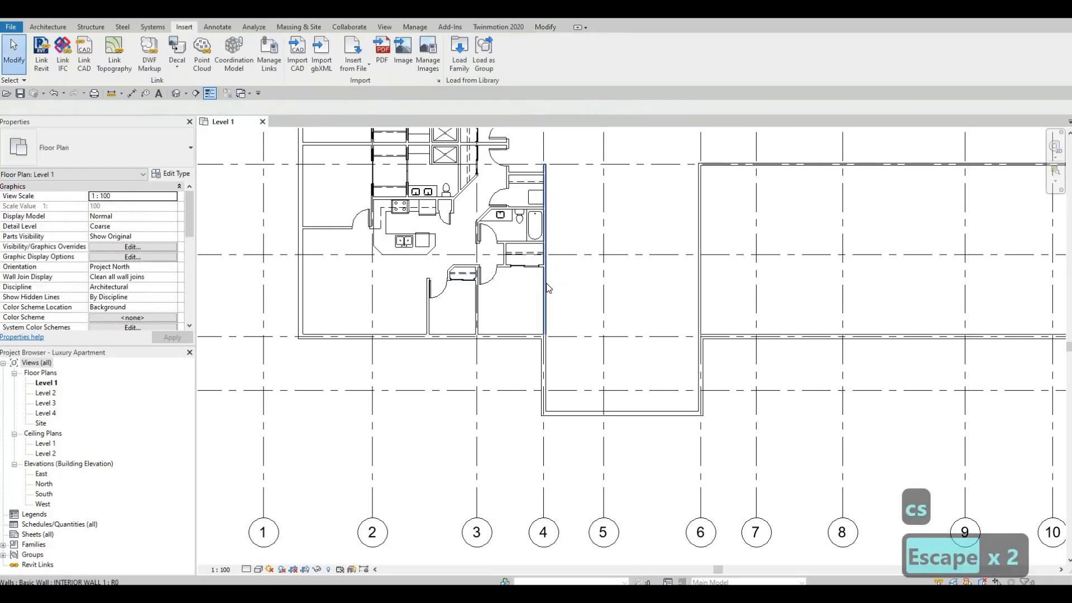
Draw an INTERIOR WALL 1 wall along grid 5 from the lower exterior wall of the projecting bay up to grid F.
left_click(547, 288)
key("c")
key("s")
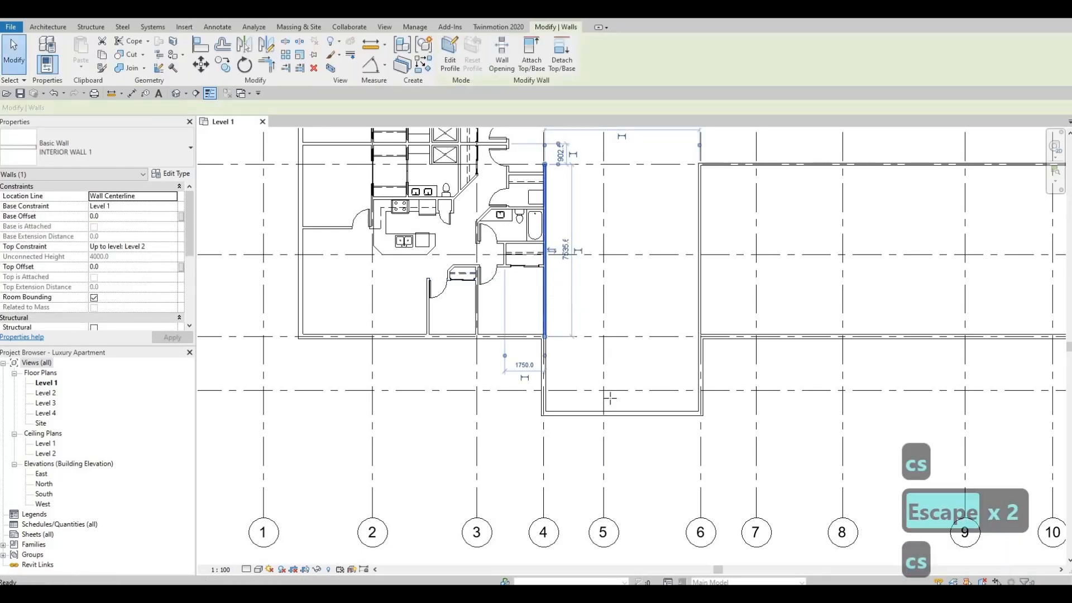
left_click(604, 414)
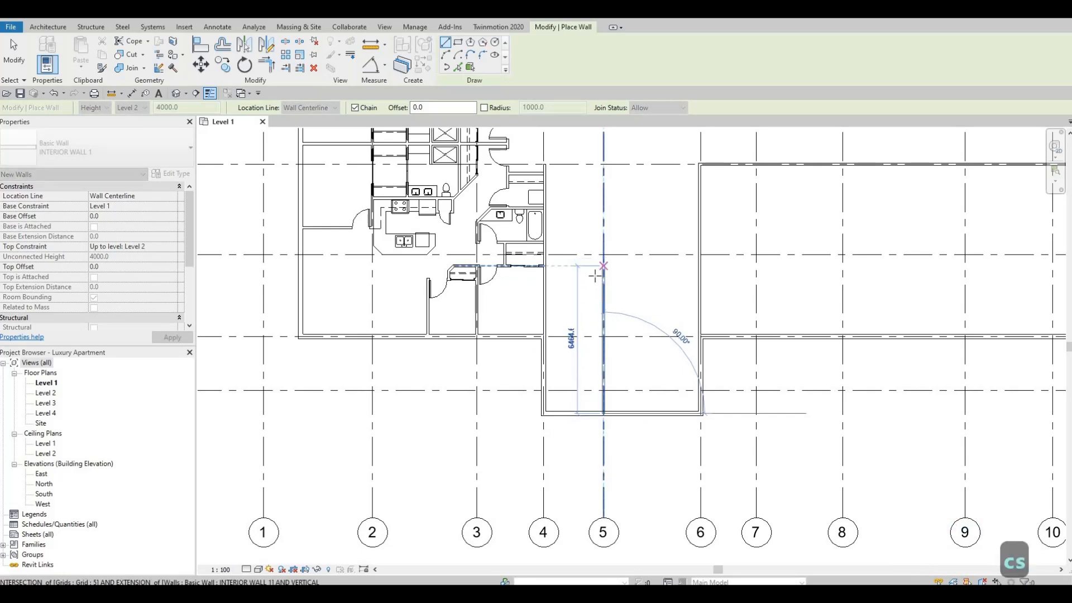
middle_click_drag(605, 269, 609, 306)
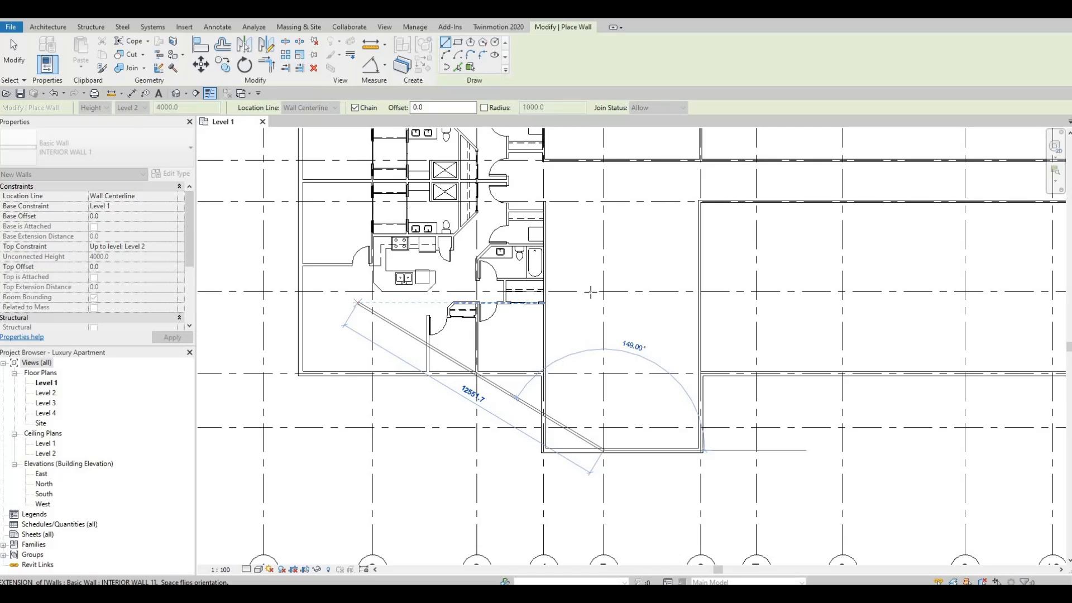
scroll(592, 294, "up", 1)
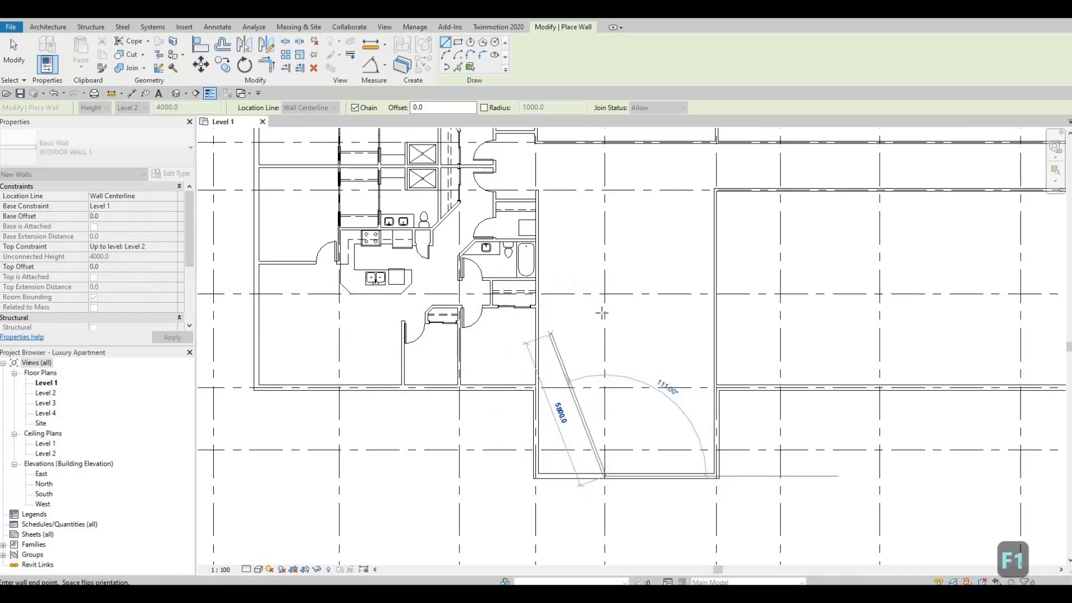
scroll(605, 298, "up", 1)
left_click(605, 289)
Continue the chained wall 2800 mm up along grid 5 from grid F.
scroll(594, 291, "down", 4)
middle_click_drag(594, 293, 706, 294)
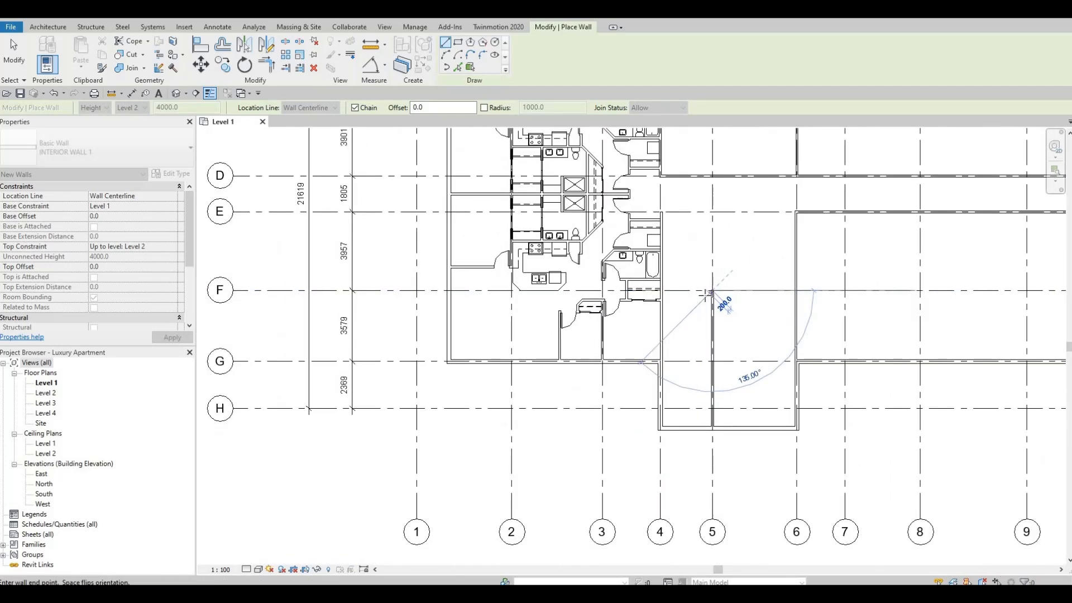
scroll(714, 256, "up", 1)
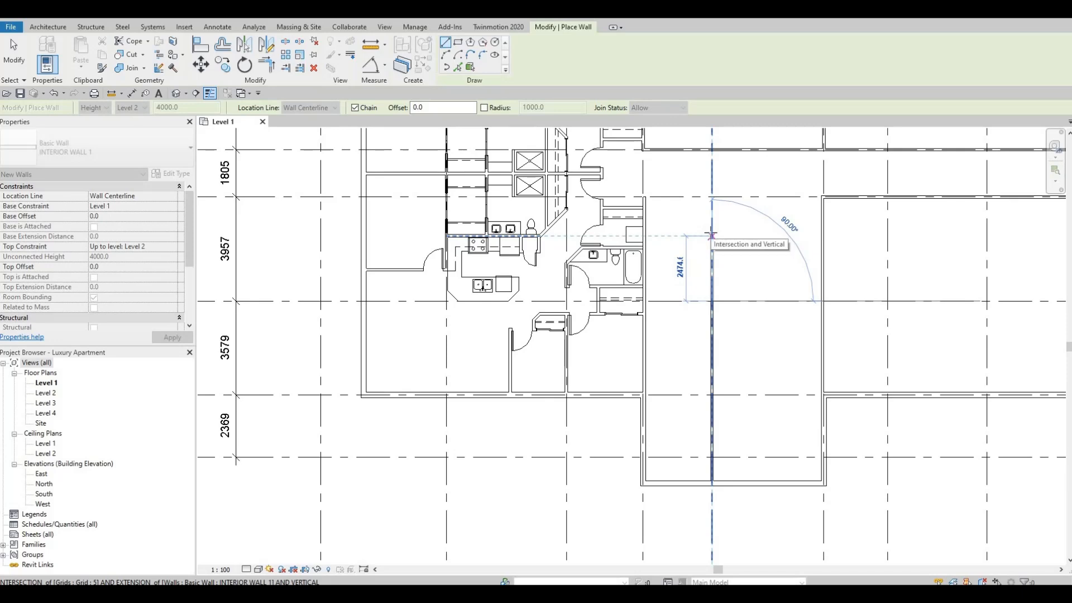
type("28")
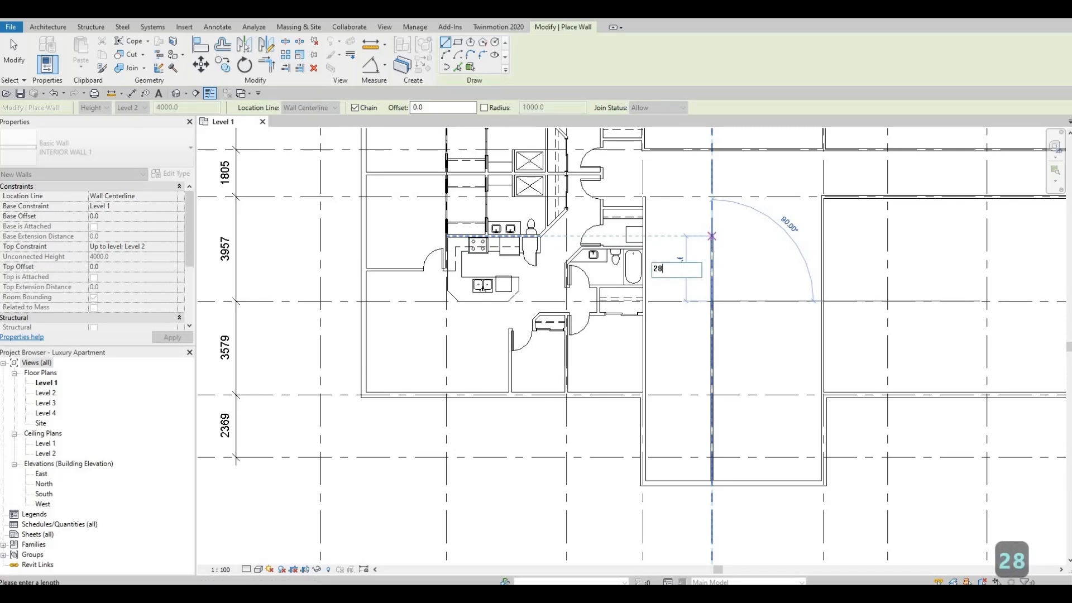
type("00")
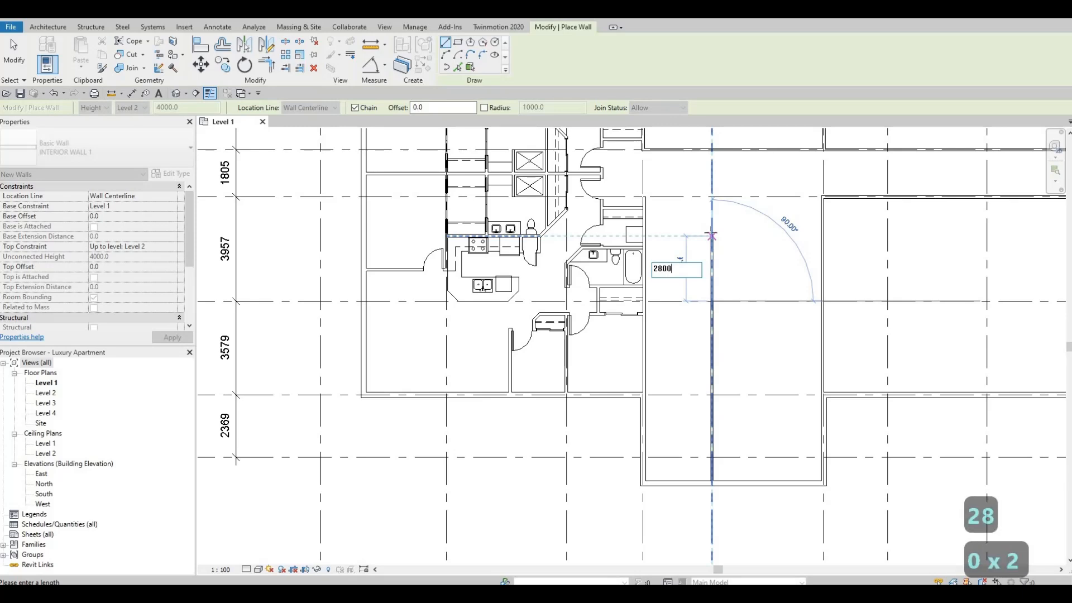
key("Return")
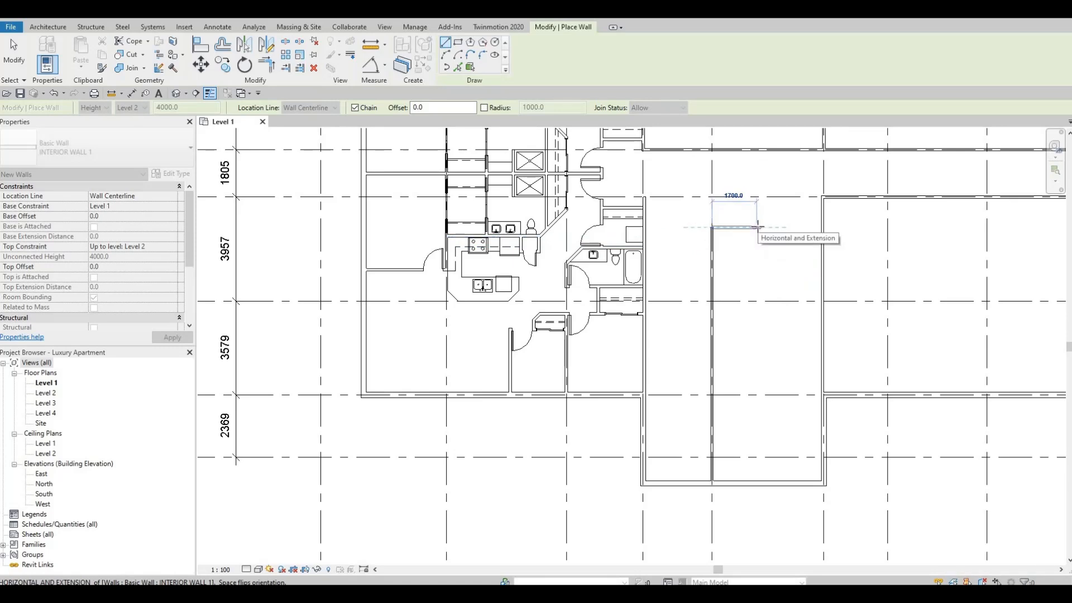
Enclose a small rectangular room with a 1765 mm wall towards grid 6, a wall down to grid F, and a return wall to grid 5.
type("17")
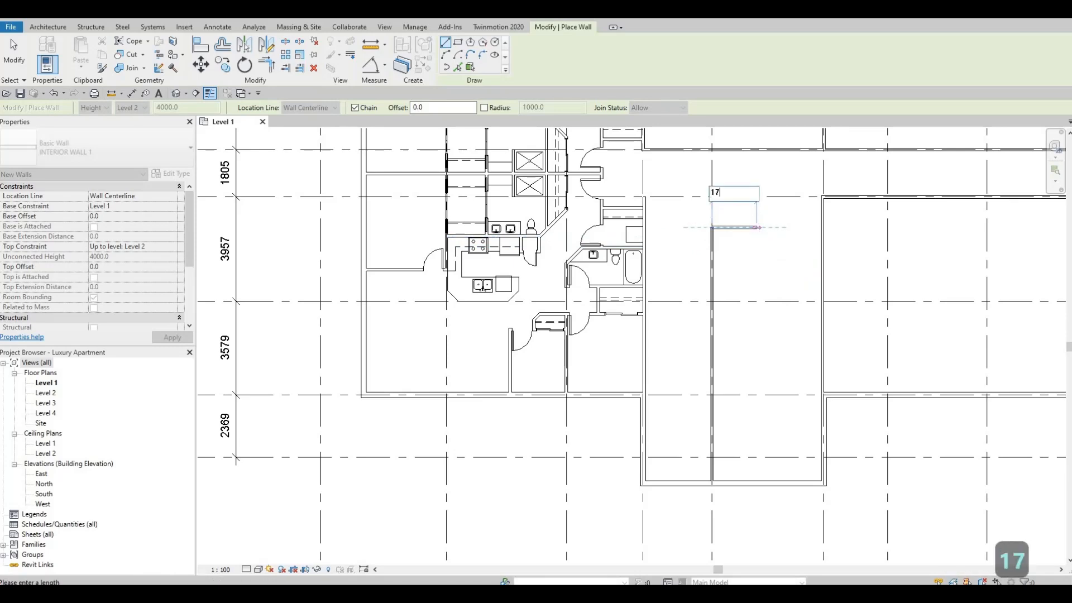
type("65")
key("Return")
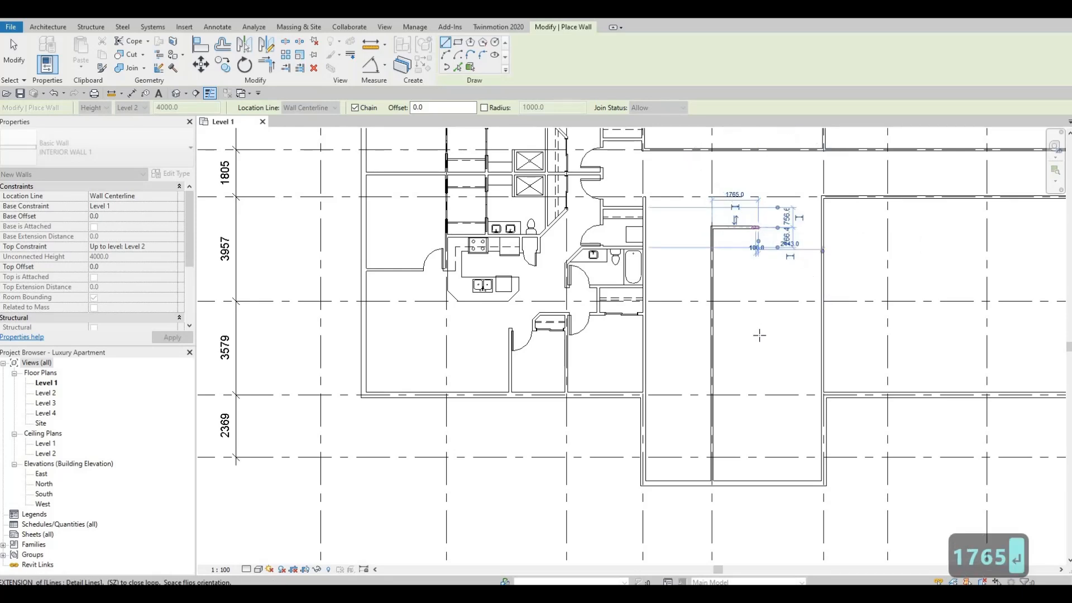
left_click(758, 301)
key("Escape")
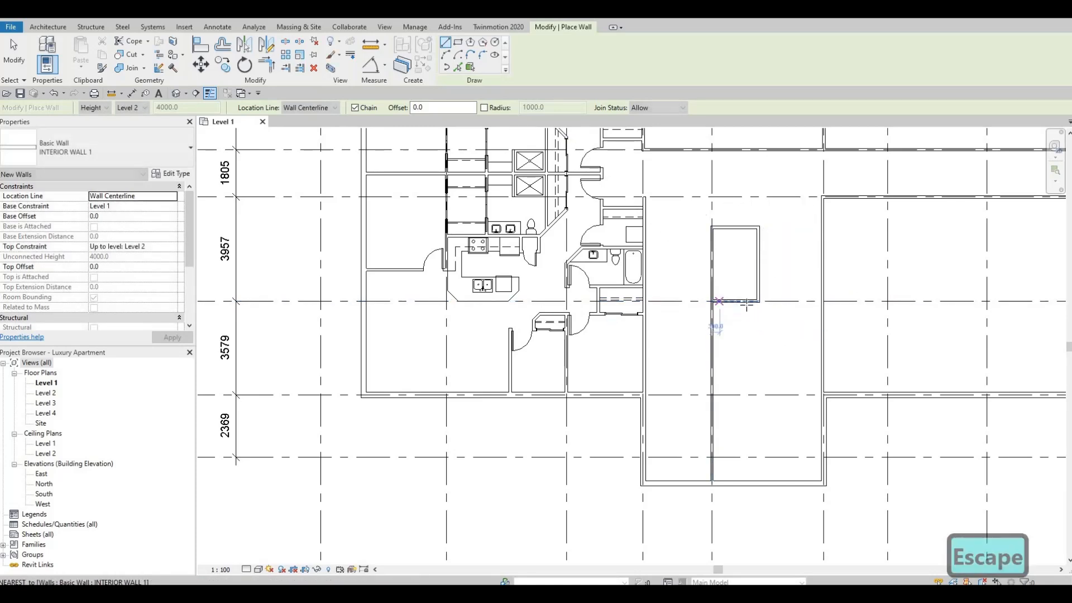
key("Escape")
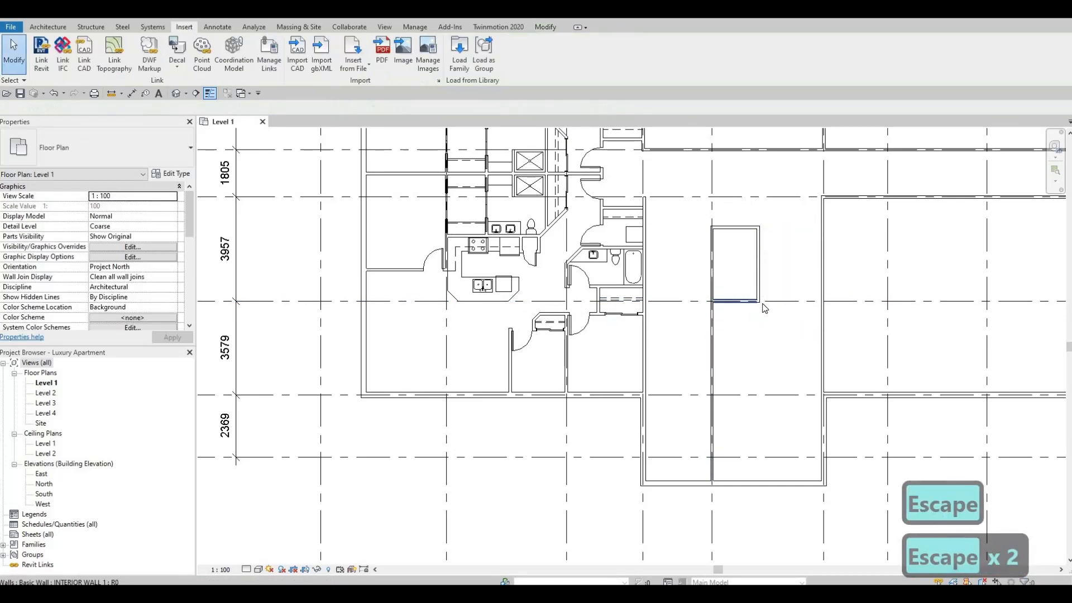
Draw a matching horizontal interior wall from the grid 5 wall across to the grid 6 wall, about 800 mm above grid G.
left_click(760, 264)
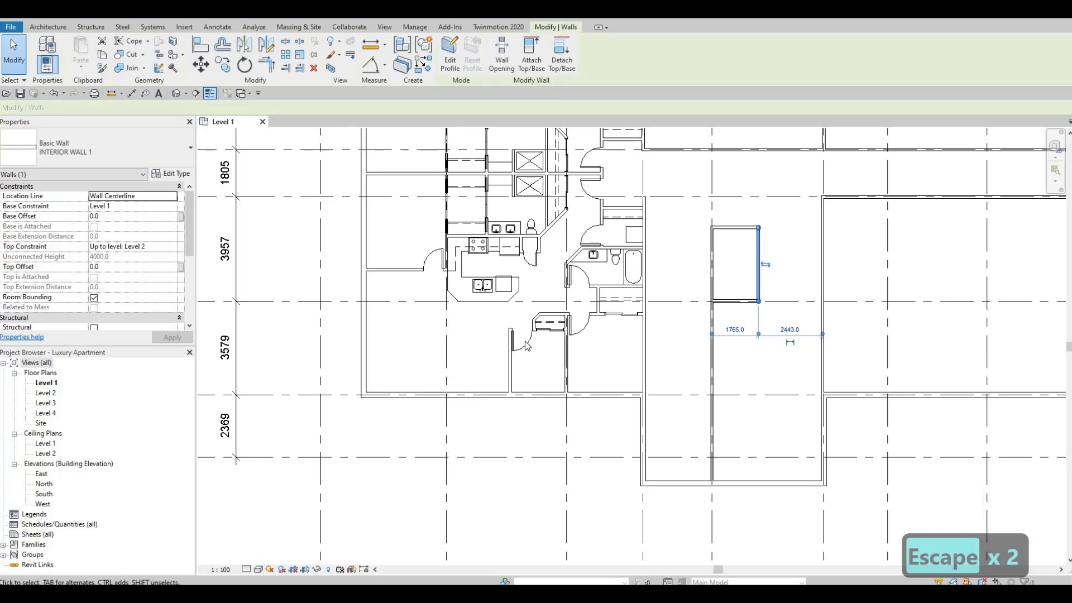
key("Escape")
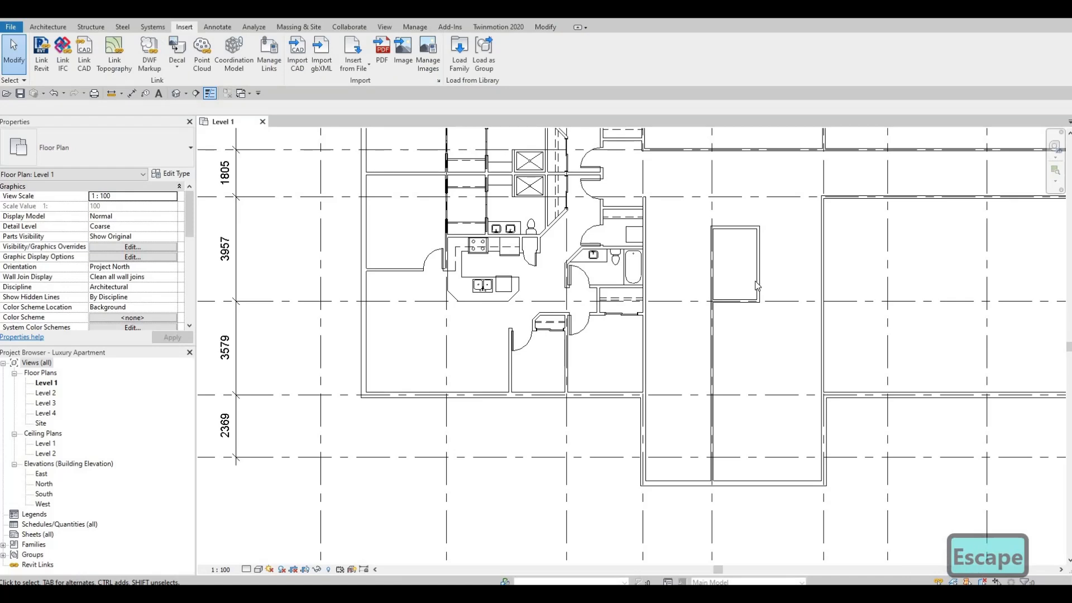
left_click(755, 281)
key("c")
key("s")
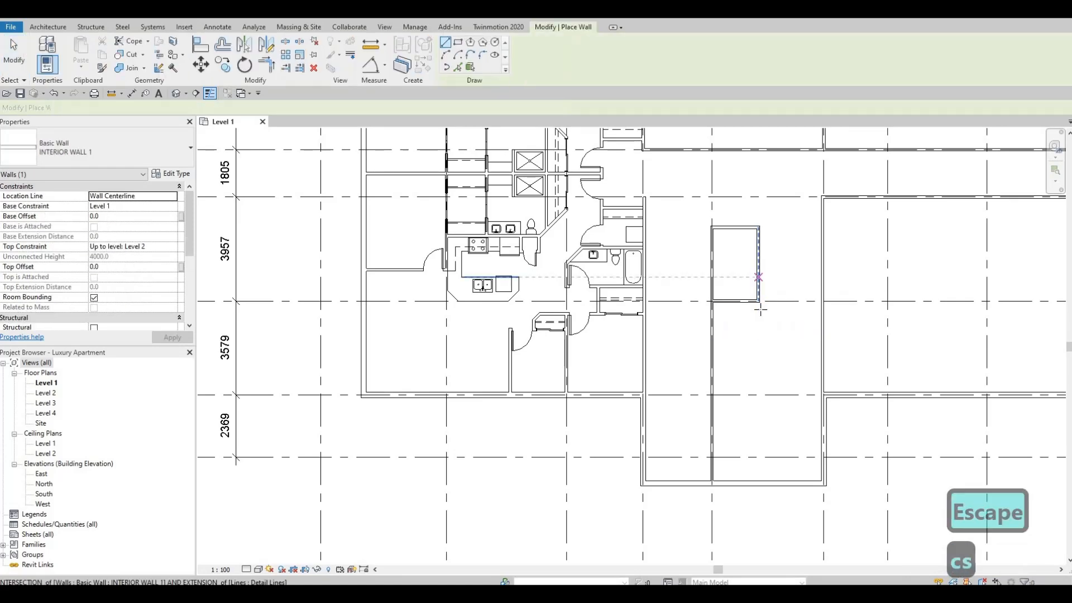
left_click(713, 373)
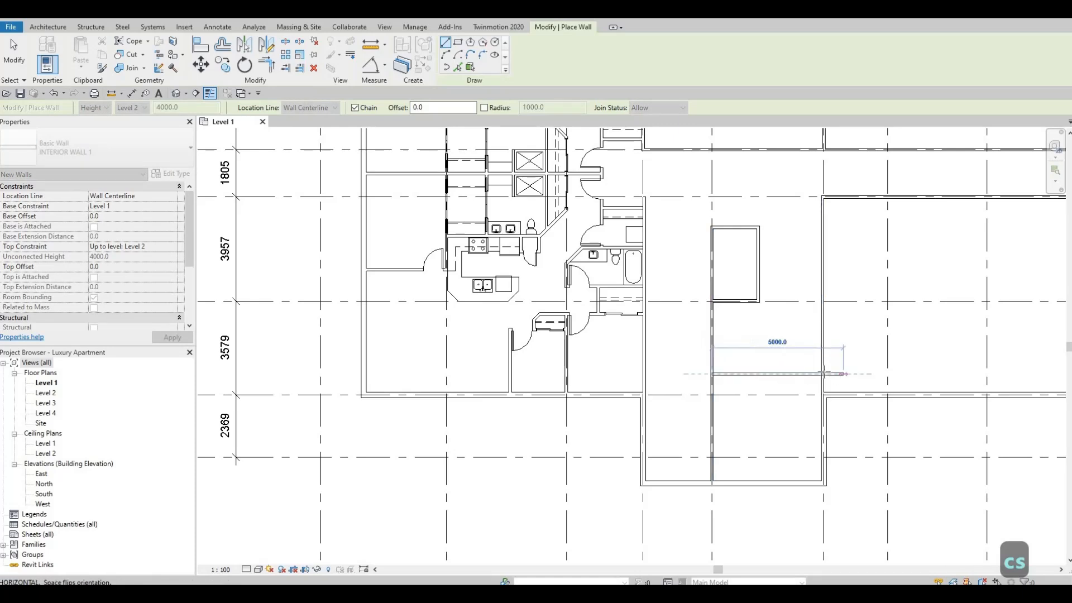
left_click(821, 383)
key("Escape")
key("Escape")
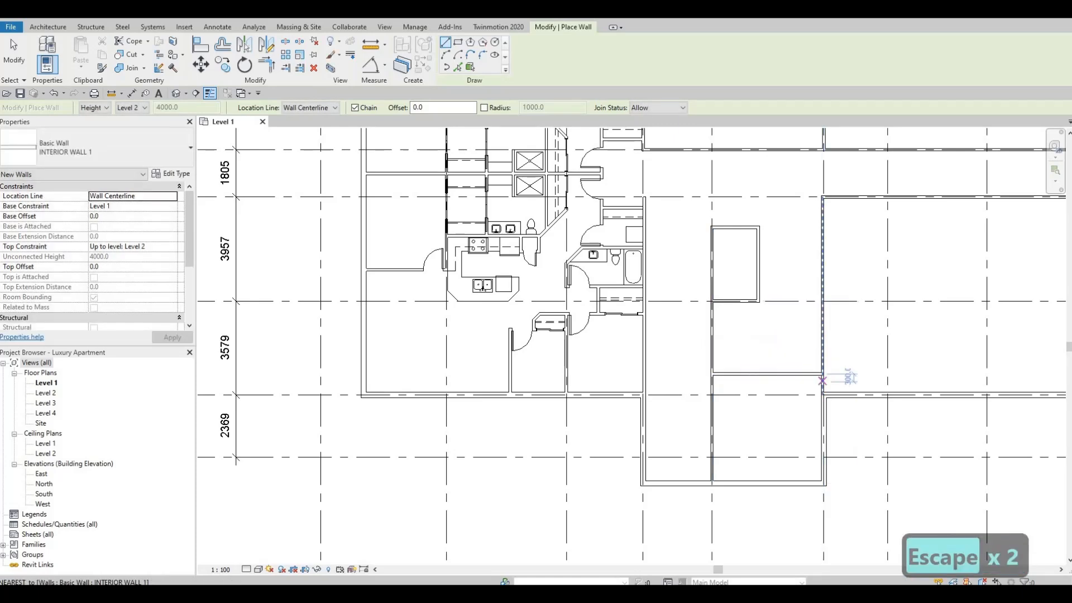
Set the new horizontal wall's distance from grid G to 960 mm.
scroll(821, 383, "up", 2)
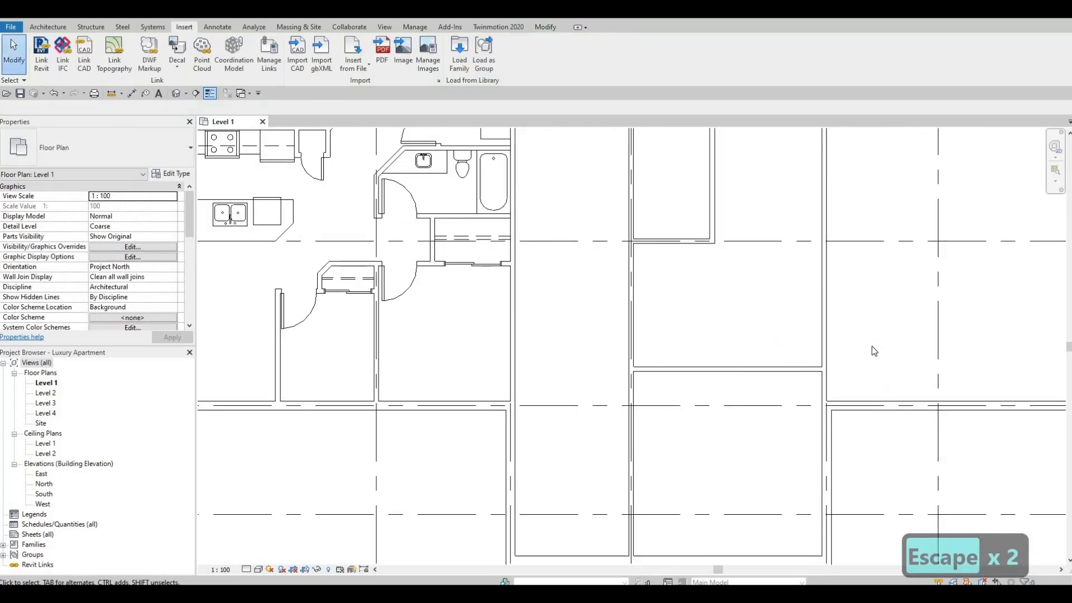
key("Escape")
left_click(803, 368)
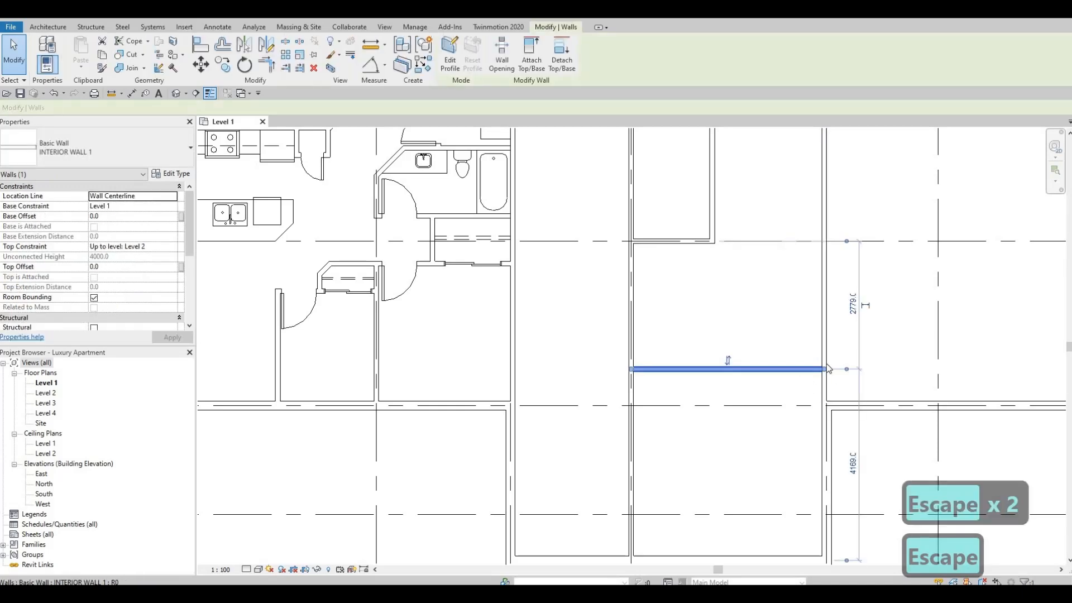
middle_click_drag(843, 475, 839, 386)
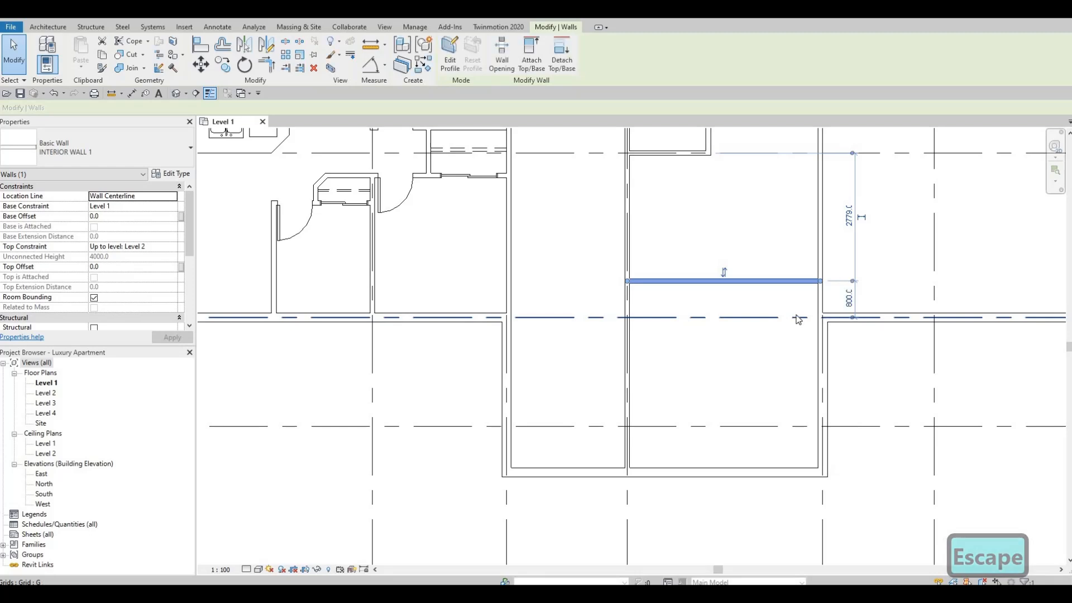
left_click(849, 298)
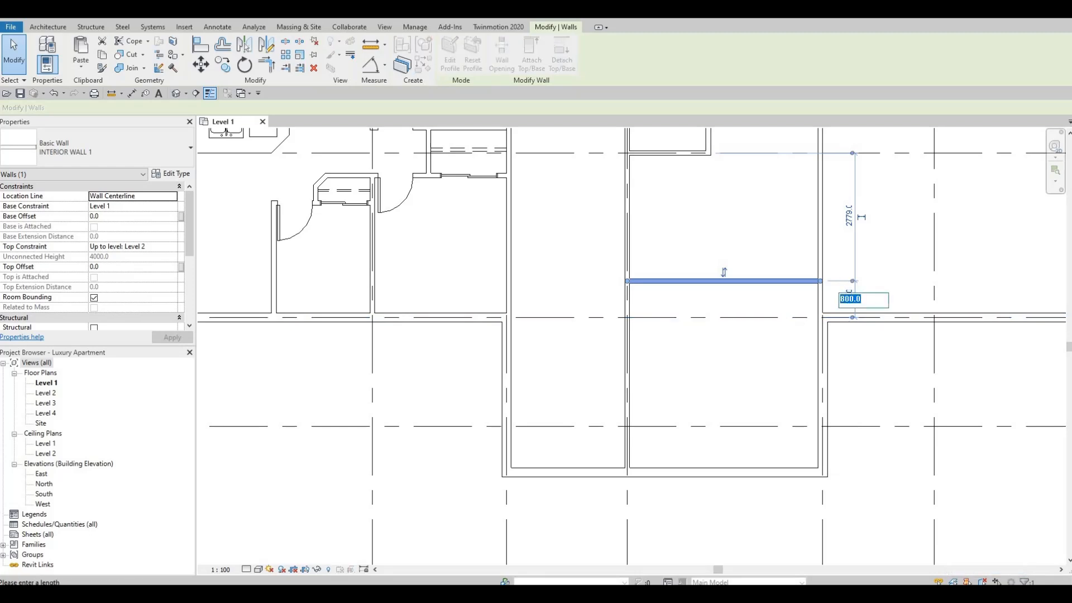
key("Return")
key("Escape")
key("Escape")
middle_click_drag(705, 257, 701, 350)
scroll(699, 341, "down", 2)
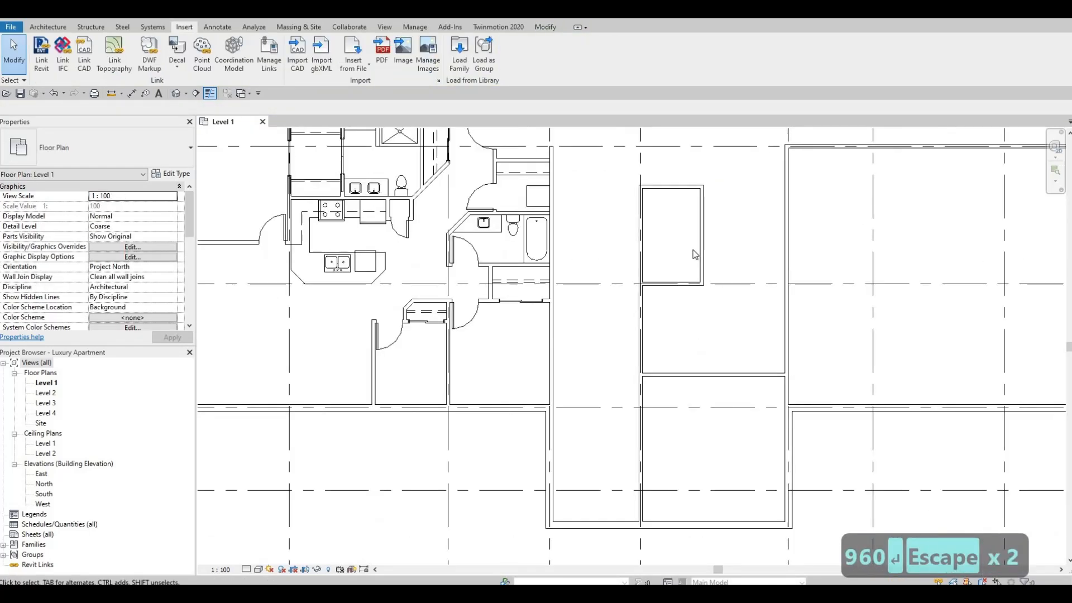
Extend the small room's wall facing grid 6 down past grid F to the horizontal wall above grid G.
left_click(704, 288)
left_click_drag(702, 287, 701, 372)
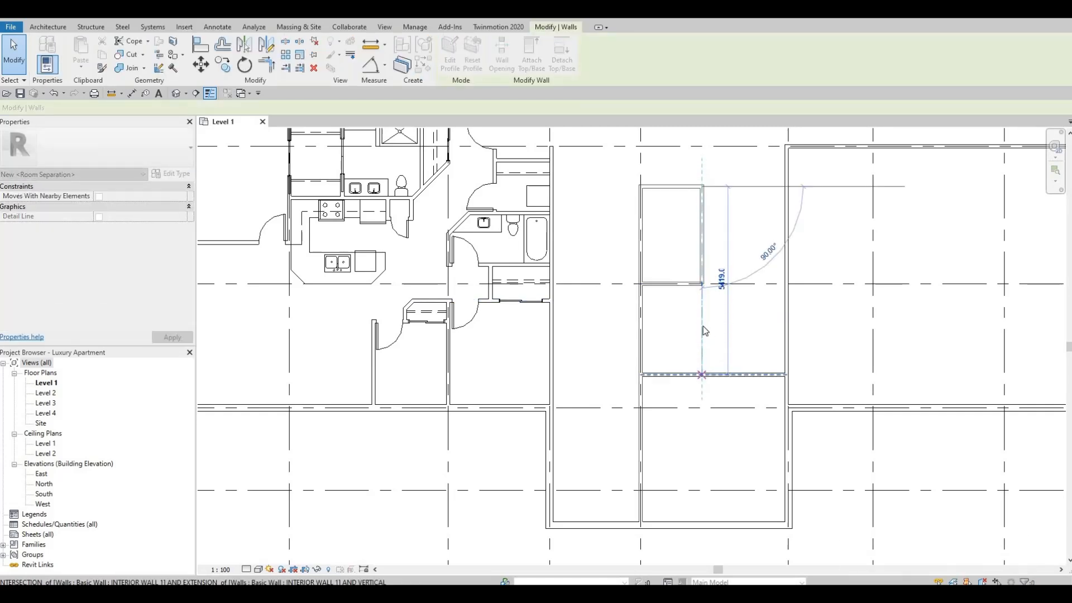
key("Escape")
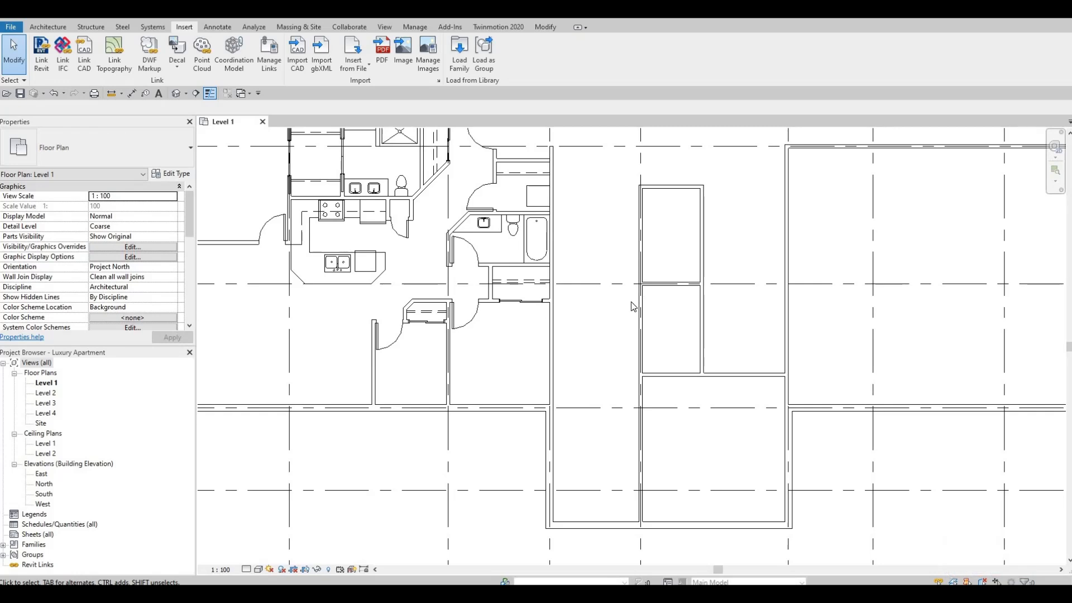
Draw an INTERIOR WALL 1 partition across the small room above grid F, from the grid 5 wall to the opposite wall.
middle_click_drag(631, 301, 623, 354)
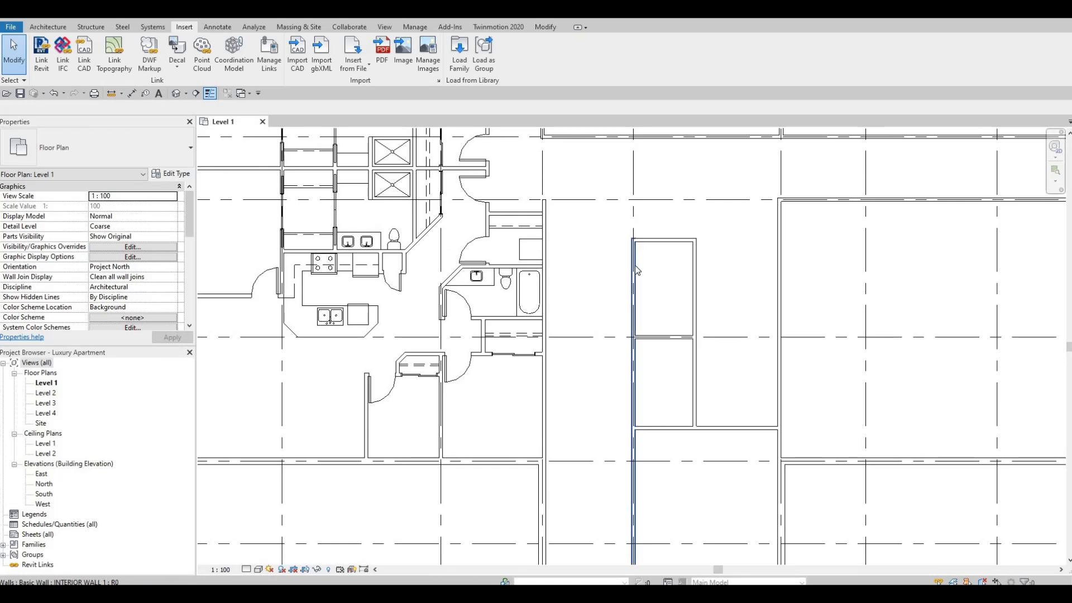
middle_click_drag(673, 341, 680, 326)
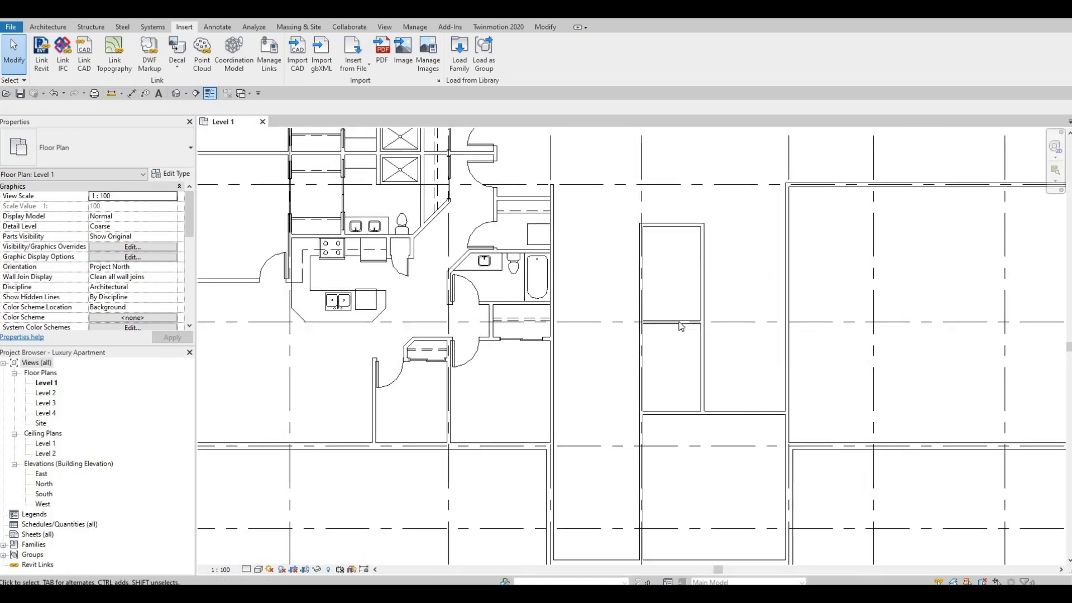
scroll(680, 325, "up", 1)
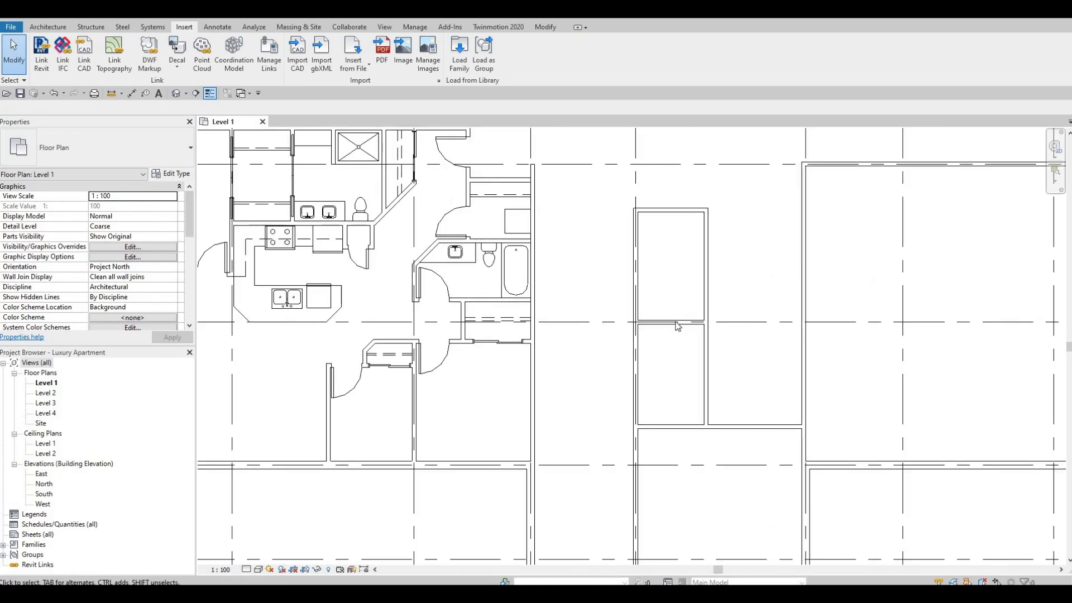
left_click(677, 324)
key("w")
key("a")
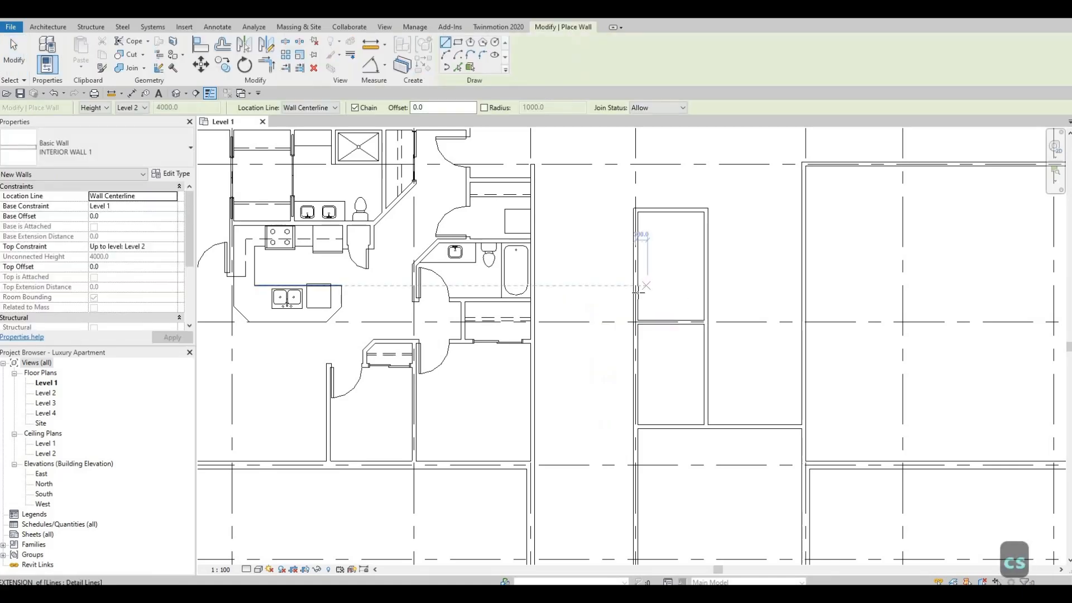
left_click(638, 292)
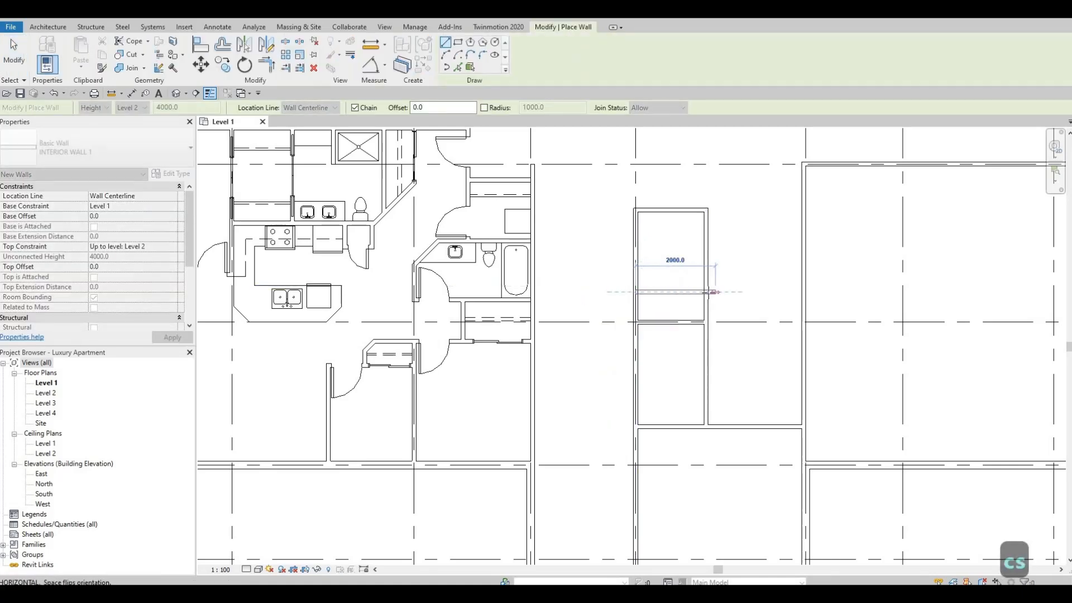
left_click(705, 292)
key("Escape")
key("Escape")
Set the new partition's distance from the small room's upper wall to 2145 mm.
left_click(690, 292)
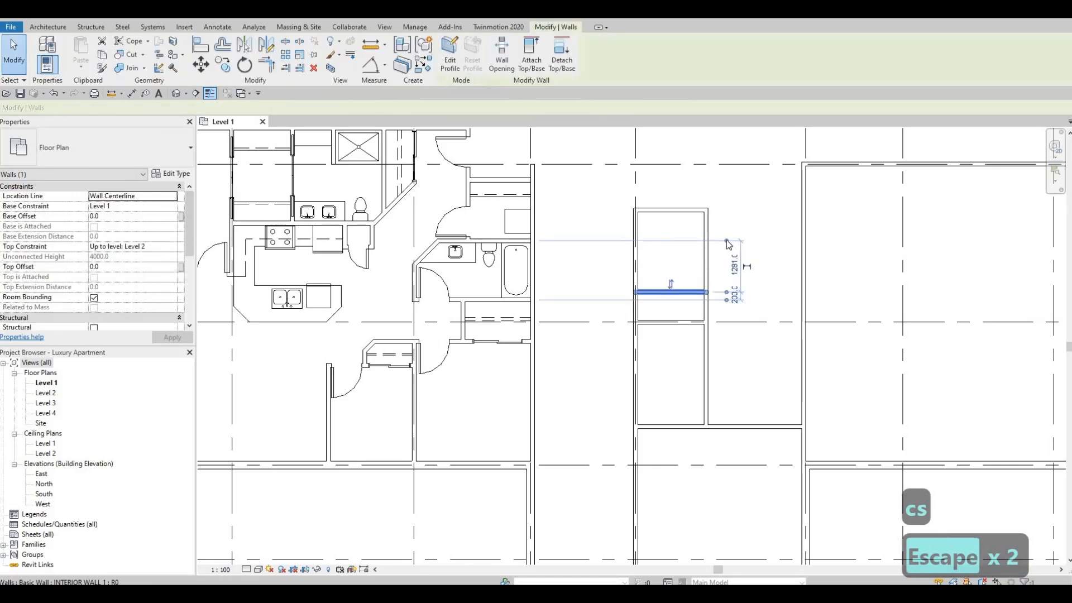
left_click_drag(726, 241, 705, 211)
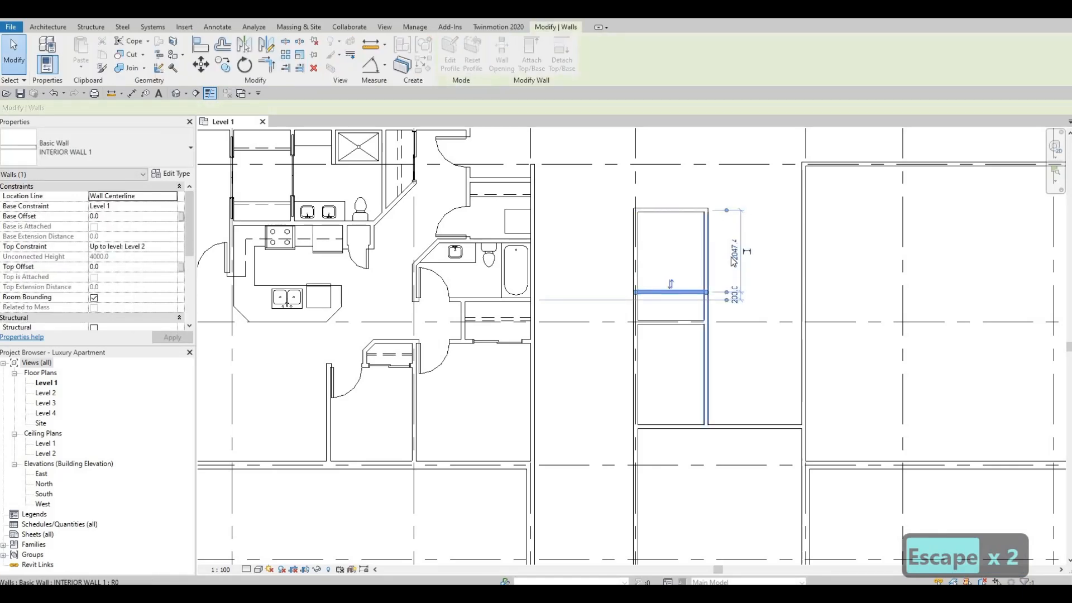
left_click(746, 251)
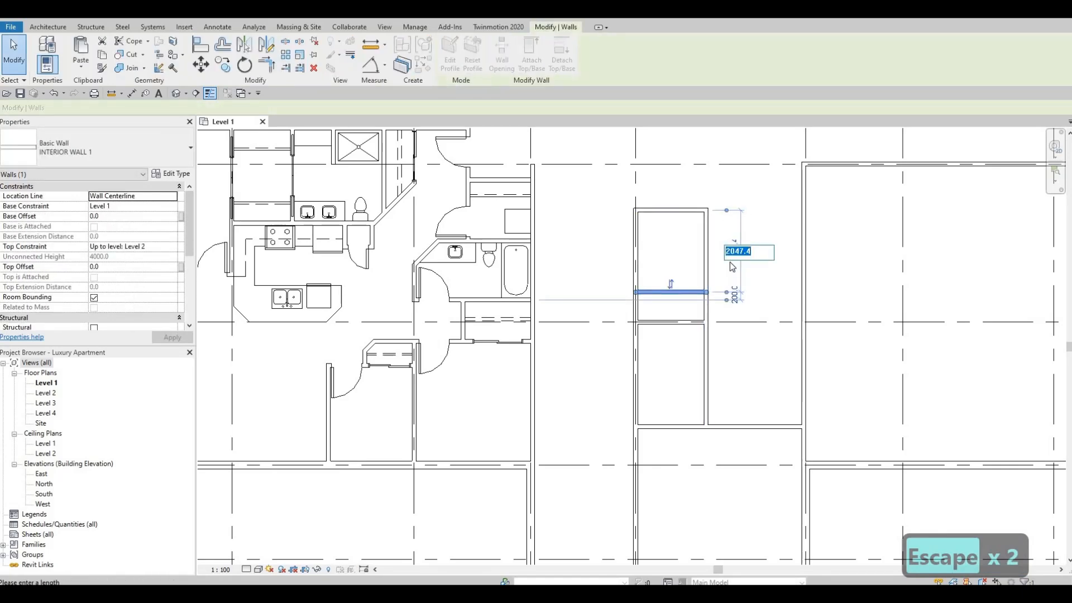
type("21")
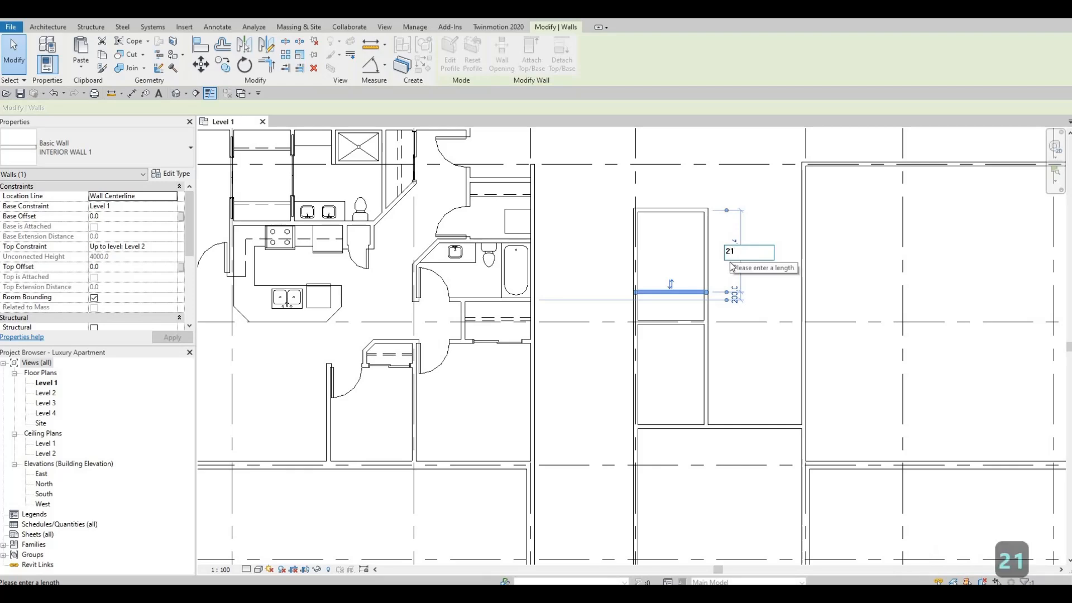
type("45")
key("Return")
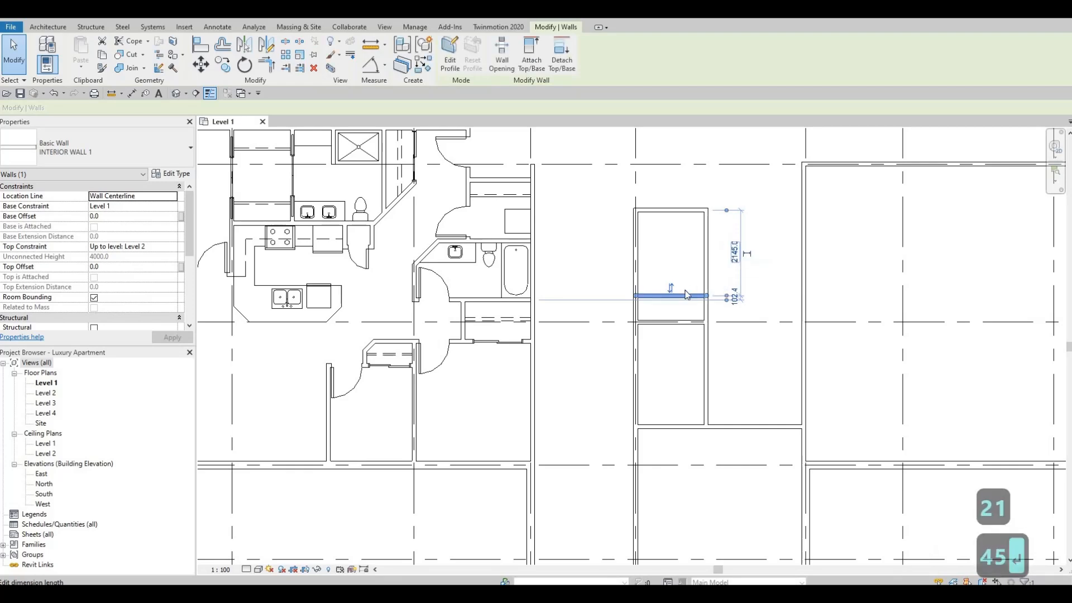
key("Escape")
key("Escape")
Draw a thin detail-line rectangle of about 1500 by 2340 mm inside the enclosed room just below grid F.
middle_click_drag(682, 364, 685, 326)
scroll(684, 327, "up", 1)
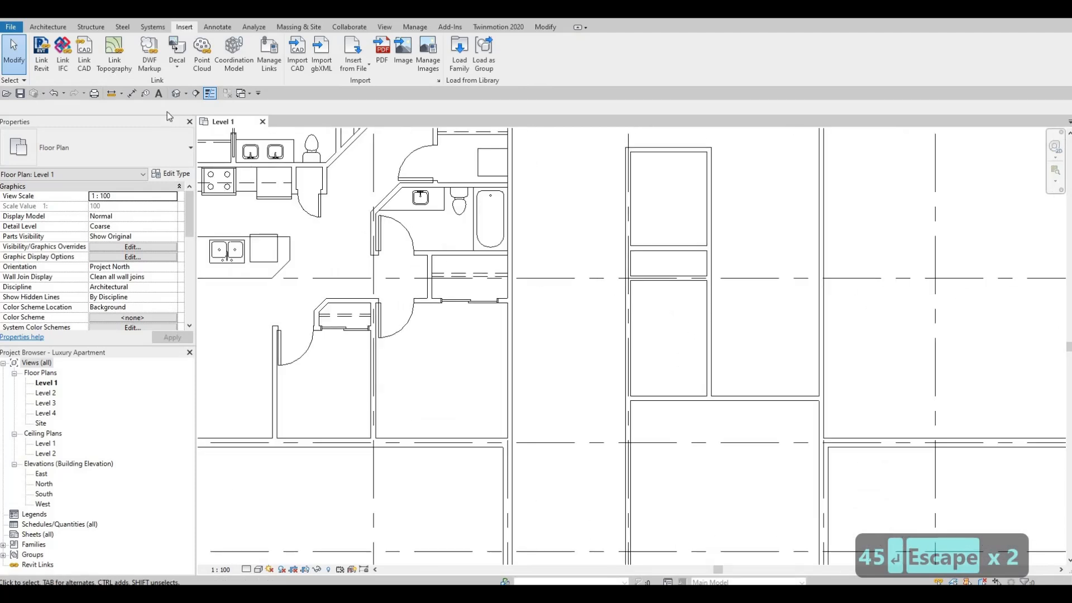
middle_click_drag(456, 318, 590, 387)
key("Escape")
left_click(420, 336)
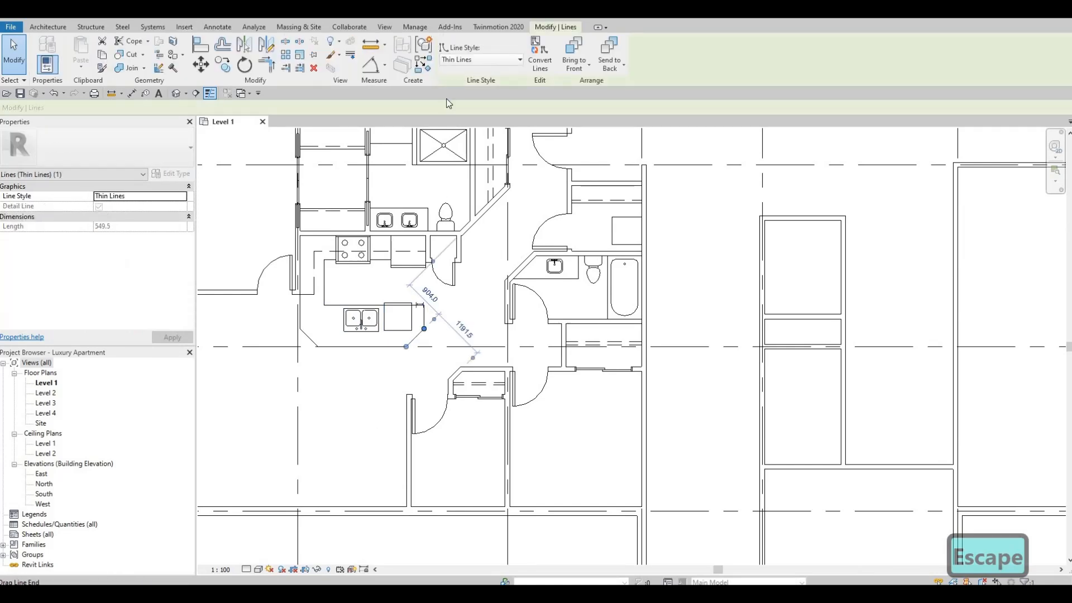
key("c")
key("s")
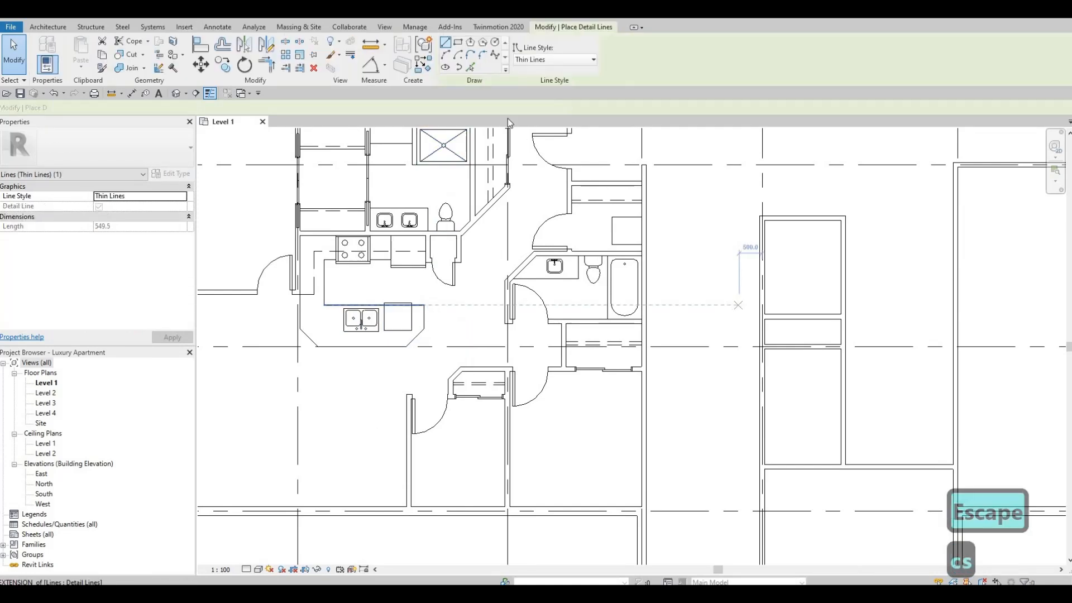
middle_click_drag(592, 289, 360, 256)
left_click(458, 43)
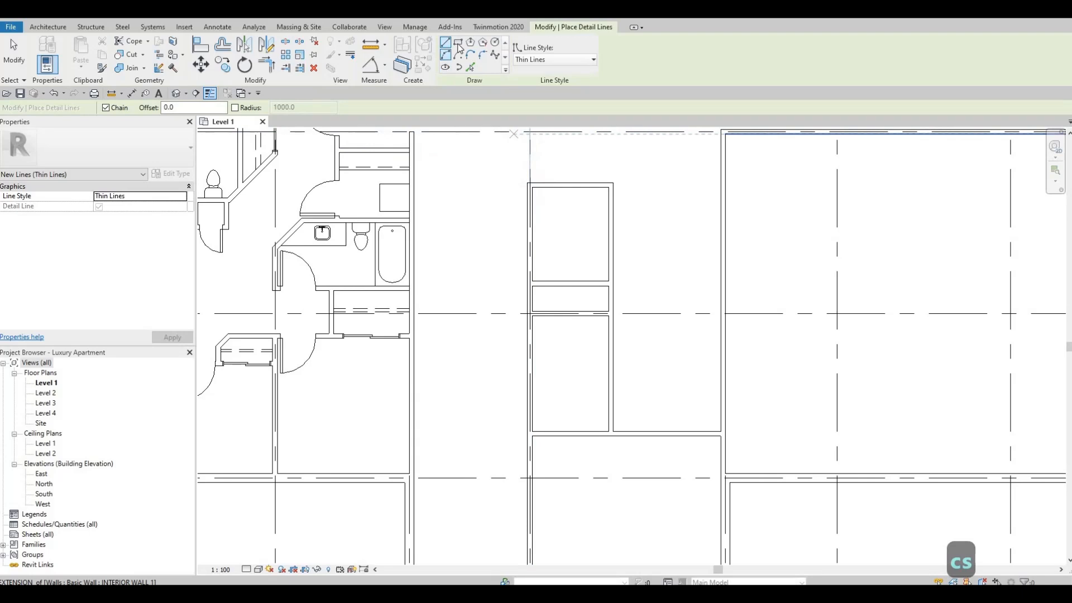
scroll(593, 363, "up", 2)
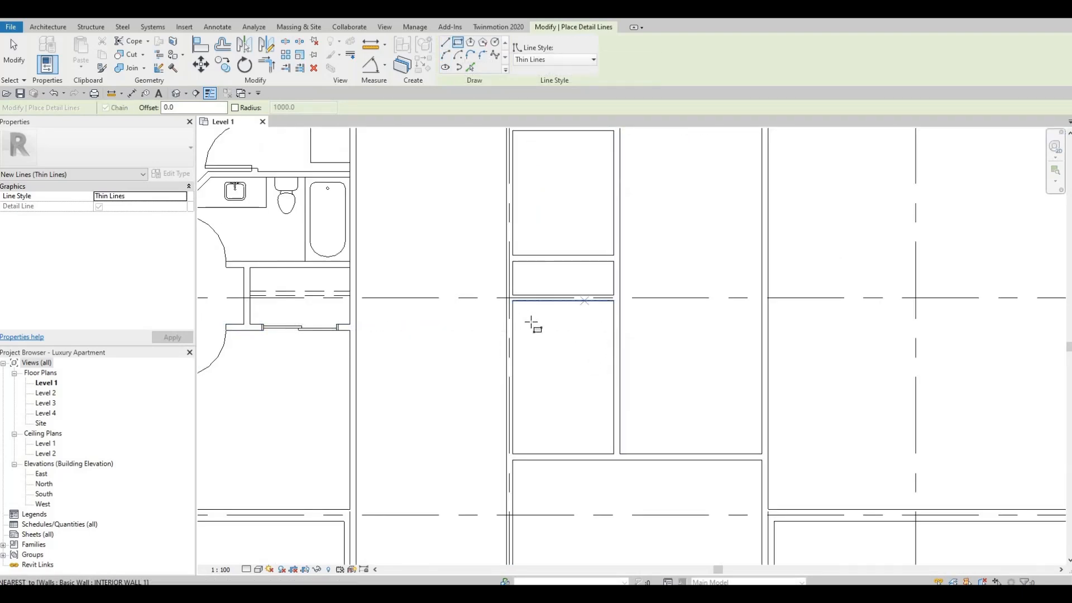
scroll(523, 307, "up", 2)
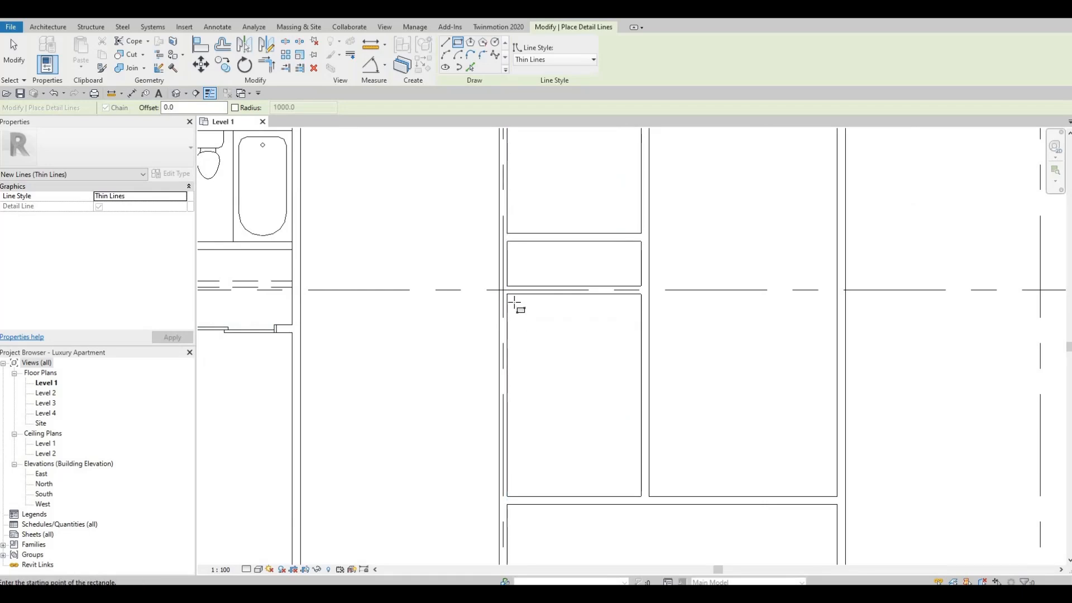
left_click(513, 301)
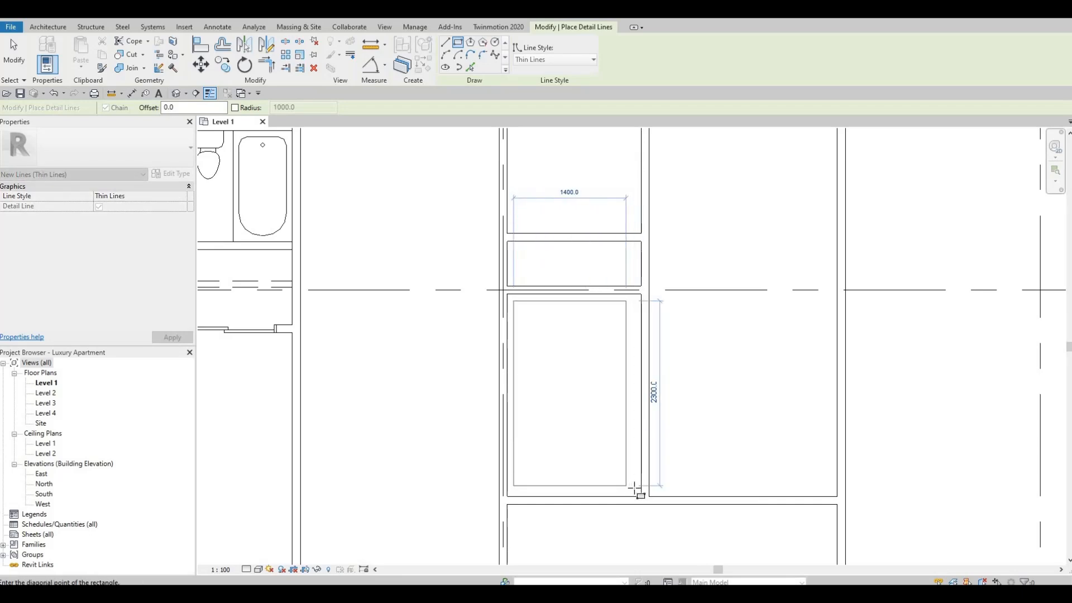
scroll(635, 489, "up", 1)
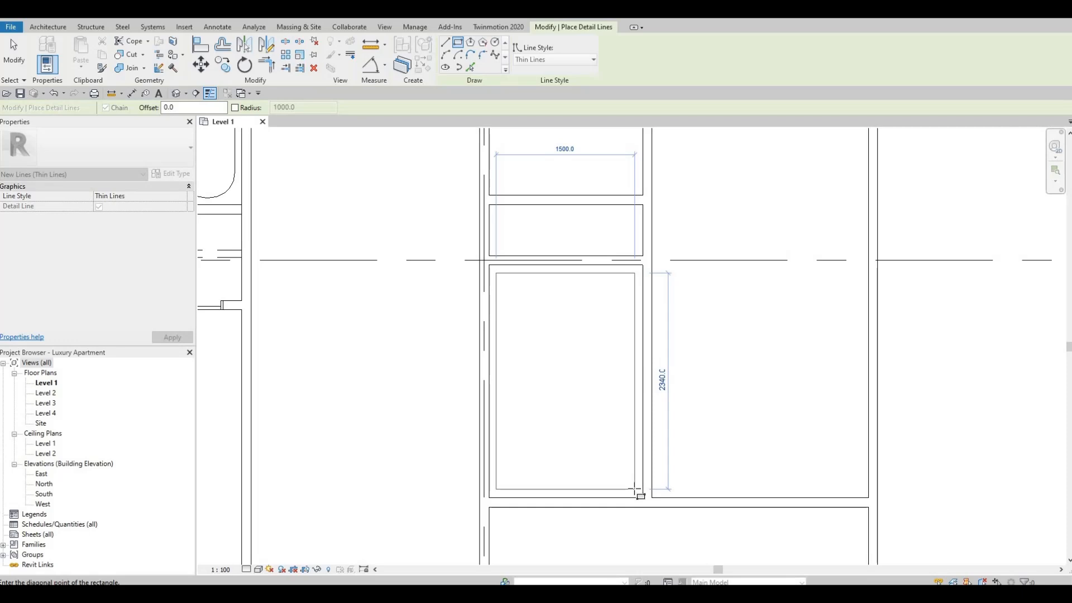
key("Escape")
key("Escape")
key("Escape")
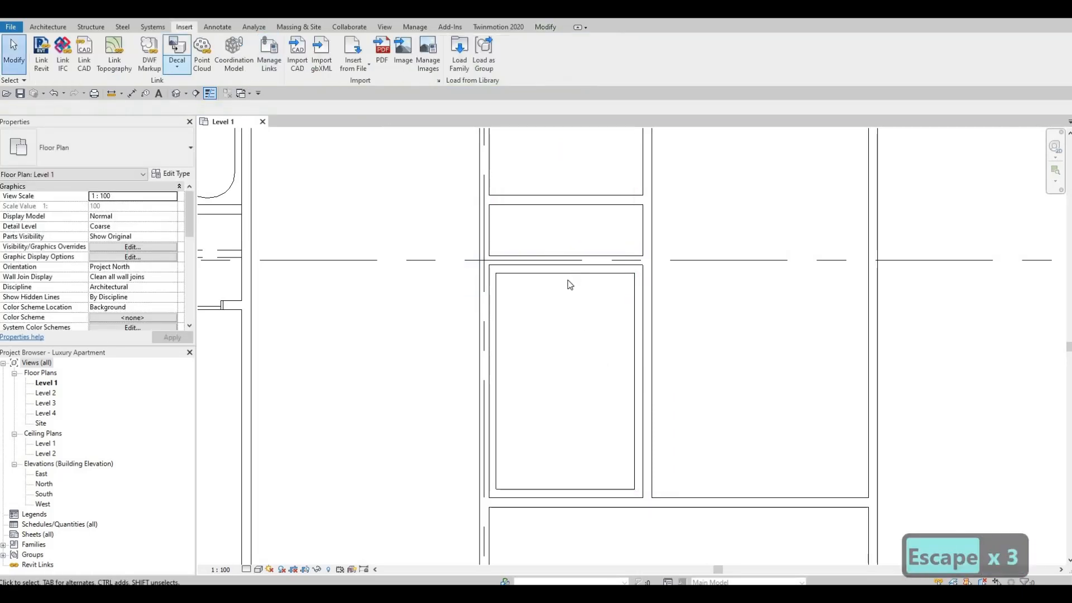
Cross the detail rectangle with two diagonal thin lines running between its opposite corners.
left_click(565, 274)
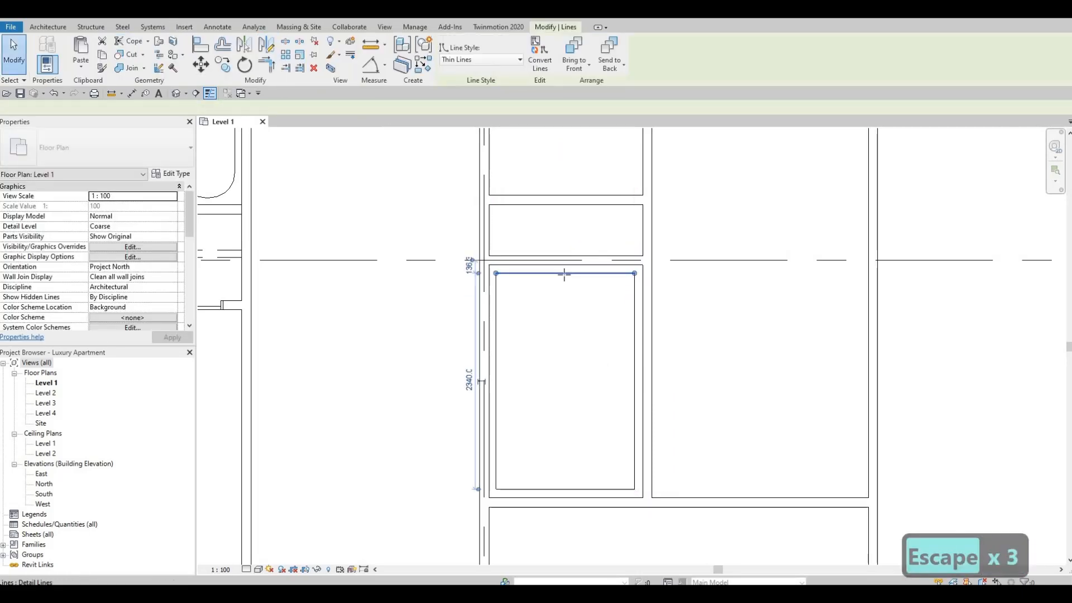
key("c")
key("s")
left_click(496, 273)
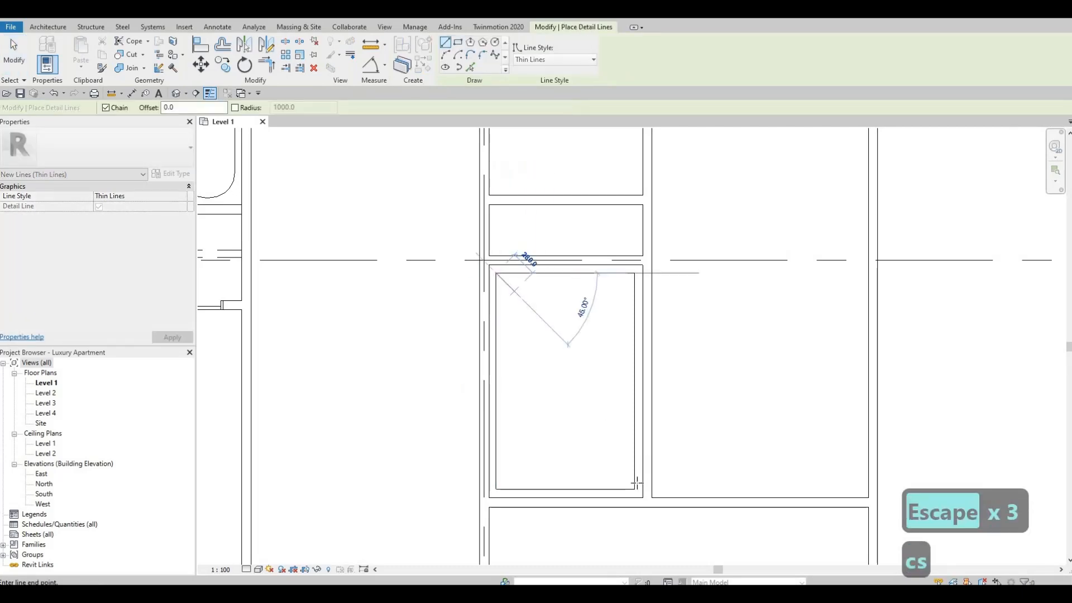
left_click(634, 489)
key("Escape")
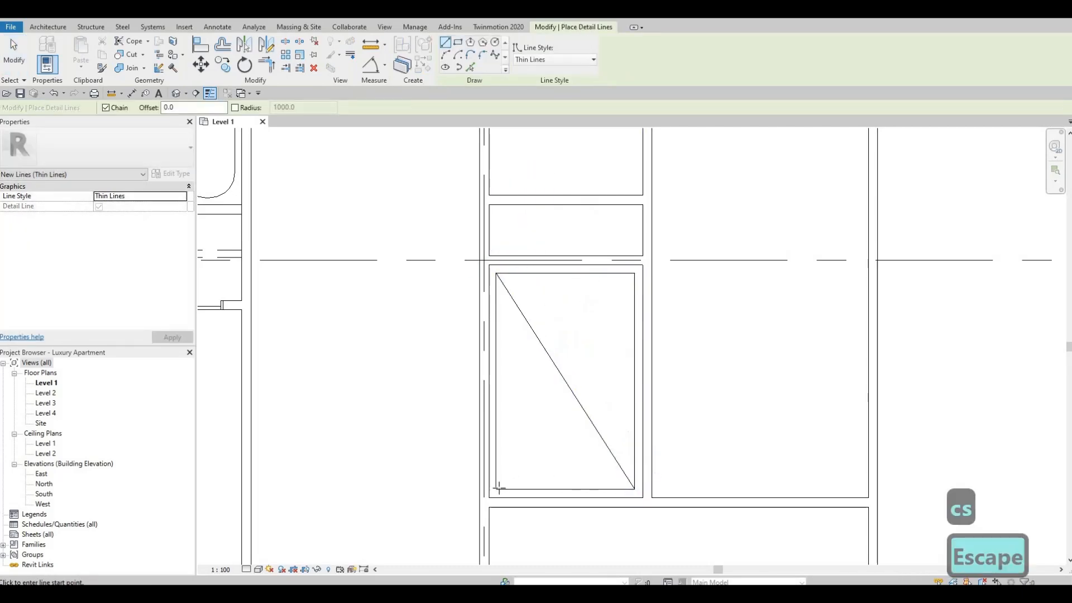
left_click(496, 489)
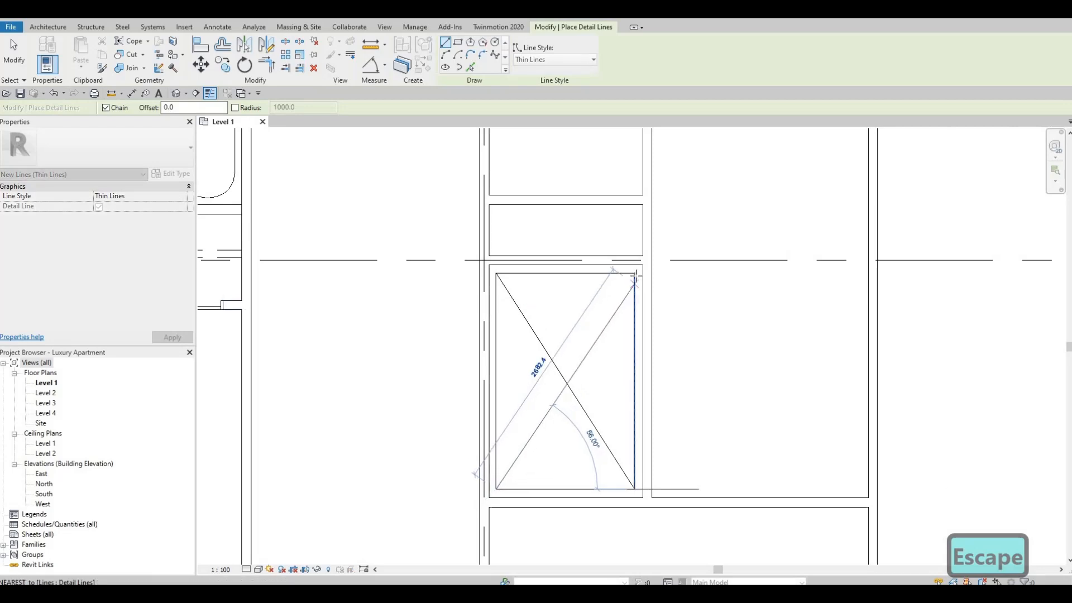
left_click(635, 274)
key("Escape")
key("Escape")
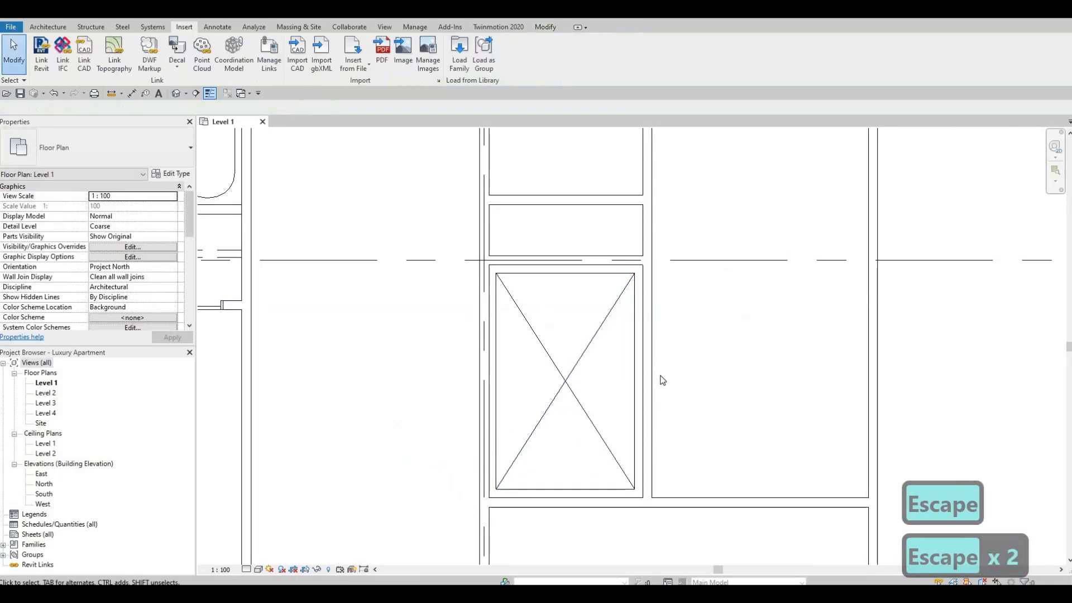
Extend the partition above grid F across the grid 5 wall to the apartment wall on grid 4.
scroll(674, 346, "down", 5)
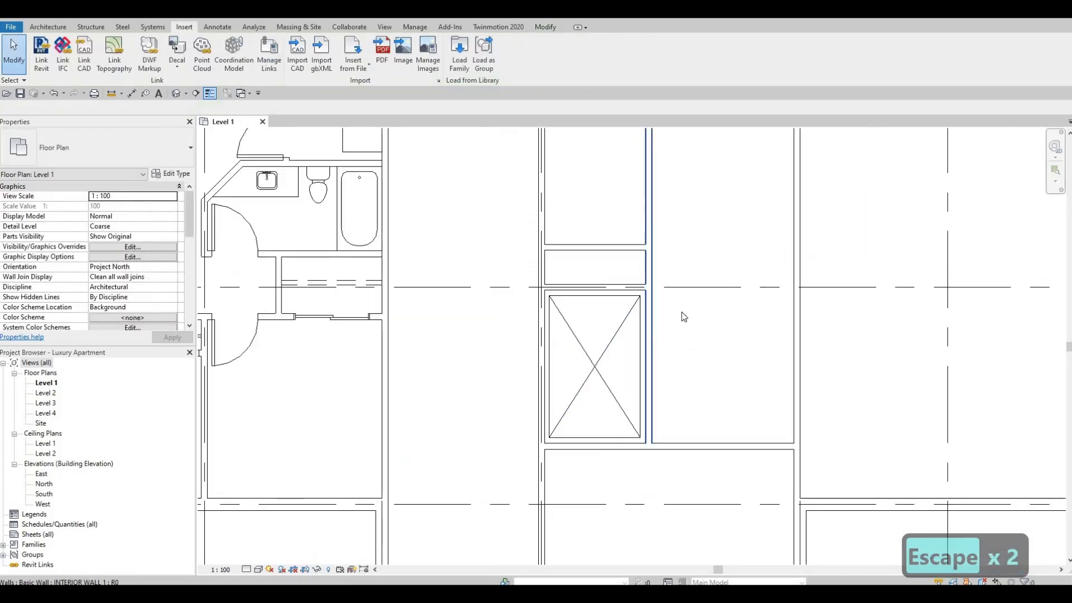
scroll(685, 297, "down", 1)
middle_click_drag(629, 289, 683, 274)
scroll(633, 290, "down", 1)
scroll(631, 304, "up", 2)
scroll(642, 279, "up", 2)
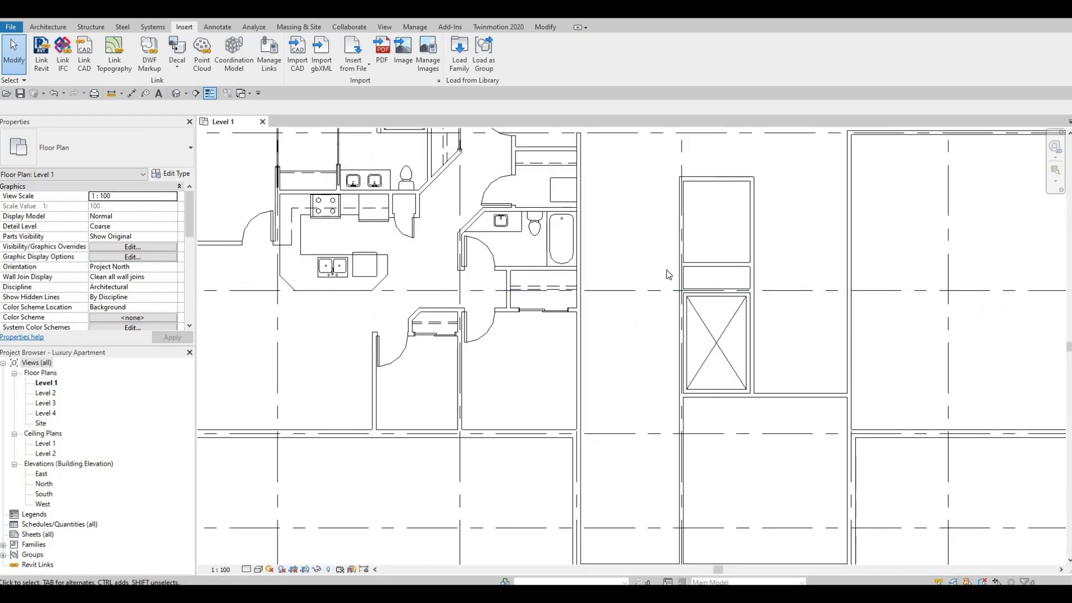
left_click(726, 263)
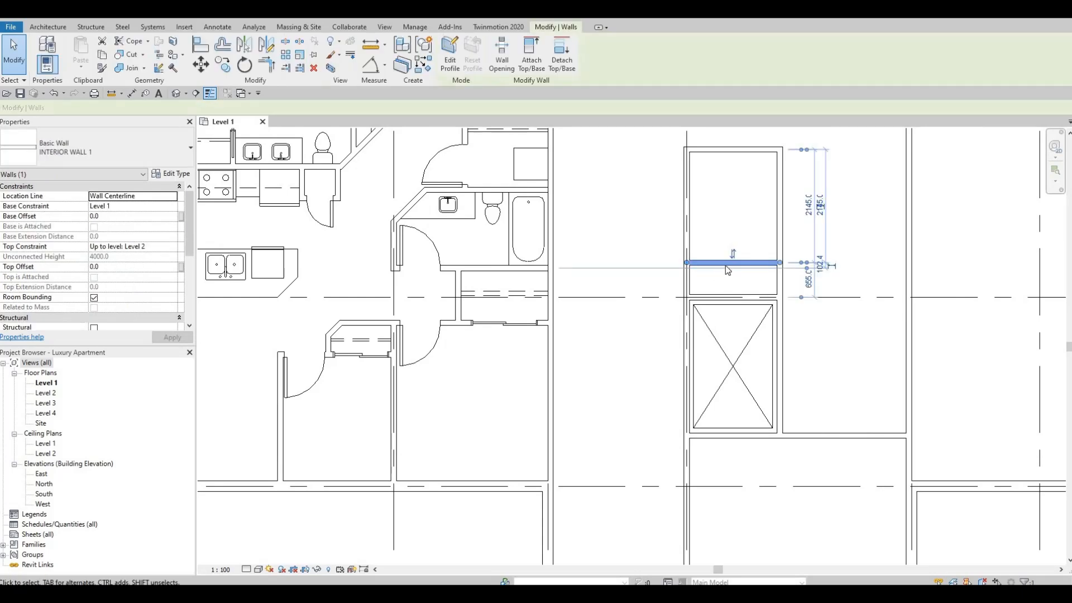
middle_click_drag(725, 266, 780, 263)
key("r")
key("s")
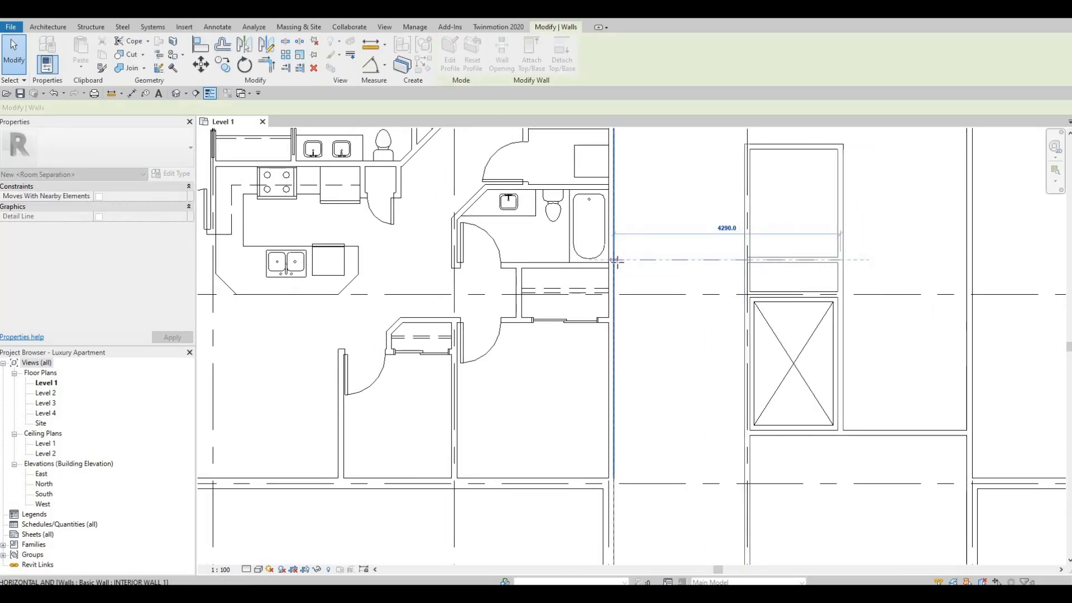
key("Escape")
key("Escape")
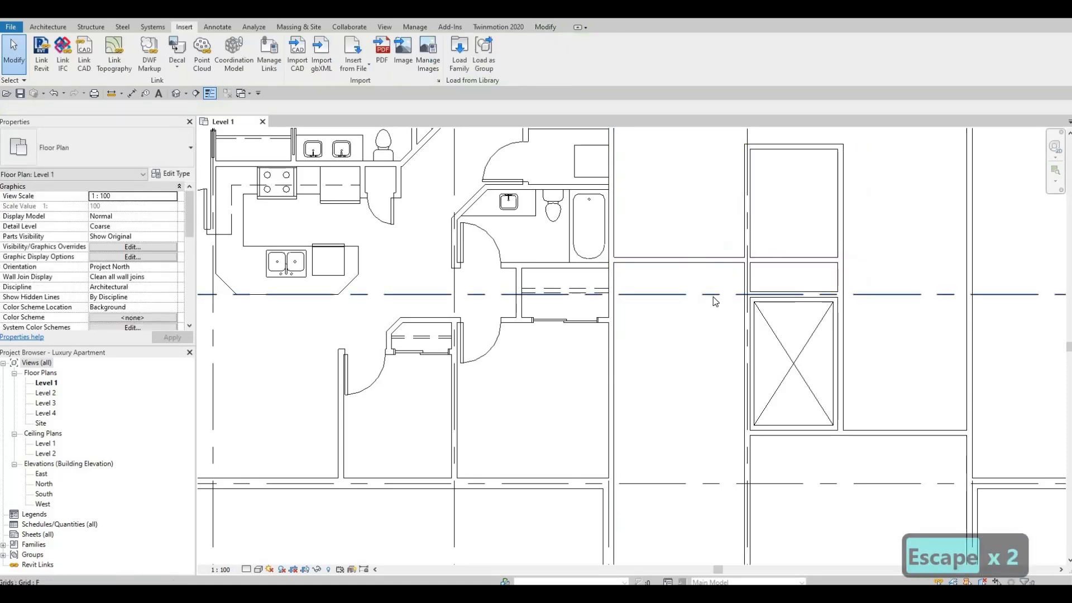
Check the alignment of the extended partition with the bathroom wall where both meet the grid 4 wall.
middle_click_drag(713, 301, 729, 257)
scroll(625, 221, "up", 4)
key("Escape")
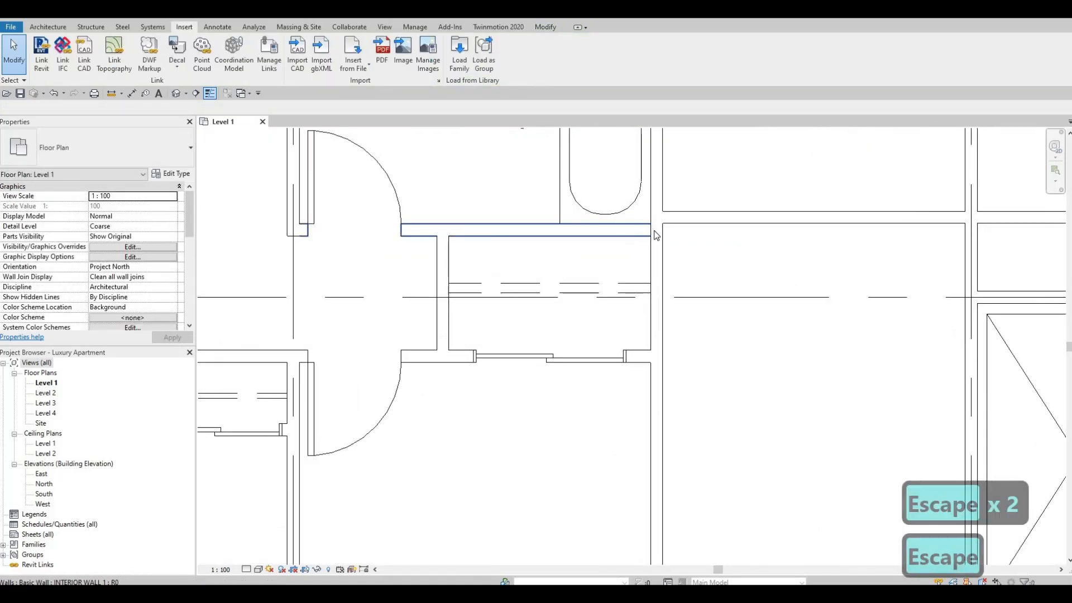
left_click(652, 230)
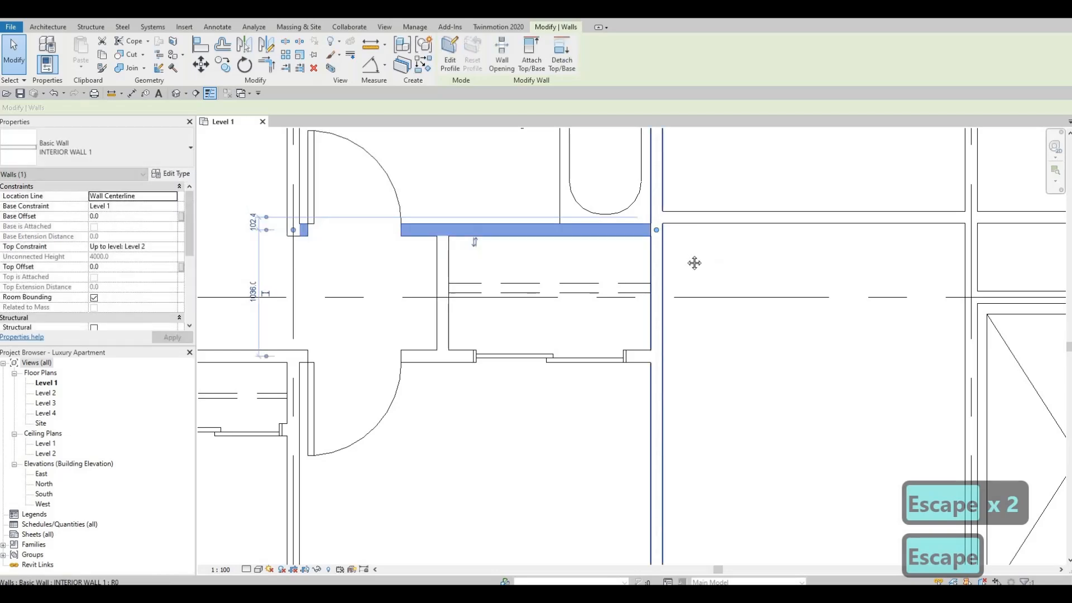
key("Escape")
Place a 0762 x 2134mm M_Single-Flush door in the partition above grid F, 500 mm from the grid 4 wall.
scroll(692, 279, "down", 1)
middle_click_drag(729, 287, 686, 278)
scroll(688, 293, "down", 2)
scroll(710, 288, "down", 2)
middle_click_drag(773, 297, 712, 285)
middle_click_drag(672, 316, 631, 339)
scroll(631, 339, "down", 1)
key("Escape")
middle_click(574, 382)
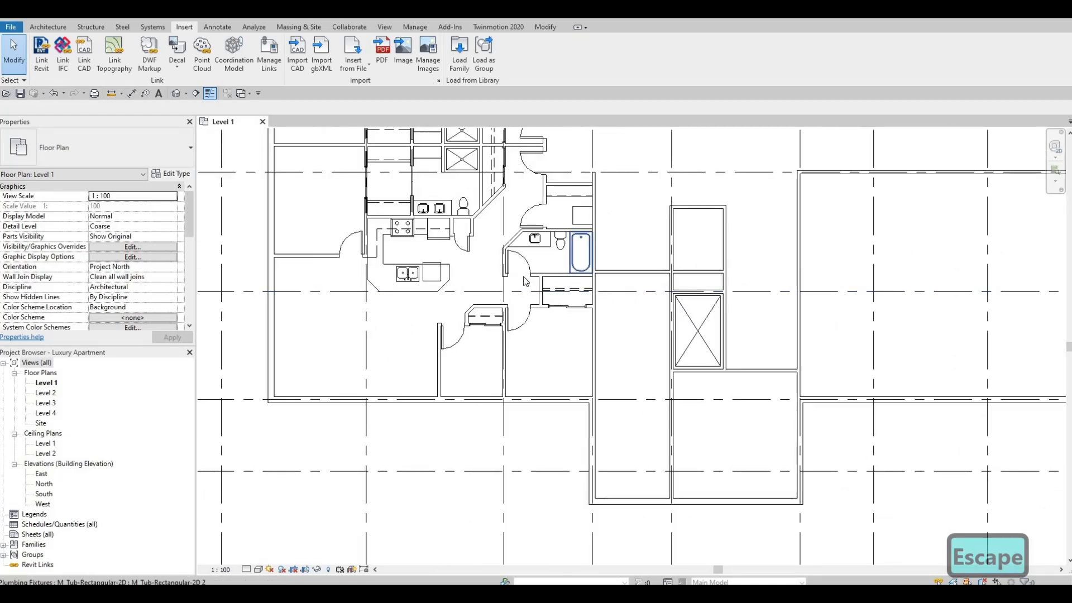
middle_click_drag(530, 171, 522, 267)
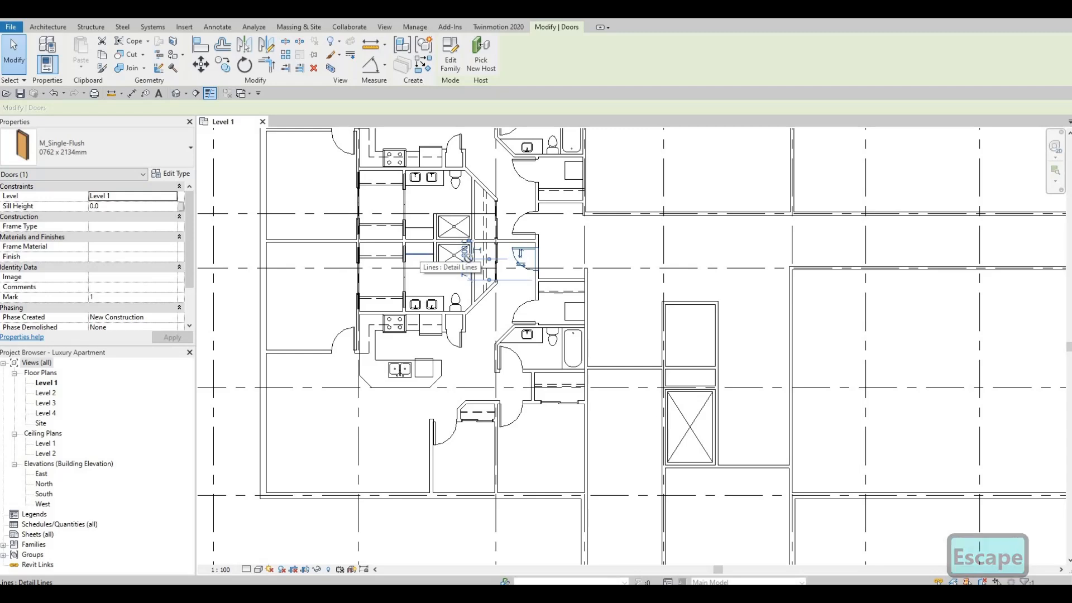
key("c")
key("s")
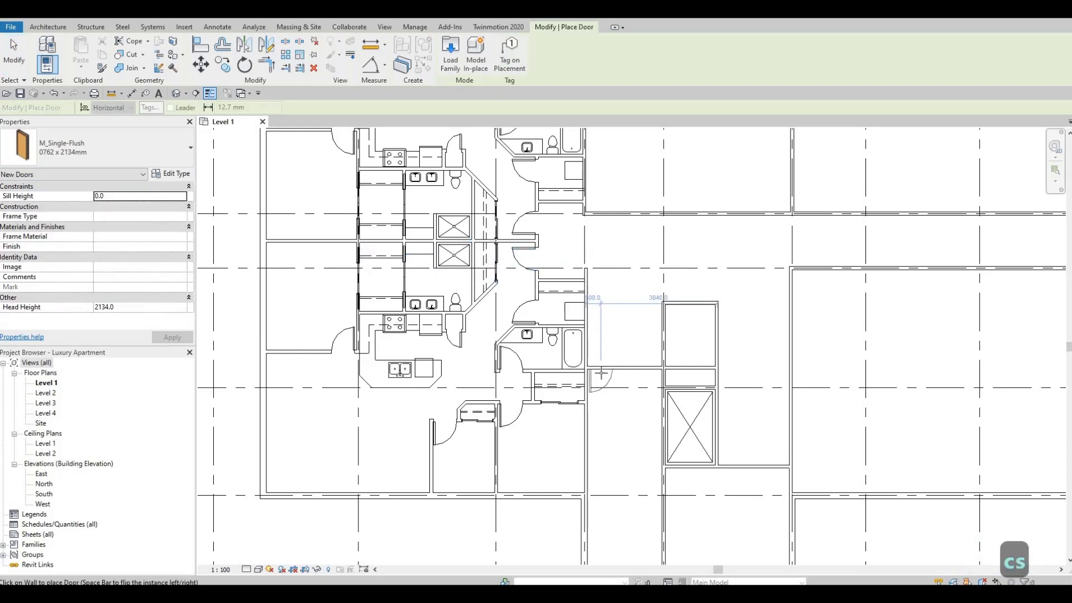
scroll(600, 373, "up", 2)
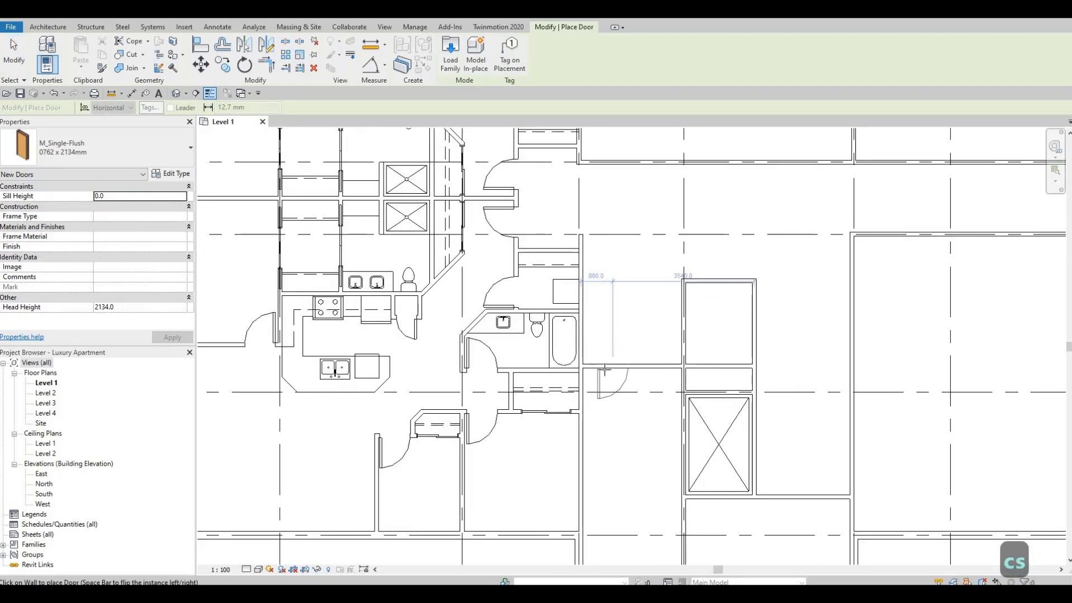
scroll(604, 370, "up", 2)
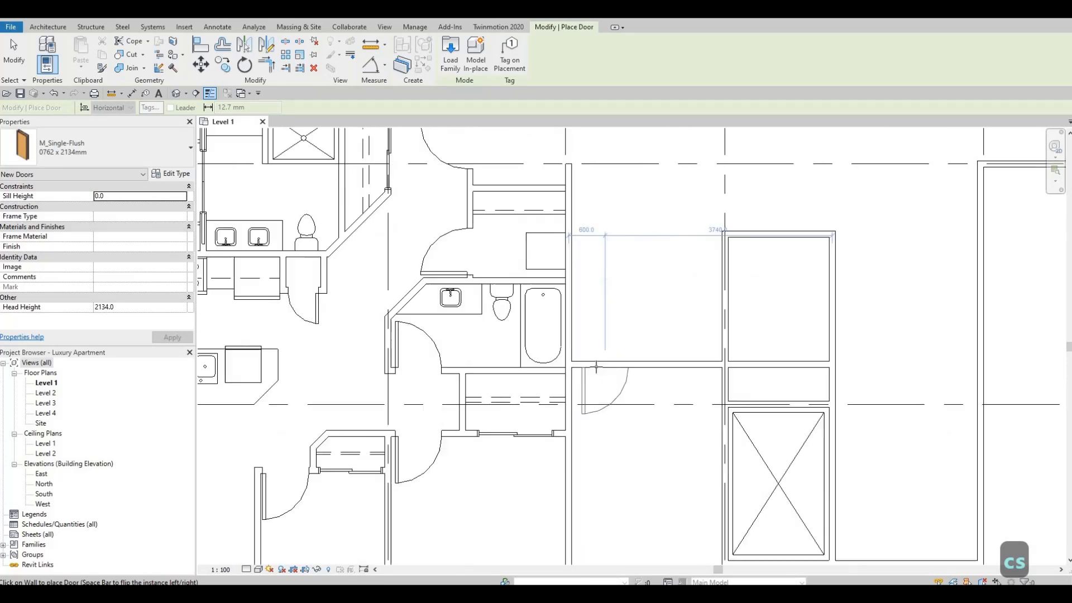
left_click(698, 310)
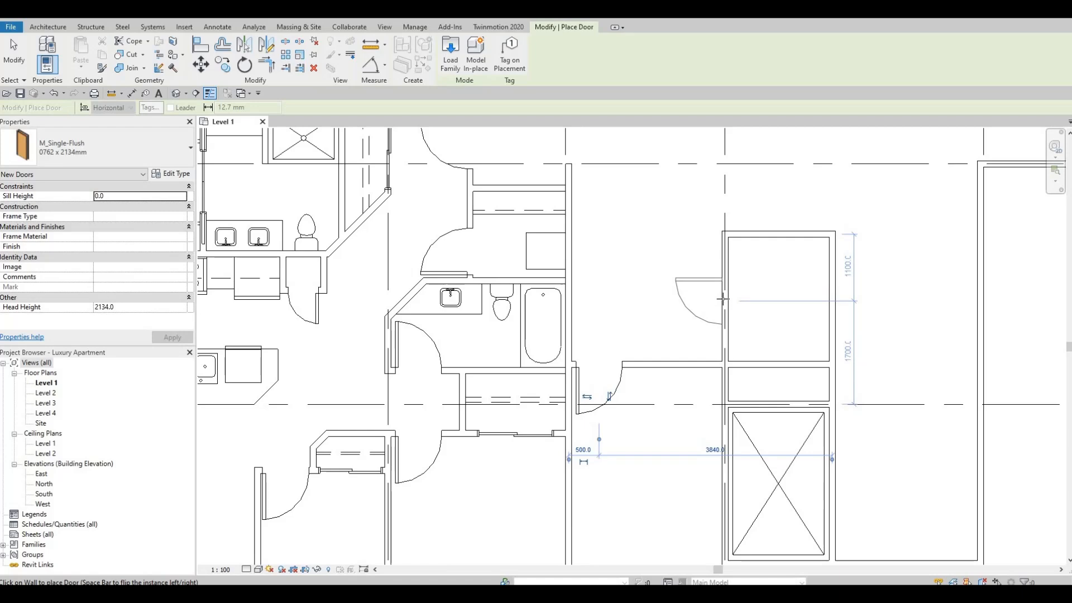
Place a matching single-flush door in the grid 5 wall of the small upper core room, 1100 mm from that room's upper wall.
left_click(723, 300)
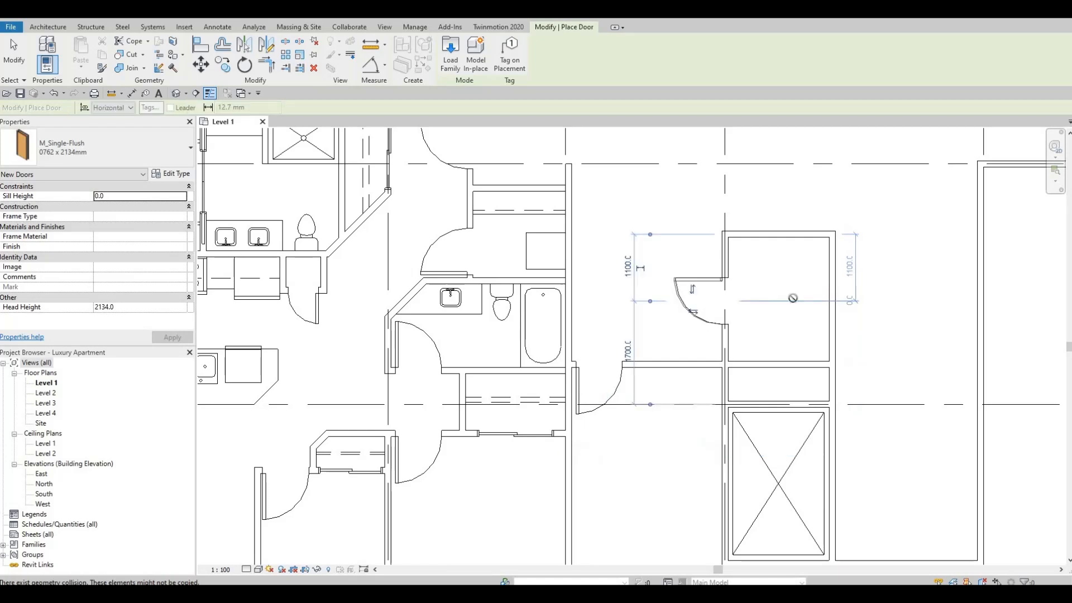
key("Escape")
key("Escape")
key("Escape")
Draw a horizontal INTERIOR WALL 1 partition about 1765 mm long across the small upper core room, above its new door.
middle_click_drag(839, 296, 778, 305)
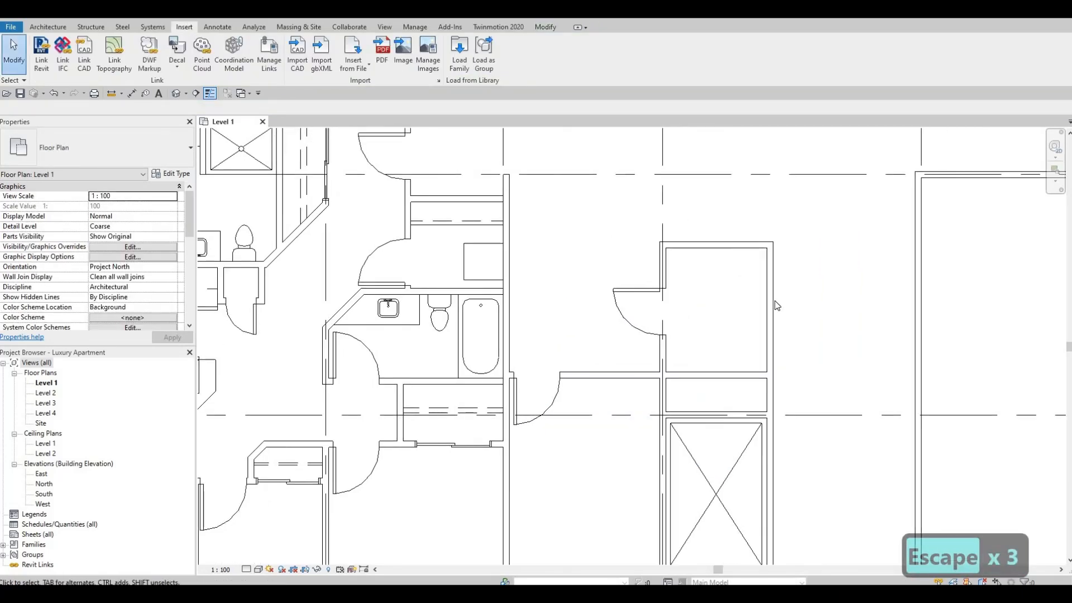
left_click(774, 305)
key("c")
key("s")
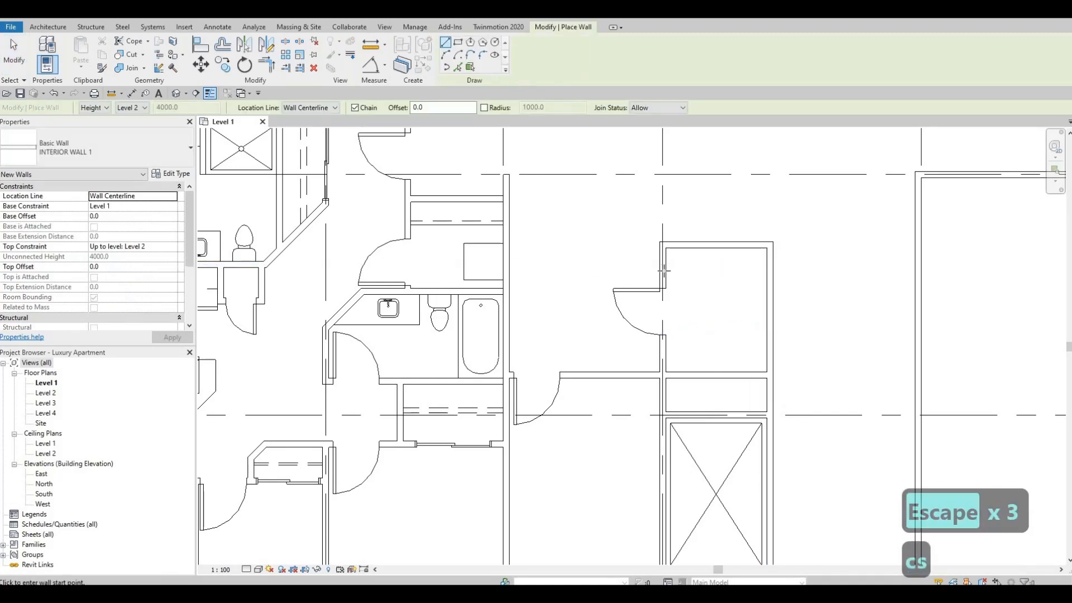
left_click(663, 271)
left_click(769, 273)
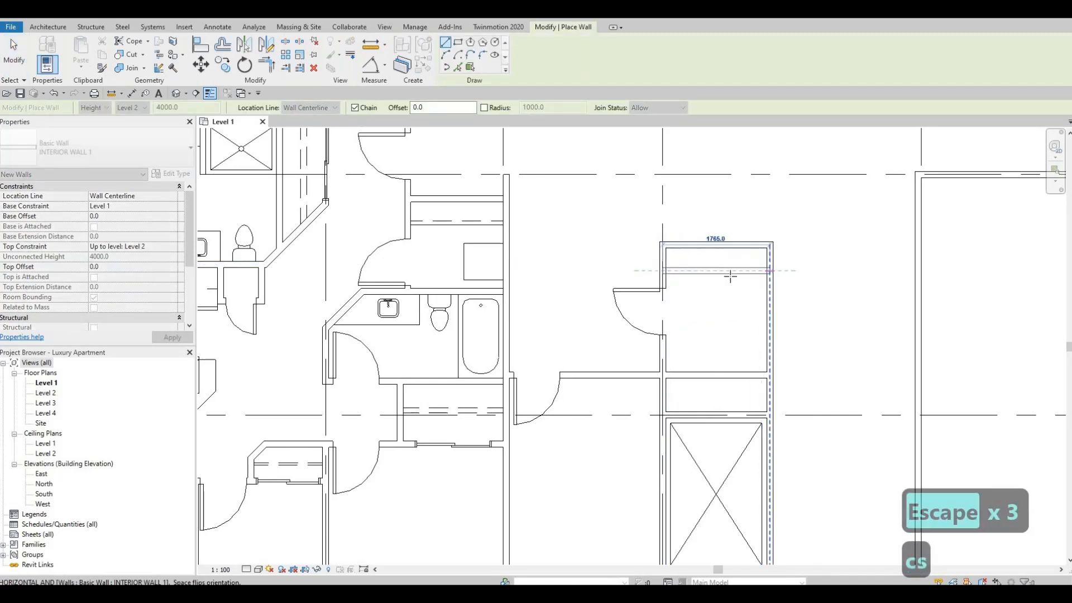
key("Escape")
key("Escape")
Nudge the new partition down to about 505 mm from the small room's upper wall.
left_click(724, 272)
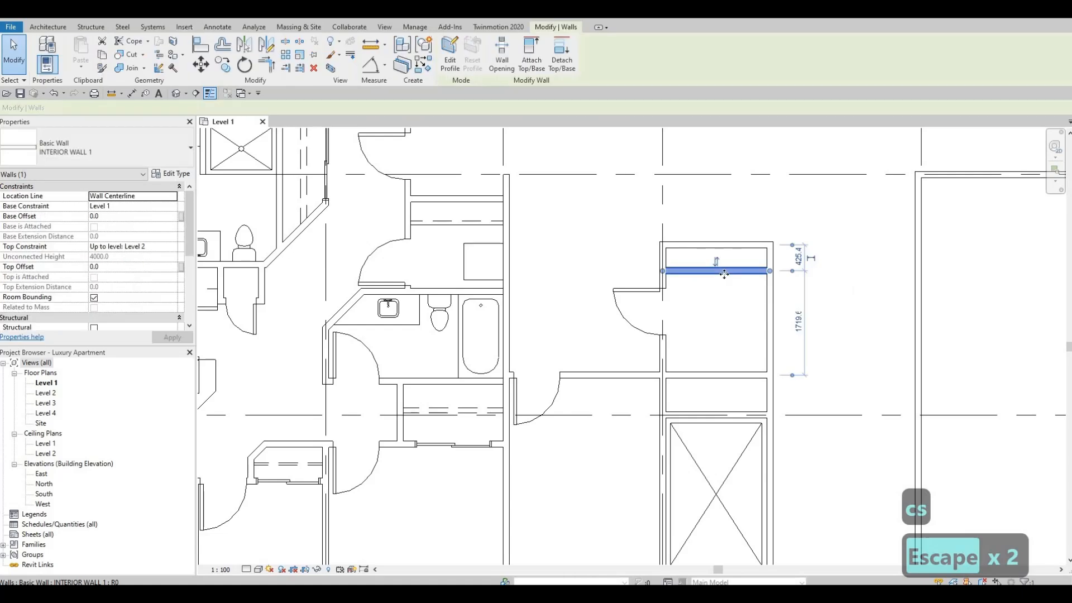
key("Down")
key("Down")
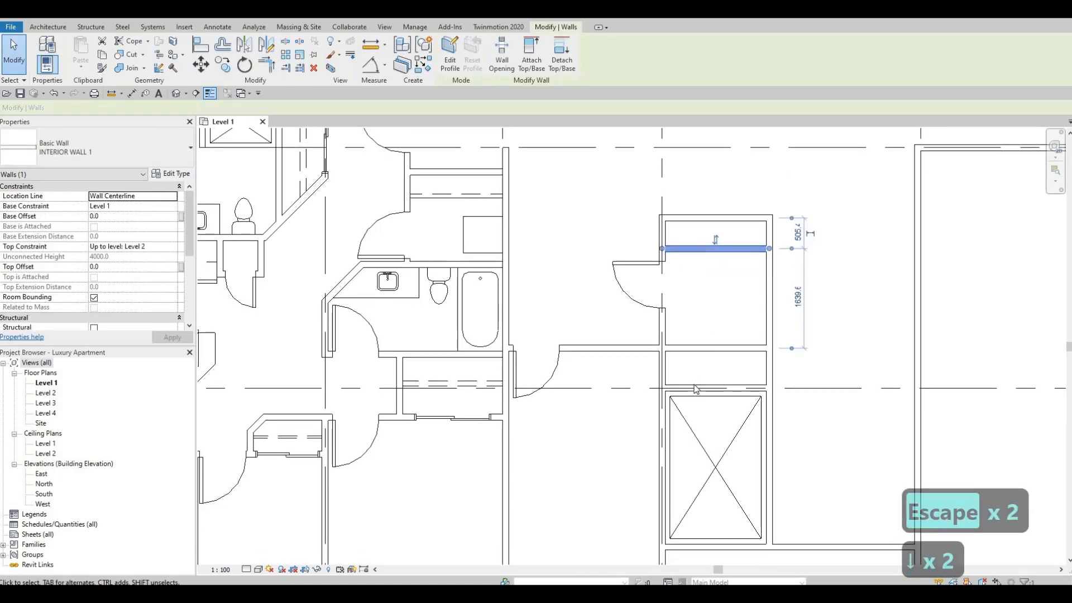
key("Escape")
key("Escape")
key("Escape")
Cross the narrow space just above the crossed shaft with two diagonal thin detail lines between its opposite corners.
left_click(701, 444)
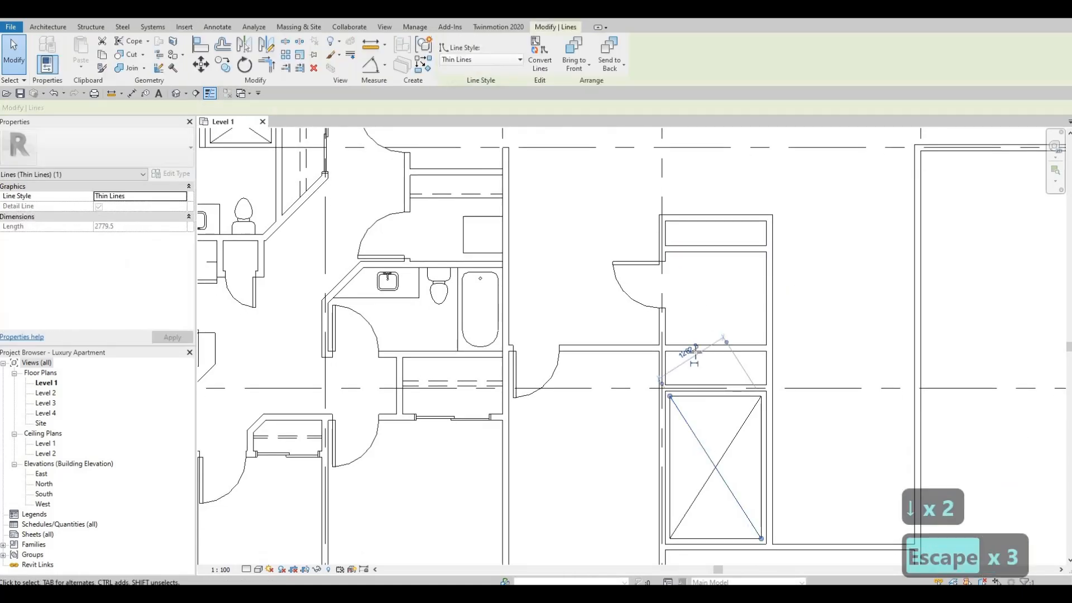
key("c")
key("s")
scroll(663, 350, "up", 2)
scroll(663, 351, "up", 2)
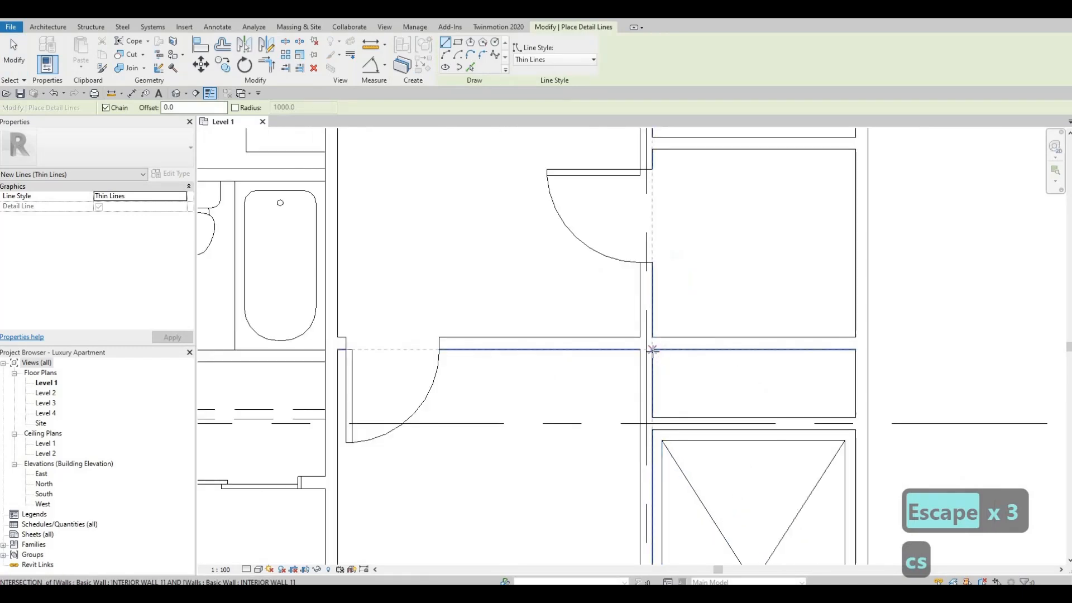
left_click(652, 350)
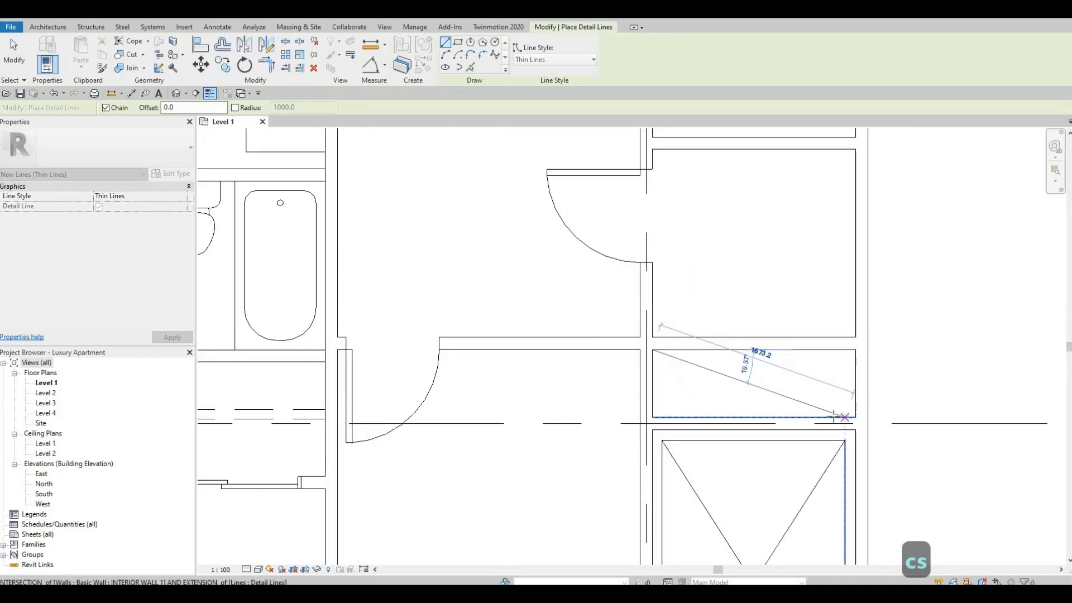
left_click(855, 417)
key("Escape")
left_click(652, 416)
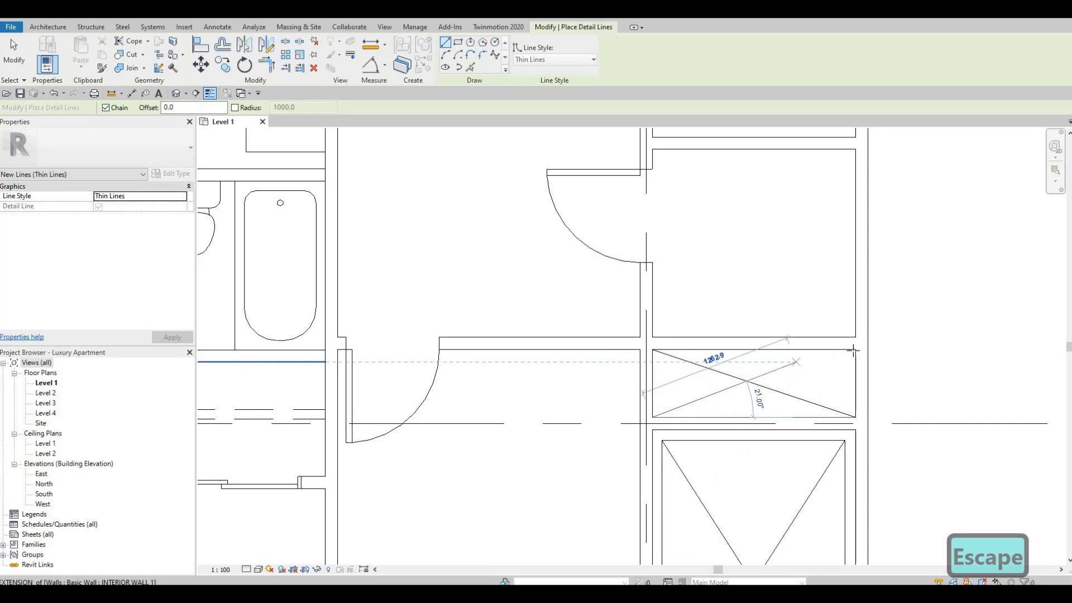
left_click(855, 350)
key("Escape")
Cross the narrow space at the upper end of the core with two diagonal thin detail lines between its opposite corners.
middle_click_drag(654, 226, 629, 457)
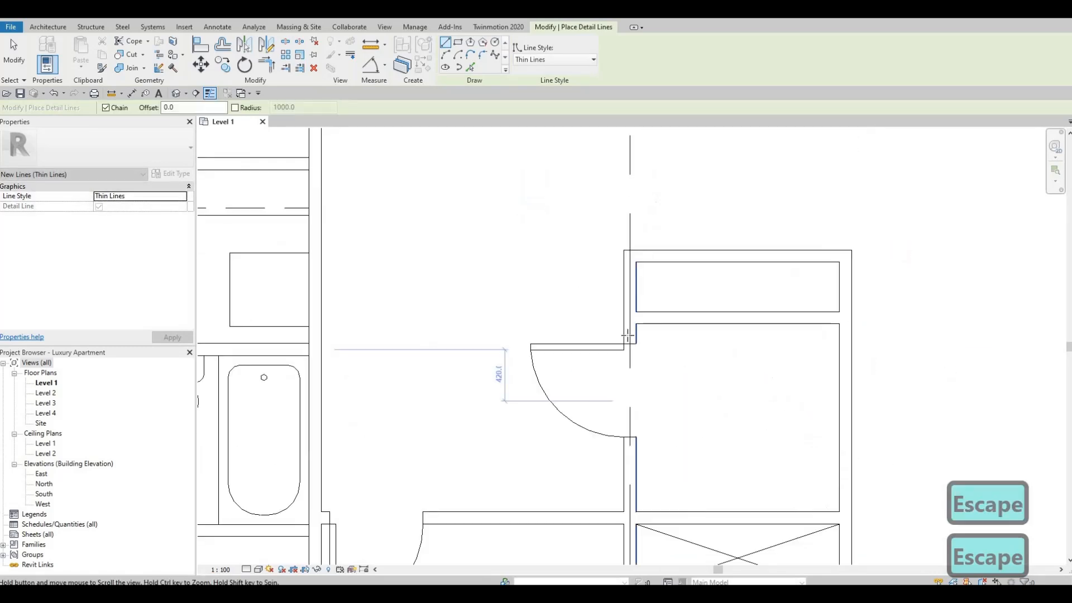
left_click(628, 319)
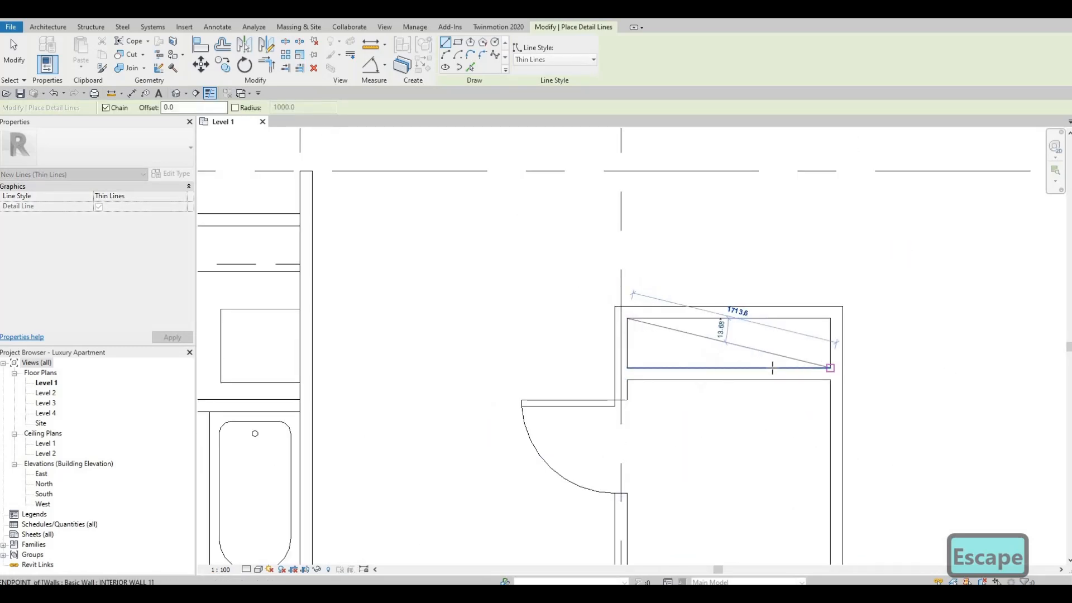
left_click(830, 367)
key("Escape")
left_click(627, 367)
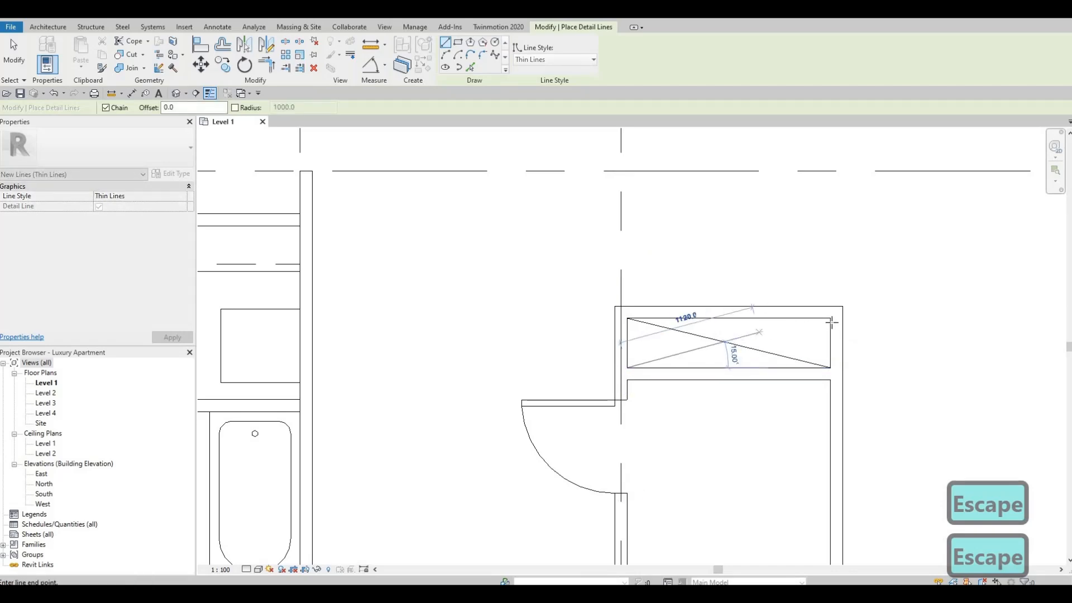
left_click(830, 319)
key("Escape")
scroll(702, 352, "down", 3)
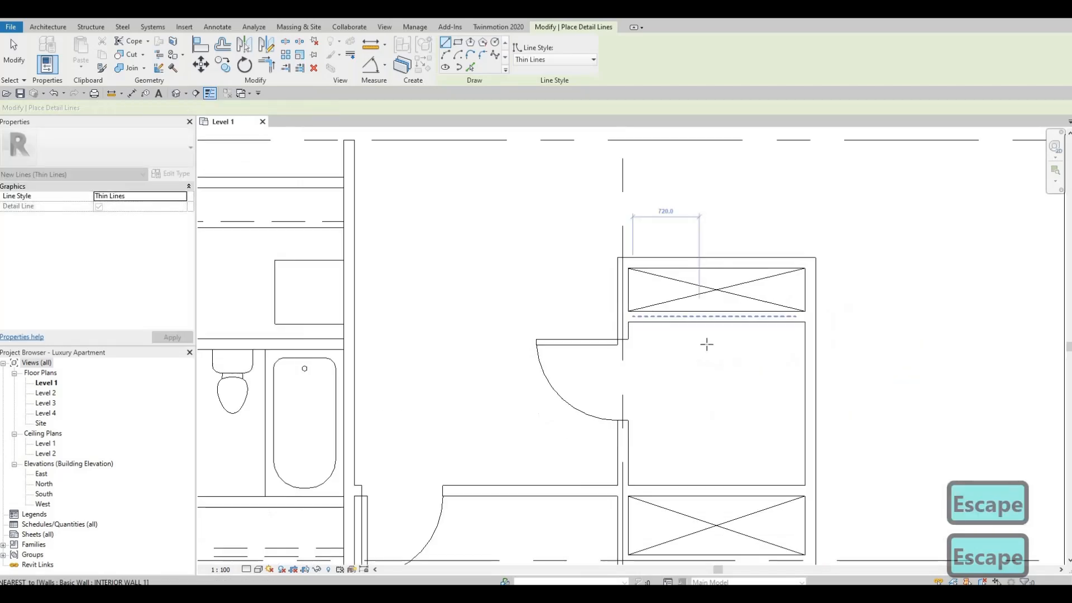
scroll(708, 350, "down", 2)
key("Escape")
Review the crossed shafts, partitions and new doors of the core between grids 4 and 6.
scroll(665, 402, "up", 5)
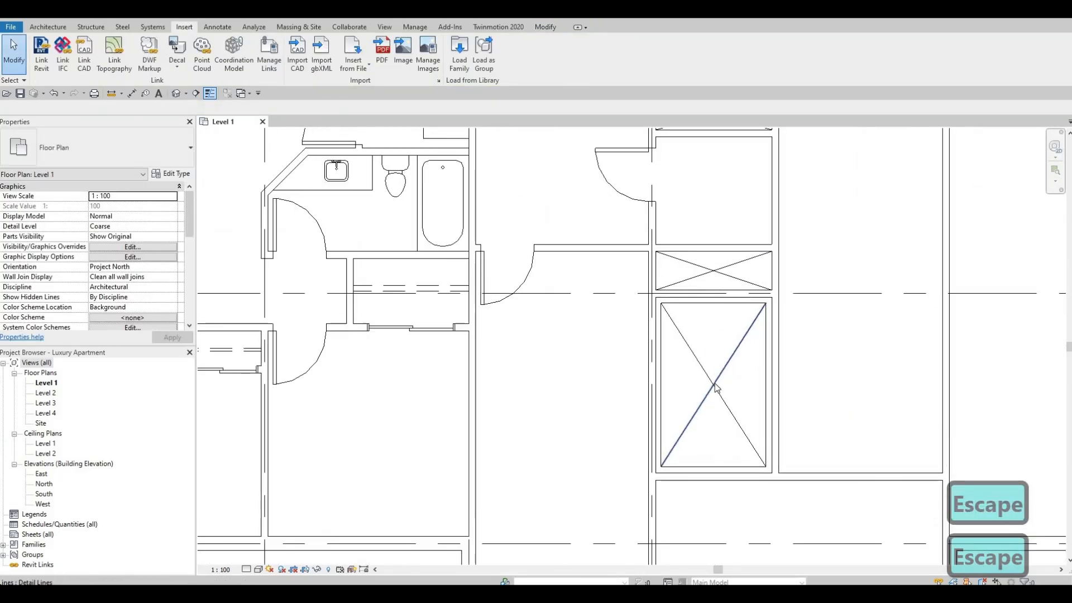
scroll(690, 387, "down", 1)
middle_click_drag(665, 402, 740, 367)
scroll(740, 367, "down", 1)
key("Escape")
mouse_move(694, 313)
middle_mouse_down()
mouse_move(687, 377)
mouse_move(688, 326)
middle_mouse_up()
scroll(687, 375, "down", 1)
key("F1")
scroll(788, 302, "up", 2)
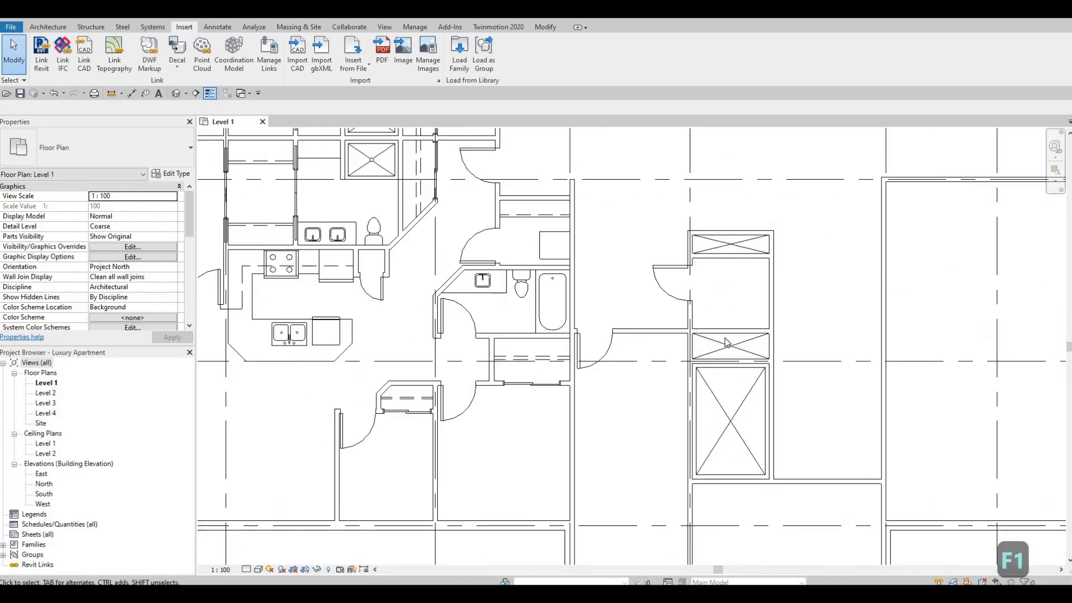
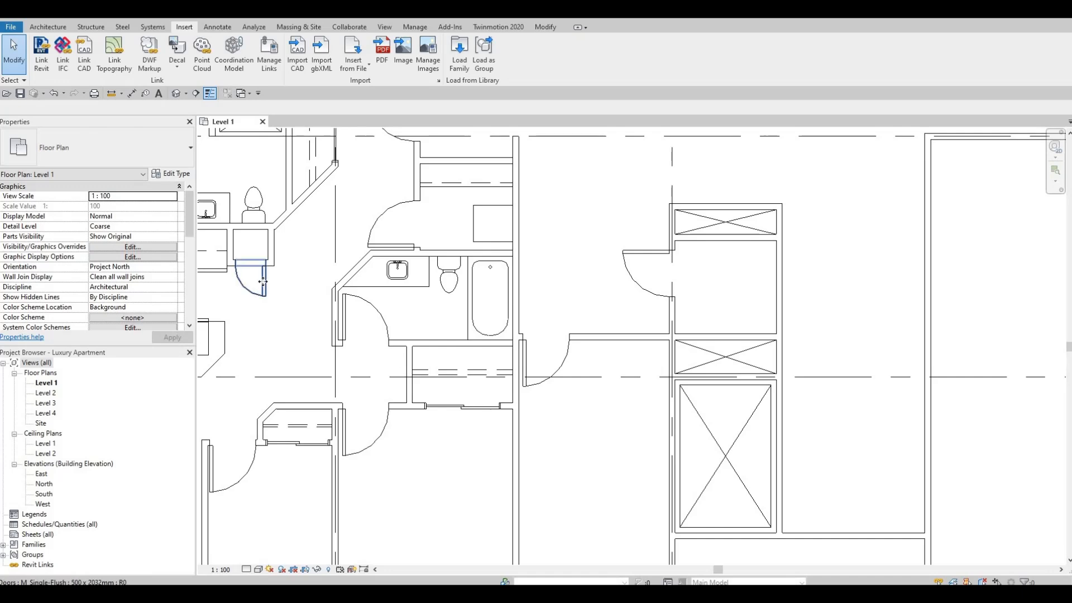
Place a matching 500 x 2032mm single-flush door in the wall above the crossed space over the elevator shaft, swinging up into the small room.
left_click(266, 282)
key("c")
key("s")
scroll(725, 335, "up", 1)
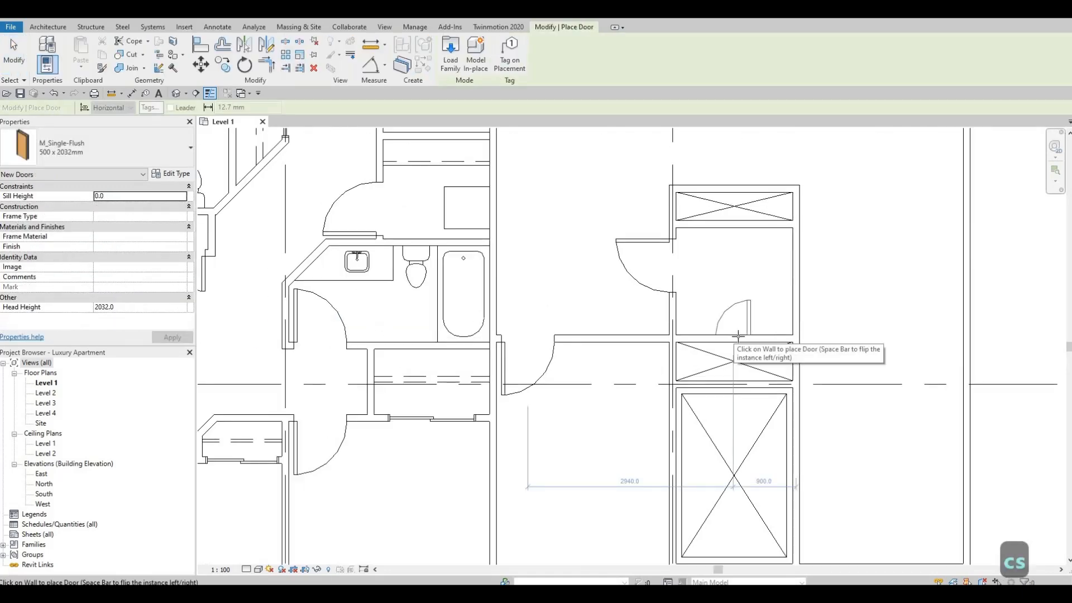
key("Escape")
key("Escape")
scroll(726, 312, "down", 3)
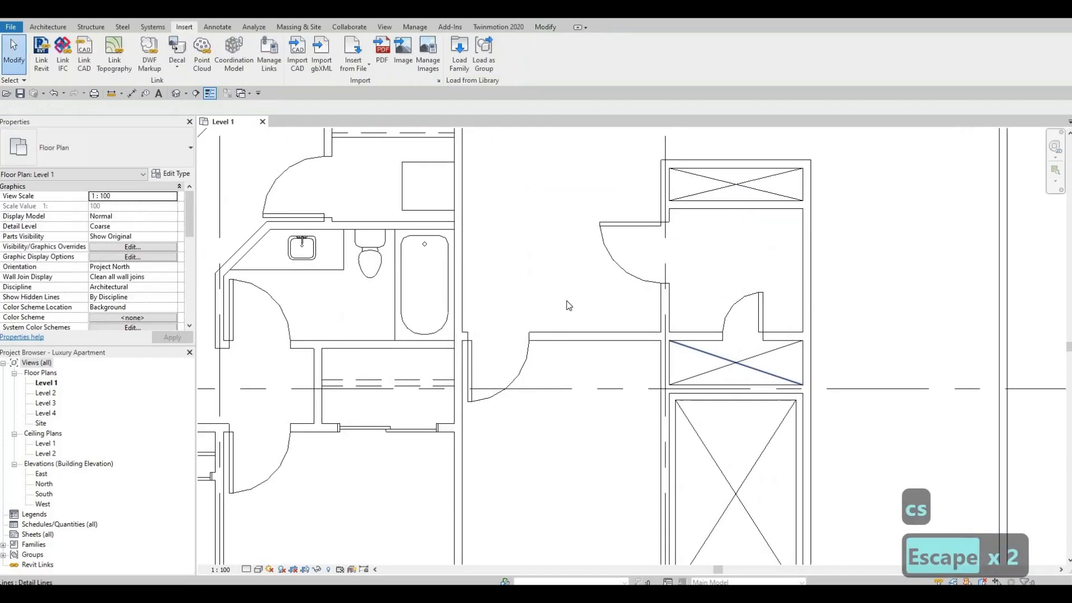
middle_click_drag(922, 324, 626, 296)
key("Escape")
scroll(657, 289, "up", 6)
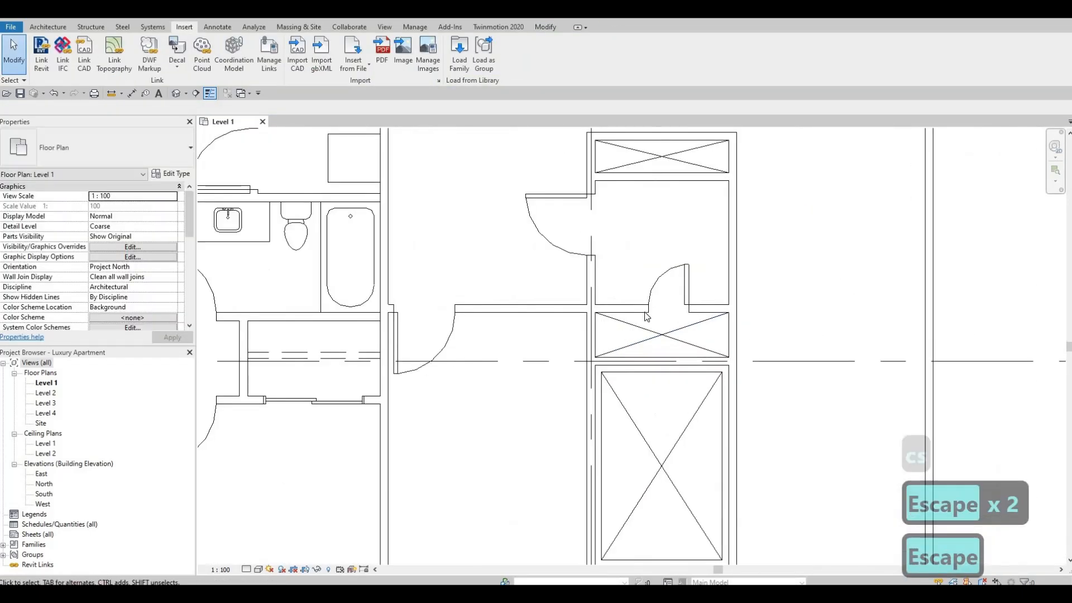
Nudge the new 500 x 2032mm door slightly left along its wall to centre it on the narrow space below.
left_click(654, 286)
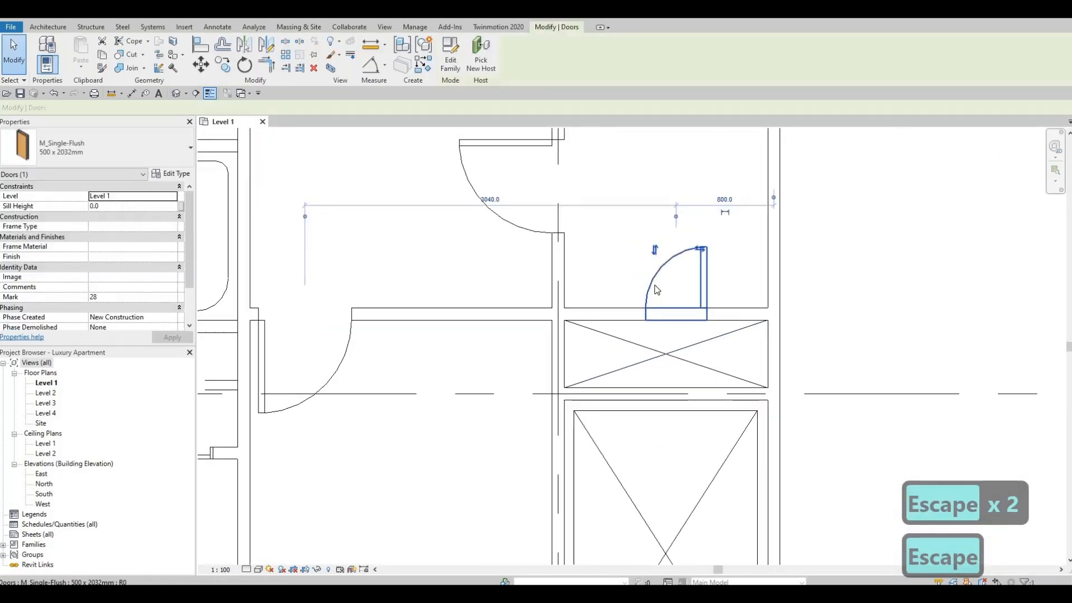
key("Left")
key("Left")
key("Left")
key("Left")
key("Escape")
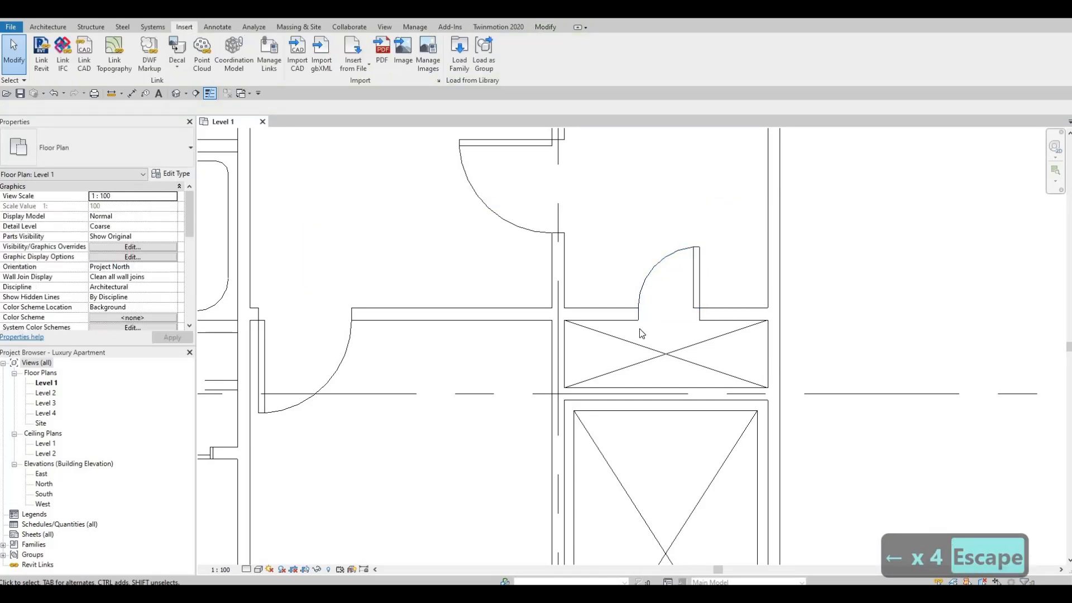
Delete the two diagonal detail lines in the narrow space below the new door.
scroll(664, 358, "up", 1)
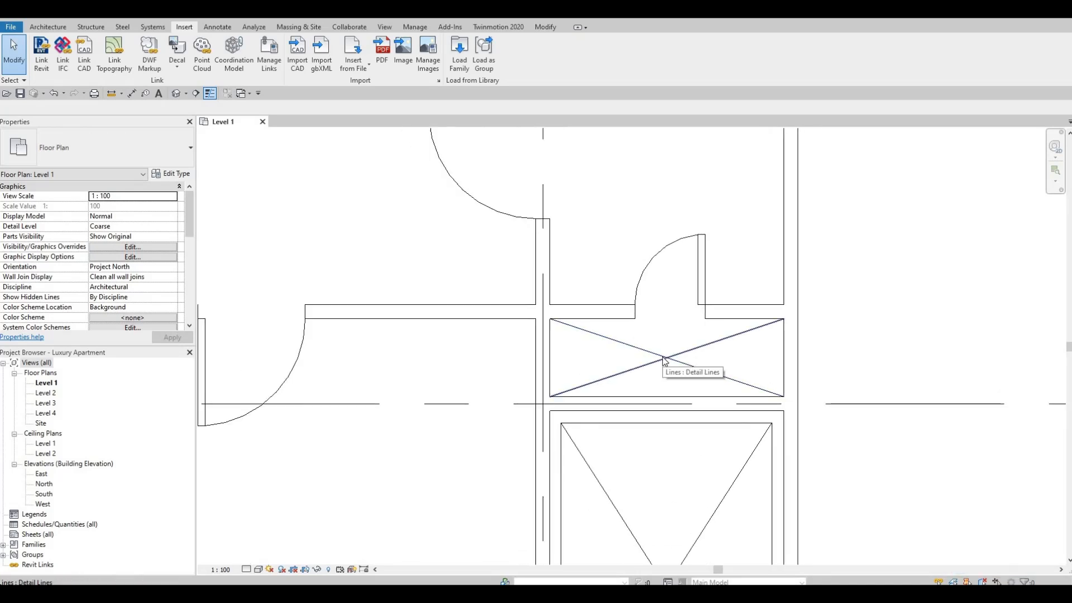
left_click(665, 361)
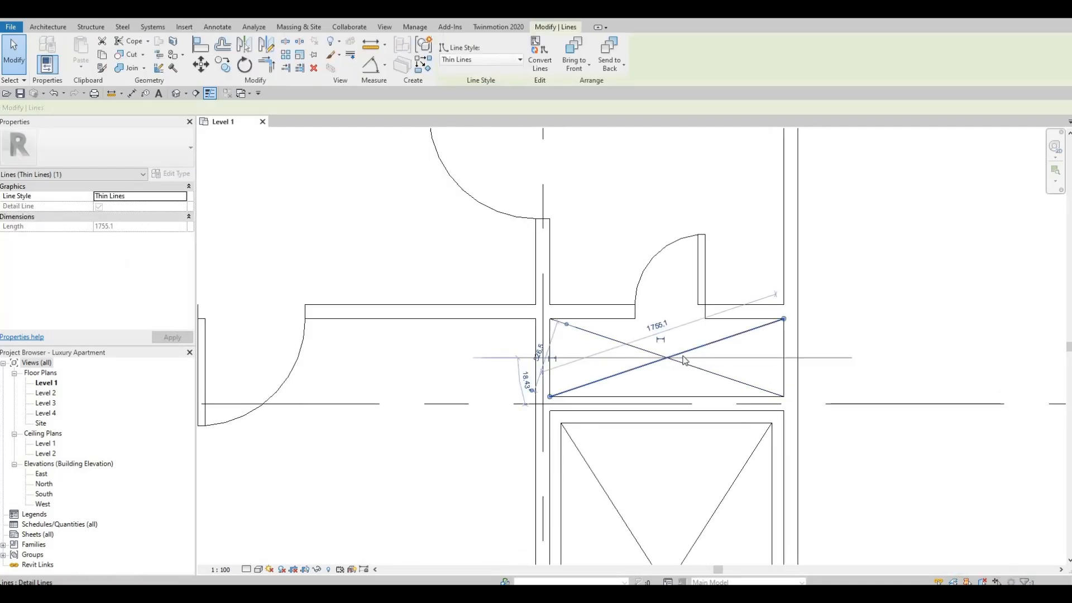
key("Delete")
left_click(585, 327)
key("Delete")
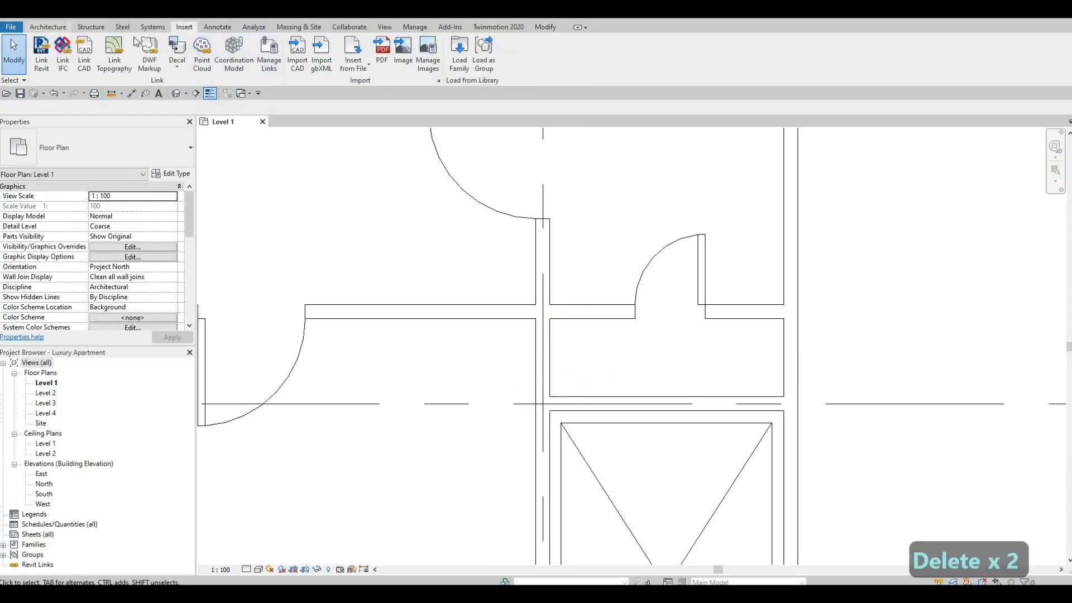
Draw a thin detail-line circle with a radius of about 240 mm in the narrow space below the new door.
left_click(64, 29)
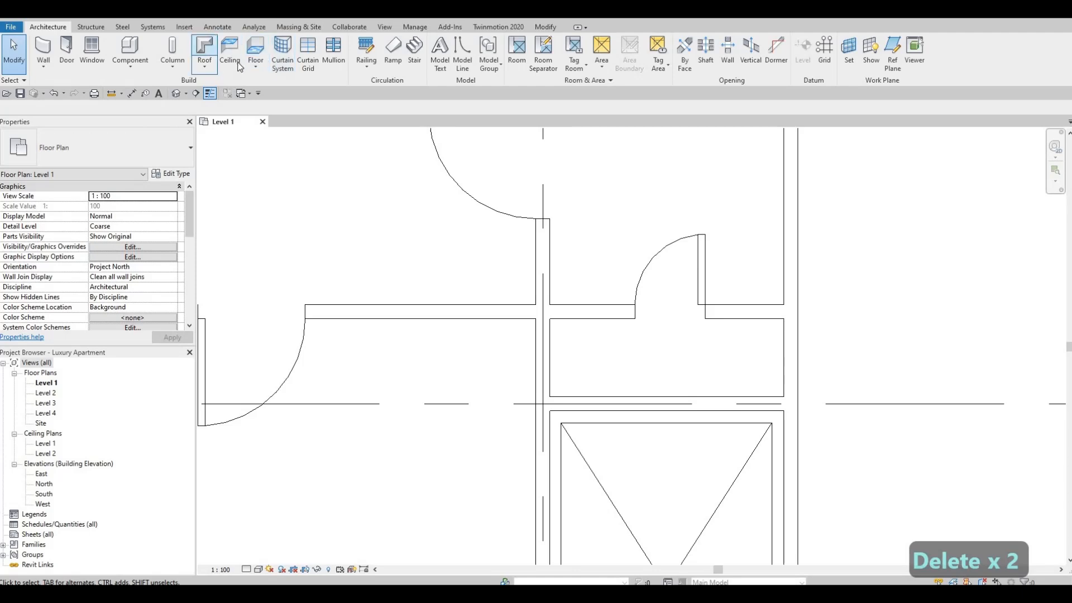
left_click(215, 28)
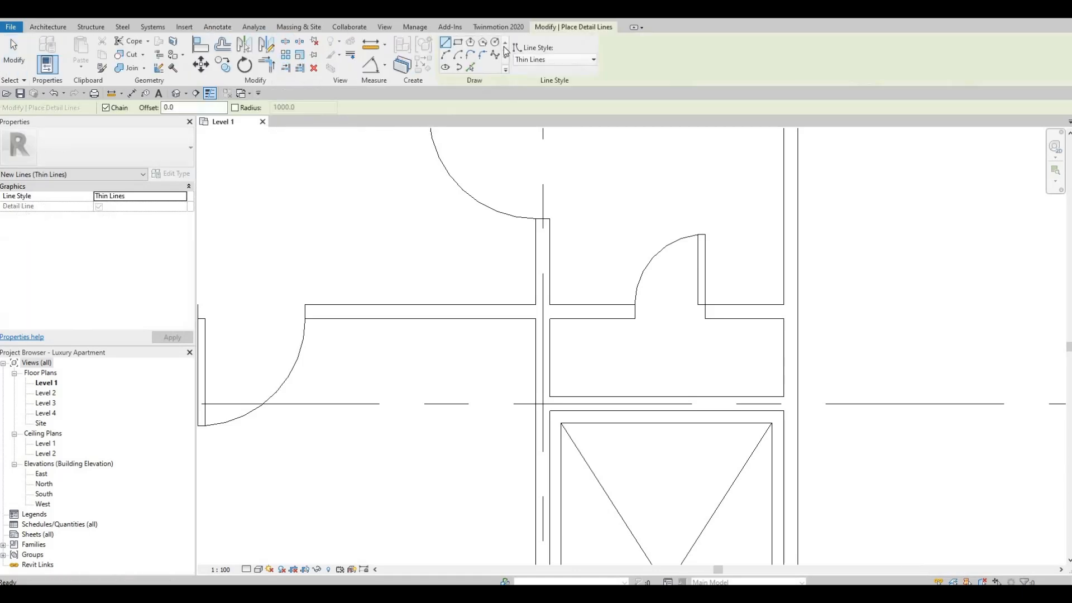
left_click(662, 345)
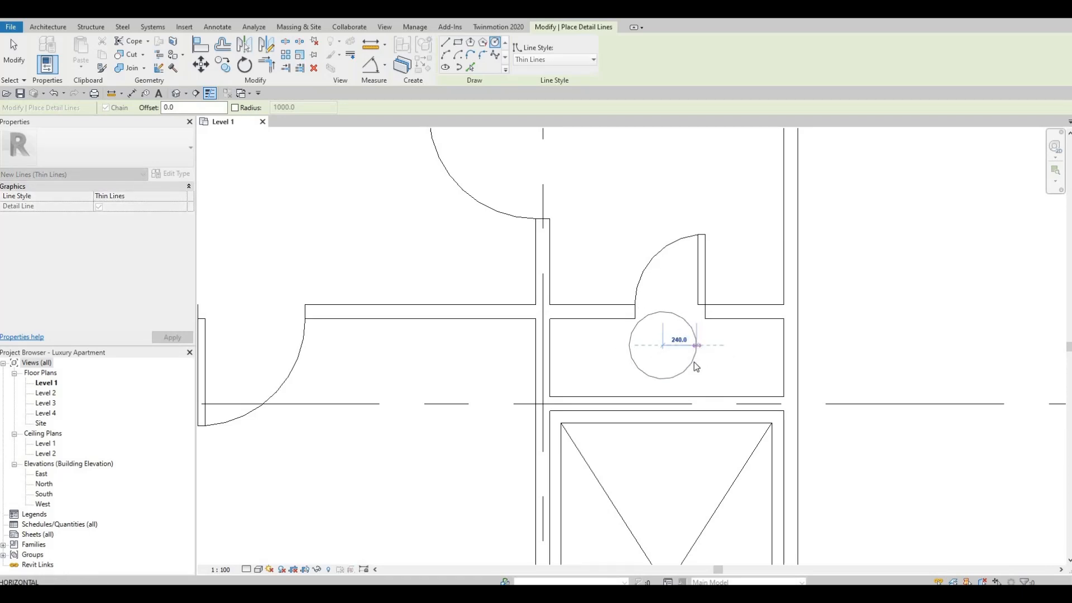
left_click(691, 363)
key("Escape")
key("Escape")
Nudge the circle down and right within the narrow space and enlarge its radius to about 280 mm.
left_click(691, 363)
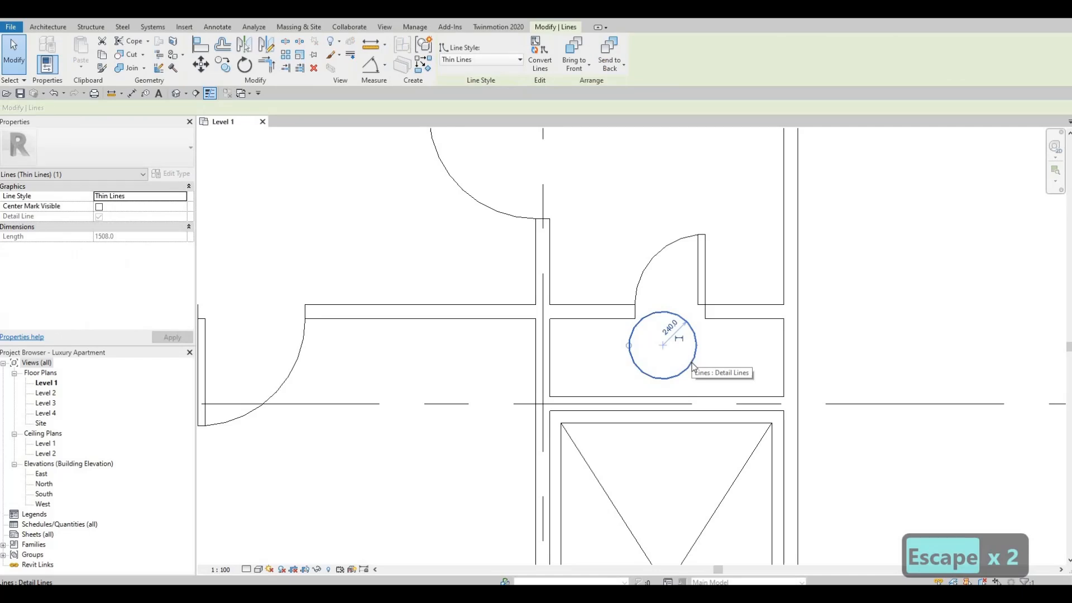
key("Down")
key("Down")
key("Down")
key("Right")
key("Right")
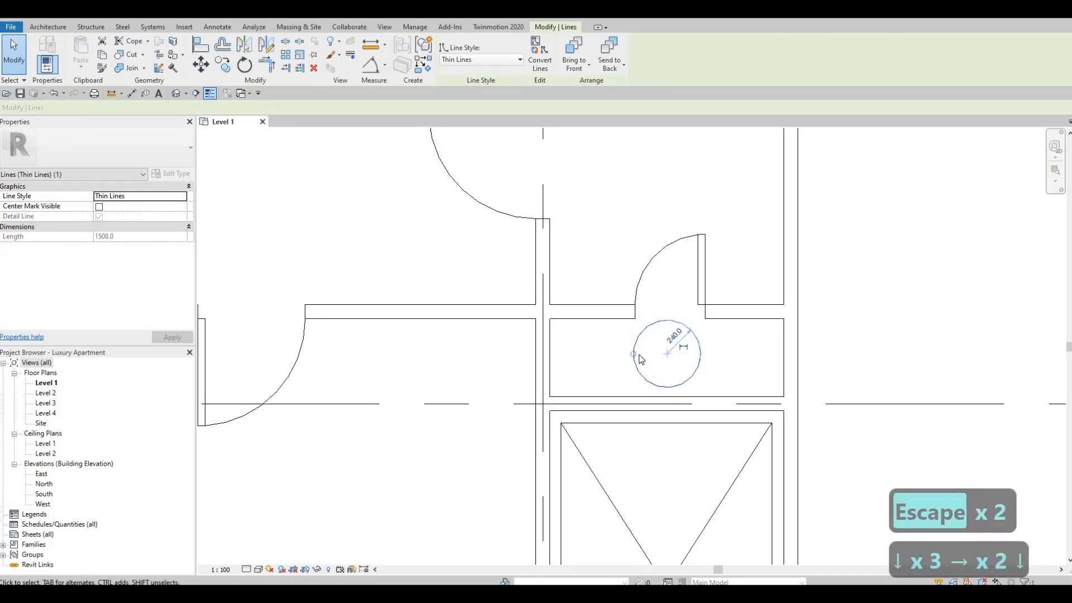
left_click_drag(630, 354, 685, 373)
key("Escape")
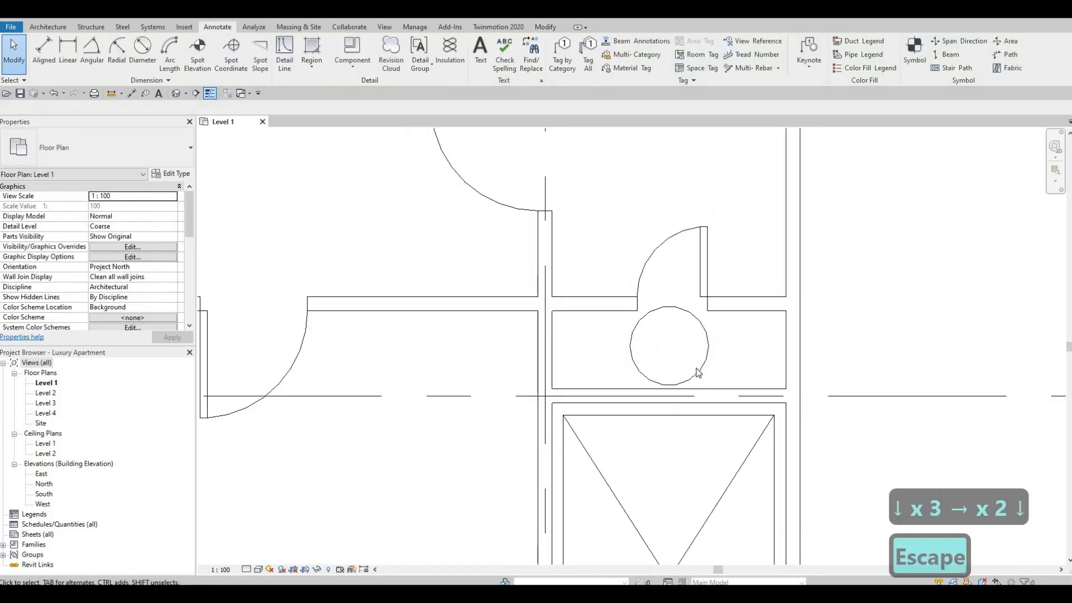
Nudge the enlarged circle slightly down and right to centre it in the narrow space.
scroll(670, 301, "up", 3)
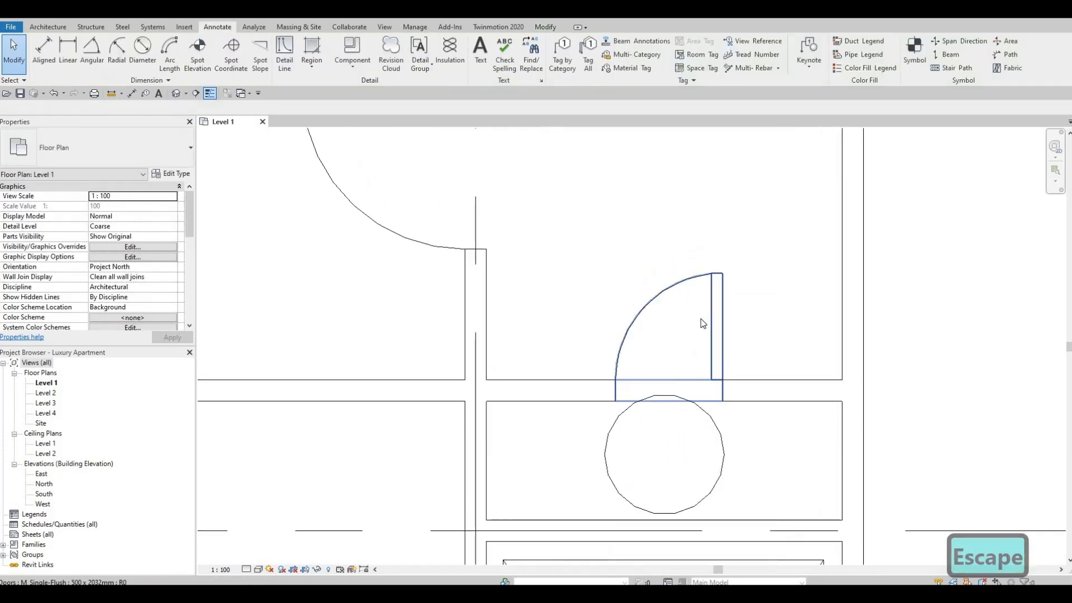
scroll(688, 316, "down", 1)
left_click(683, 346)
middle_click_drag(689, 319, 725, 239)
key("Escape")
scroll(724, 240, "down", 1)
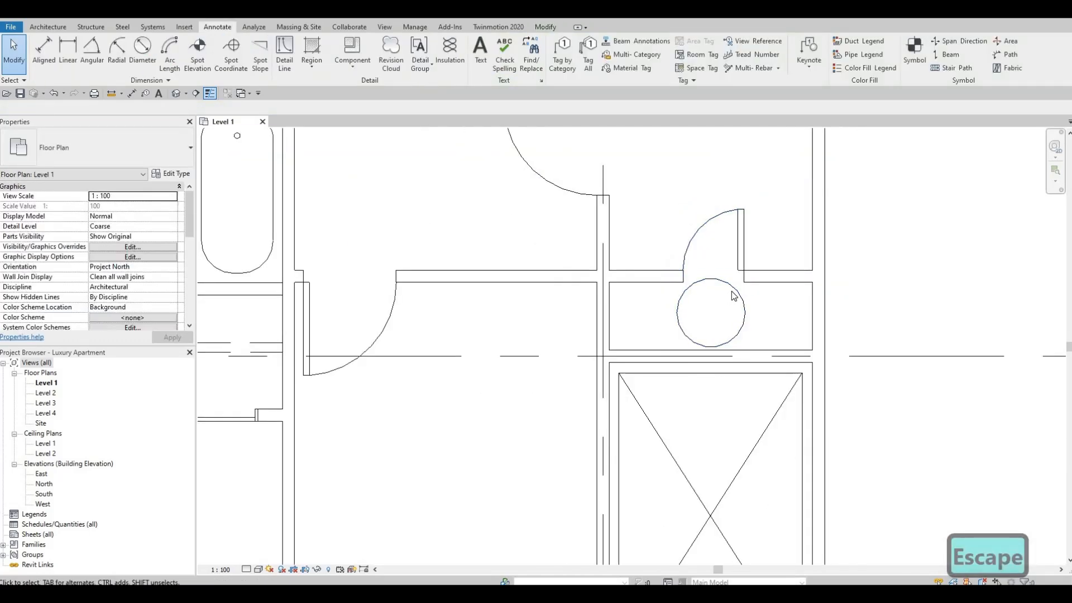
left_click(732, 291)
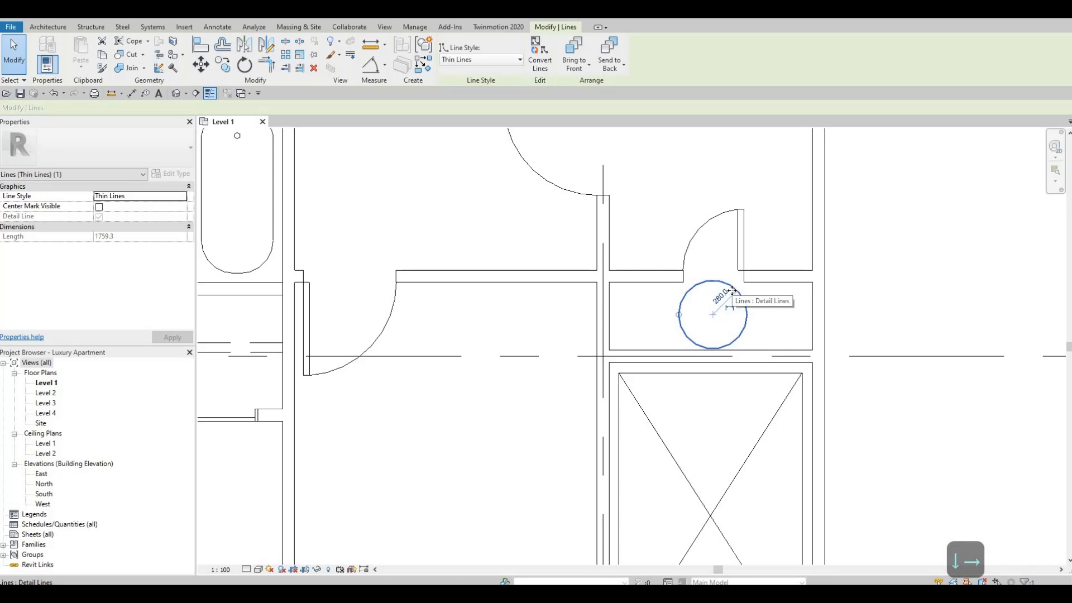
key("Right")
key("Escape")
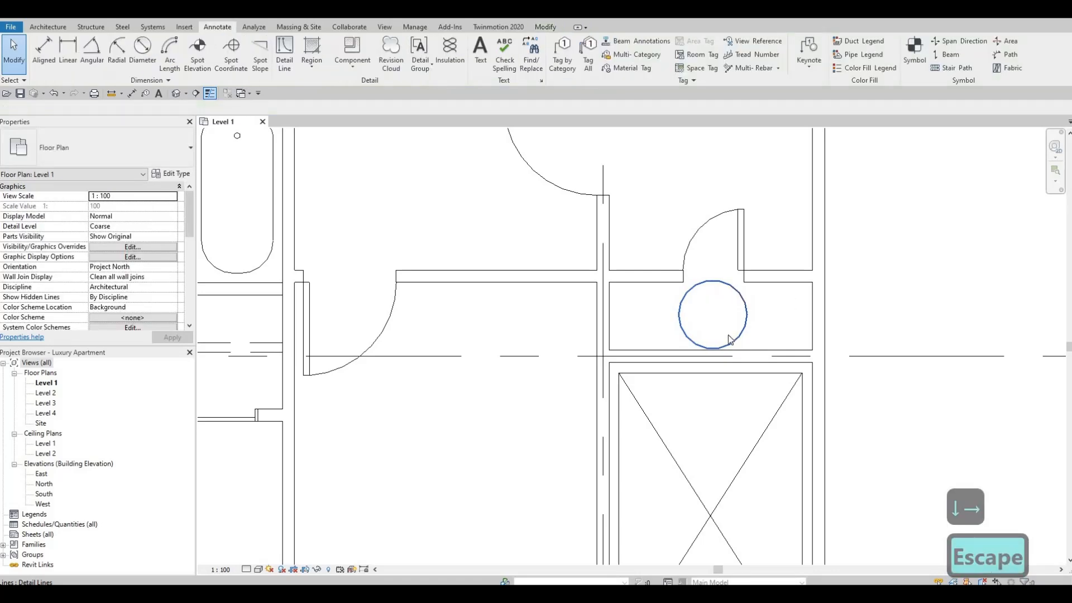
Draw a thin detail line across the large room below the core between grids 5 and 6, from its upper-left to its lower-right inner corner.
scroll(730, 339, "down", 5)
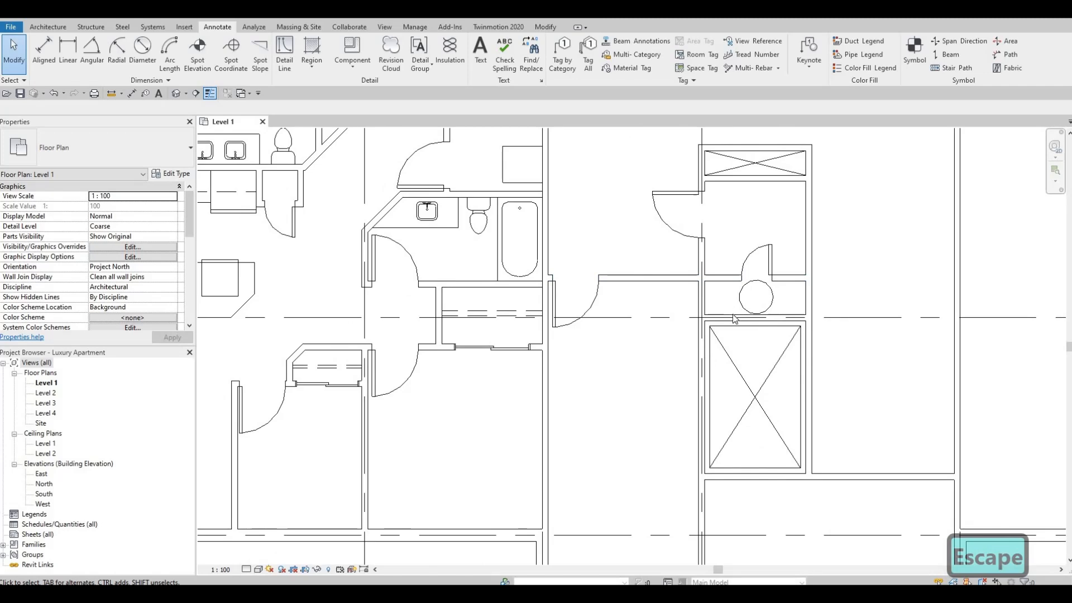
middle_click_drag(733, 315, 733, 370)
scroll(760, 292, "down", 5)
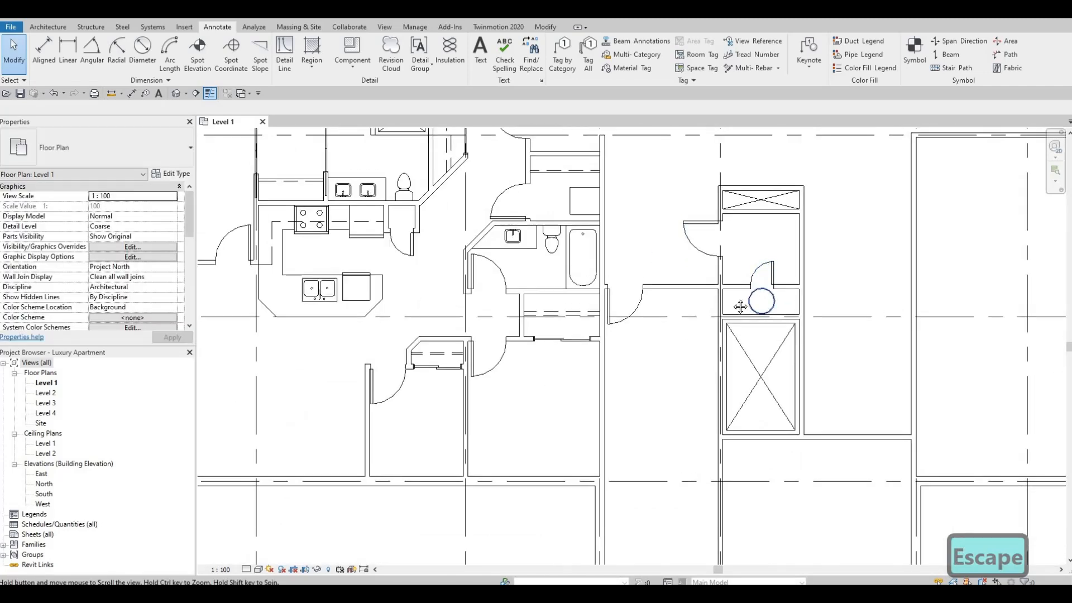
middle_click_drag(777, 334, 748, 263)
scroll(753, 312, "down", 1)
scroll(760, 268, "down", 2)
scroll(748, 273, "up", 2)
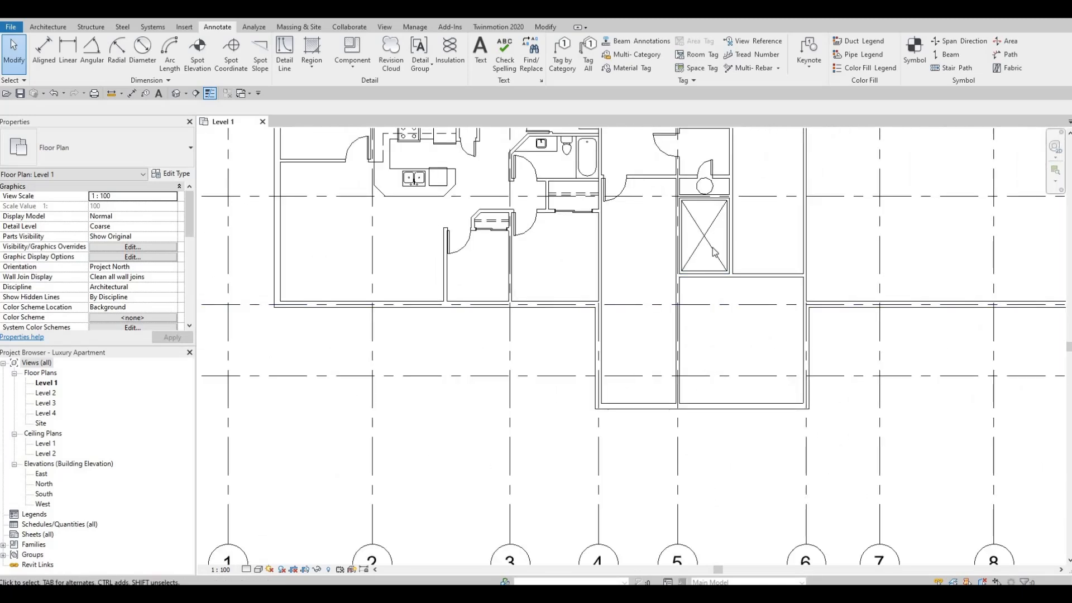
key("d")
key("l")
scroll(687, 276, "up", 1)
scroll(687, 276, "up", 3)
left_click(680, 266)
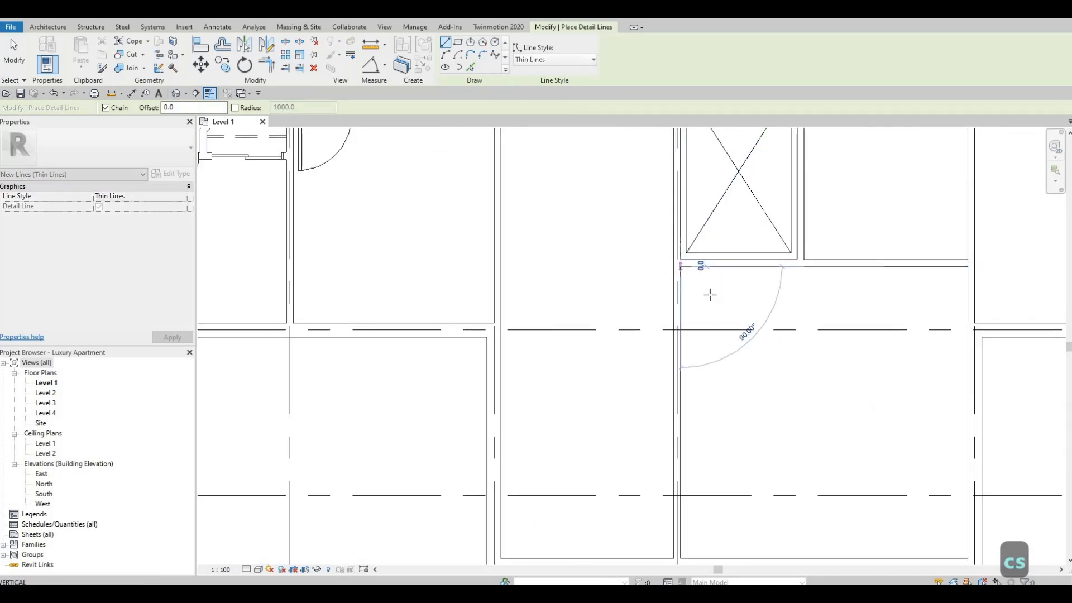
scroll(728, 352, "up", 5)
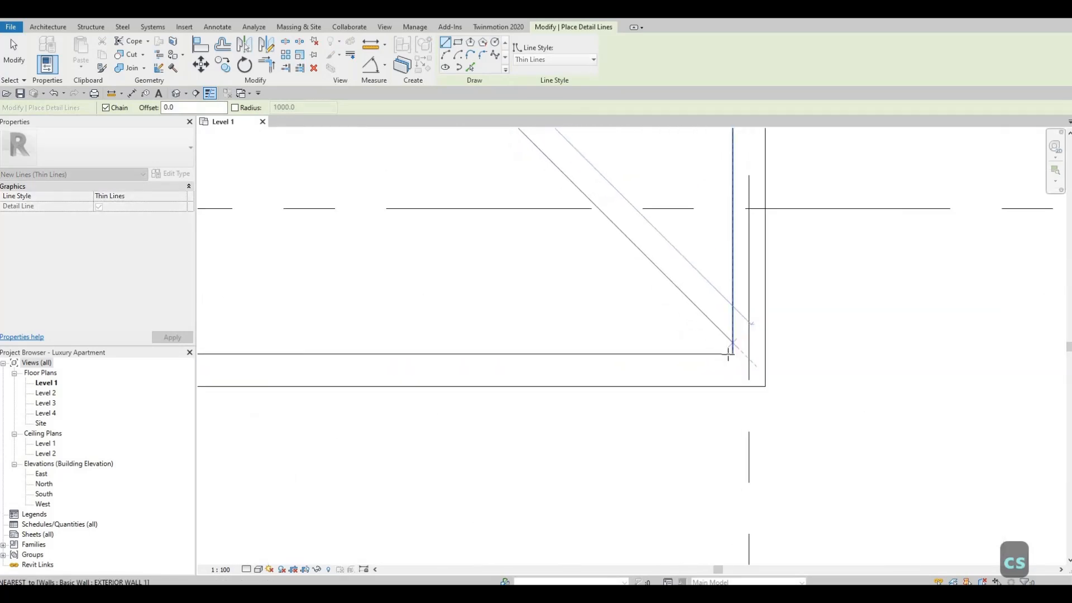
scroll(729, 350, "up", 2)
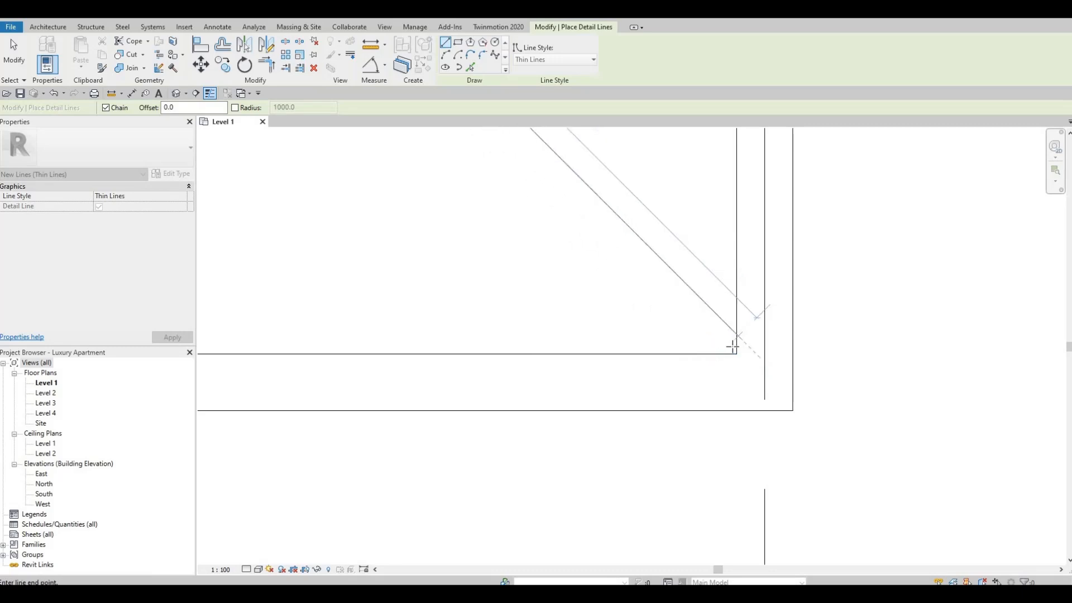
scroll(733, 351, "up", 1)
key("Tab")
left_click(735, 352)
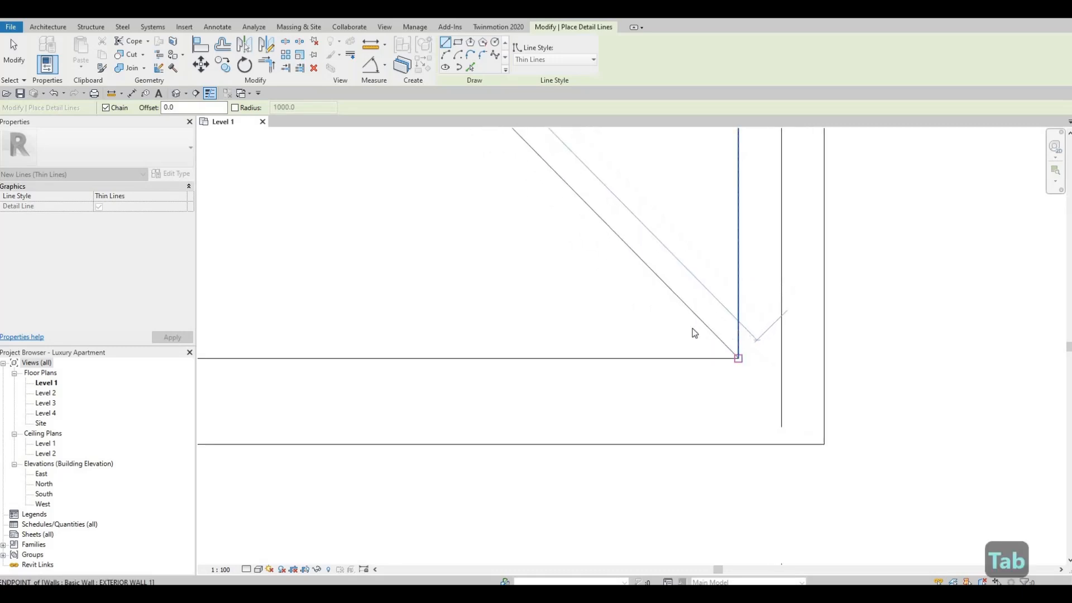
key("Escape")
Draw the second thin diagonal detail line across the same room, from its lower-left to its upper-right inner corner.
scroll(493, 376, "down", 3)
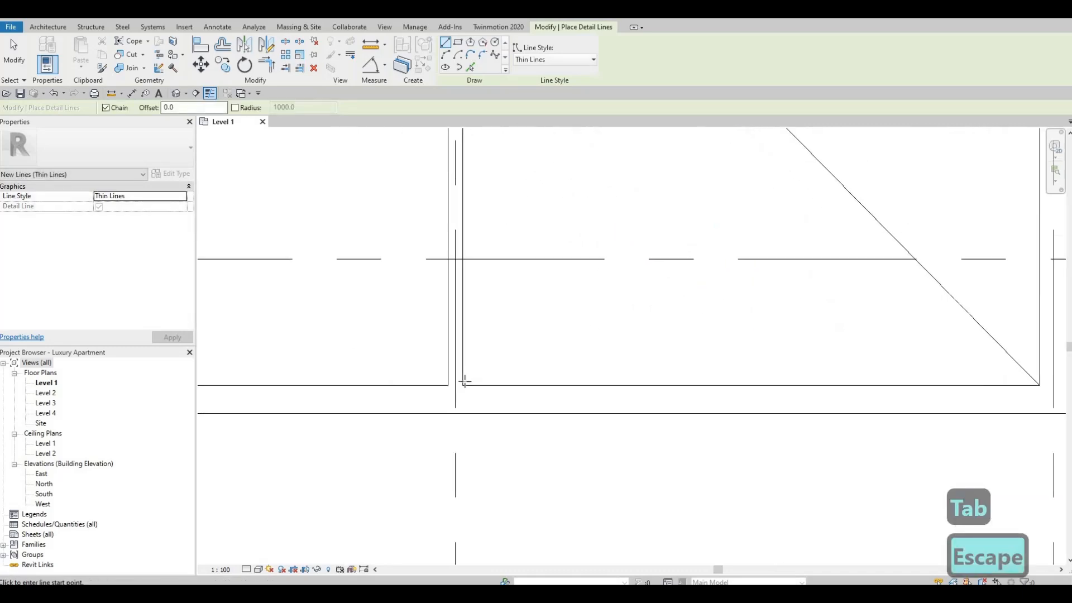
left_click(463, 385)
scroll(546, 281, "down", 3)
middle_click_drag(658, 220, 586, 446)
scroll(730, 258, "up", 3)
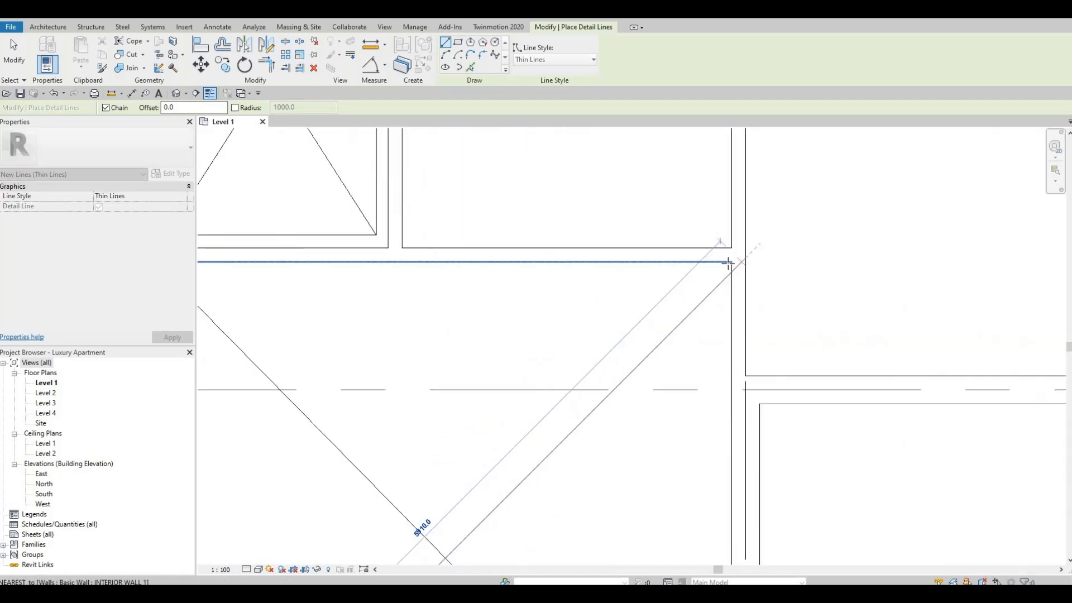
key("Tab")
left_click(730, 262)
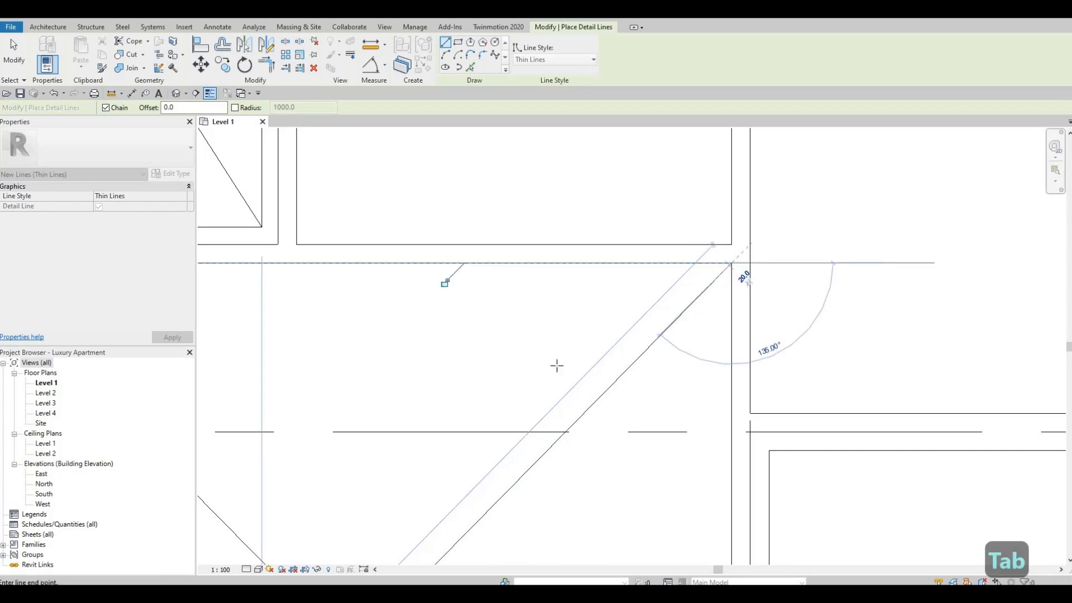
key("Escape")
scroll(529, 357, "down", 3)
scroll(698, 315, "down", 3)
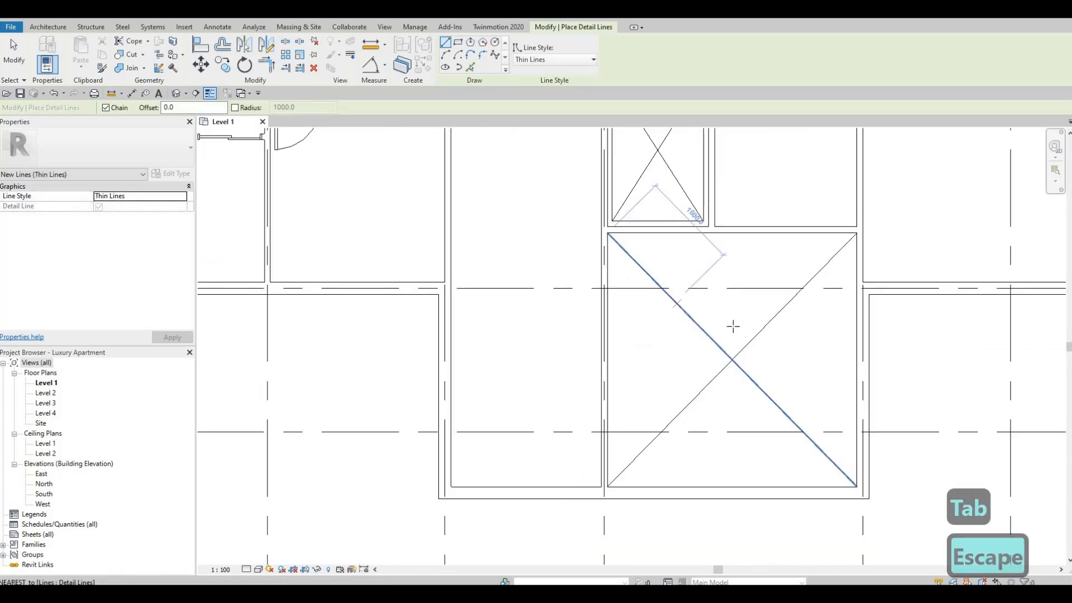
scroll(693, 346, "up", 2)
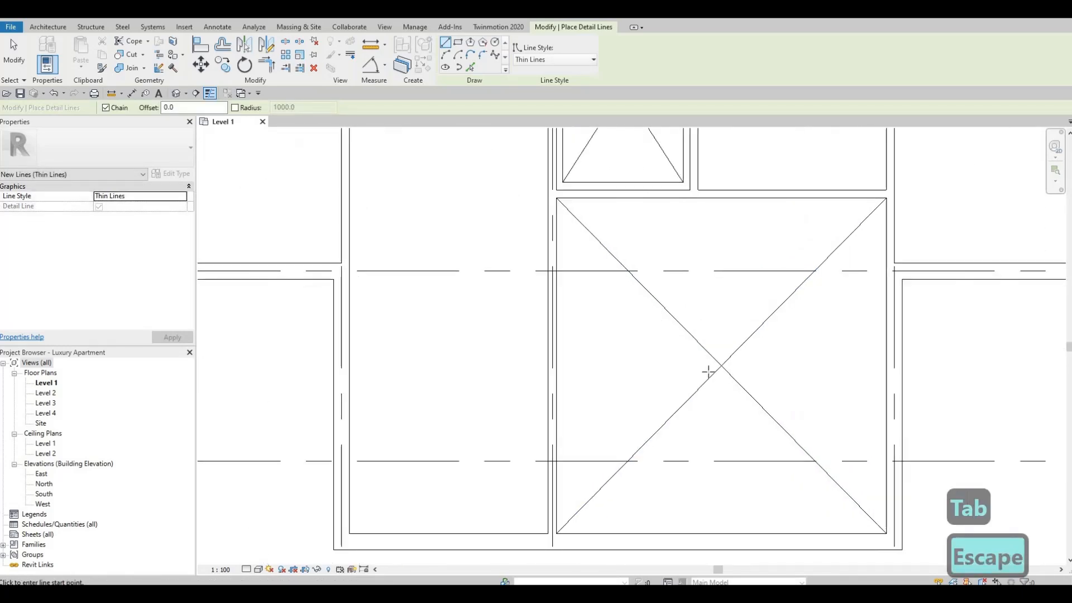
left_click(695, 342)
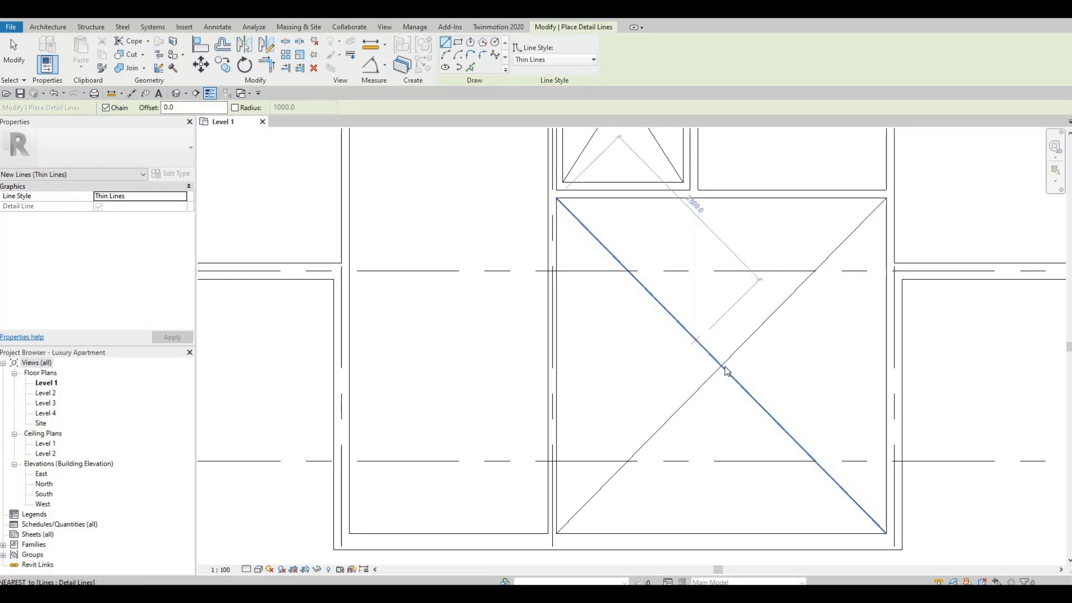
key("Escape")
key("Escape")
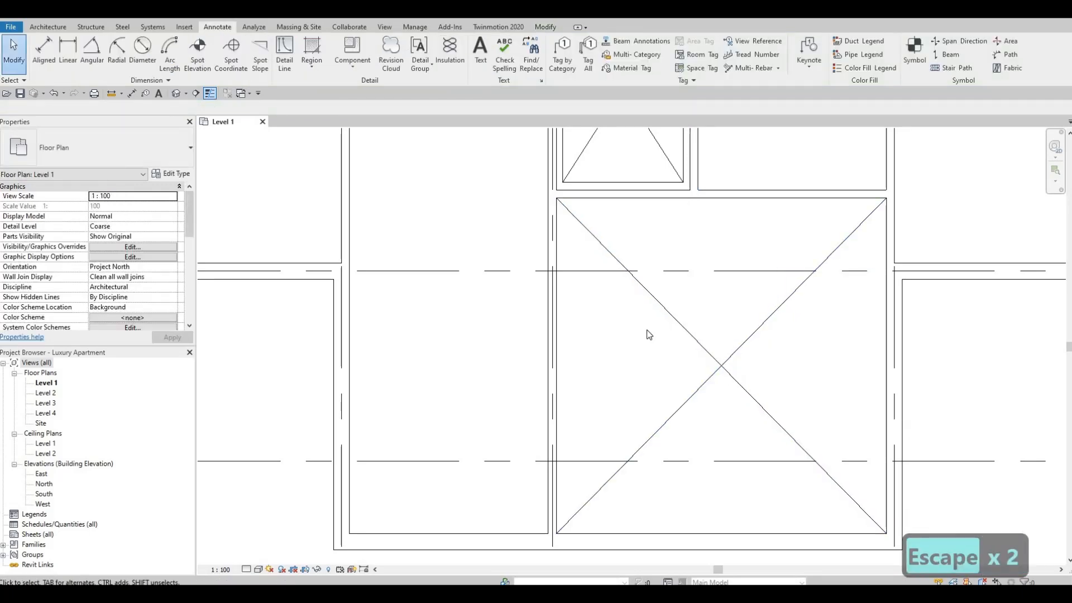
scroll(694, 327, "down", 4)
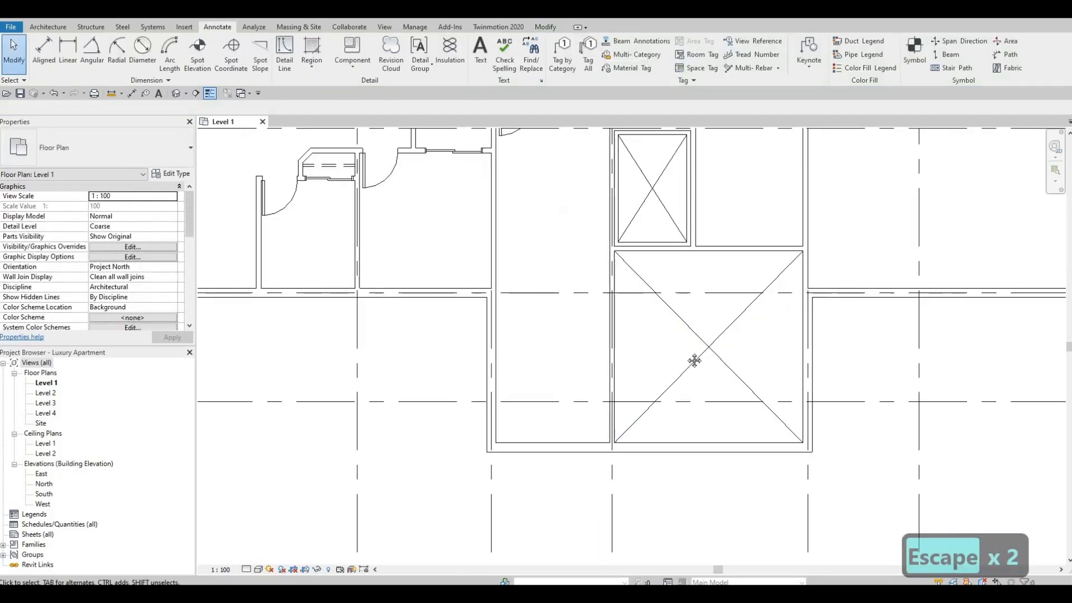
middle_click_drag(654, 357, 634, 402)
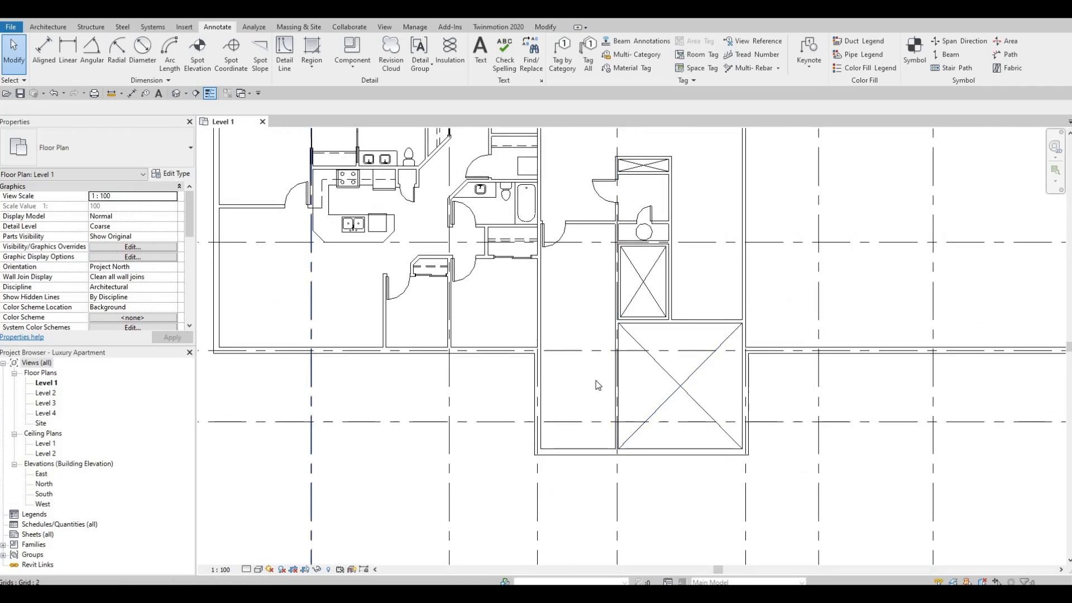
key("F1")
middle_click_drag(601, 401, 598, 411)
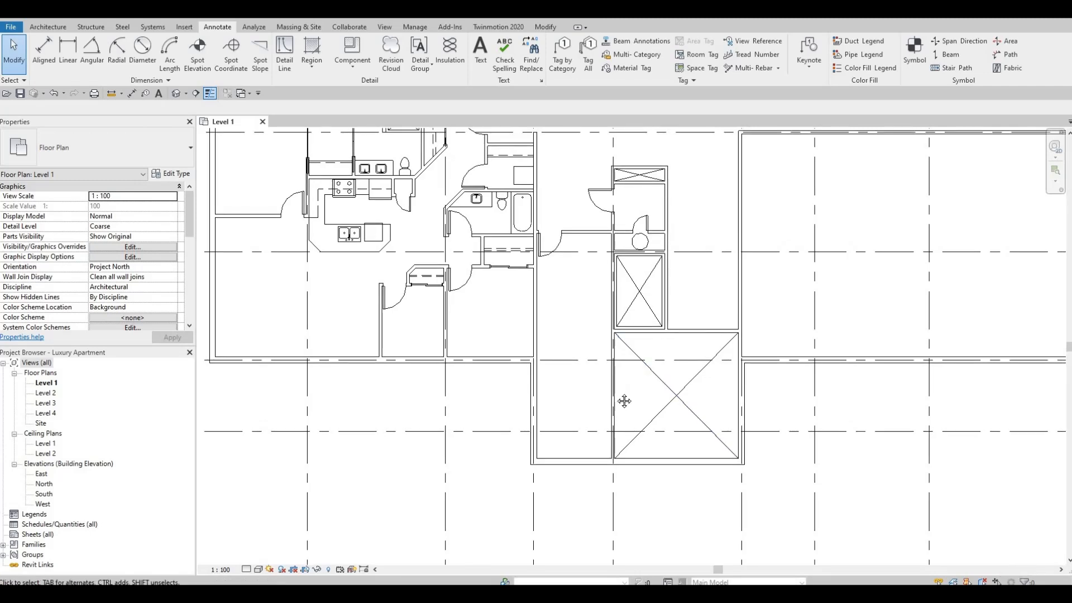
Delete both diagonal detail lines crossing the large room below the core between grids 5 and 6.
scroll(622, 399, "down", 4)
scroll(601, 341, "up", 3)
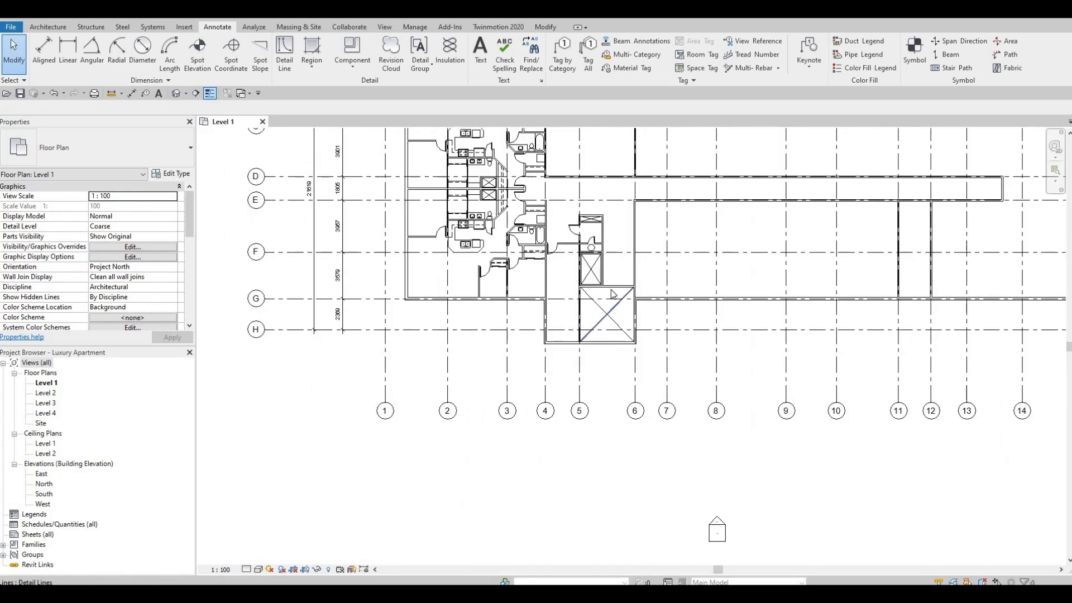
key("Tab")
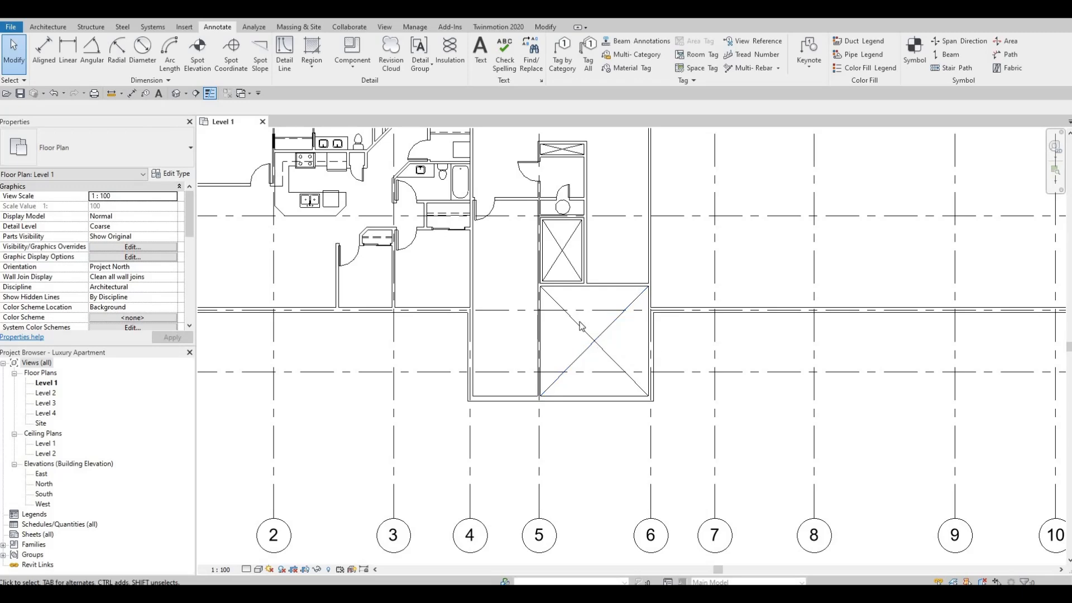
left_click(613, 334)
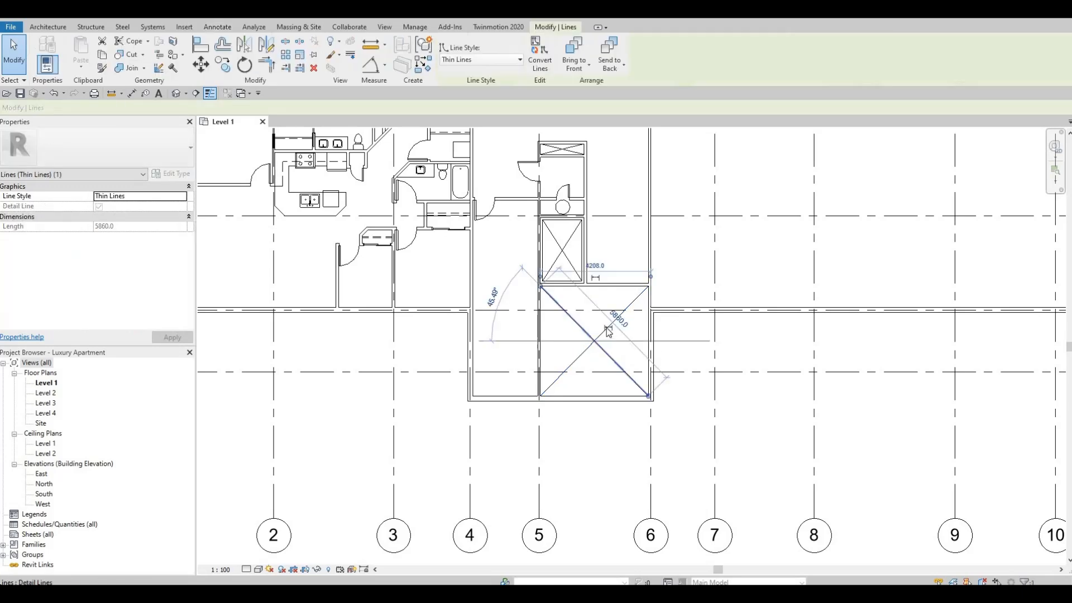
key("Delete")
left_click(603, 331)
key("Delete")
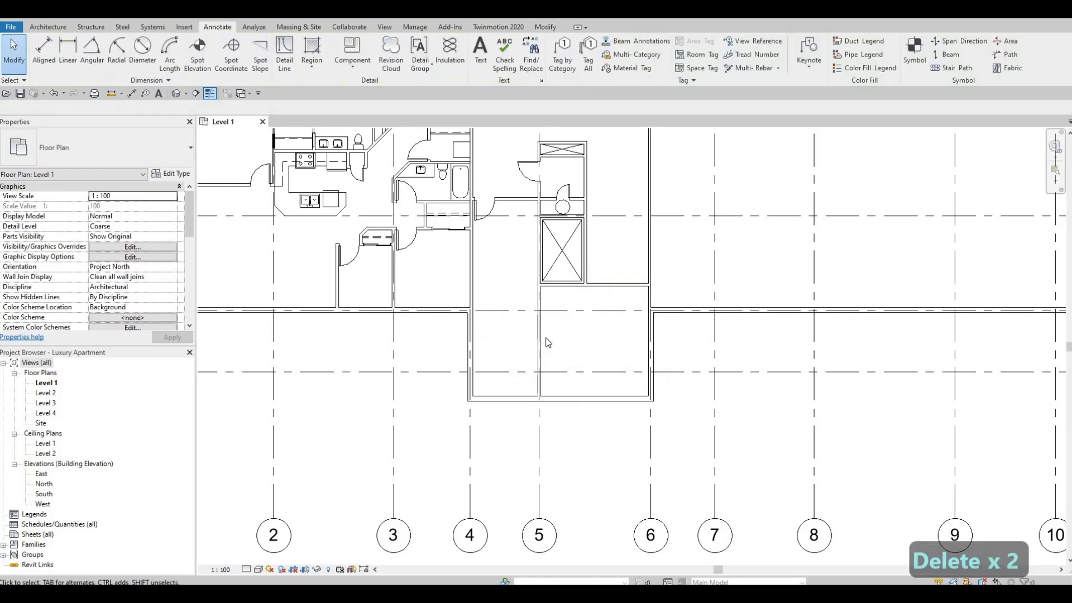
Shorten the horizontal interior wall beneath the crossed shaft so that it ends at the shaft's right-hand wall.
key("F1")
scroll(633, 327, "up", 3)
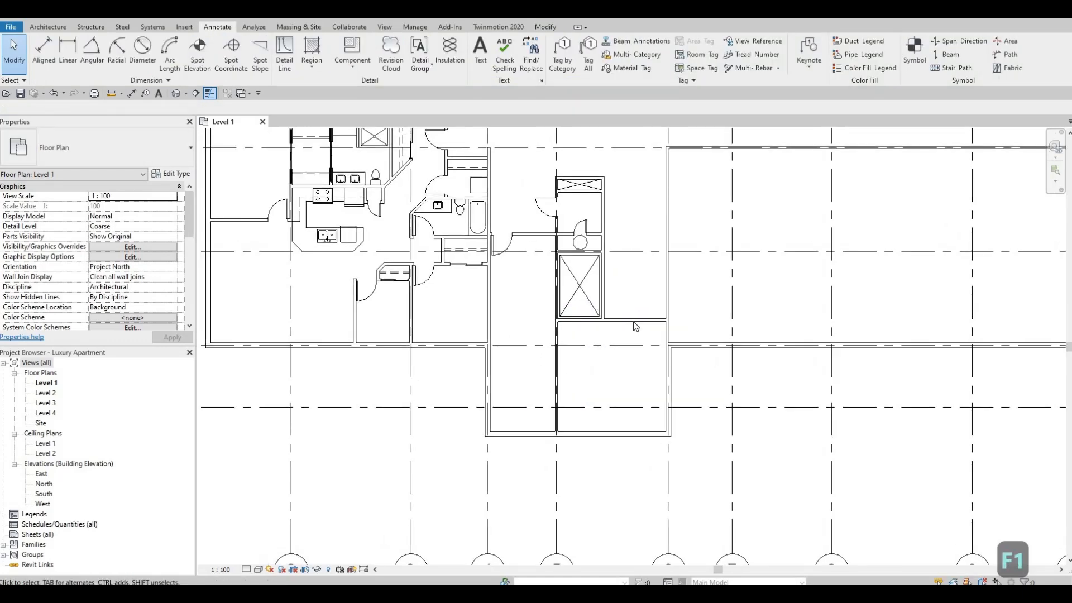
left_click(683, 318)
scroll(691, 322, "up", 2)
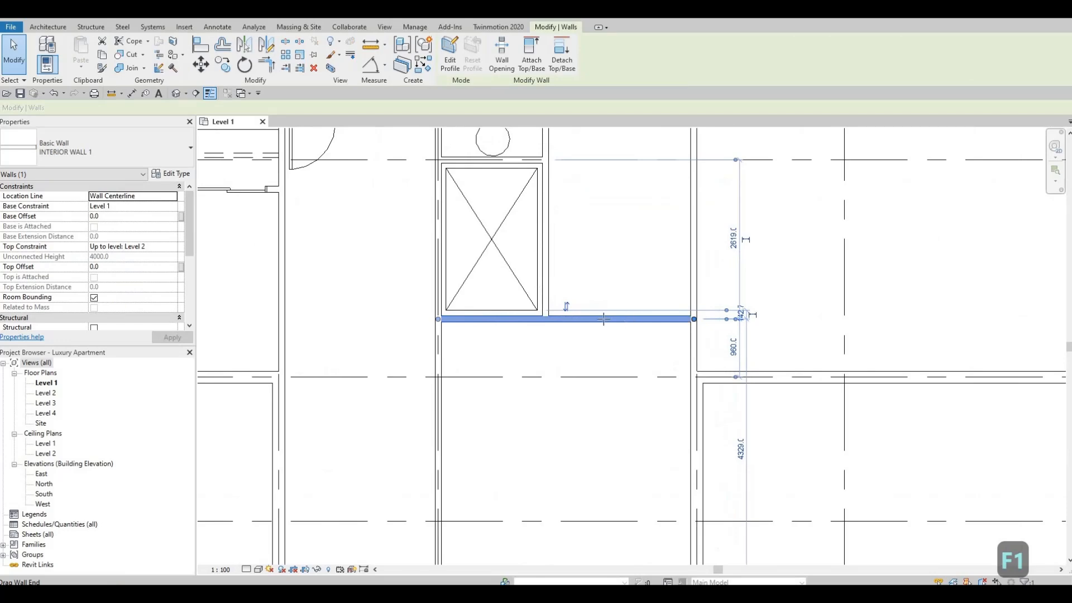
left_click_drag(550, 318, 547, 318)
key("Escape")
middle_click_drag(572, 360, 593, 280)
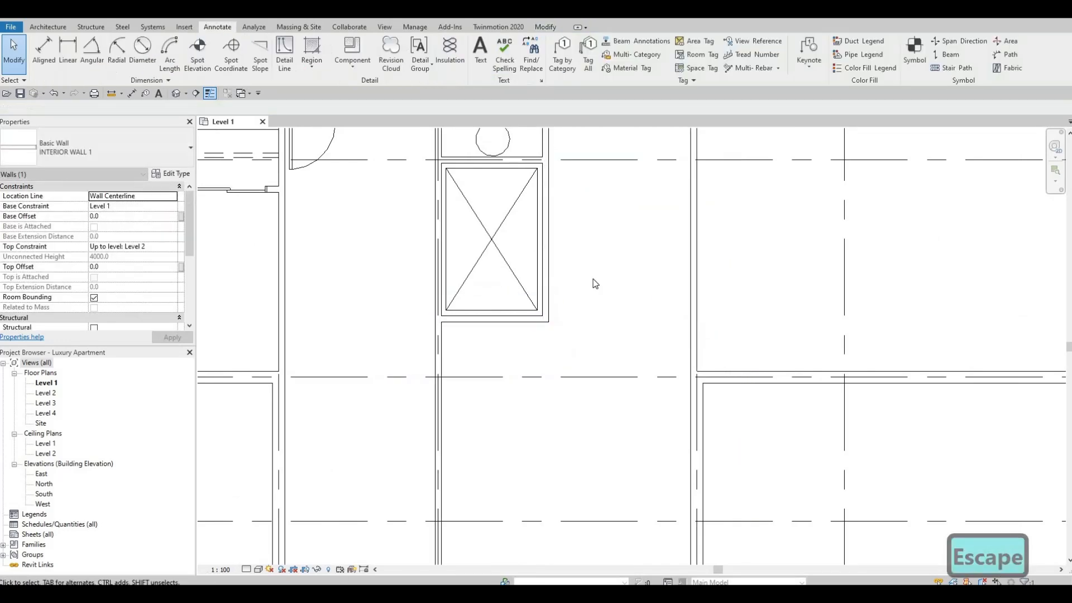
scroll(593, 285, "down", 2)
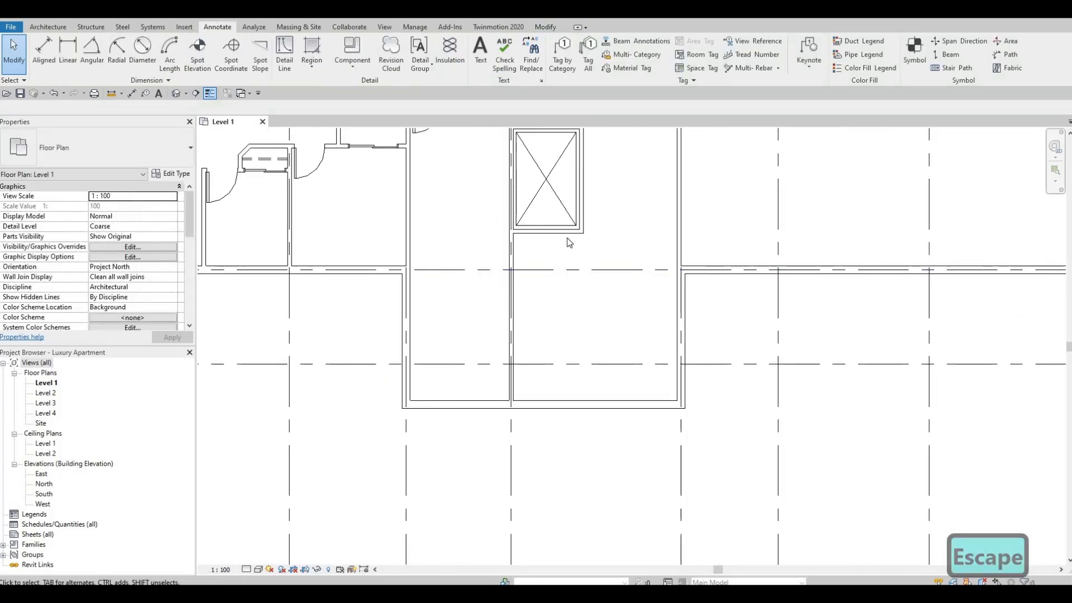
Draw a horizontal INTERIOR WALL 1 partition just below grid G, spanning the room from the grid 5 wall to the grid 6 wall.
left_click(545, 231)
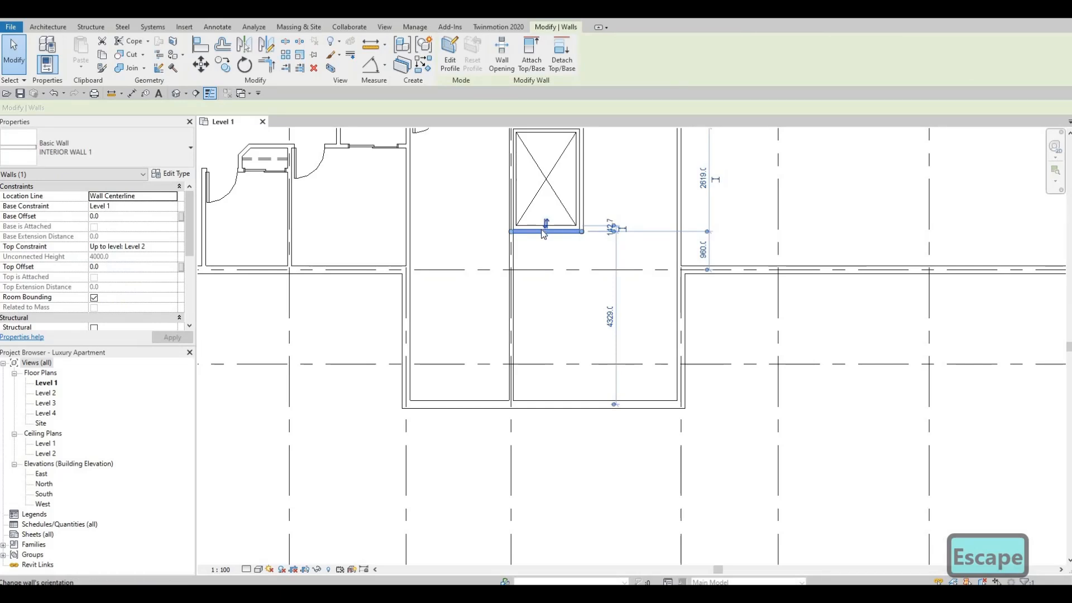
key("c")
key("s")
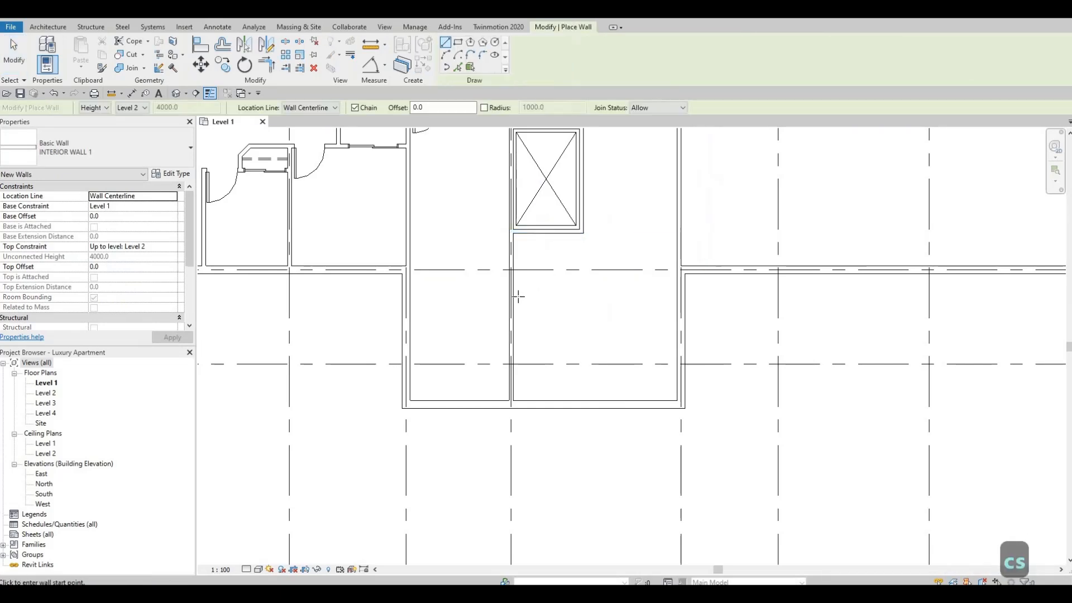
left_click(514, 296)
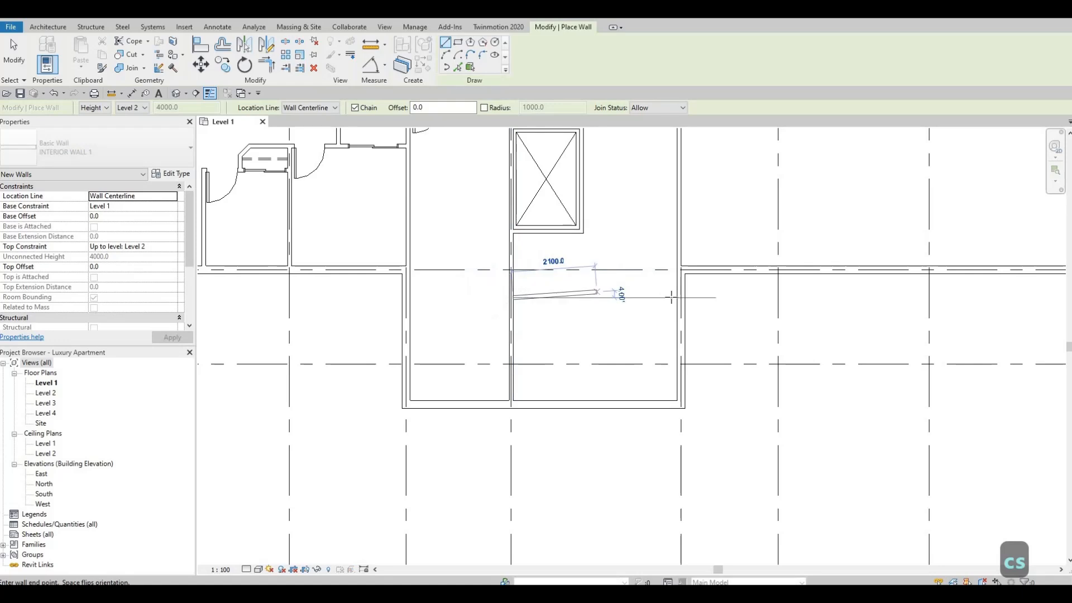
left_click(618, 325)
key("Escape")
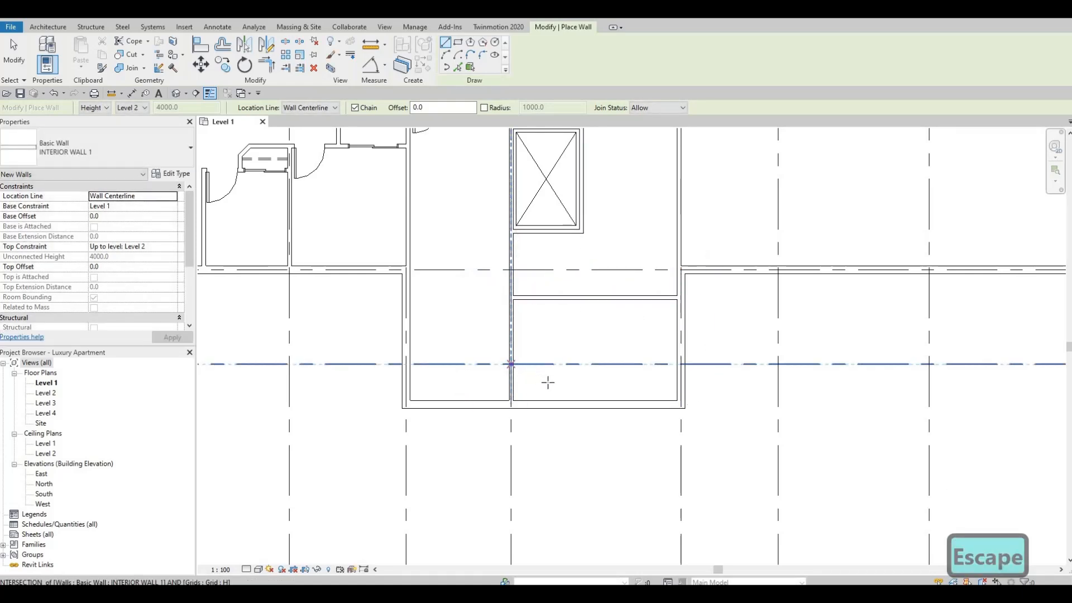
key("Escape")
key("Escape")
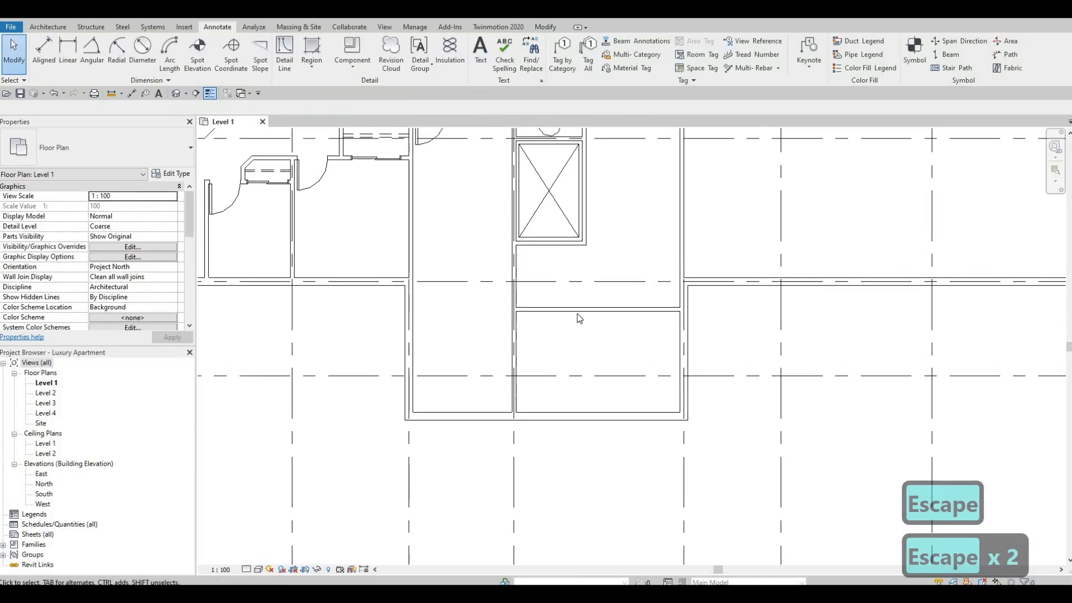
Move the new partition down so that it sits 2000 mm from the wall beneath the crossed shaft.
left_click(578, 312)
key("Down")
key("Down")
key("Down")
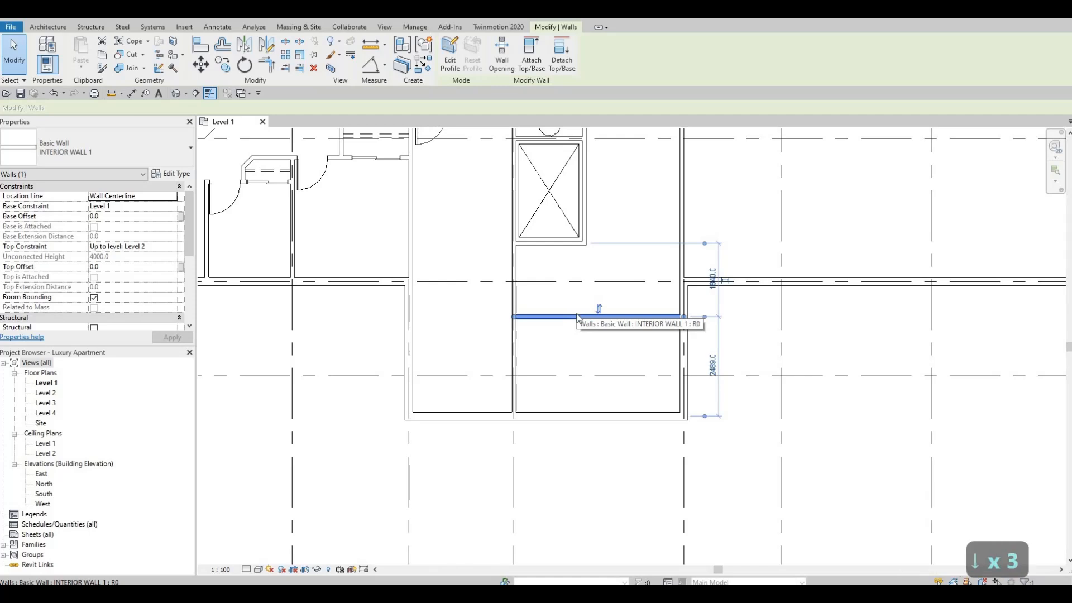
key("Down")
key("Down")
key("Down")
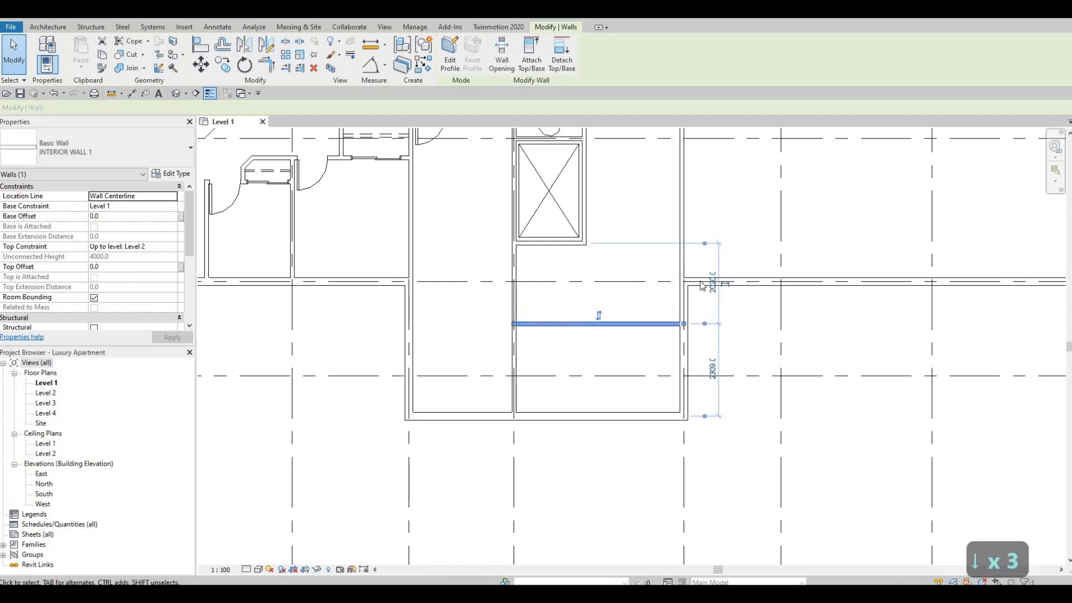
left_click(712, 283)
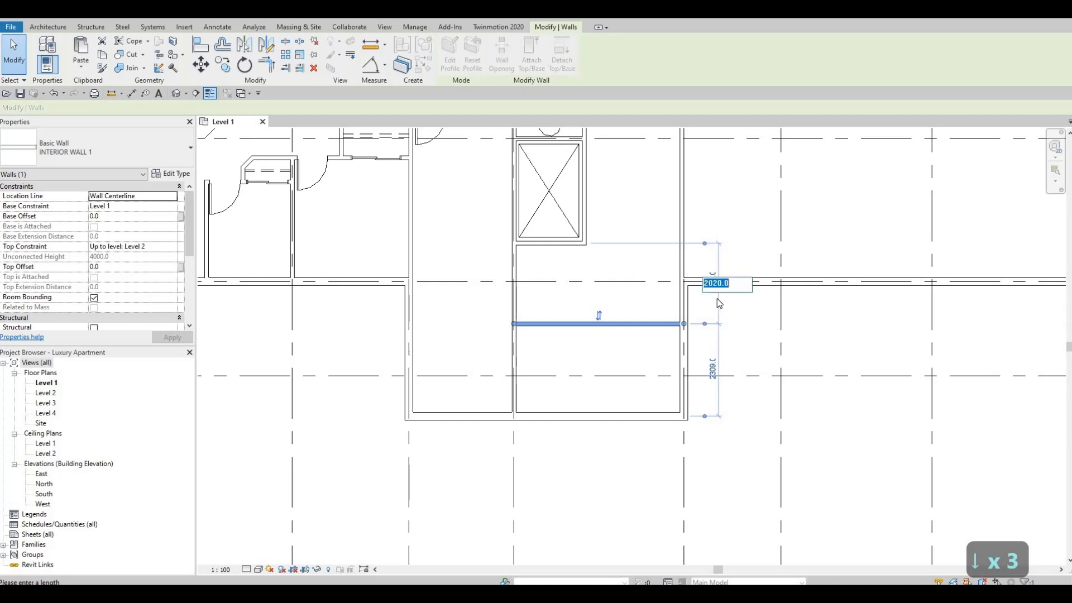
type("2000")
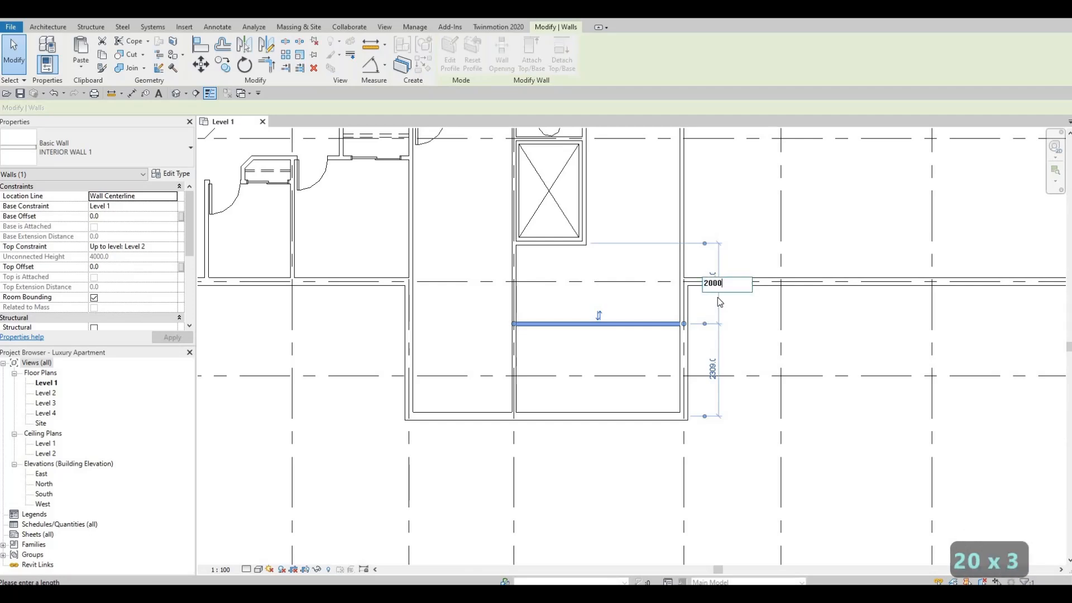
key("Return")
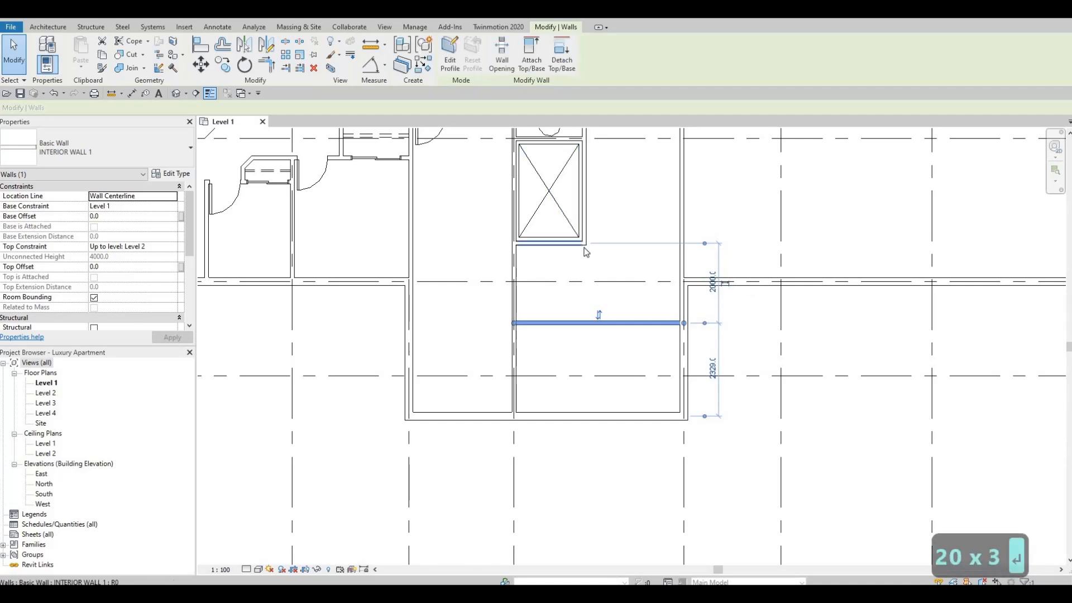
key("Escape")
key("Escape")
Examine the overall Level 1 plan and the core area between grids 4 and 6.
scroll(602, 347, "down", 2)
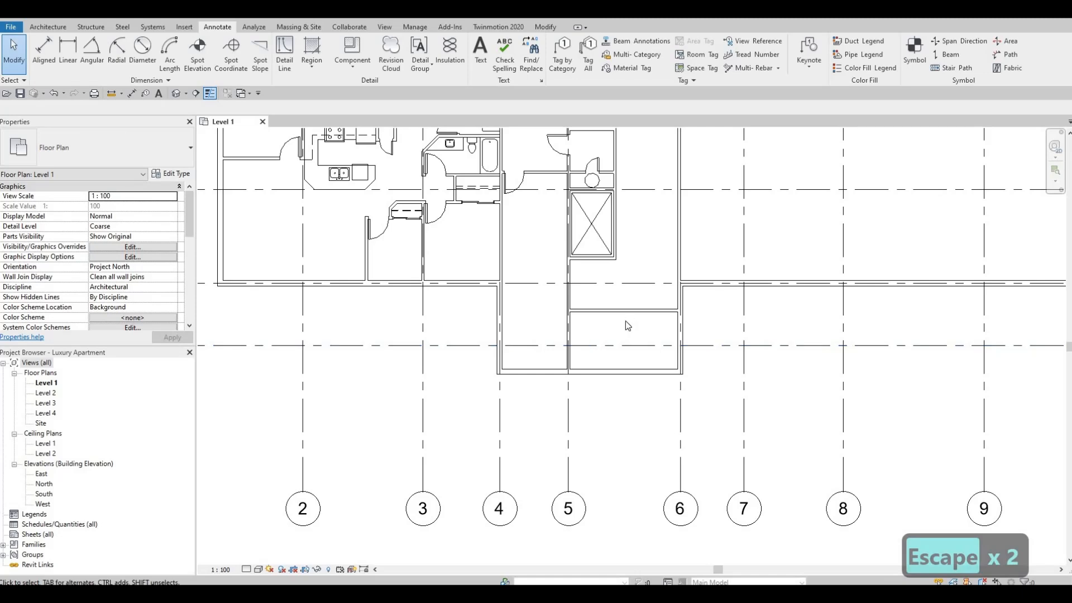
scroll(622, 320, "down", 2)
scroll(624, 327, "up", 2)
scroll(635, 358, "down", 2)
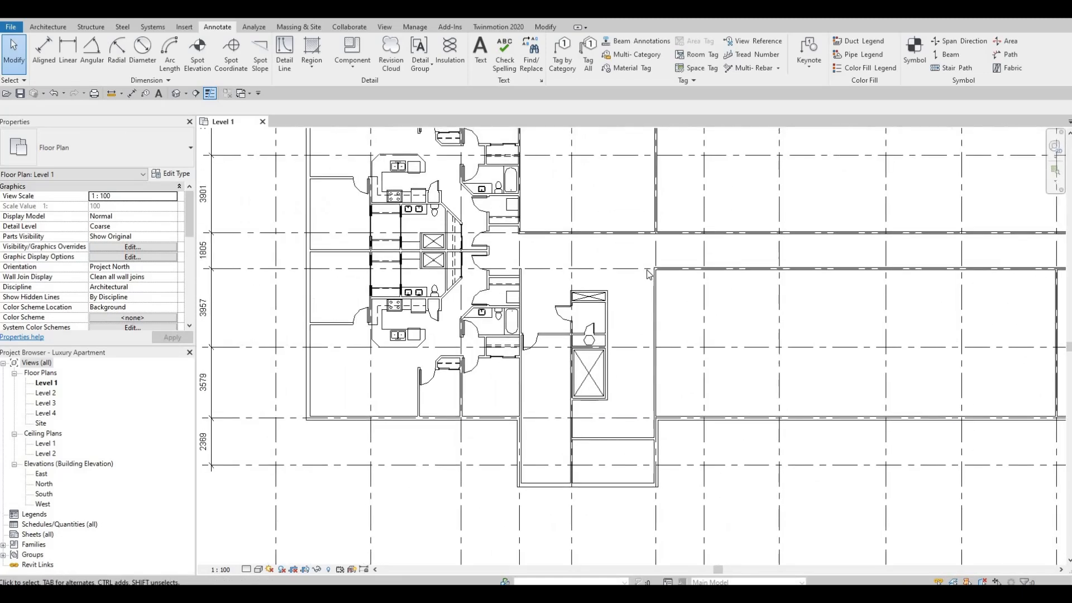
scroll(661, 292, "down", 2)
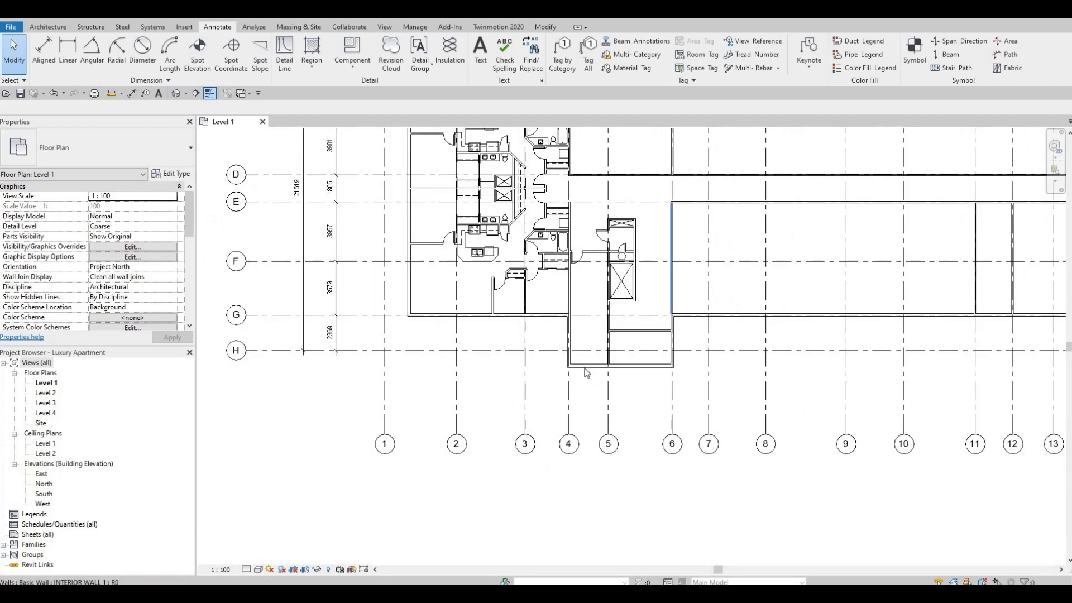
scroll(614, 321, "down", 3)
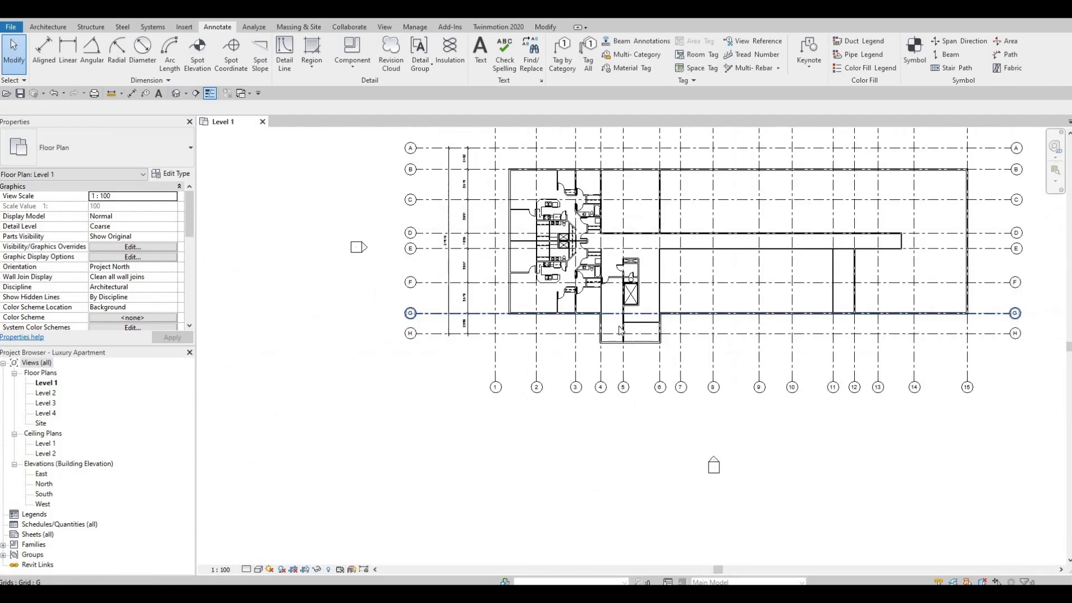
scroll(620, 328, "up", 2)
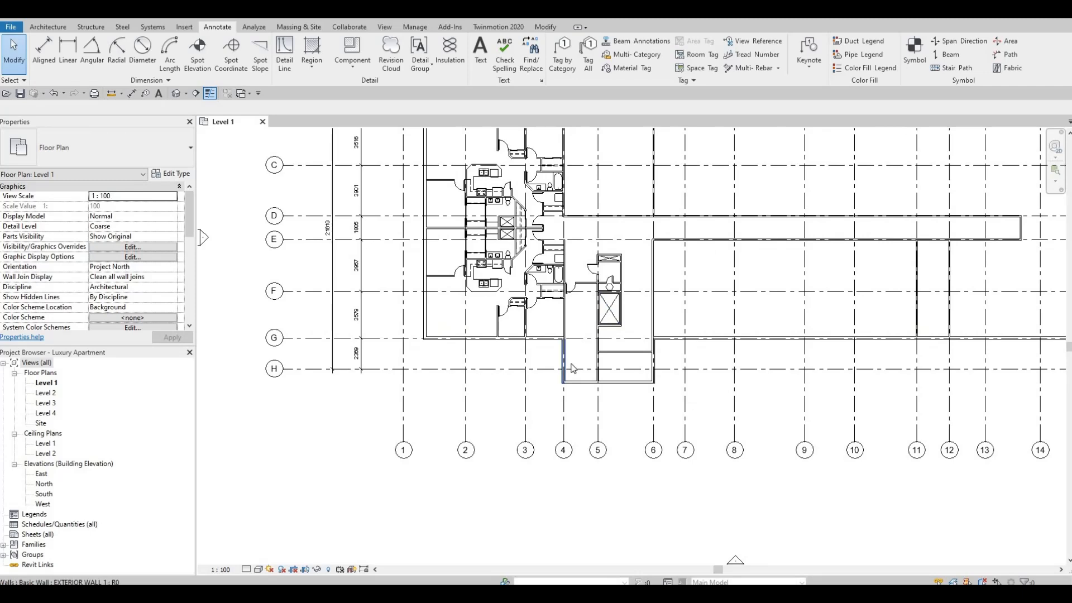
middle_click_drag(588, 308, 590, 324)
scroll(578, 345, "up", 2)
middle_click_drag(541, 313, 540, 277)
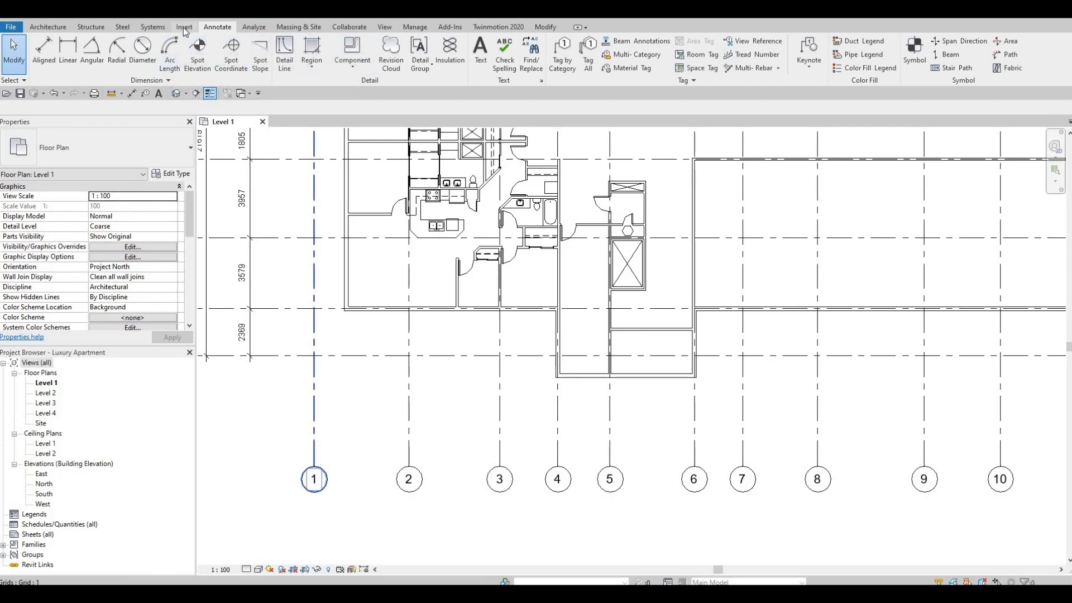
Start a stair by component for the narrow room between grids 4 and 5.
left_click(57, 32)
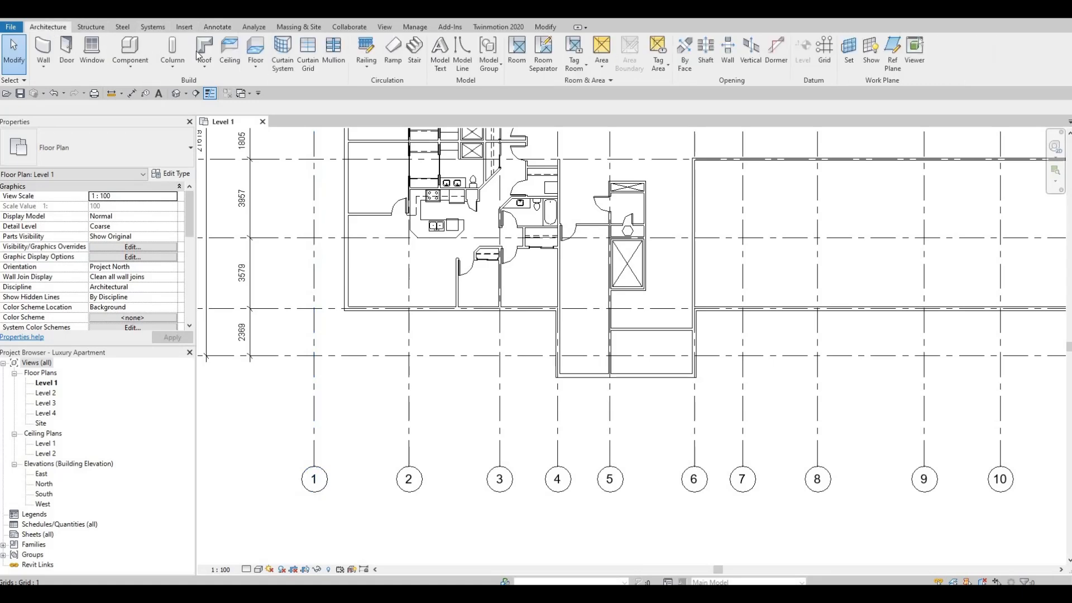
left_click(414, 53)
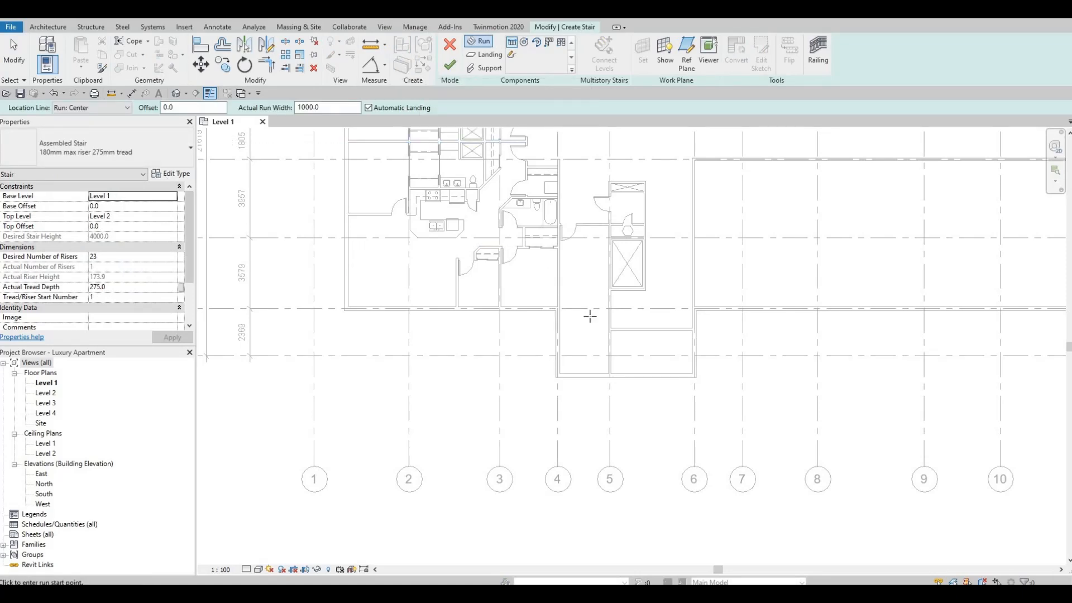
scroll(565, 335, "up", 2)
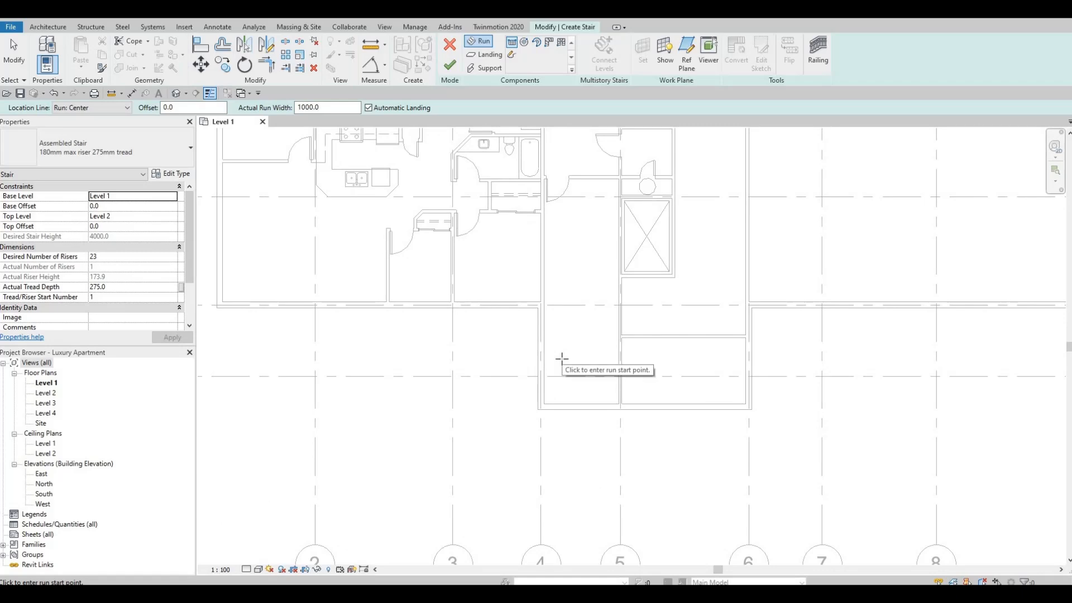
Try a straight 1000 mm wide stair run about 2750 mm long beside the grid 4 wall, and delete it.
left_click(562, 351)
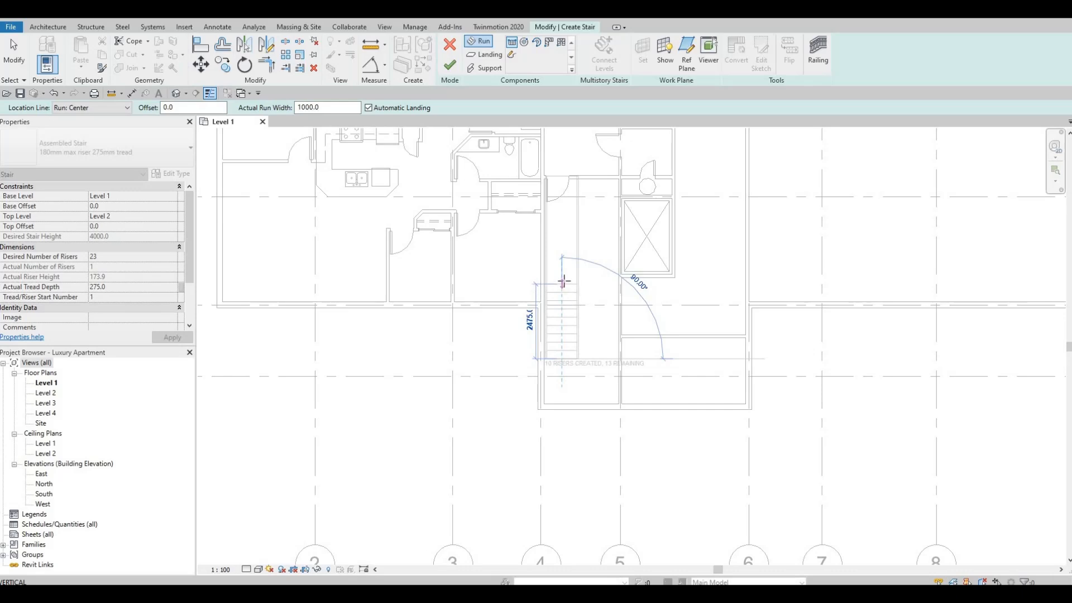
left_click(563, 261)
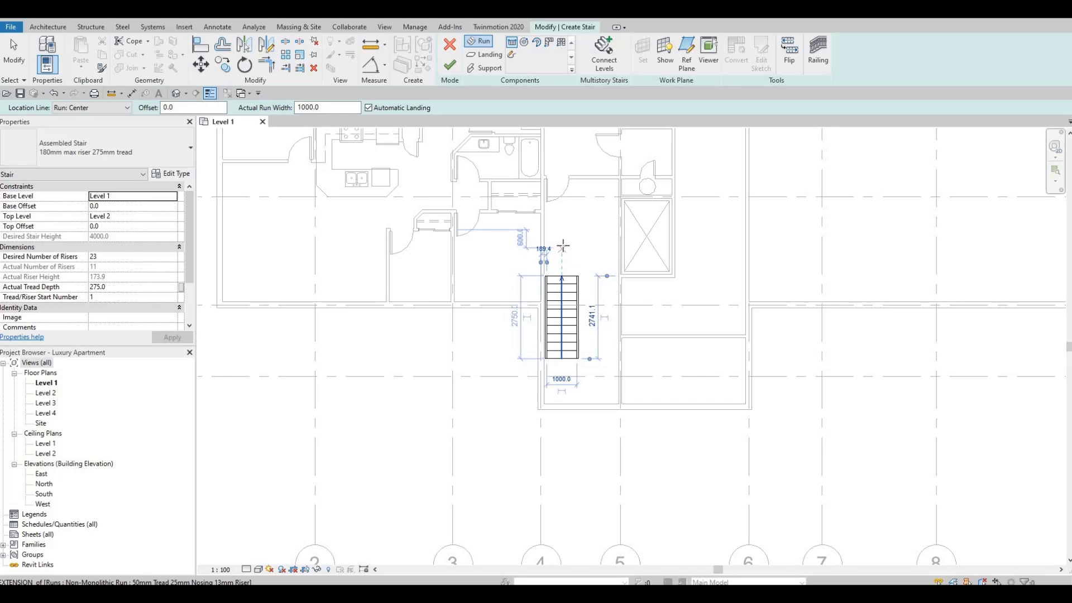
left_click(563, 224)
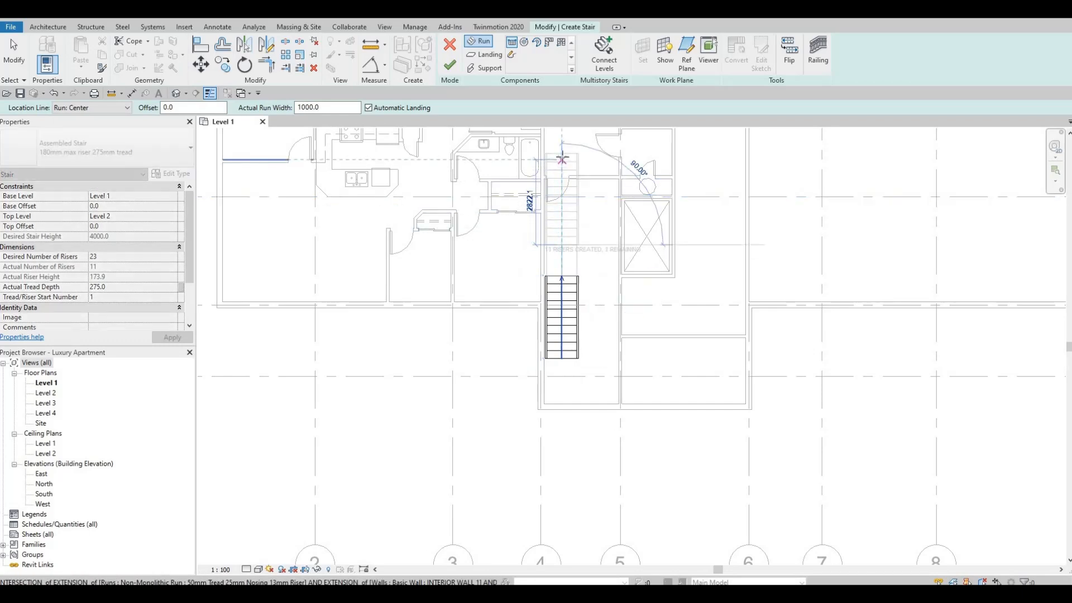
key("Escape")
key("Escape")
key("Escape")
left_click(563, 304)
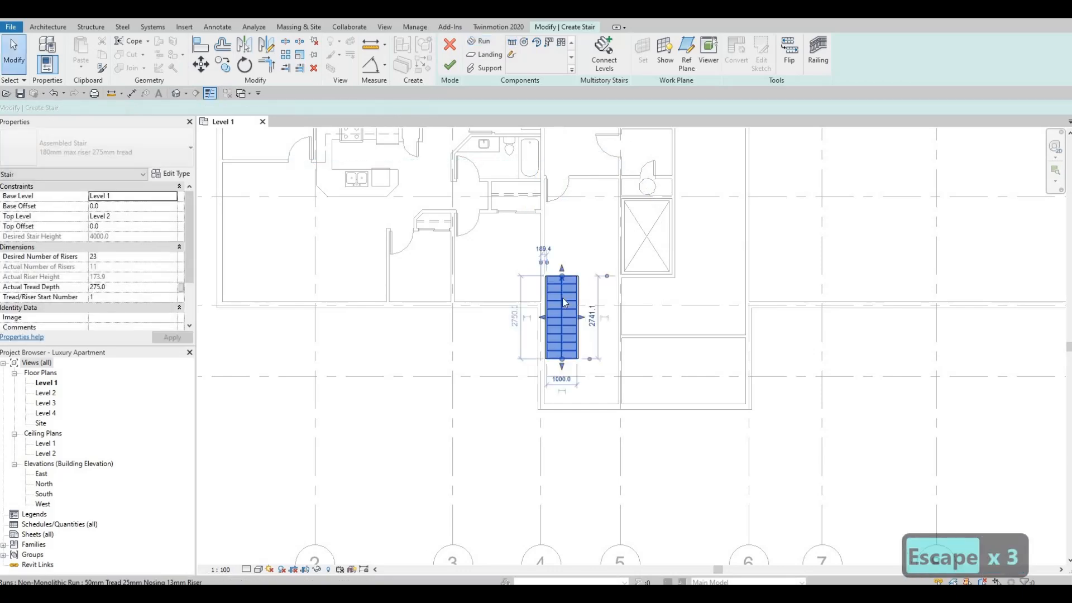
key("Delete")
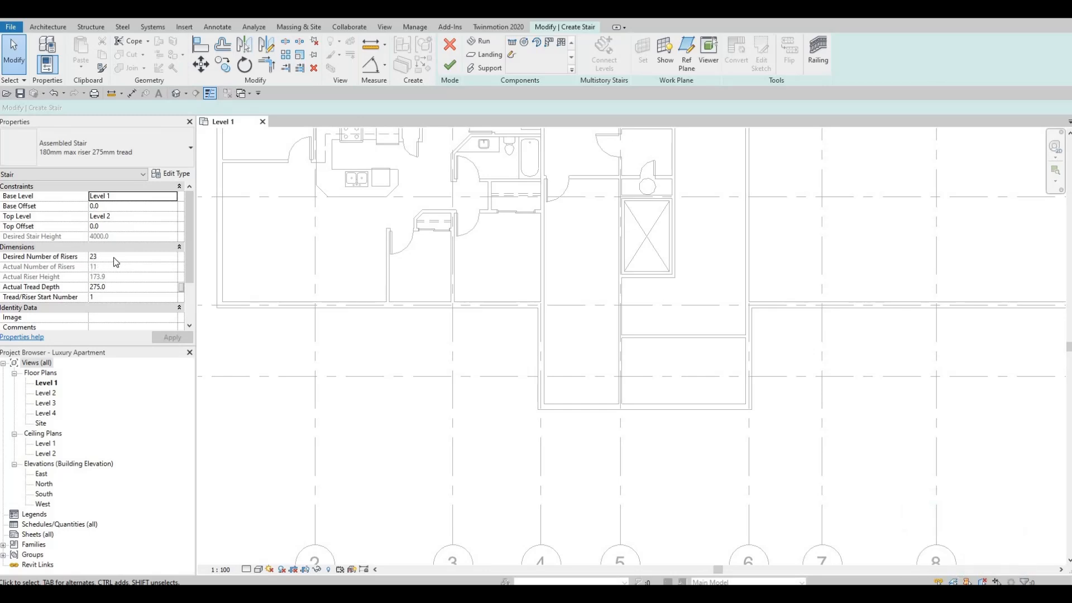
Set the stair's desired number of risers to 15.
left_click(169, 277)
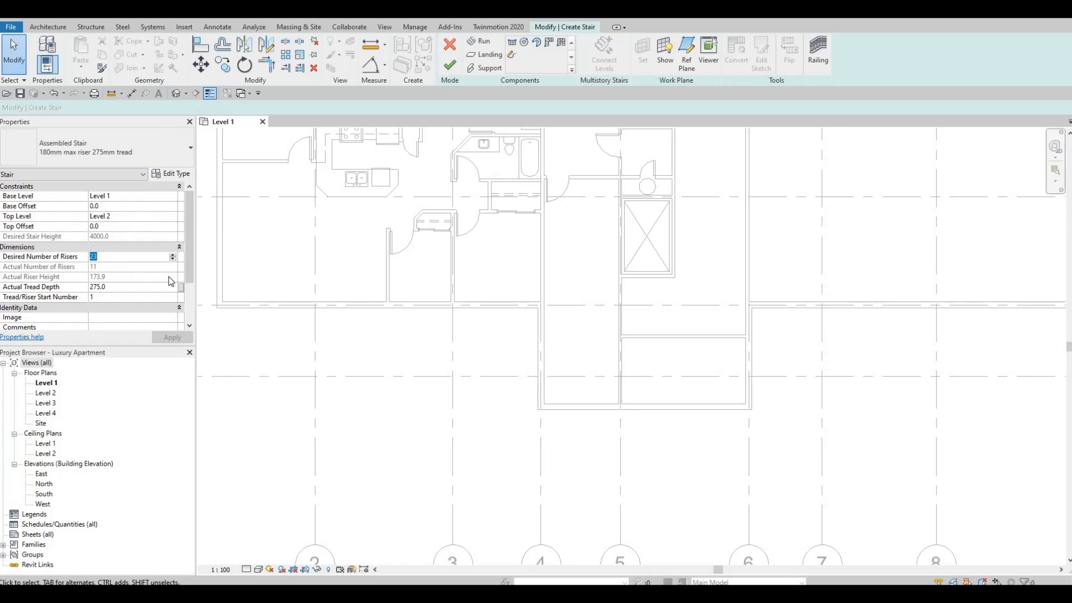
type("15")
key("Return")
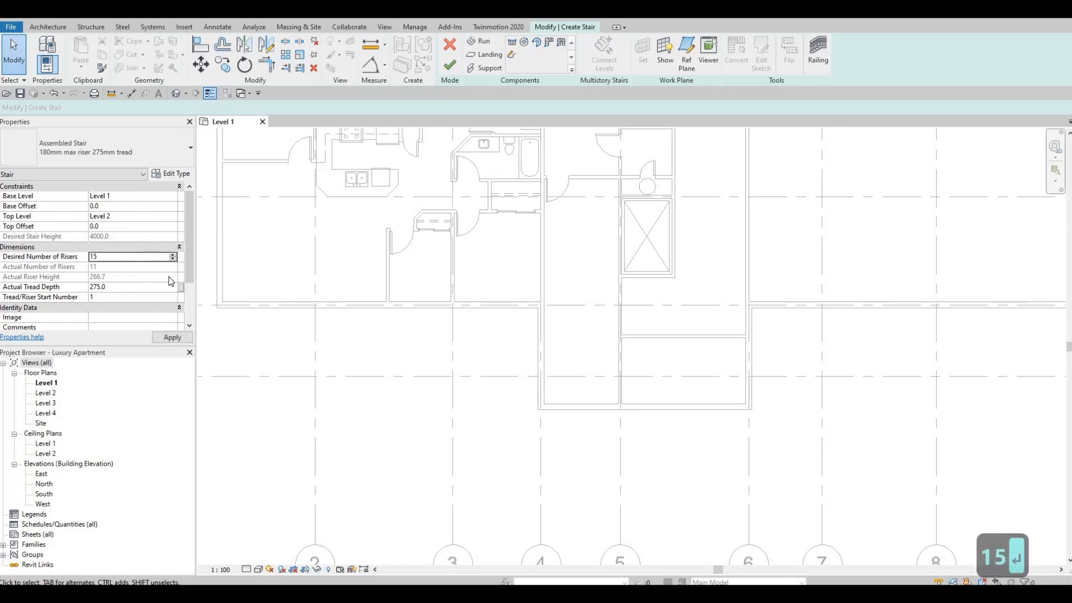
left_click(575, 342)
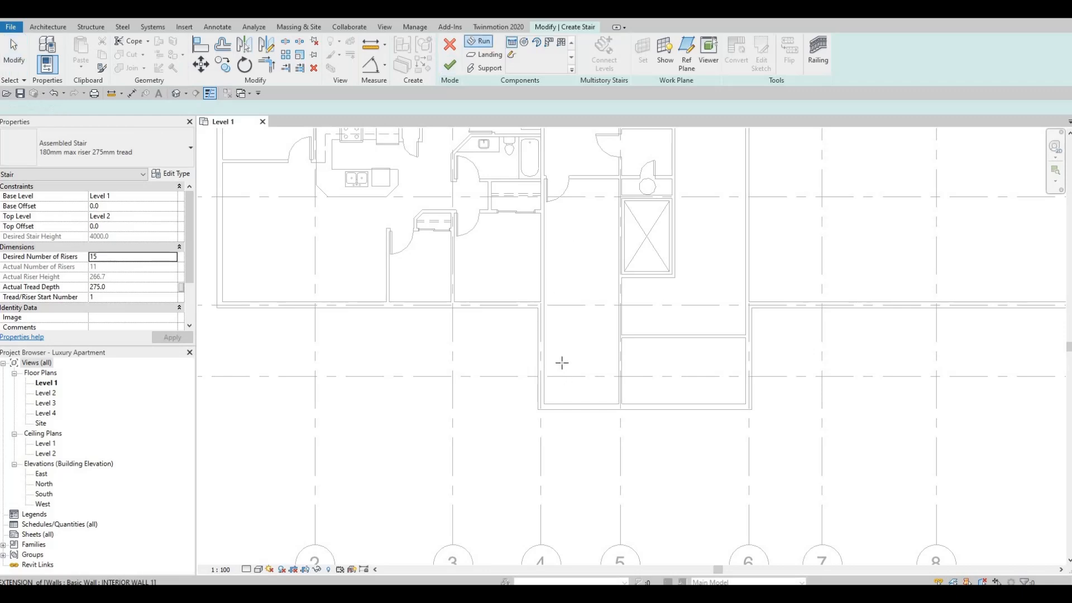
Draw two aligned 1000 mm wide straight runs beside the grid 4 wall, about 1650 mm and 1925 mm long, with an automatic landing.
scroll(560, 365, "up", 1)
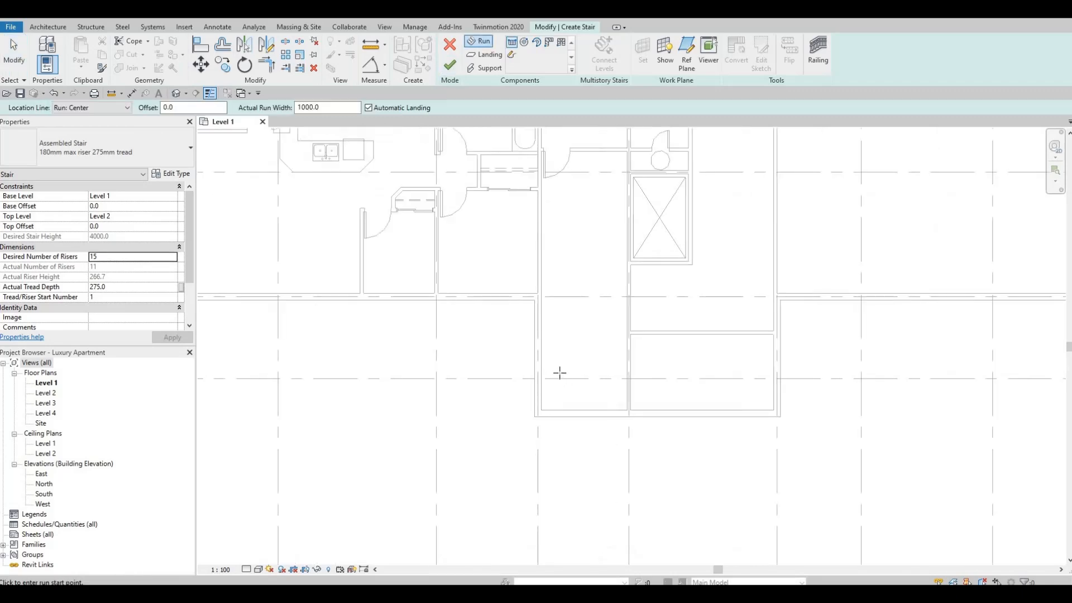
left_click(559, 338)
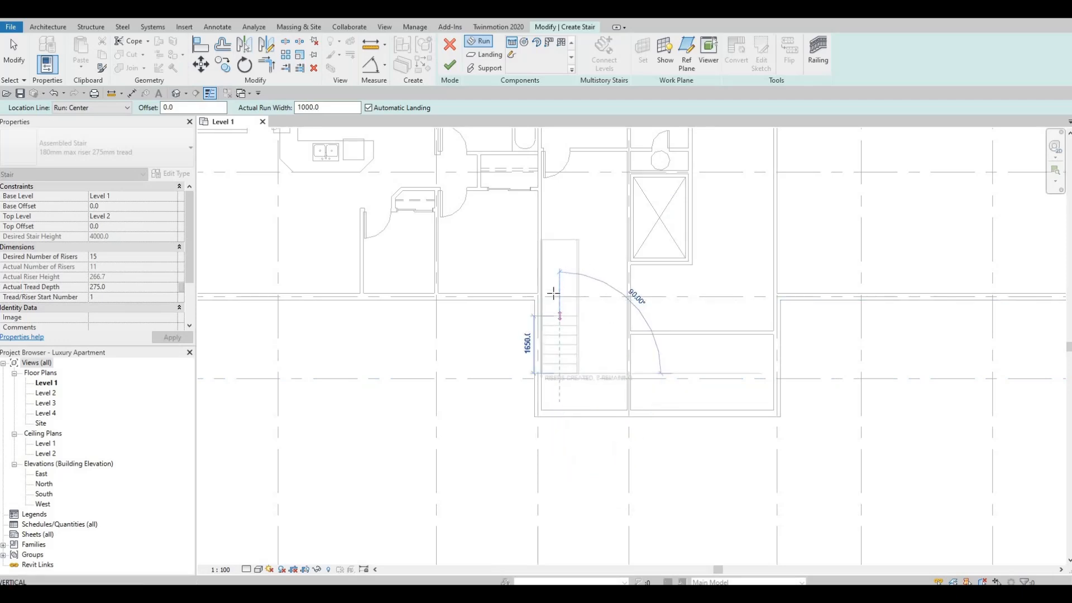
left_click(559, 290)
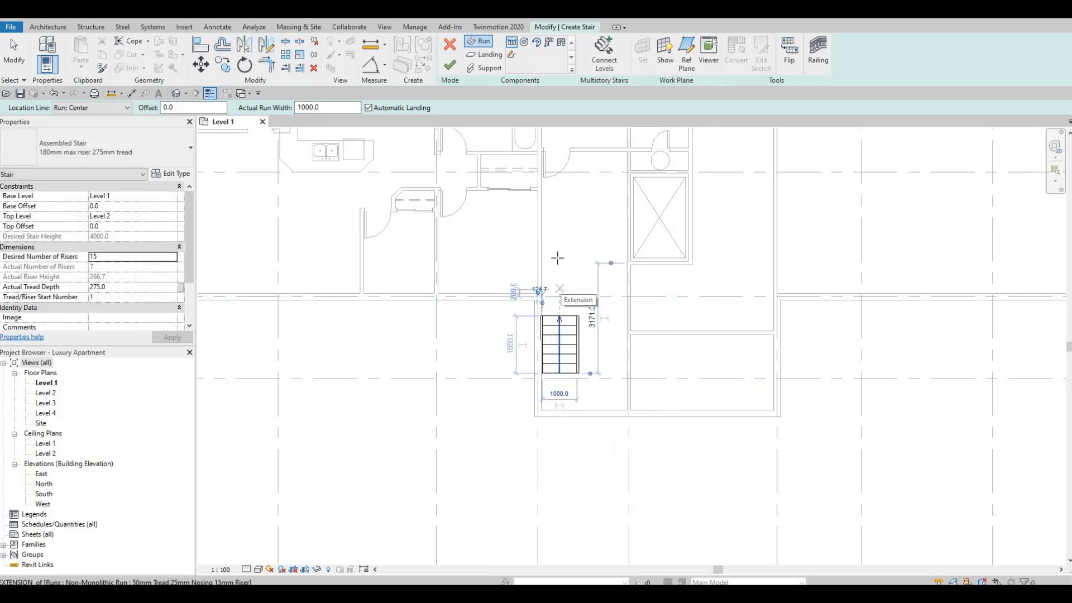
left_click(559, 290)
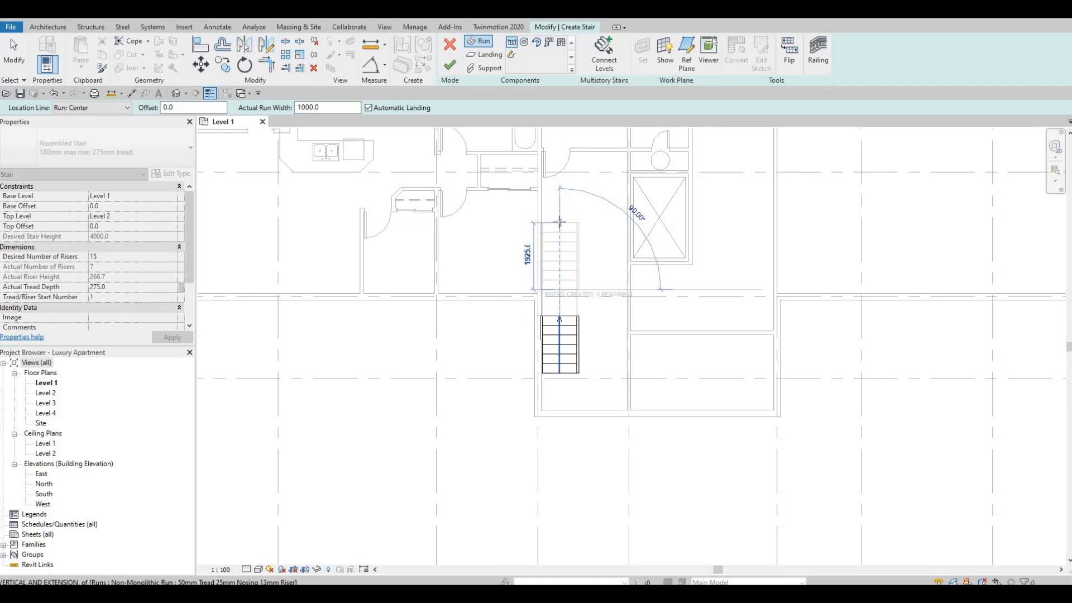
left_click(560, 224)
key("Escape")
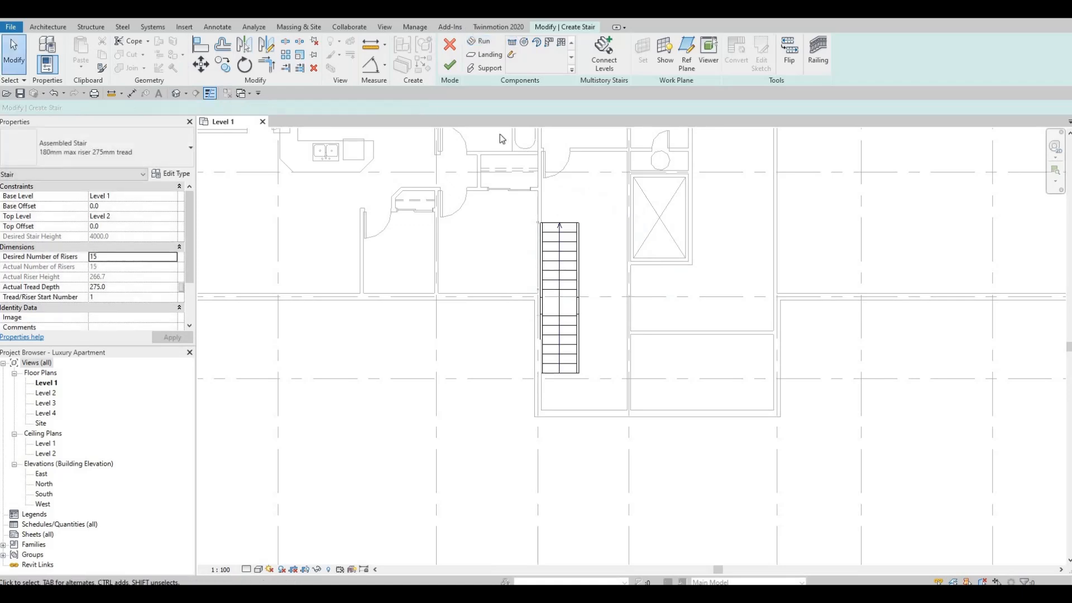
Check the landing between the two runs and finish creating the stair.
scroll(560, 333, "up", 2)
left_click(556, 308)
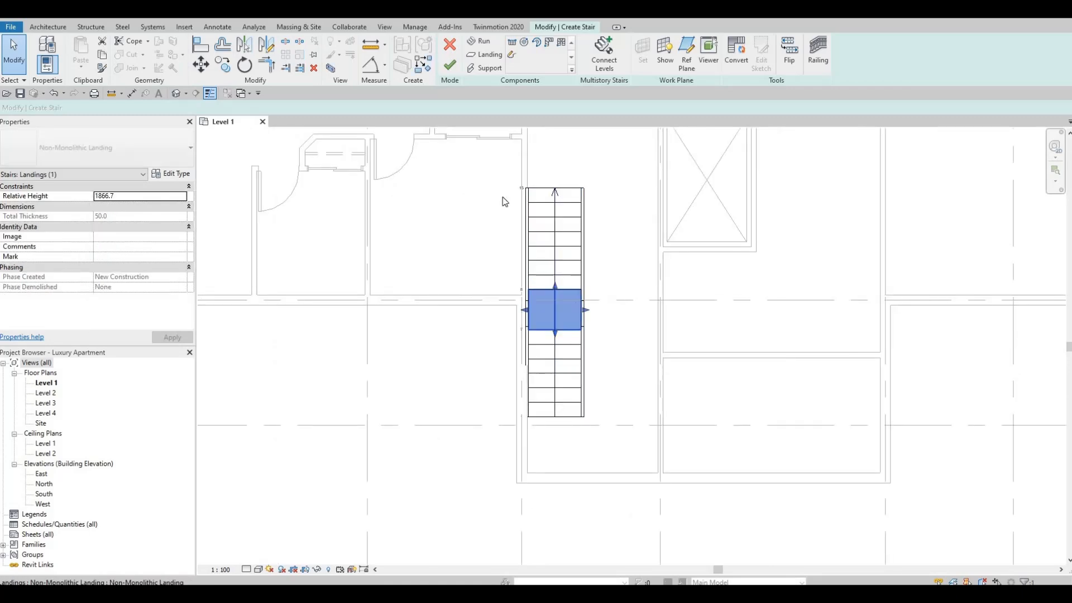
key("Escape")
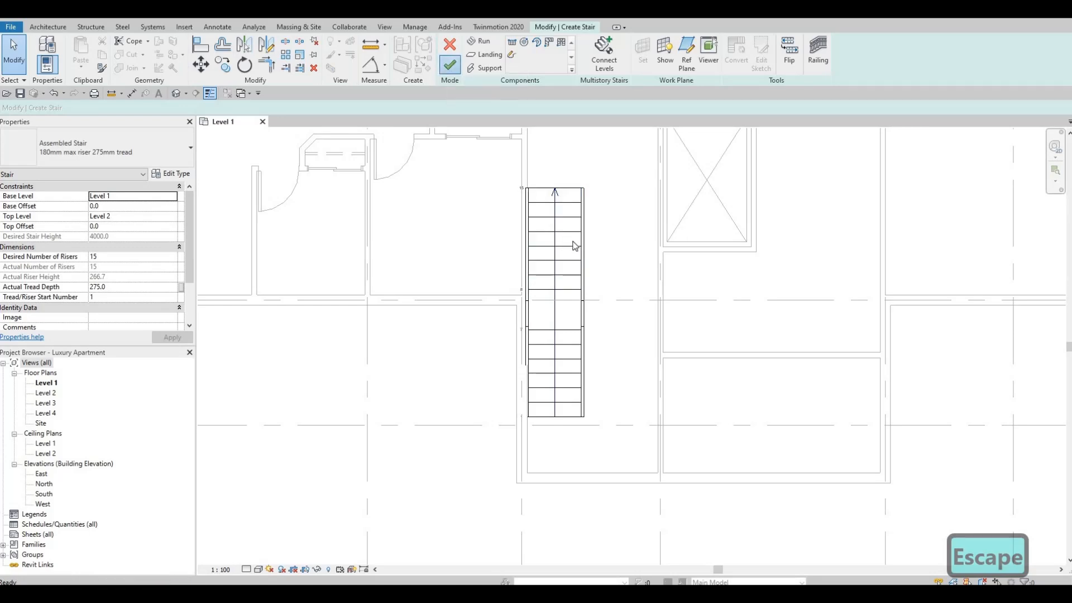
left_click(450, 64)
key("Escape")
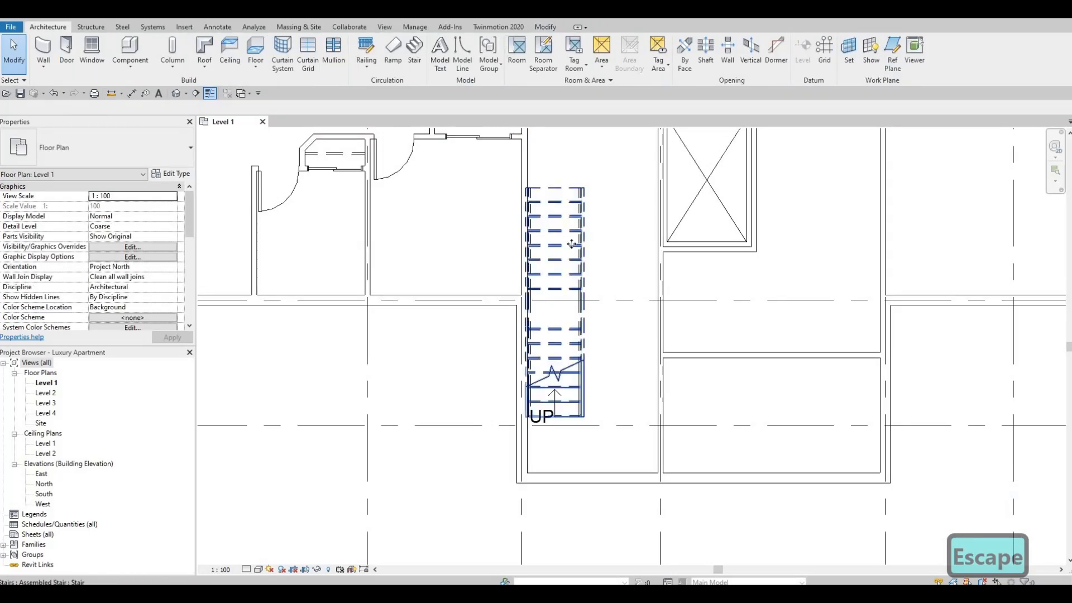
Nudge the finished stair slightly away from the grid 4 wall and a little north.
left_click(571, 244)
key("Right")
key("Right")
key("Right")
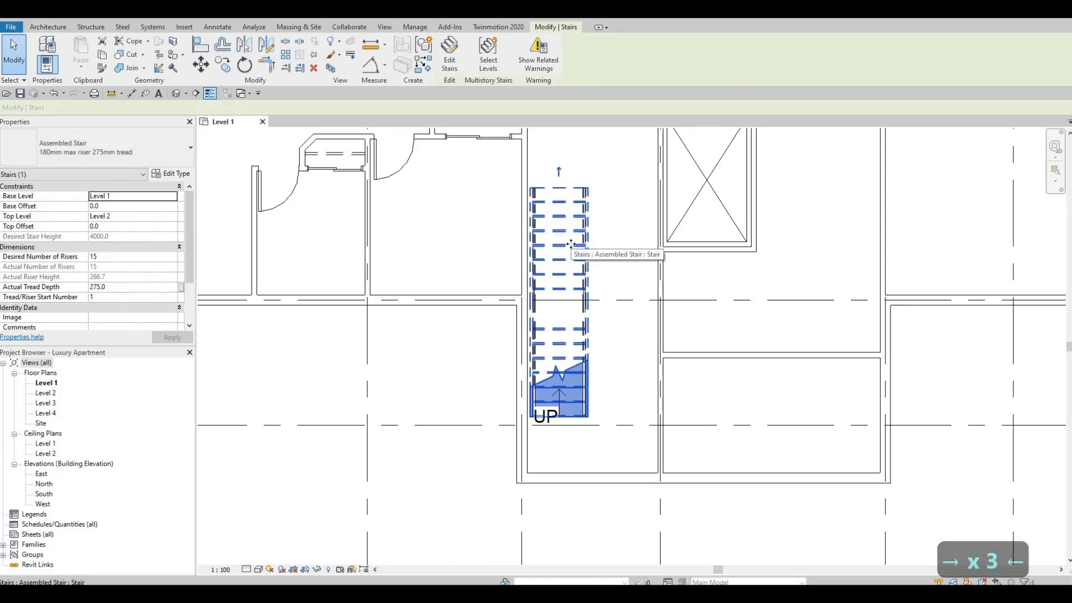
key("Left")
key("Up")
key("Up")
key("Up")
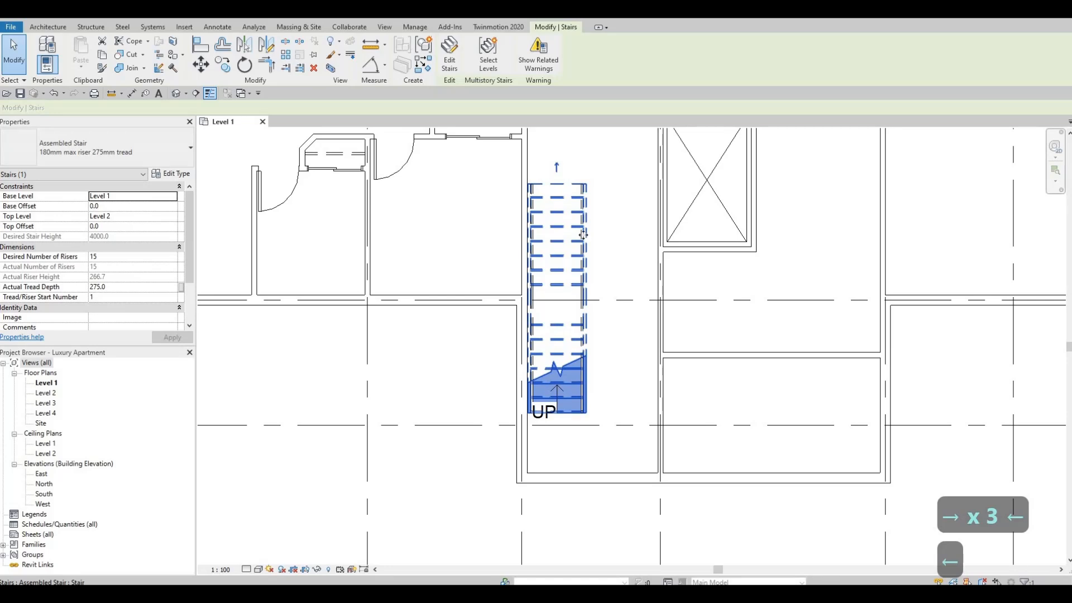
middle_click_drag(549, 188, 536, 287)
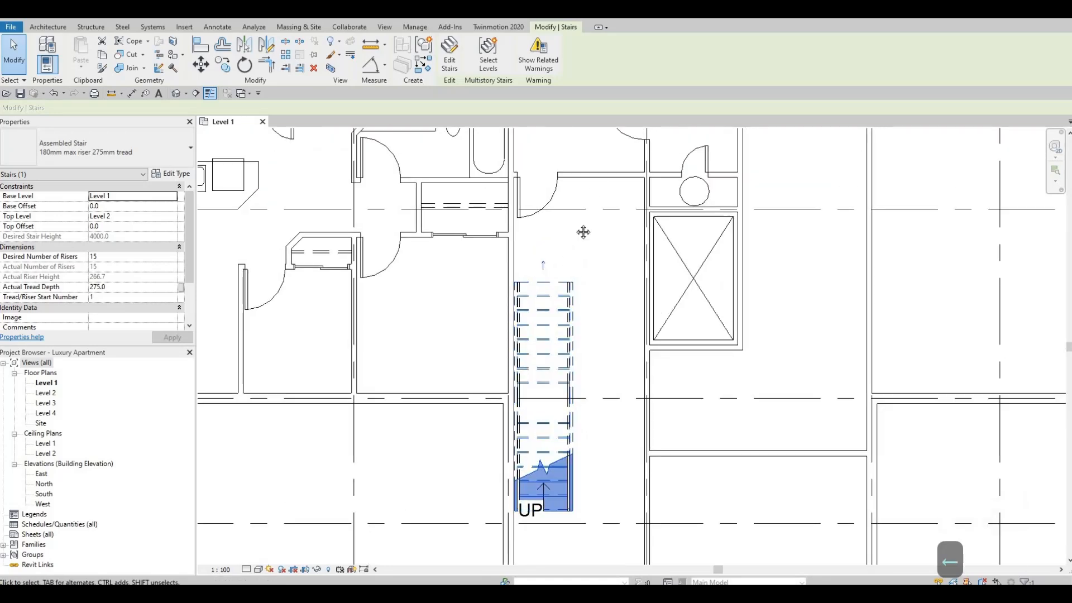
middle_click_drag(582, 415, 603, 336)
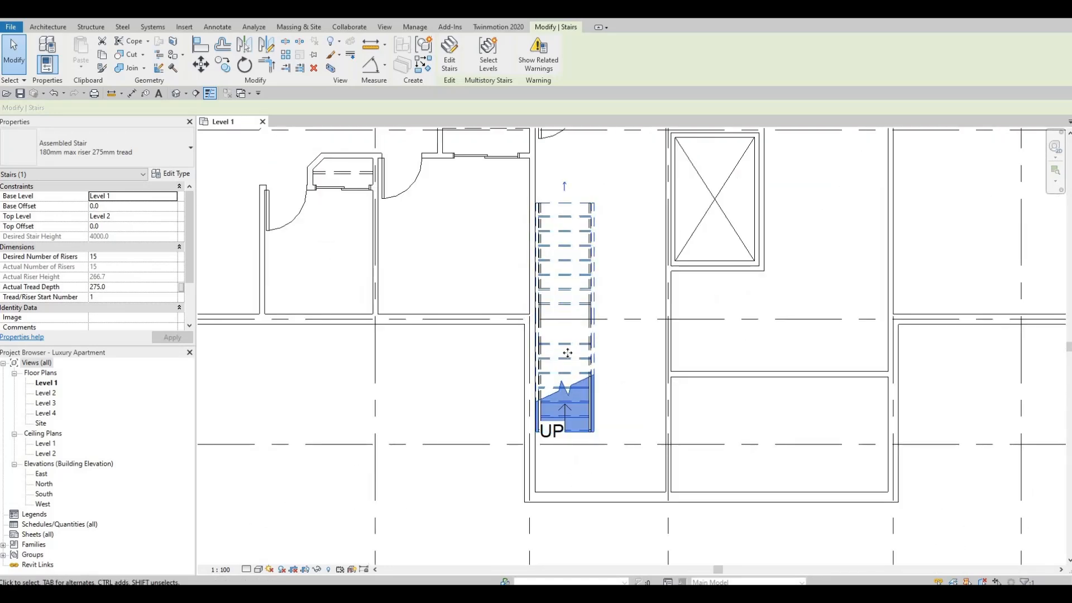
key("Up")
key("Up")
key("Escape")
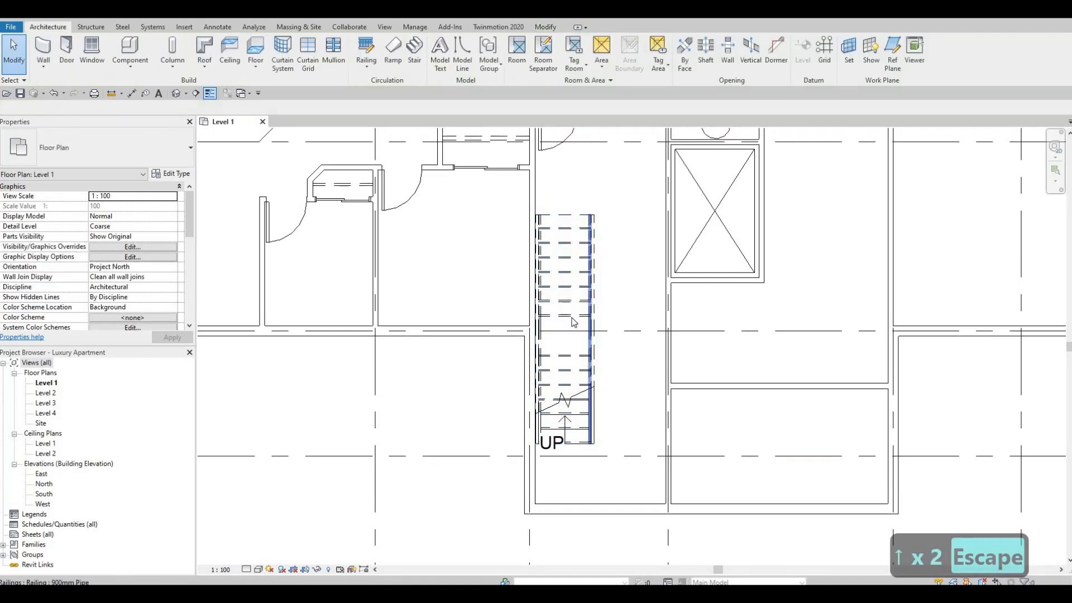
Reopen the stair for editing and check where its landing meets the two runs.
left_click(567, 333)
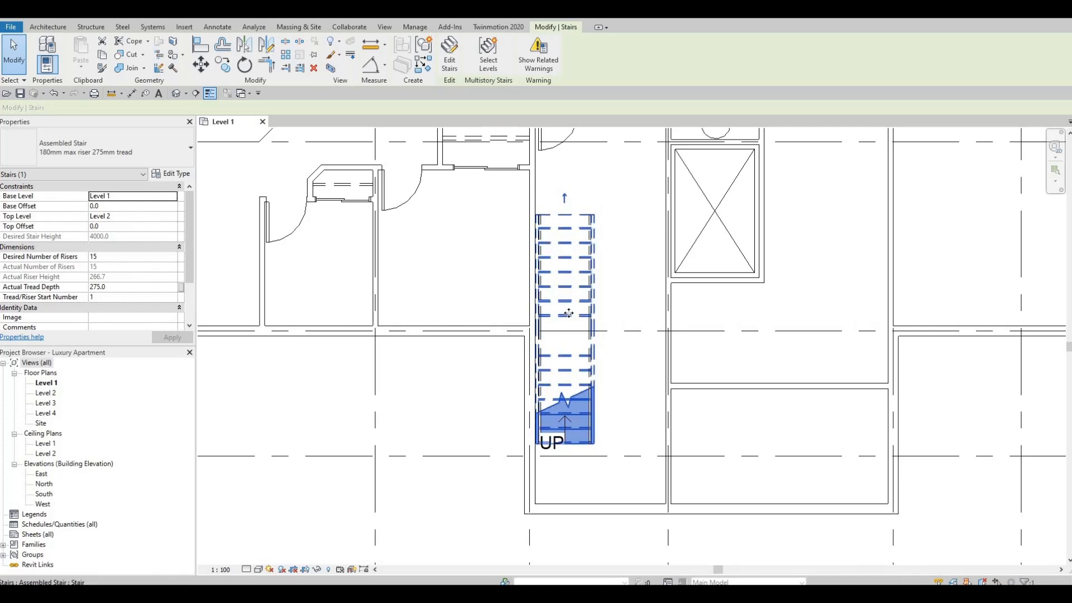
left_click(443, 63)
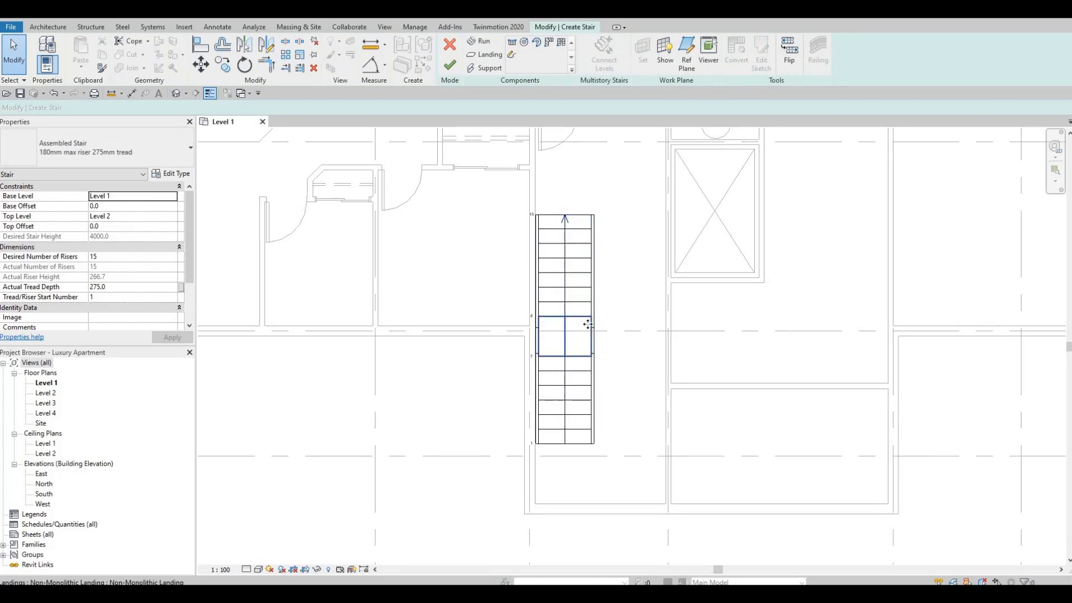
left_click(587, 324)
key("Escape")
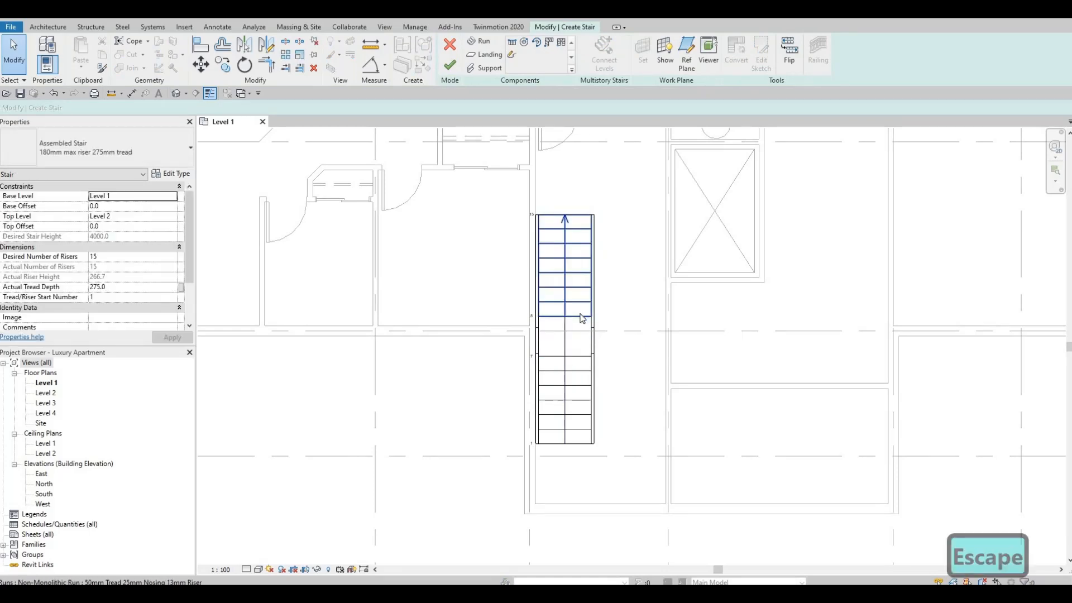
left_click(583, 319)
key("Escape")
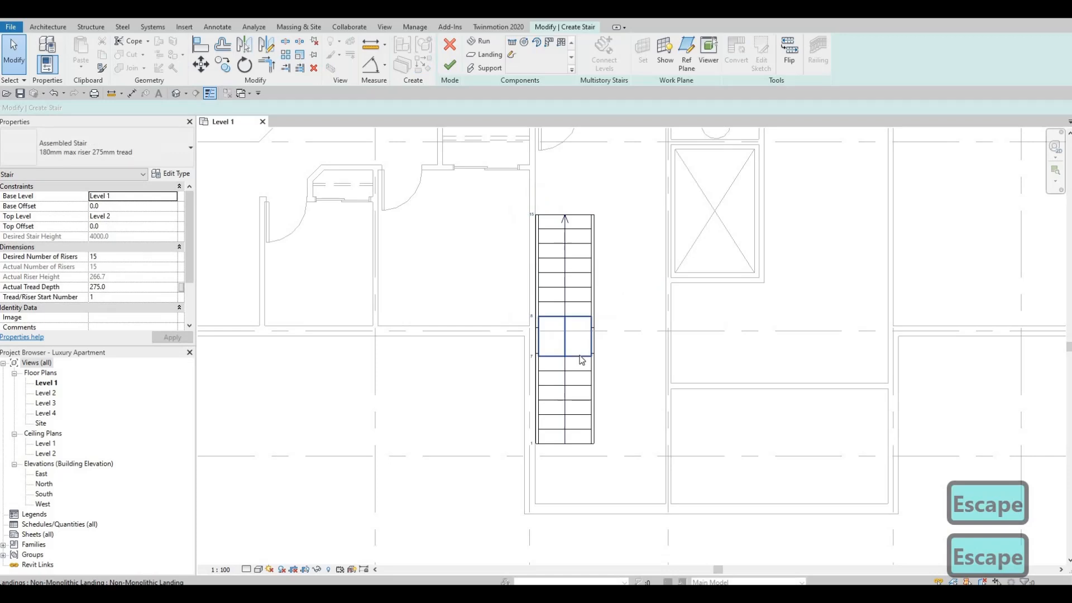
left_click(581, 354)
key("Escape")
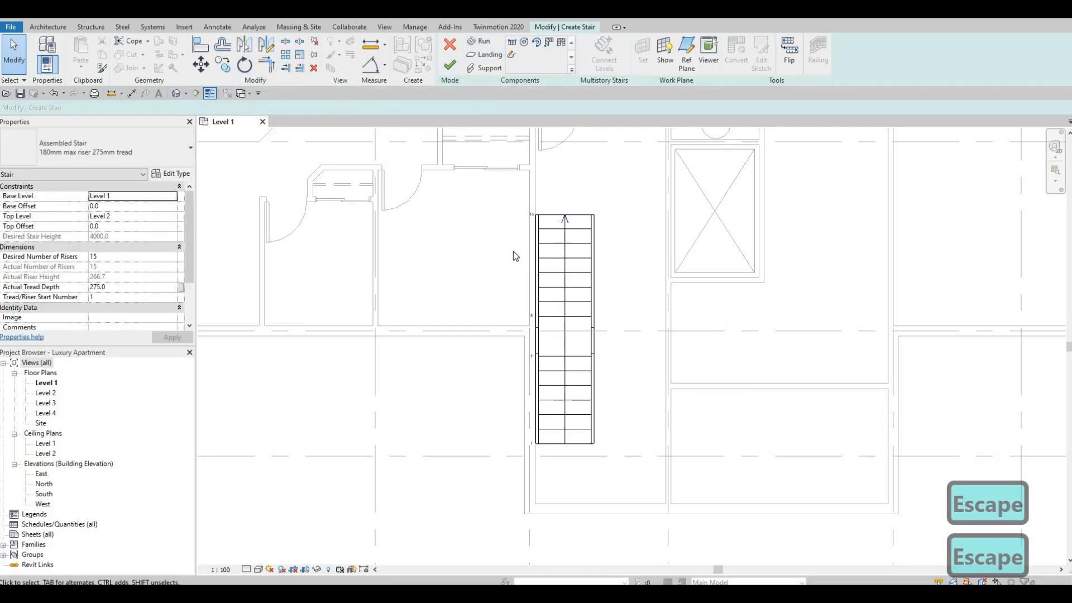
Measure the landing's length between the two runs with a temporary aligned dimension.
scroll(600, 391, "up", 2)
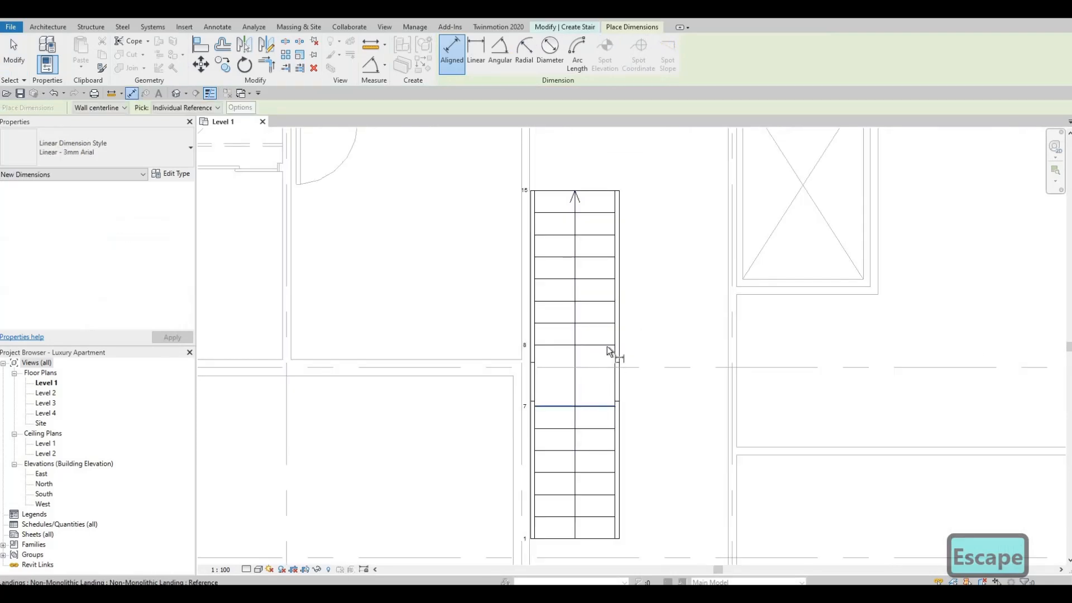
left_click(624, 347)
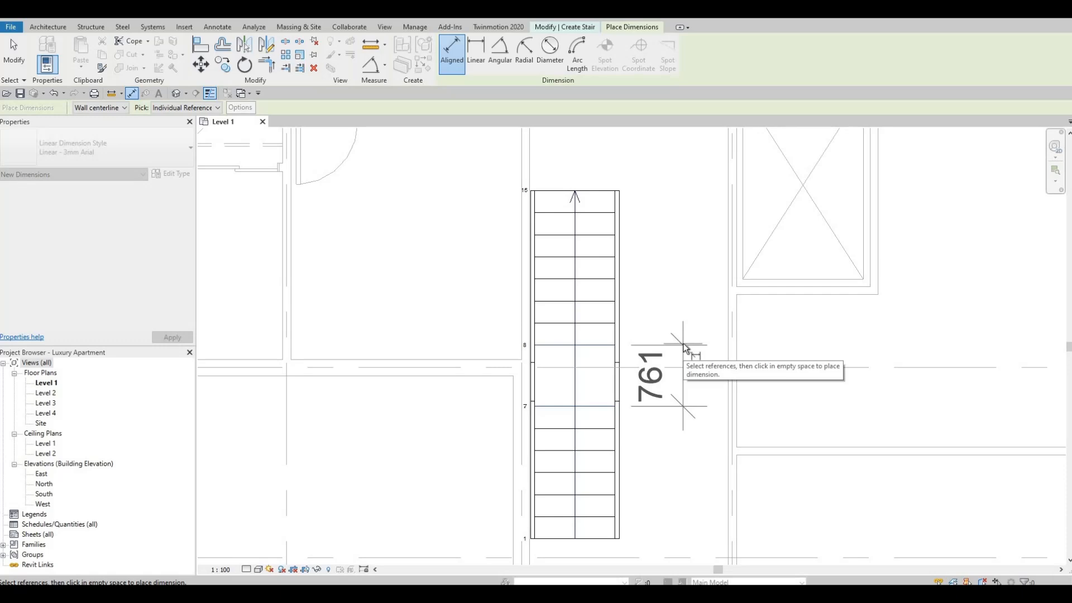
key("Escape")
key("Escape")
key("Escape")
Lengthen the landing toward the upper run until it is roughly square, and finish editing the stair.
key("Tab")
left_click(589, 390)
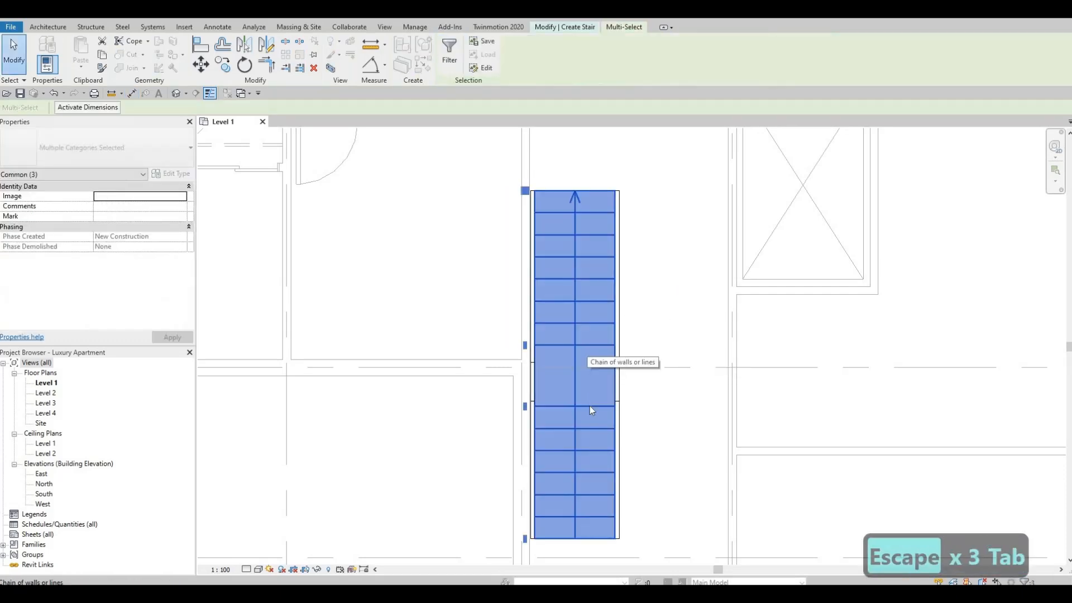
key("Escape")
left_click(583, 379)
left_click_drag(575, 337, 575, 320)
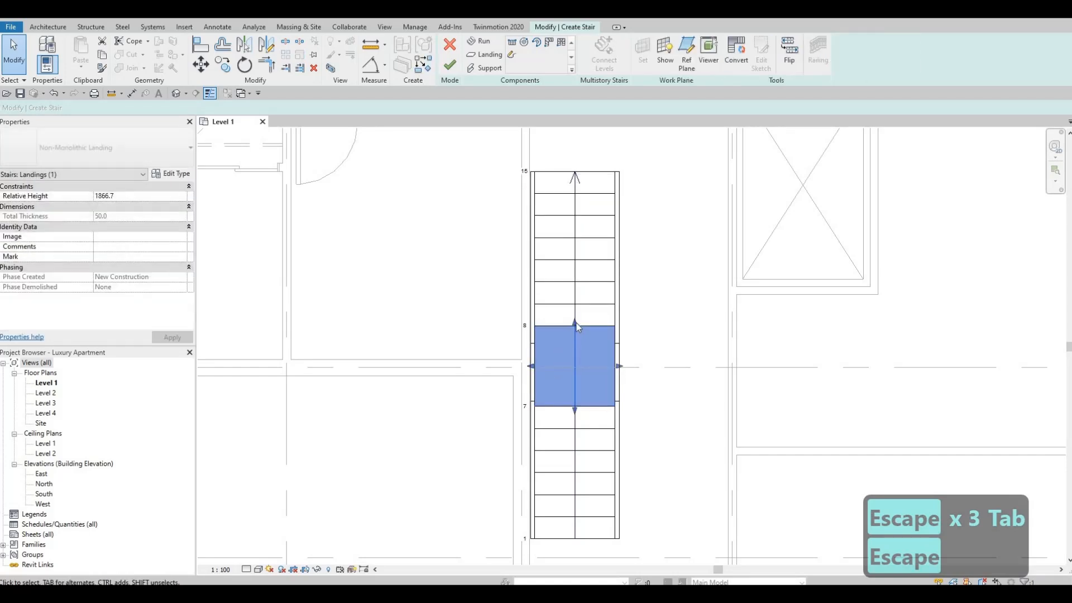
left_click(532, 367)
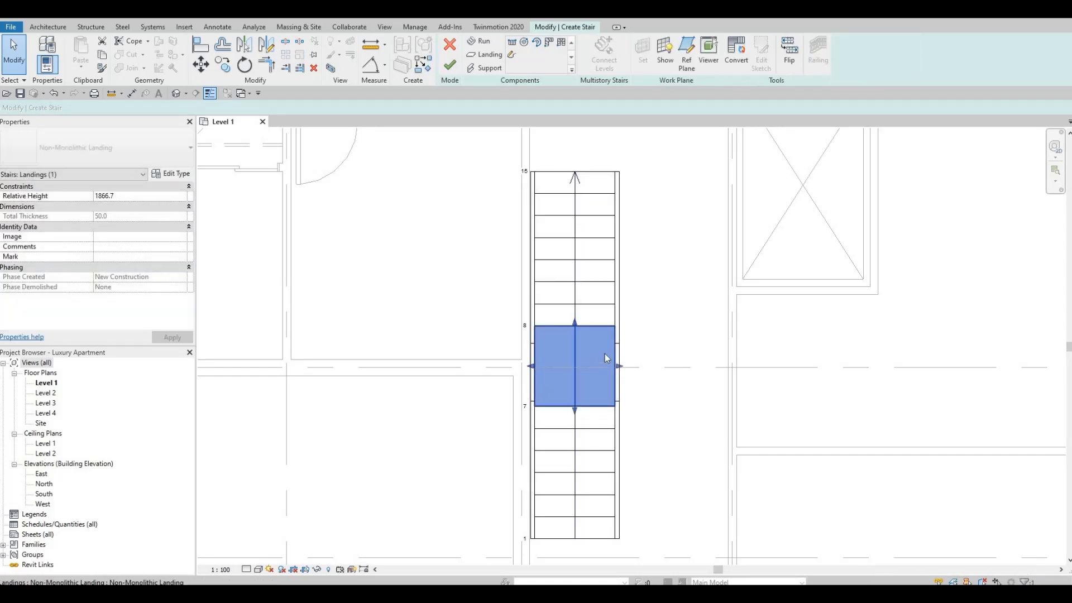
key("Escape")
key("Escape")
scroll(608, 332, "down", 2)
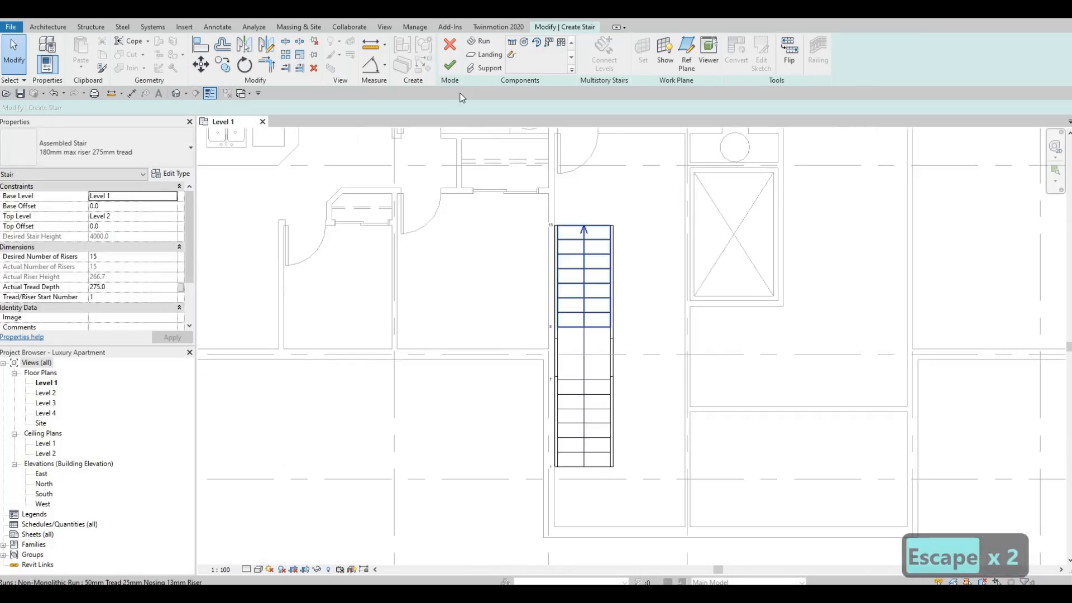
left_click(450, 65)
scroll(579, 334, "down", 1)
key("Escape")
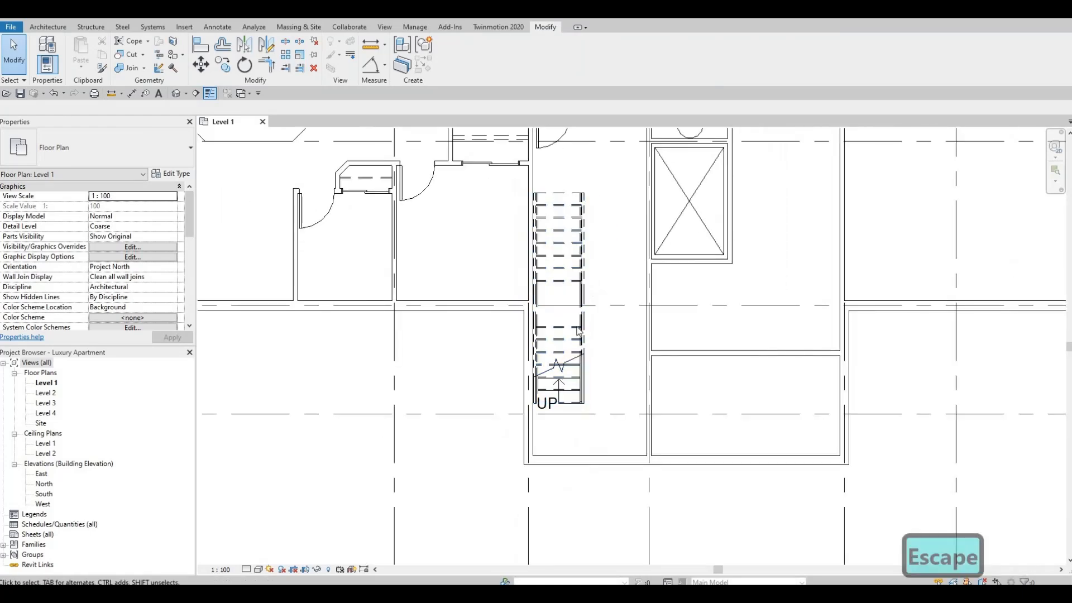
Examine the stair's position in its room and the surrounding core up to the corridor.
scroll(578, 335, "down", 1)
middle_click_drag(579, 335, 571, 368)
scroll(549, 453, "down", 1)
middle_click_drag(550, 453, 529, 375)
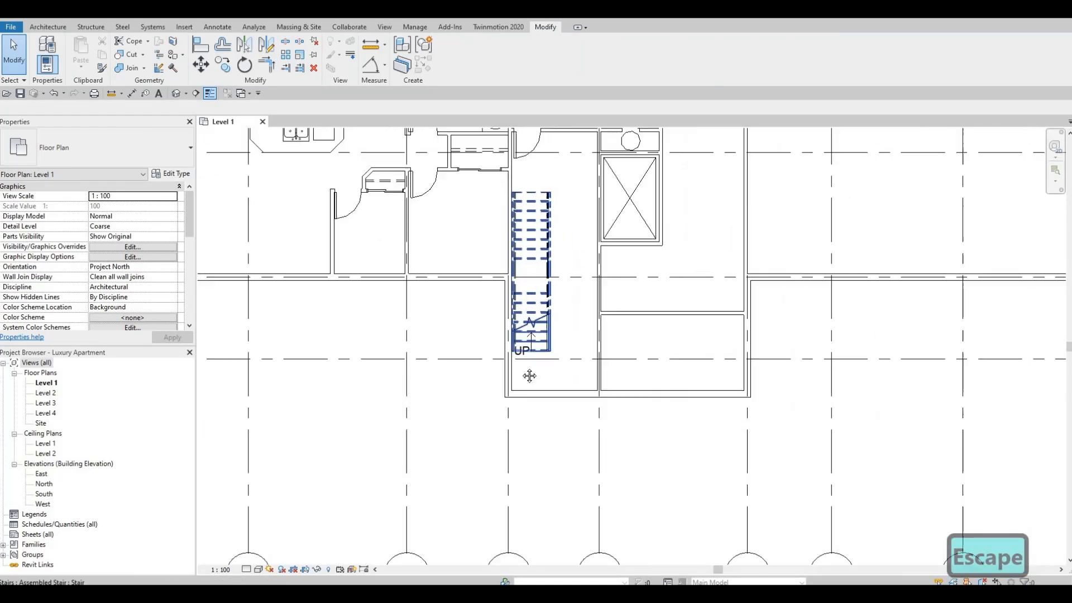
middle_click_drag(523, 418, 516, 450)
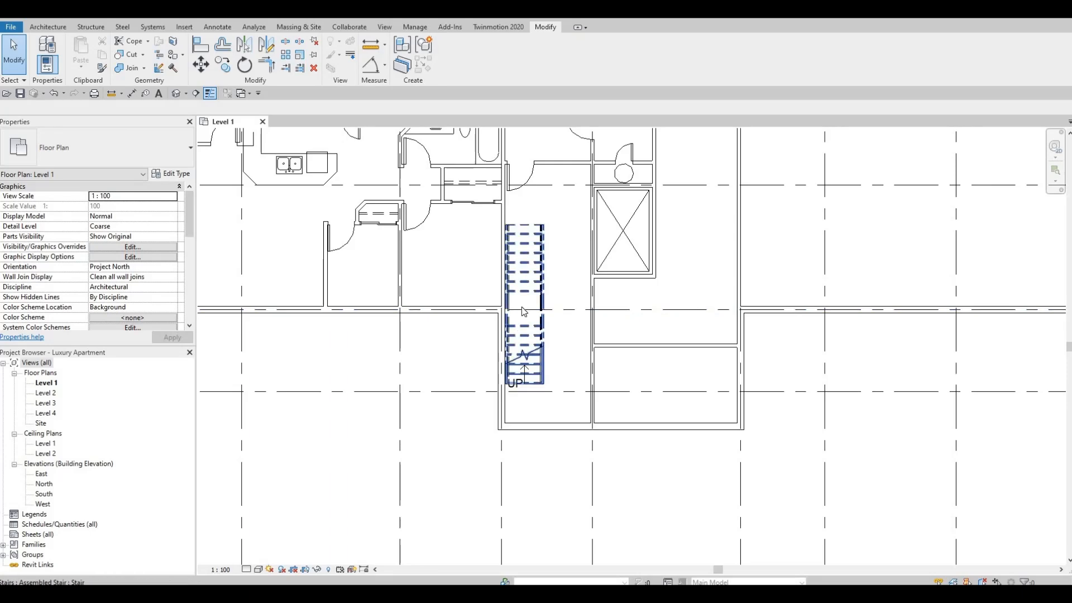
scroll(543, 293, "down", 2)
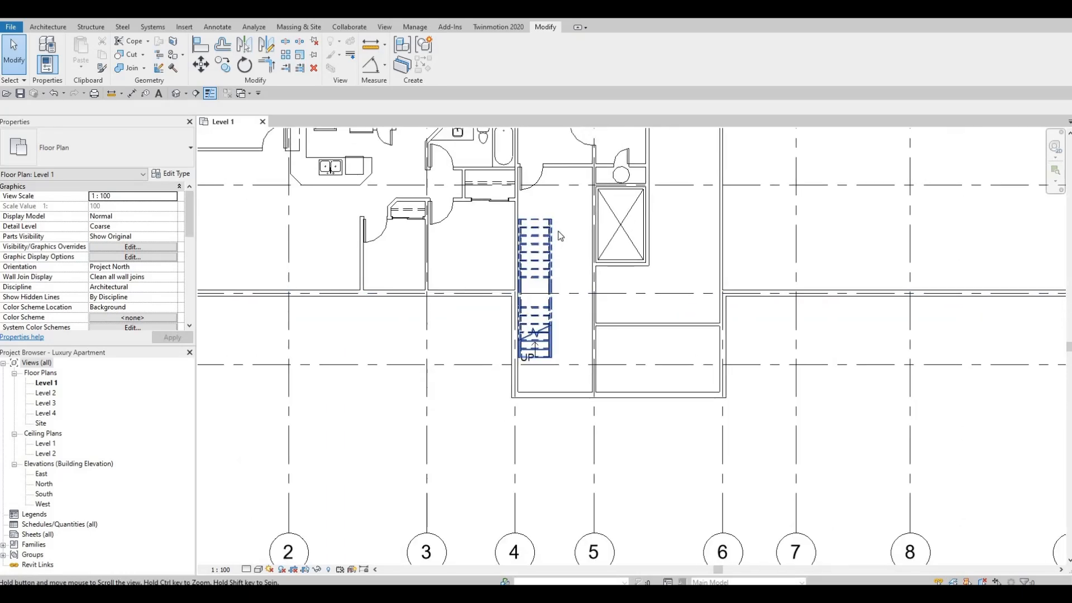
scroll(546, 320, "up", 3)
scroll(546, 319, "up", 4)
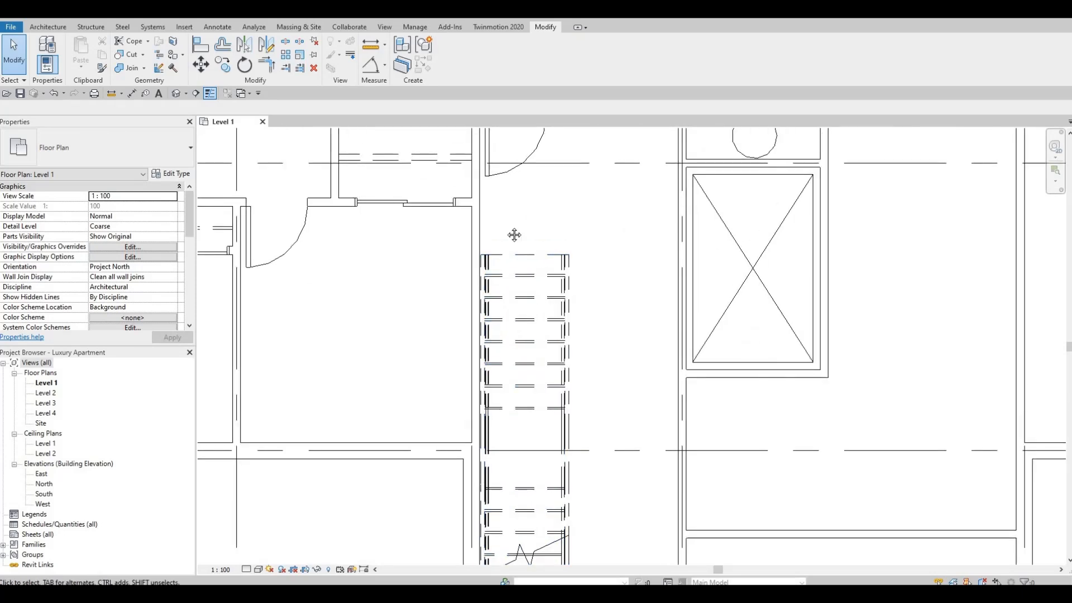
scroll(514, 322, "down", 1)
scroll(516, 323, "down", 1)
middle_click_drag(514, 327, 479, 326)
scroll(500, 306, "down", 1)
scroll(540, 296, "down", 1)
middle_click_drag(559, 340, 501, 430)
middle_click_drag(536, 305, 511, 403)
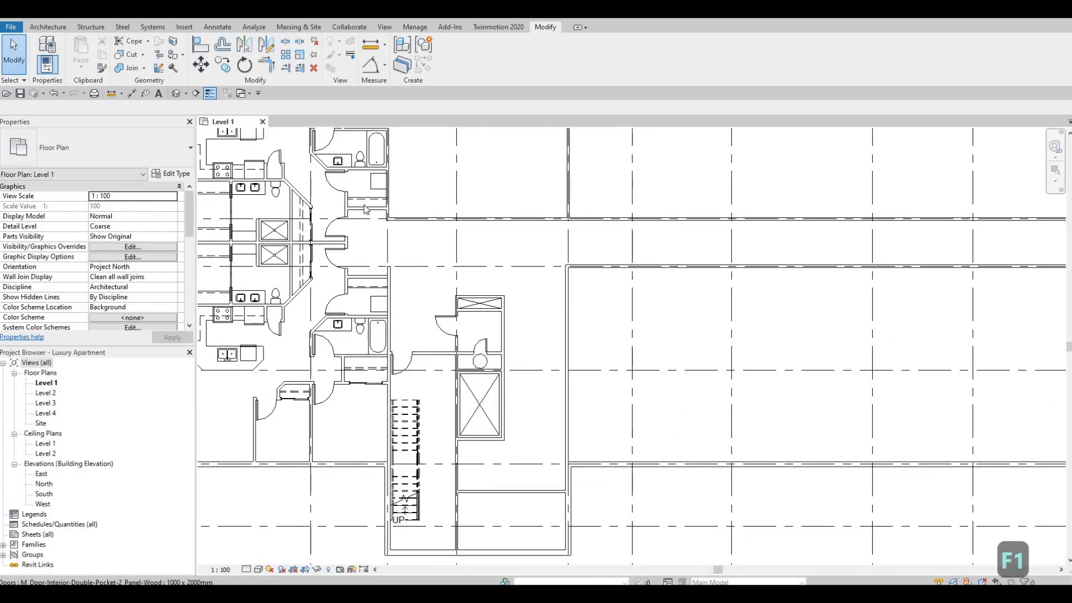
Place an elevator door of type 12000 x 2290 Opening centred in the east wall of the large crossed shaft.
left_click_drag(251, 200, 837, 150)
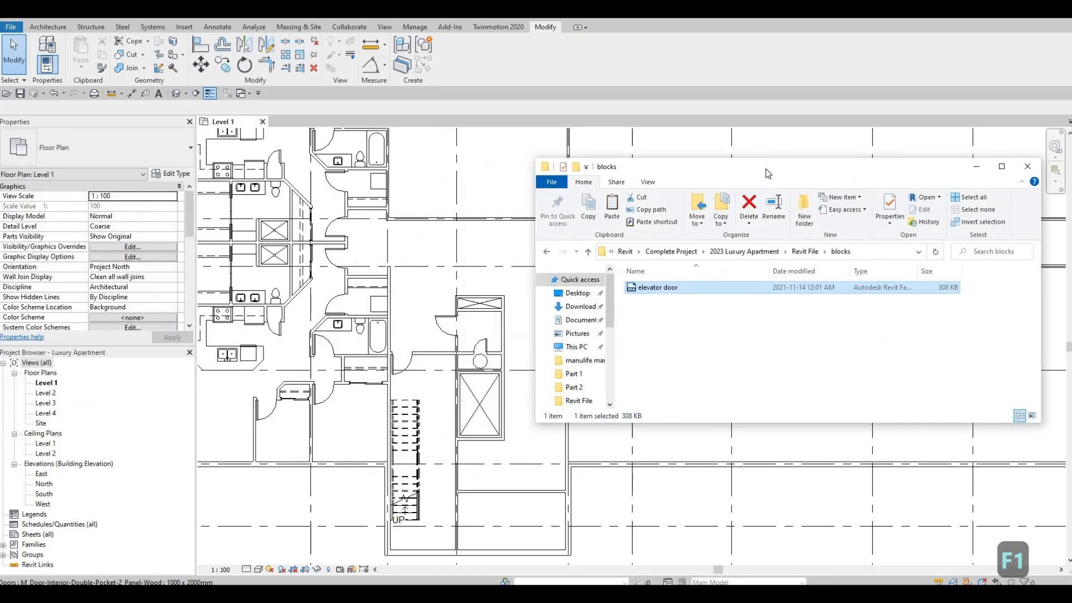
left_click_drag(729, 269, 523, 403)
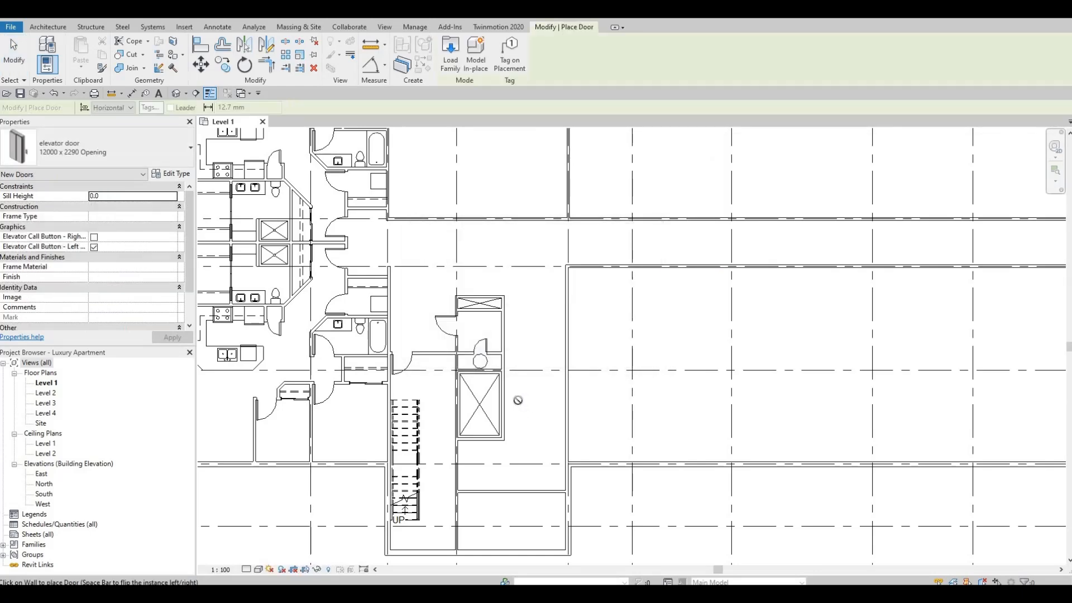
scroll(507, 400, "up", 3)
scroll(505, 402, "up", 1)
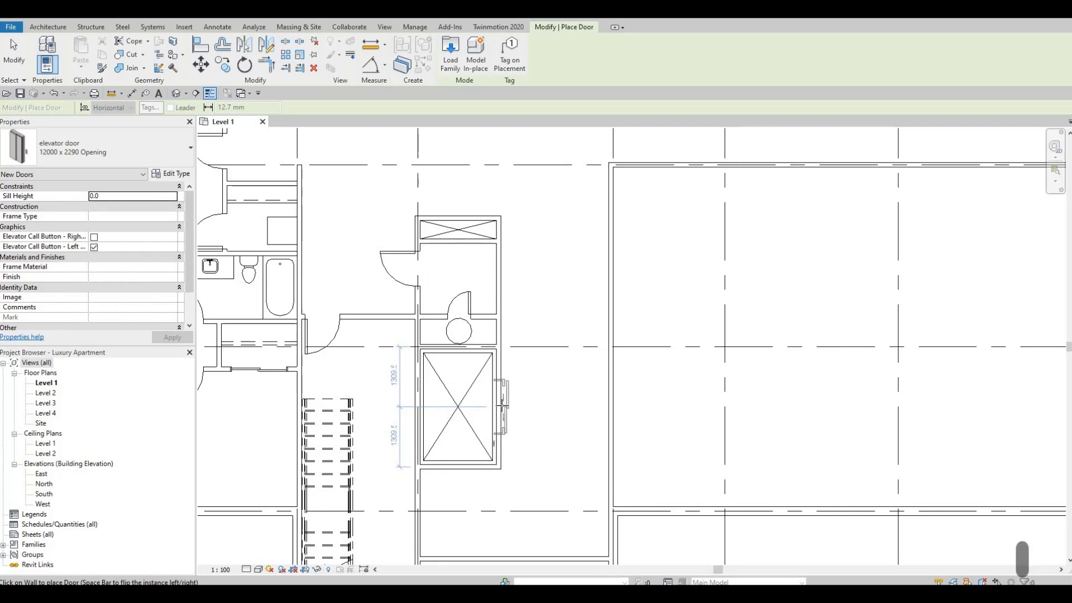
scroll(502, 405, "up", 4)
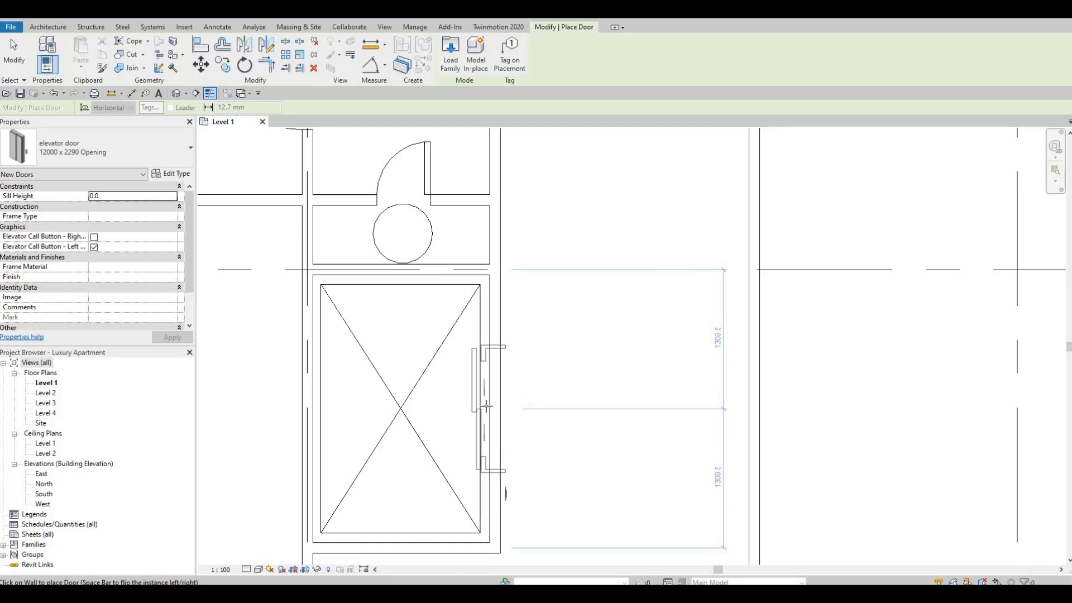
left_click(505, 413)
key("Escape")
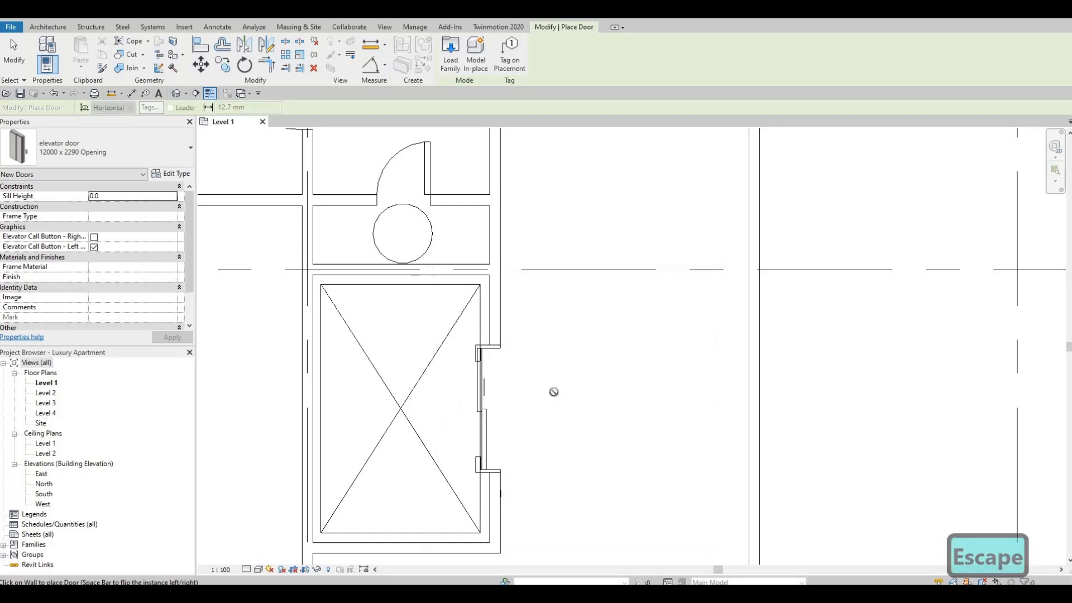
End door placement and review the core's layout within the overall Level 1 plan.
scroll(553, 391, "down", 2)
scroll(551, 322, "down", 2)
middle_click_drag(530, 302, 501, 247)
scroll(533, 304, "down", 4)
scroll(503, 248, "down", 2)
key("Escape")
key("Escape")
scroll(519, 327, "up", 1)
middle_click_drag(519, 327, 522, 338)
scroll(517, 335, "down", 2)
scroll(499, 346, "down", 1)
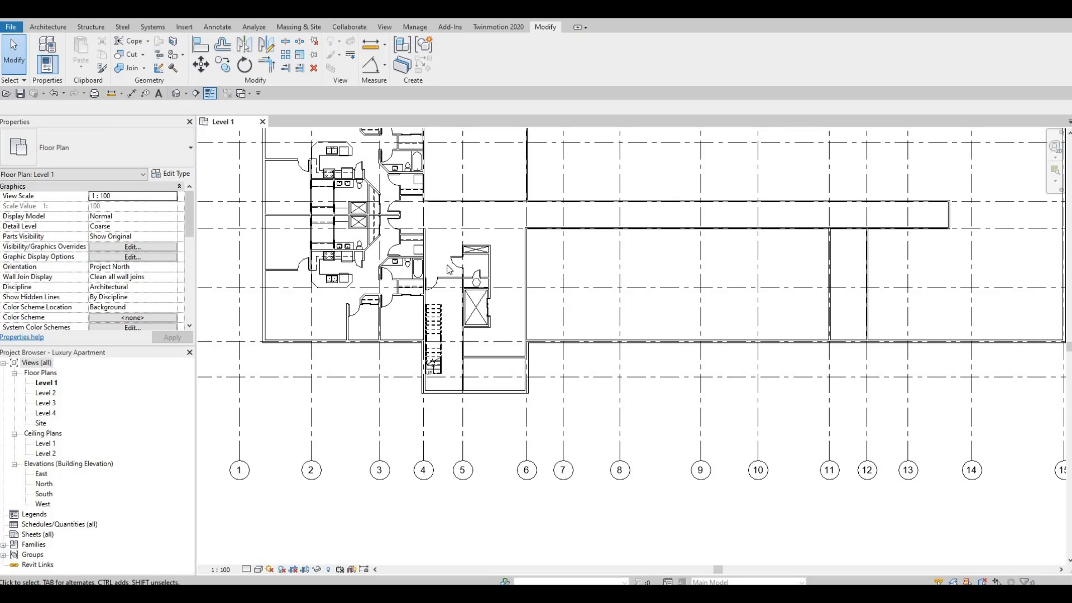
Place another M_Single-Flush 0762 x 2134mm door in the south exterior wall of the stair room between grids 4 and 5.
scroll(434, 261, "up", 2)
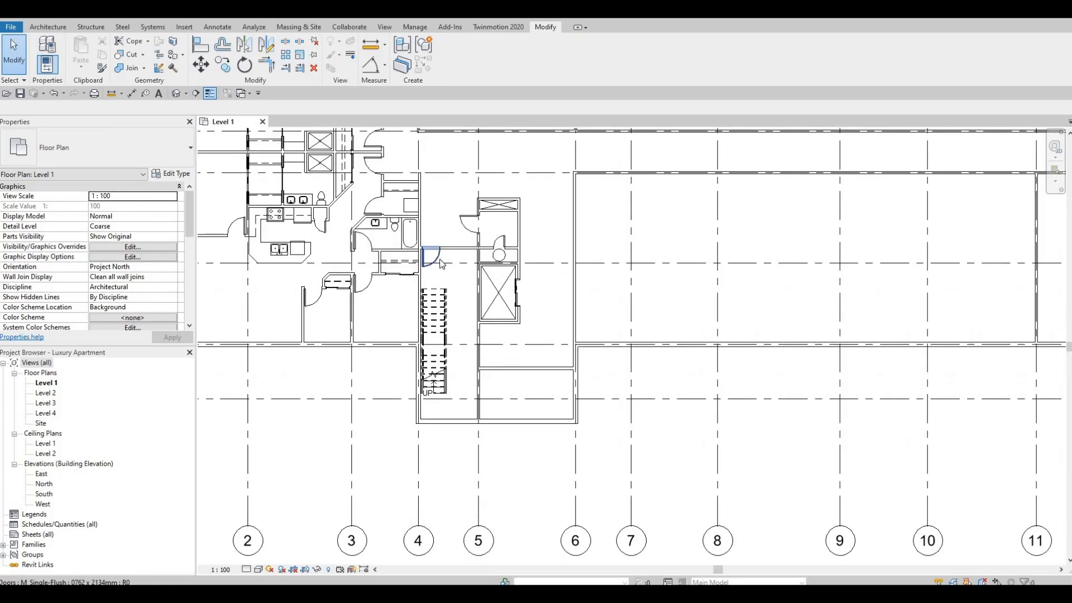
left_click(434, 260)
scroll(432, 262, "up", 1)
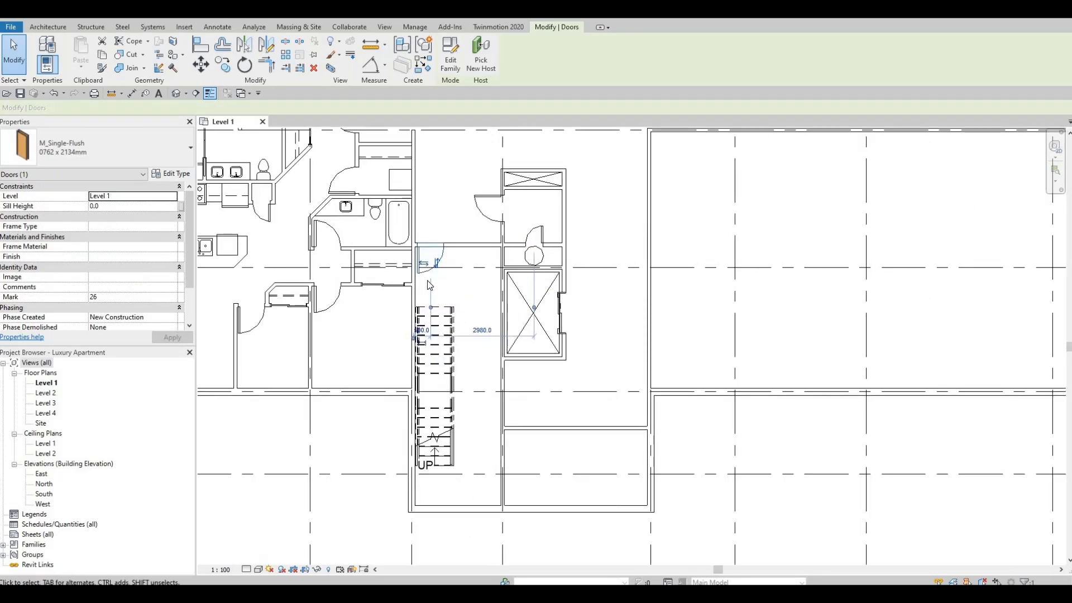
key("c")
key("s")
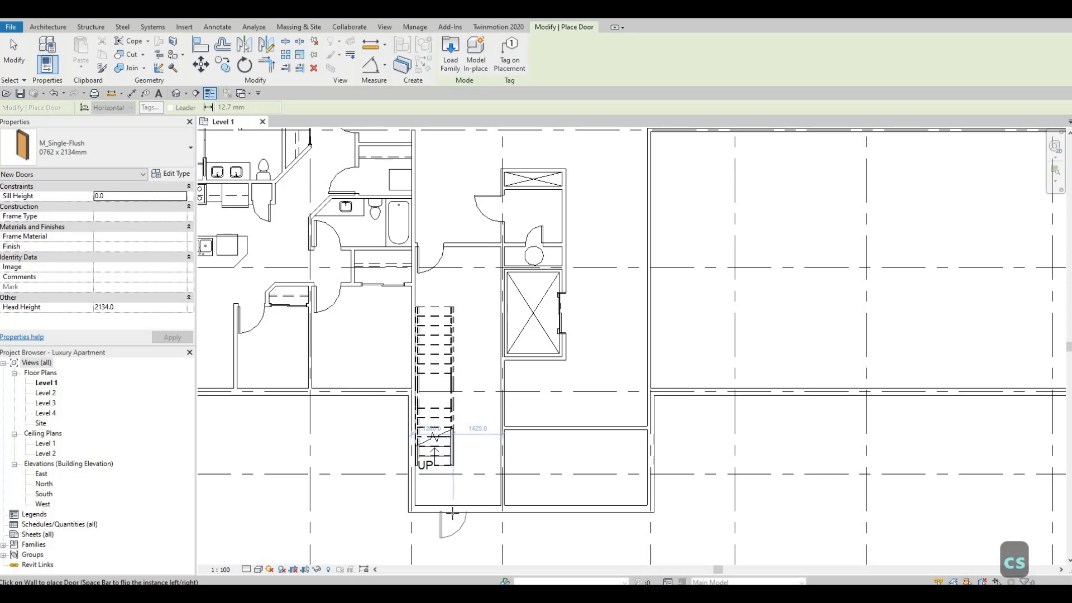
left_click(452, 512)
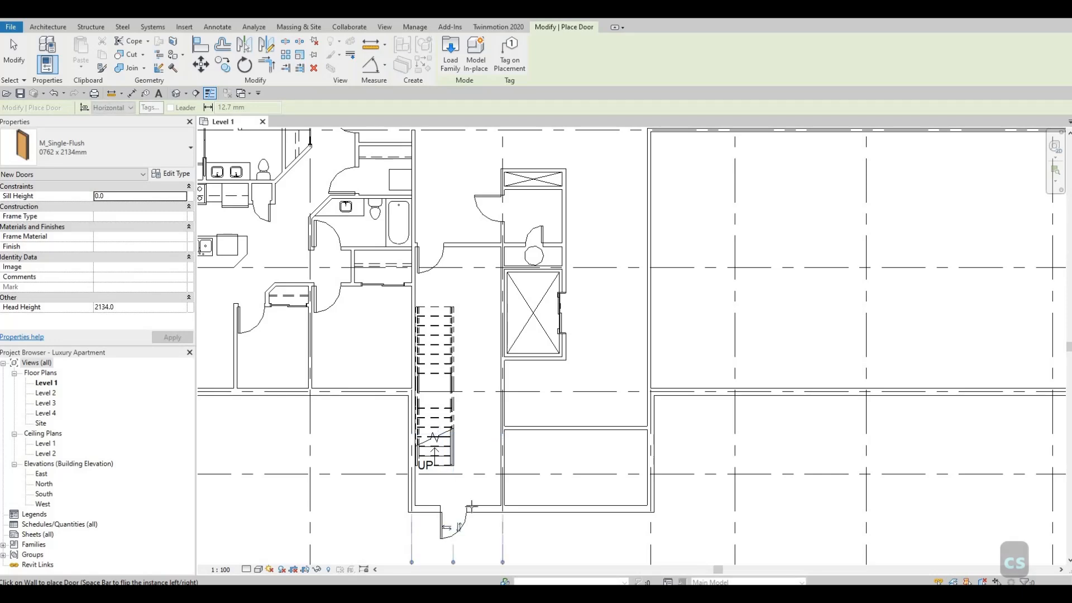
key("Escape")
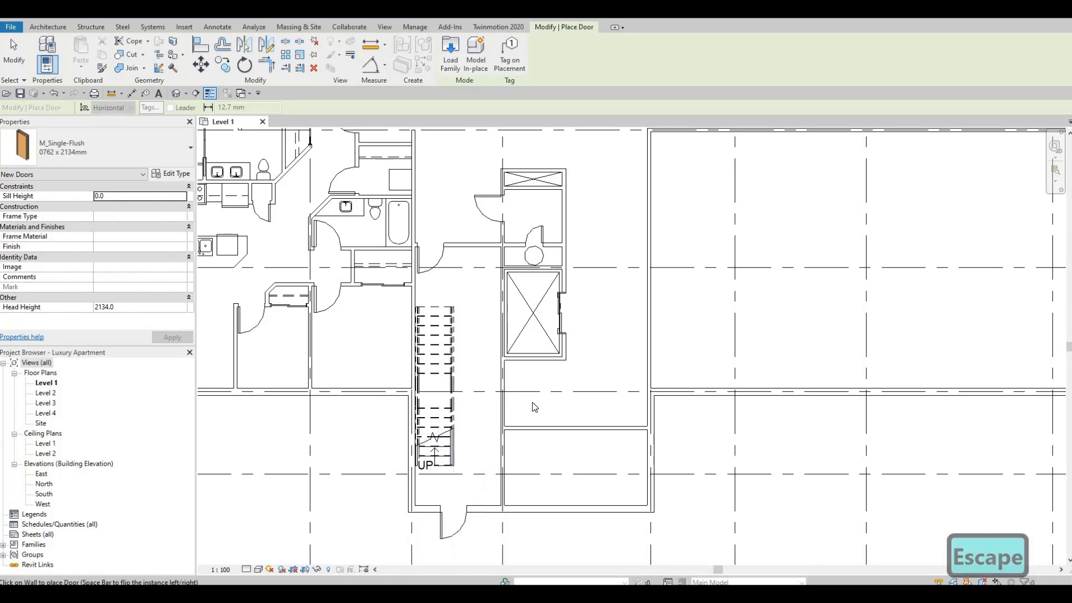
middle_click_drag(534, 407, 491, 404)
key("Escape")
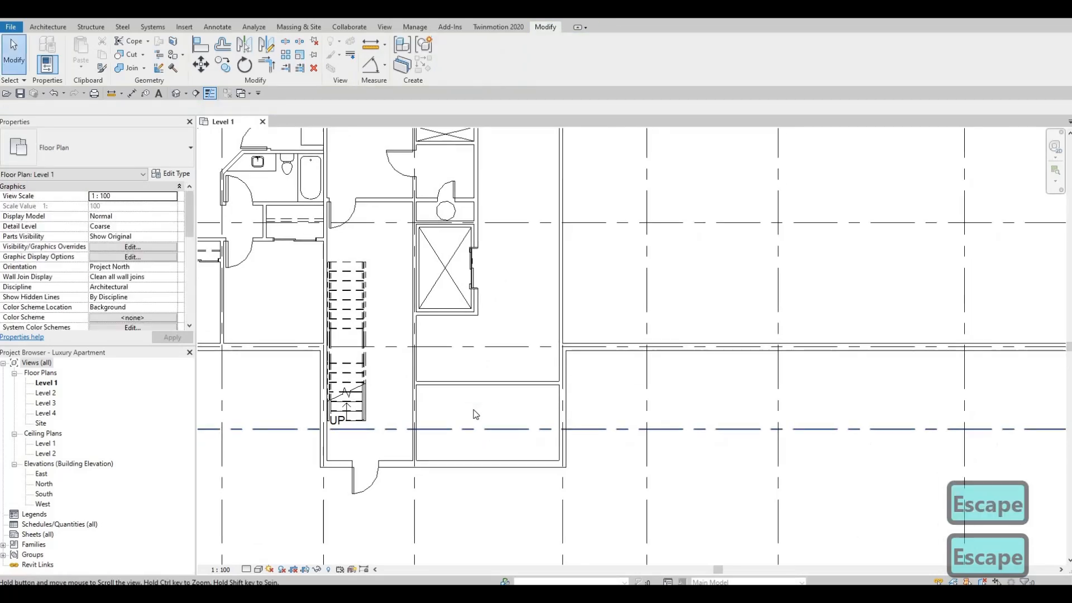
Split the south exterior wall along grid G midway between grids 11 and 12, without deleting an inner segment.
scroll(475, 414, "down", 2)
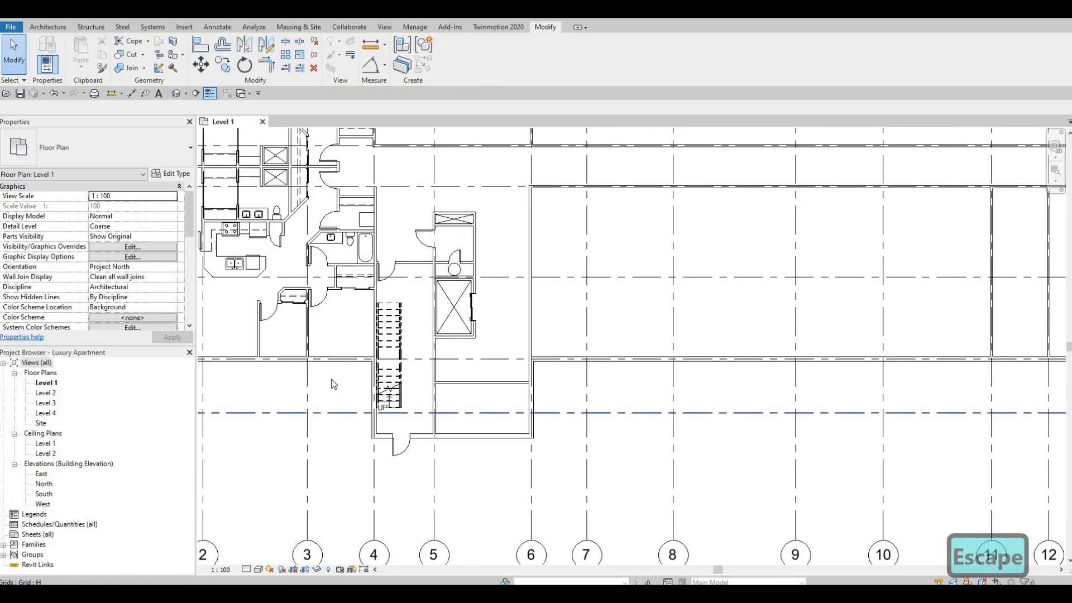
scroll(379, 403, "down", 1)
middle_click_drag(378, 403, 263, 387)
scroll(626, 400, "down", 1)
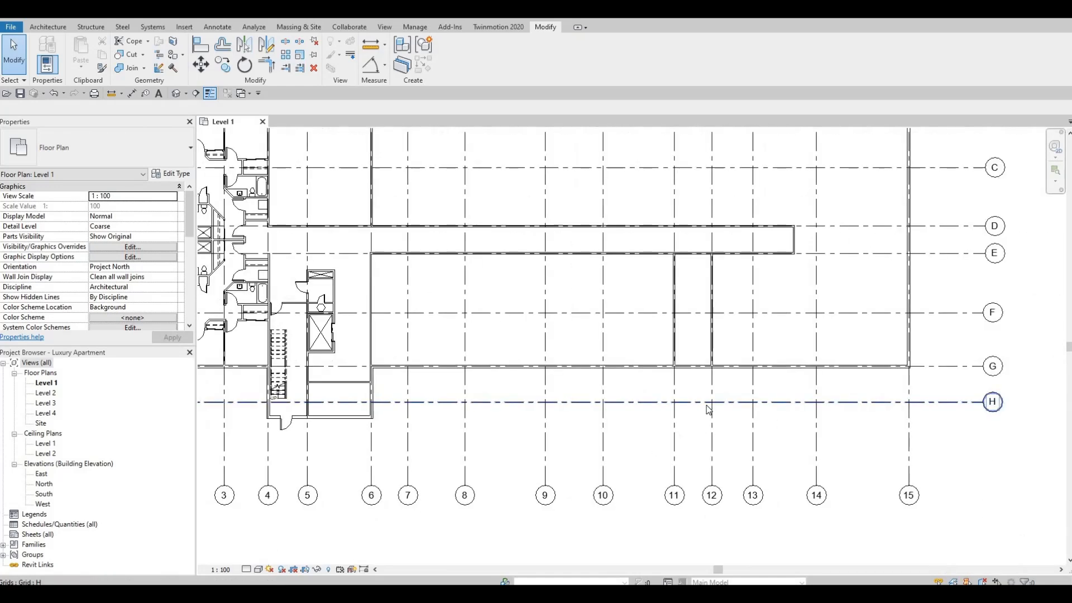
scroll(690, 367, "up", 2)
scroll(692, 366, "up", 1)
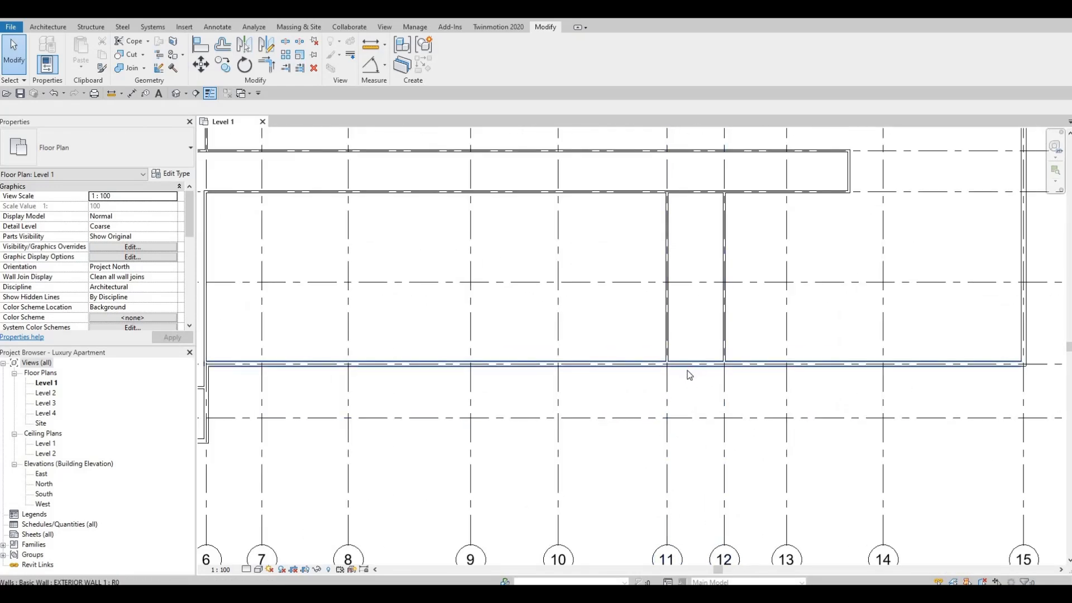
key("s")
key("l")
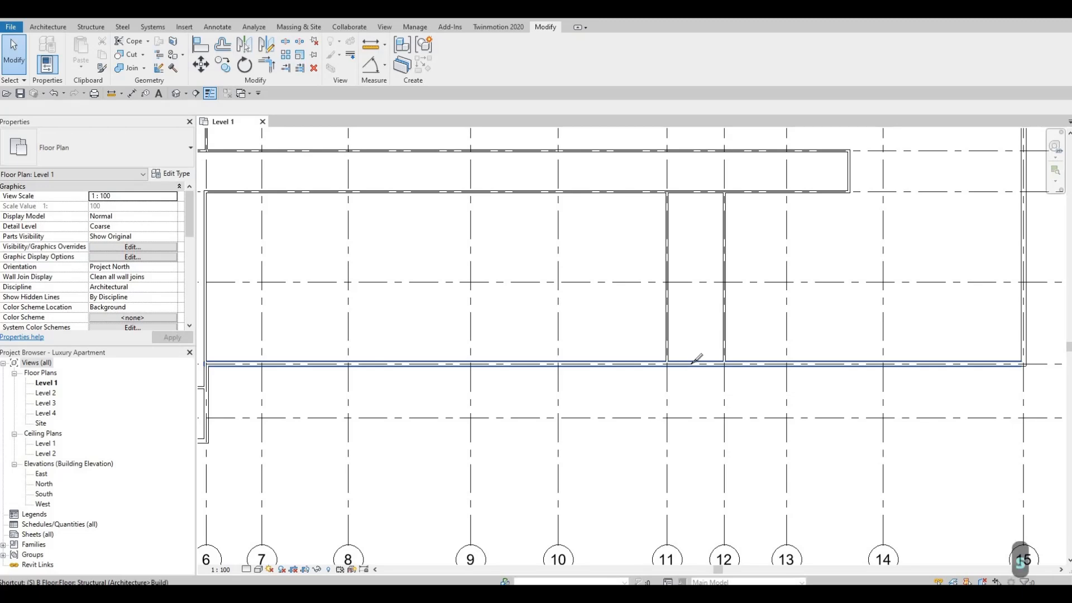
left_click(695, 366)
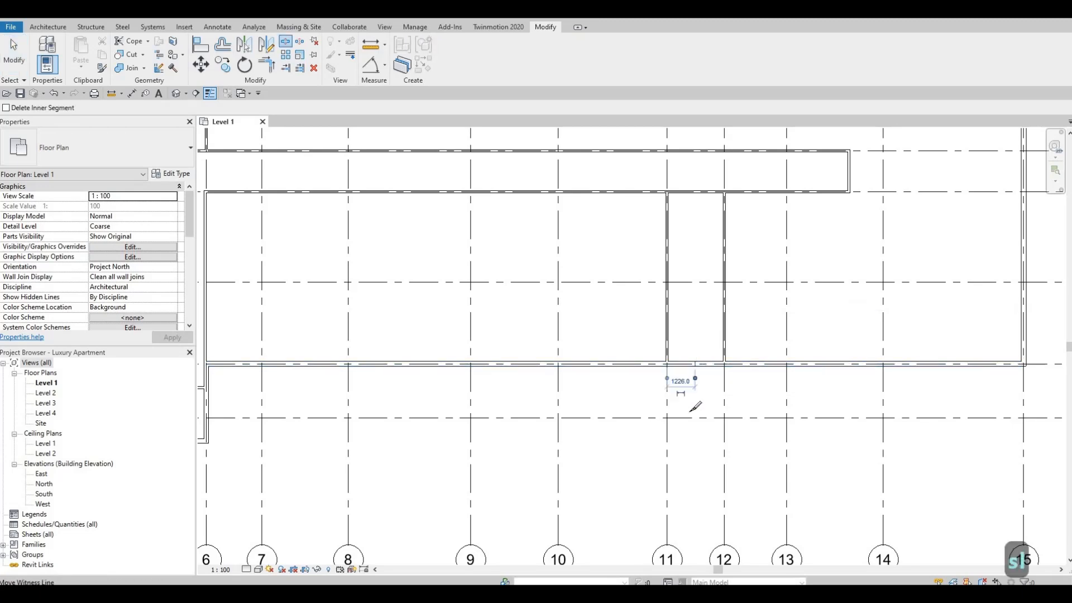
key("Escape")
key("Escape")
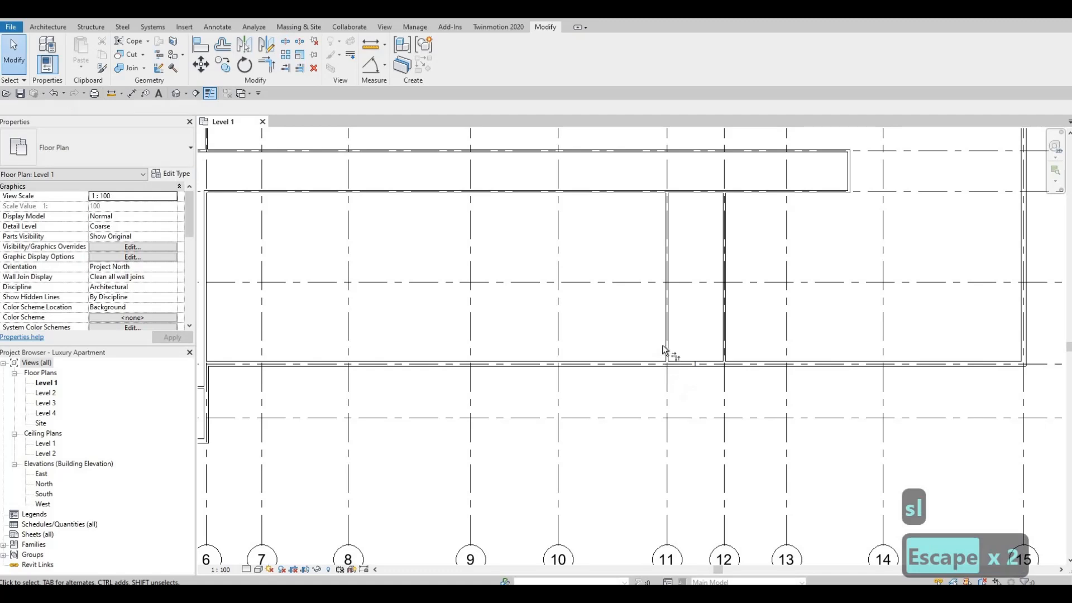
Trim both parts of the split exterior wall to corners with the interior walls on grids 11 and 12, opening the bay between them.
key("t")
key("r")
left_click(666, 339)
left_click(653, 366)
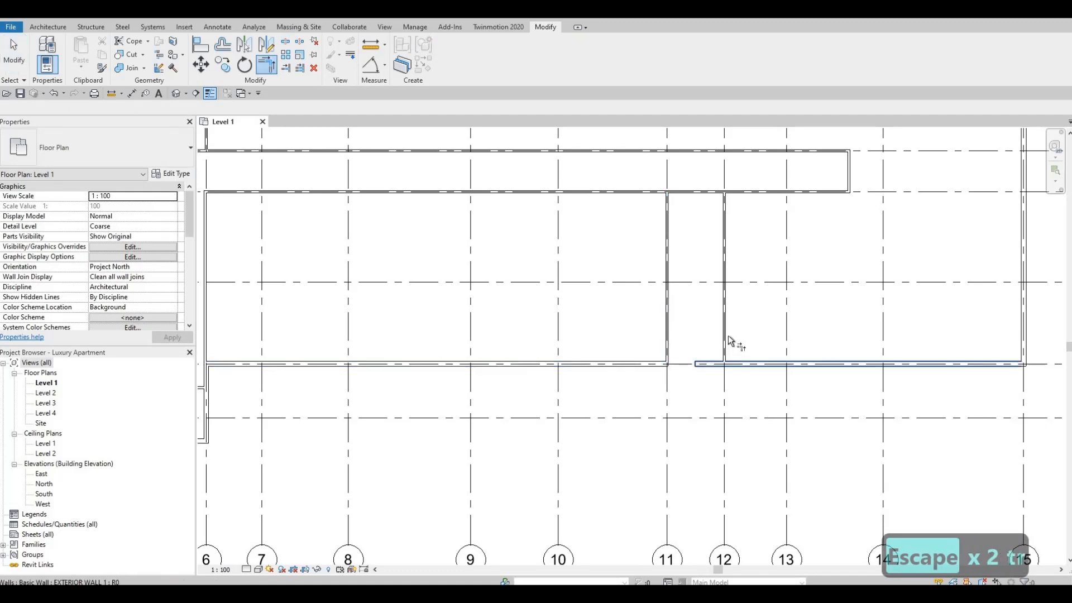
left_click(748, 364)
key("Escape")
key("Escape")
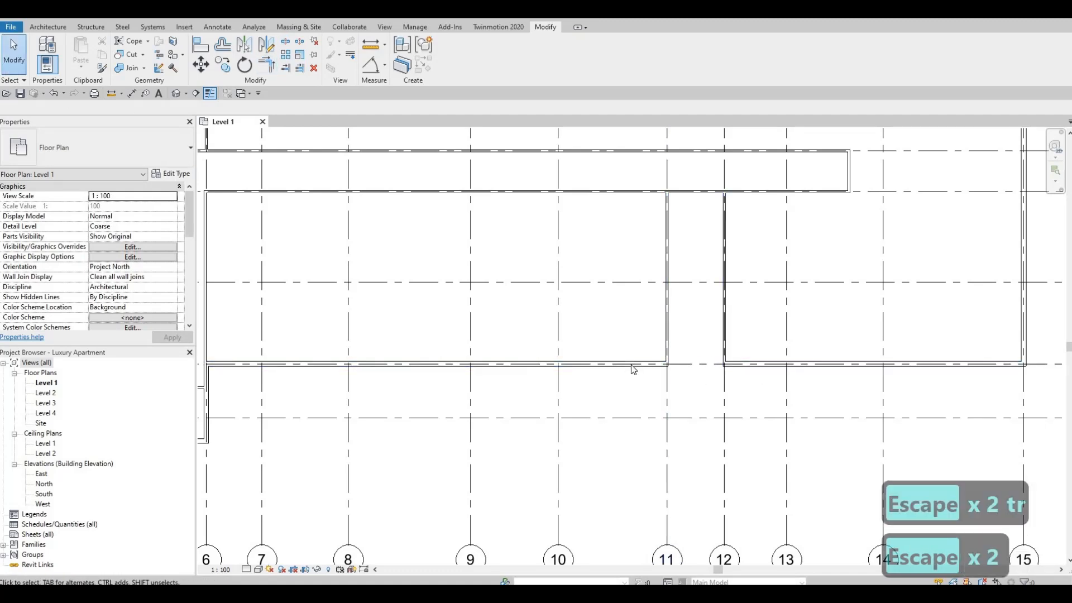
Draw EXTERIOR WALL 1 around the bay from grid G down grid 11 to grid H, across to grid 12 and back to grid G.
left_click(631, 366)
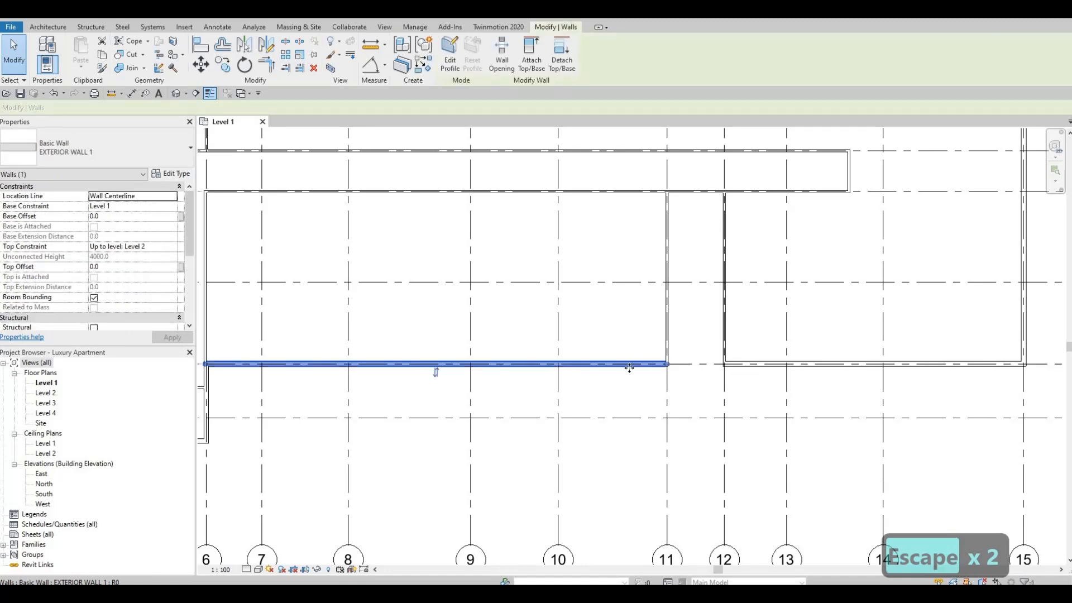
key("c")
key("s")
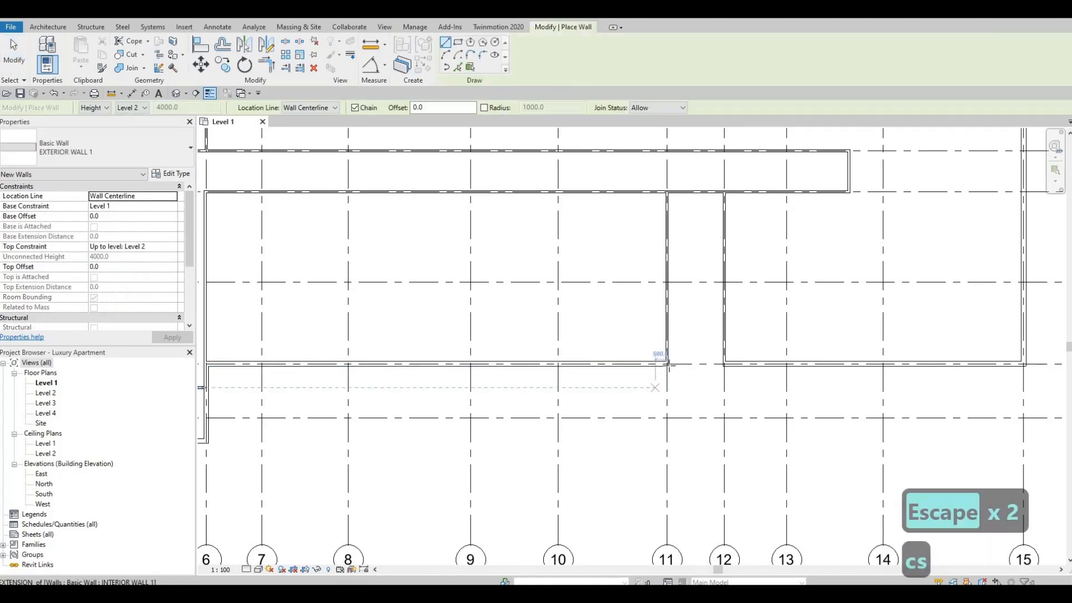
left_click(666, 364)
scroll(667, 364, "up", 3)
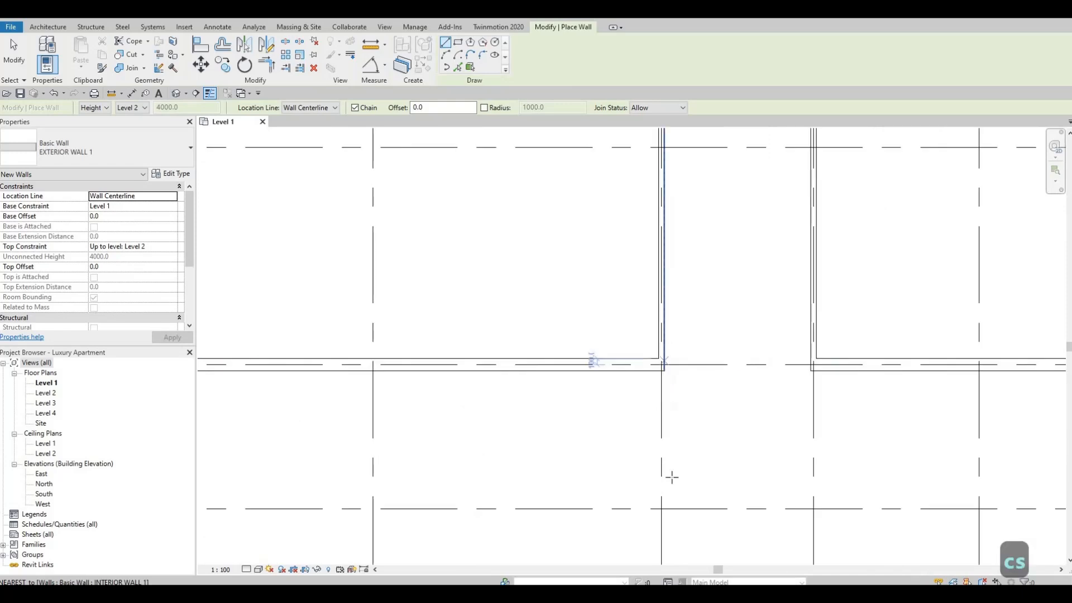
middle_click_drag(661, 513, 644, 431)
left_click(645, 430)
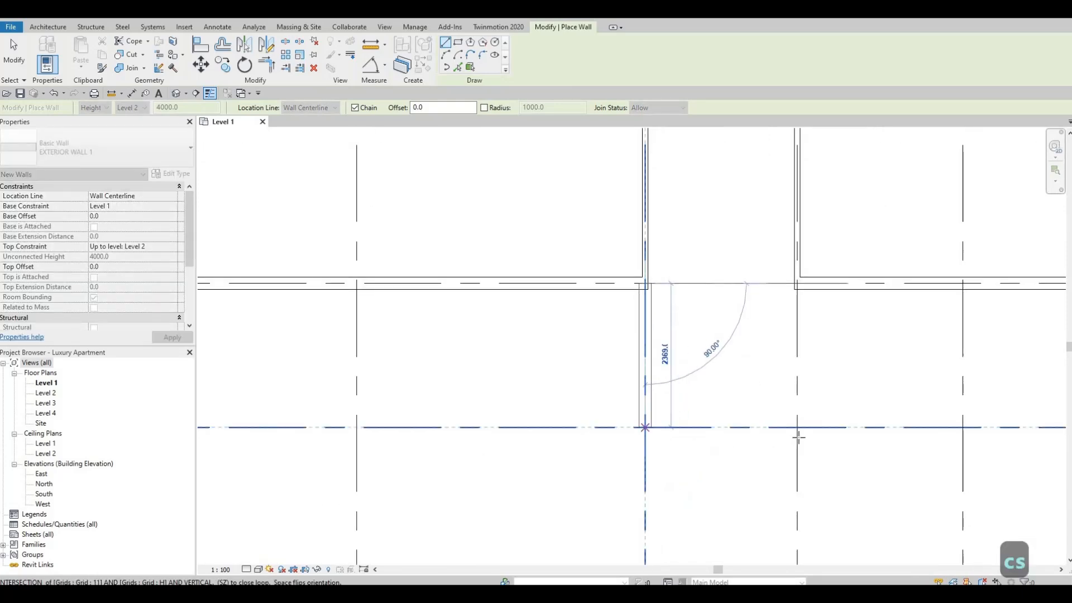
left_click(797, 427)
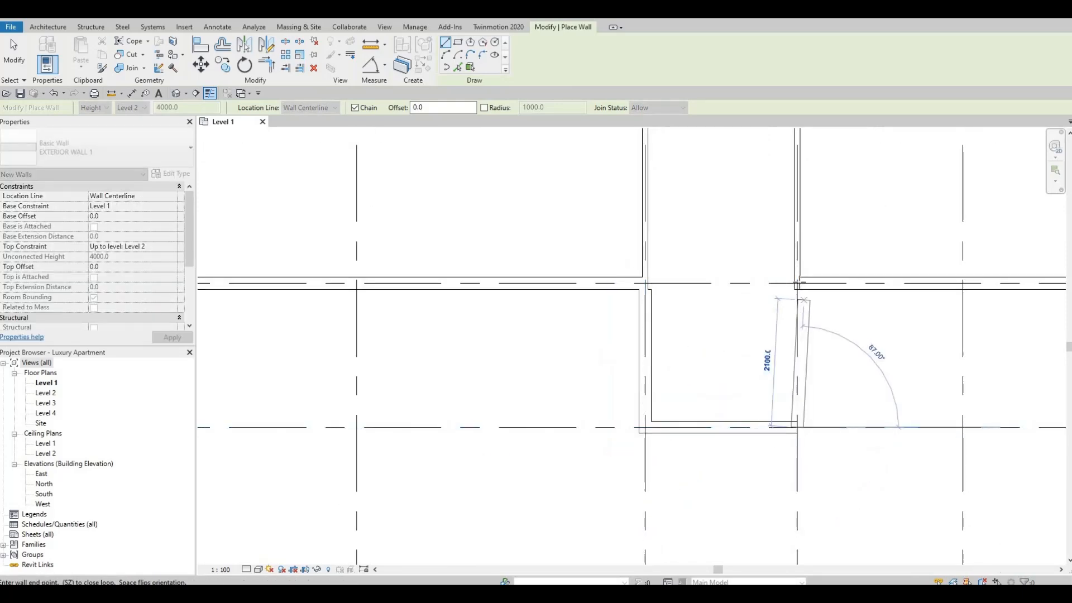
left_click(797, 284)
key("Escape")
key("Escape")
key("Escape")
middle_click_drag(726, 281, 701, 395)
scroll(702, 395, "down", 2)
Pull the south ends of the interior walls on grids 11 and 12 back from the exterior wall corners.
key("Escape")
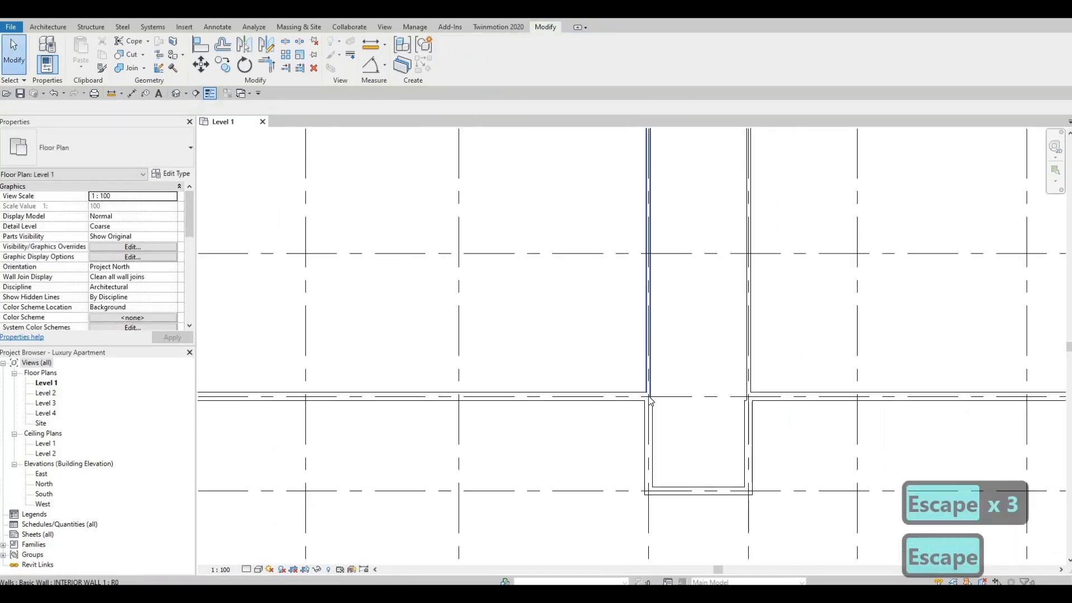
left_click(648, 393)
left_click_drag(648, 396, 750, 363)
key("Escape")
left_click(748, 394)
scroll(749, 394, "up", 3)
left_click_drag(738, 391, 720, 362)
key("Escape")
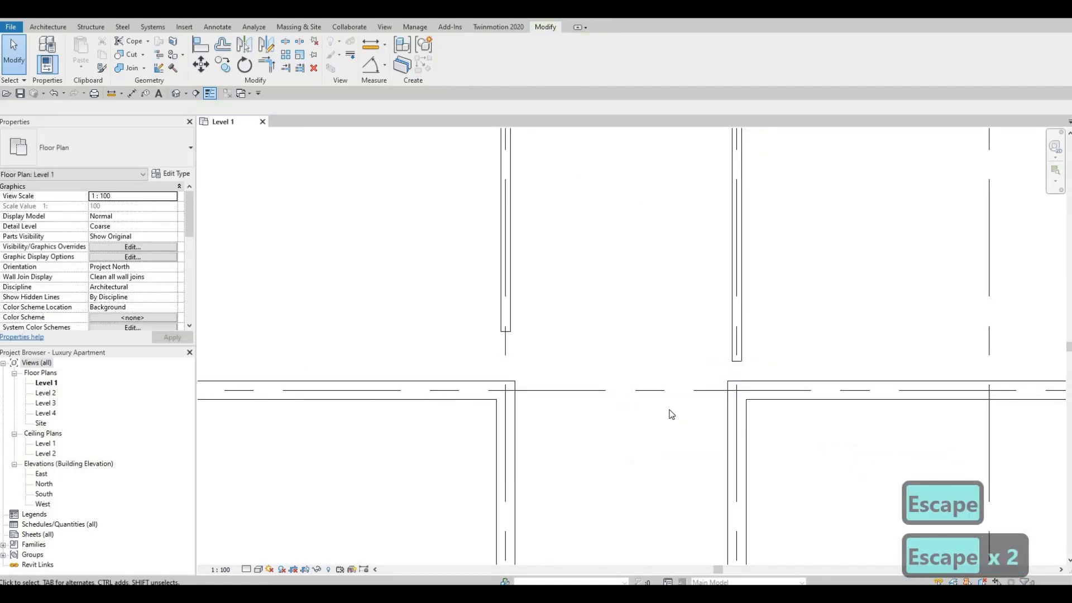
Align the facing sides of the interior walls on grids 11 and 12 with the inner faces of the projecting exterior walls.
key("a")
key("l")
left_click(518, 412)
left_click(511, 315)
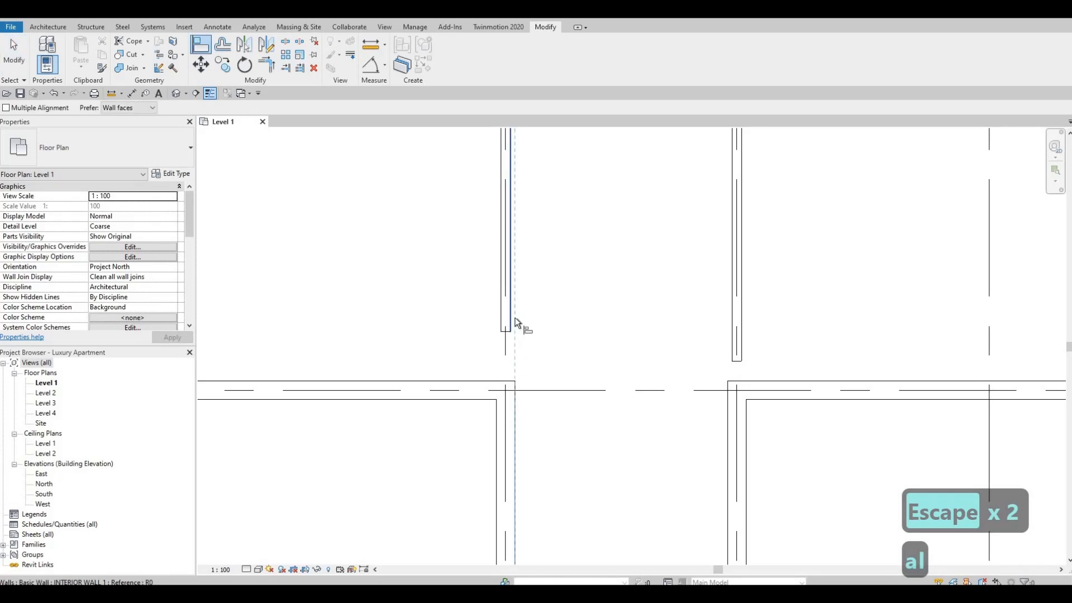
left_click(735, 348)
key("Escape")
key("Escape")
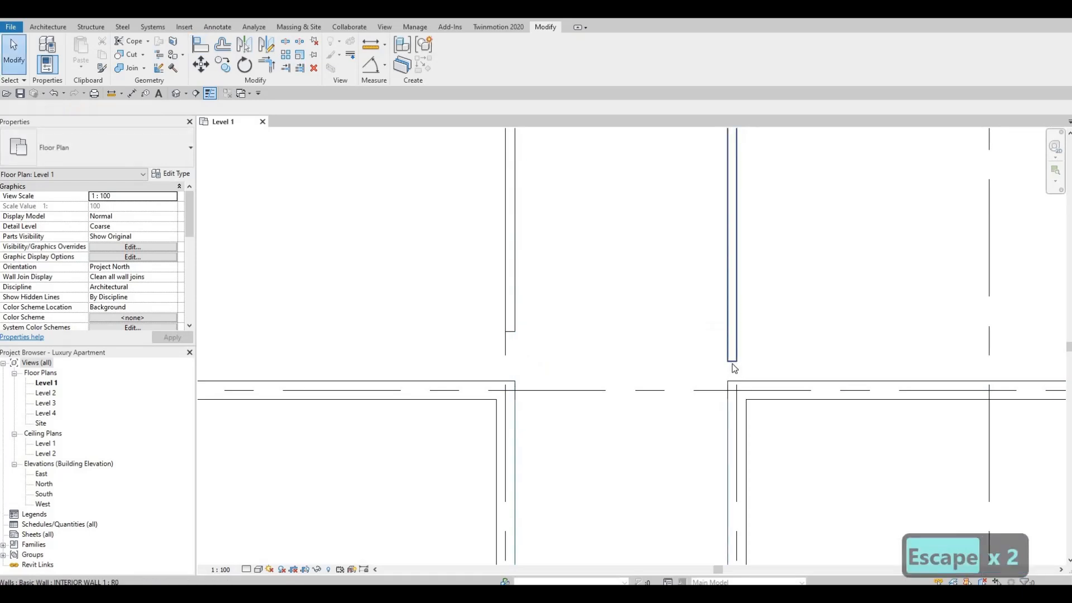
Extend the south ends of both aligned interior walls to meet the exterior walls at grid G.
left_click(732, 351)
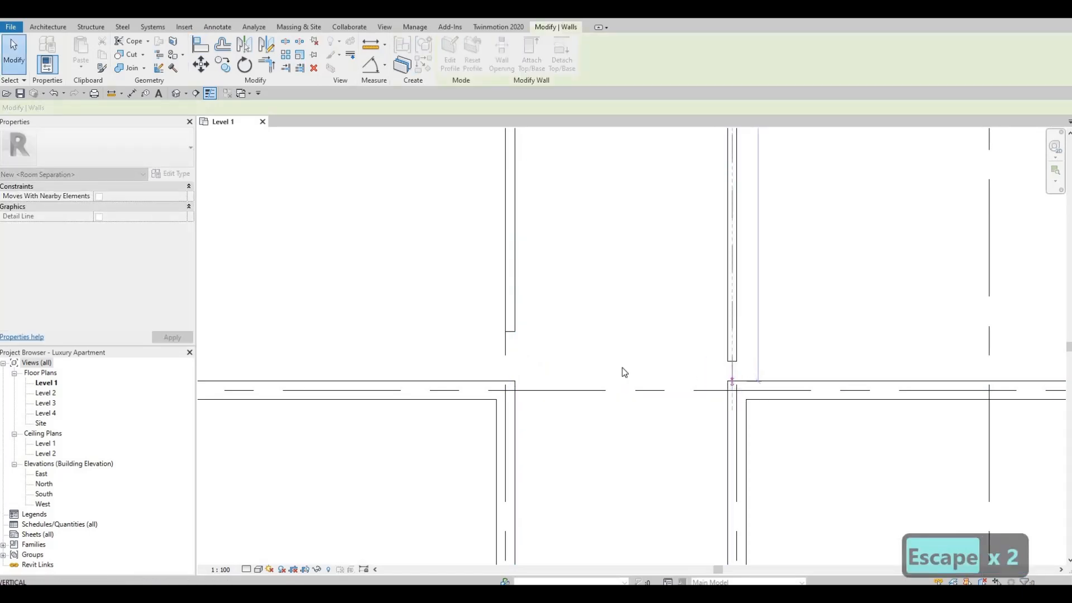
left_click(509, 326)
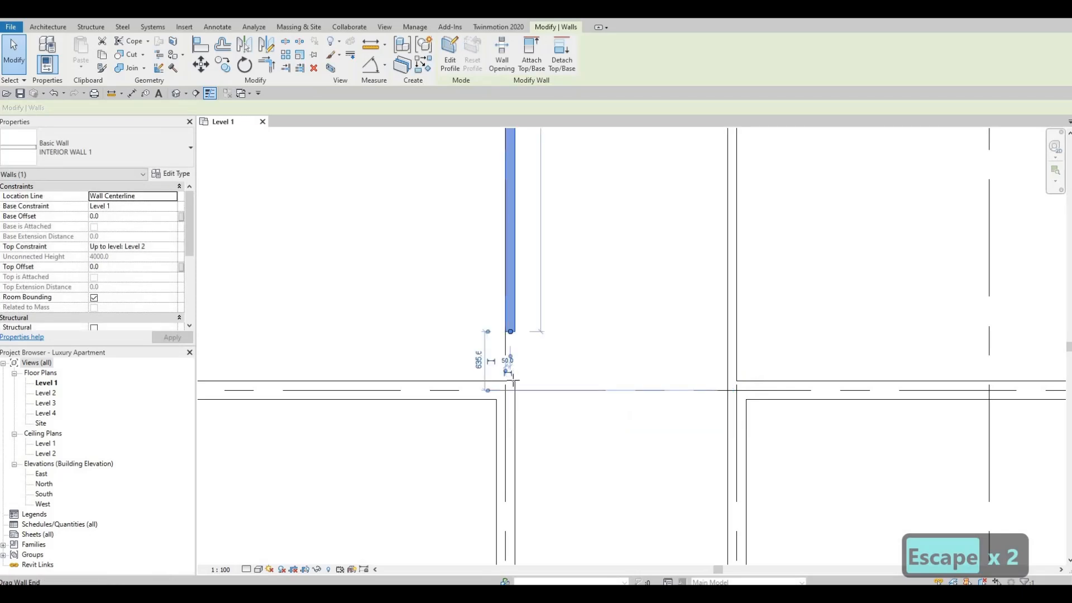
left_click_drag(513, 383, 511, 390)
key("Escape")
Copy the stair between grids 4 and 5 into the bay between grids 11 and 12, using matching southwest inside wall corners as reference points.
scroll(648, 524, "down", 2)
middle_click_drag(648, 525, 705, 373)
scroll(705, 373, "down", 2)
scroll(832, 328, "down", 3)
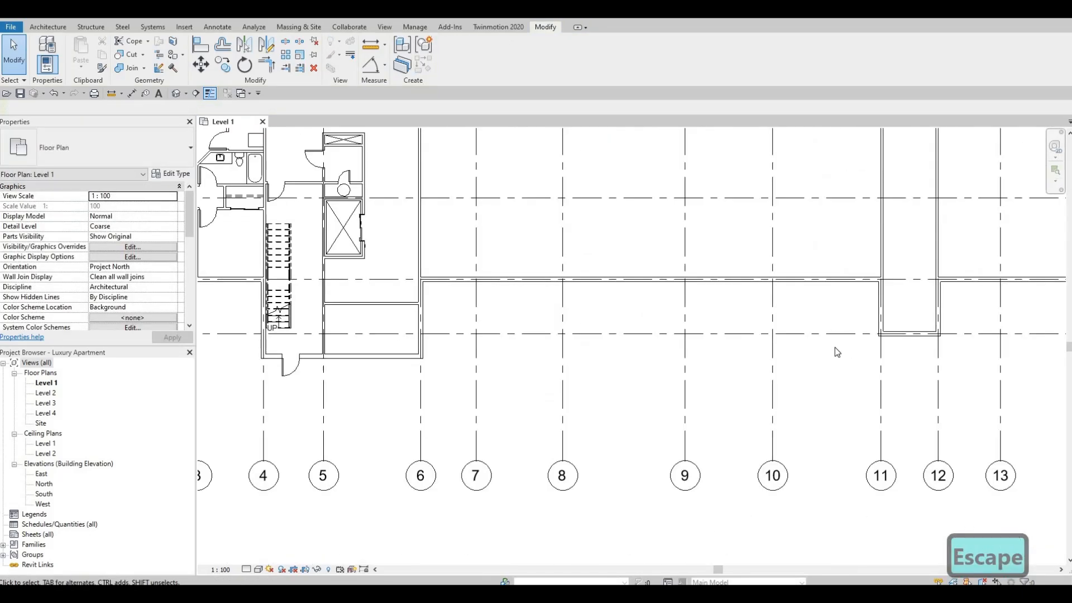
middle_click_drag(558, 369, 732, 380)
scroll(733, 380, "down", 1)
key("Escape")
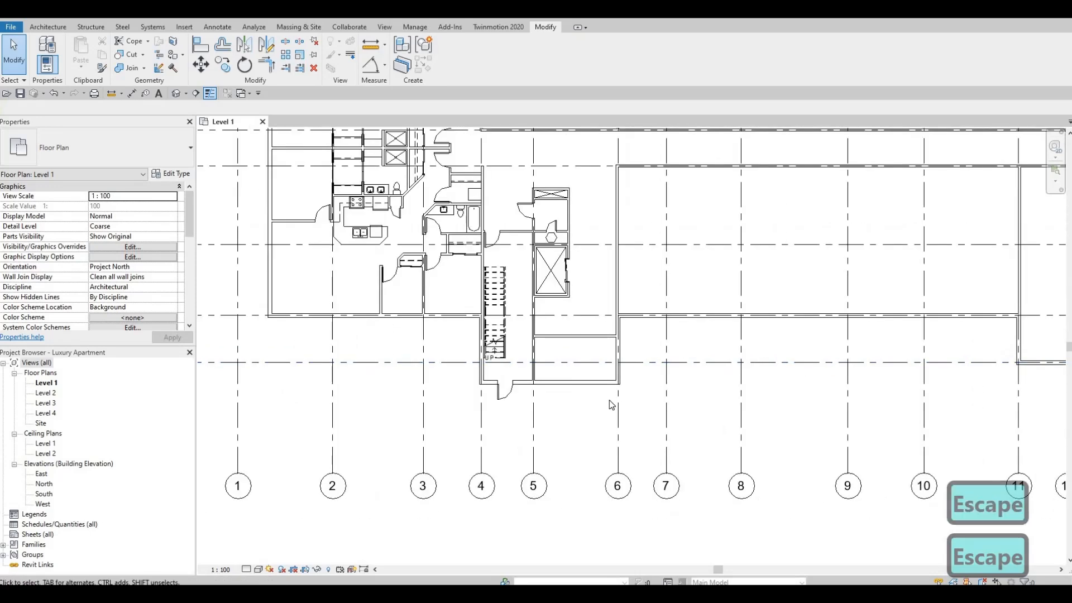
middle_click_drag(623, 369, 517, 387)
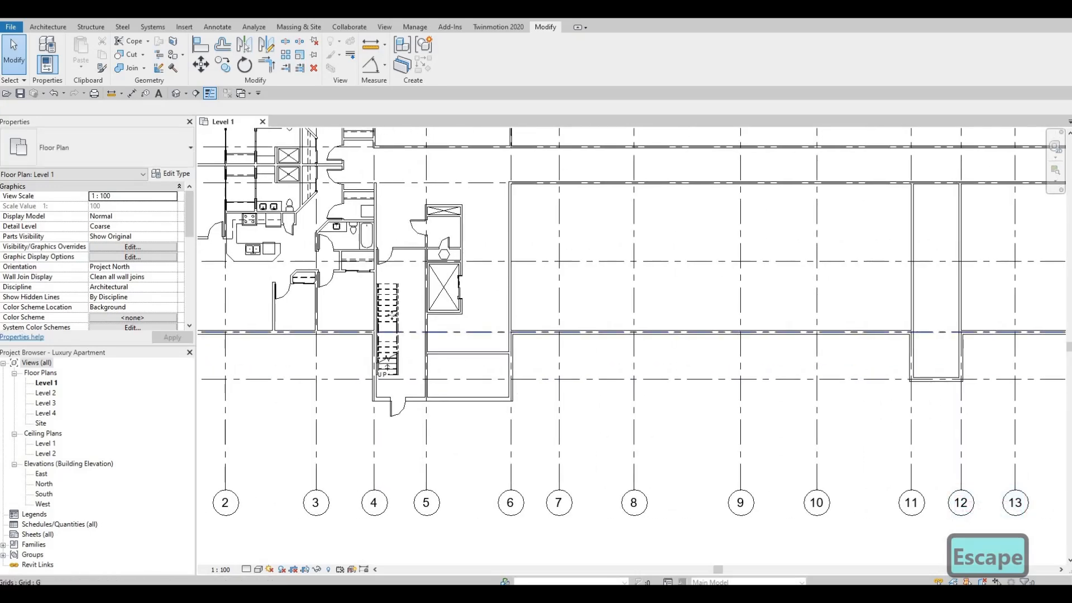
left_click(408, 364)
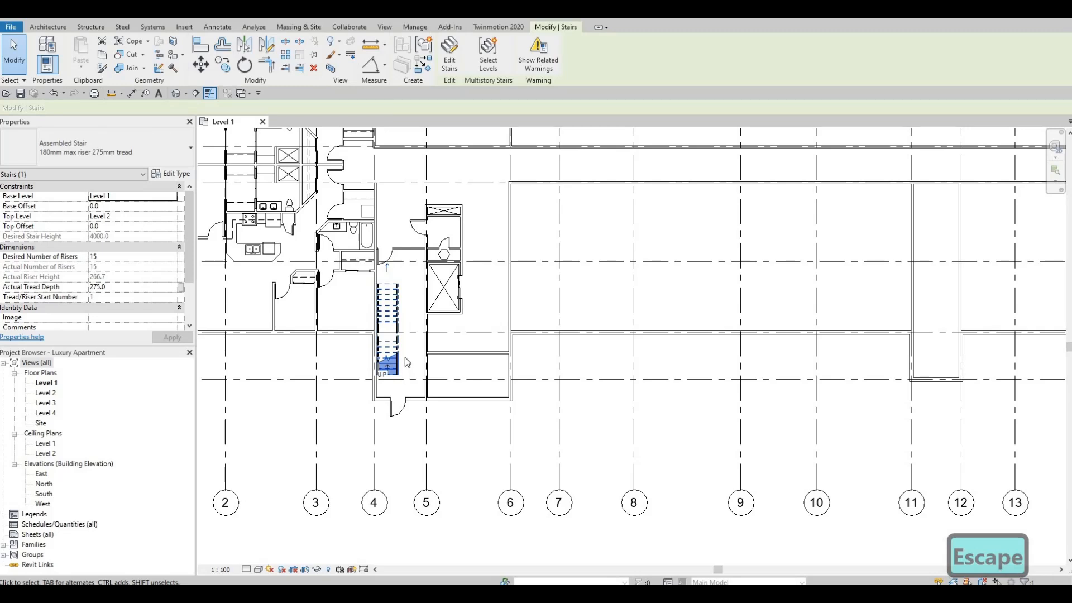
left_click(223, 65)
scroll(371, 412, "up", 2)
scroll(385, 388, "up", 1)
left_click(381, 391)
scroll(580, 358, "down", 2)
middle_click_drag(580, 356, 229, 367)
scroll(590, 358, "up", 3)
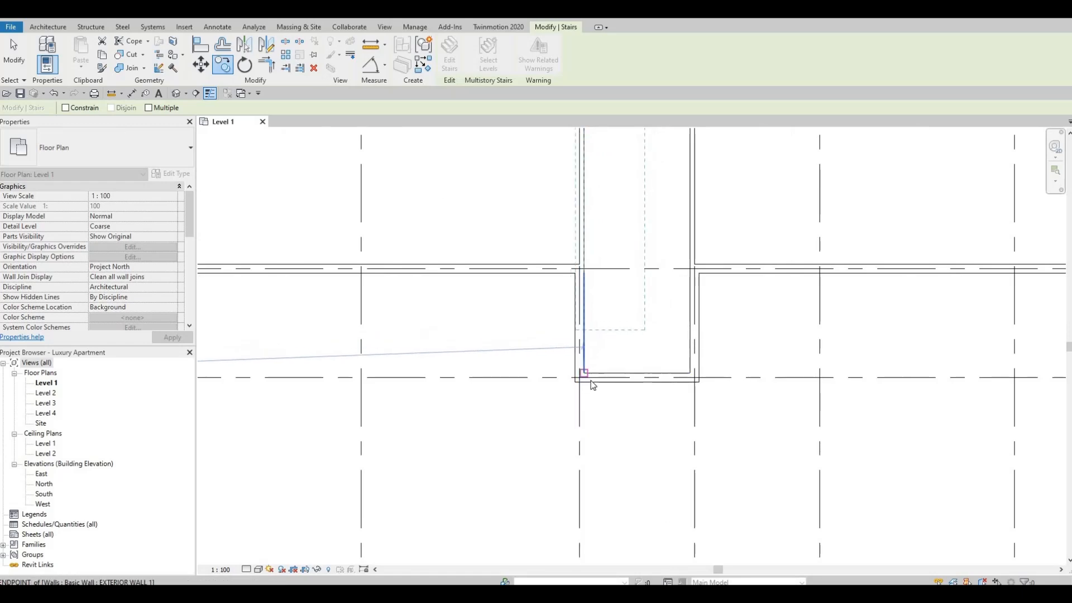
left_click(584, 373)
key("Escape")
Place a matching M_Single-Flush 0762 x 2134mm door in the bay's south wall between grids 11 and 12, with its swing flipped toward grid 12.
middle_click_drag(494, 469, 459, 517)
scroll(459, 517, "down", 1)
key("Escape")
middle_click_drag(541, 452, 750, 375)
scroll(750, 374, "down", 2)
key("Escape")
middle_click_drag(502, 393, 824, 393)
left_click(504, 396)
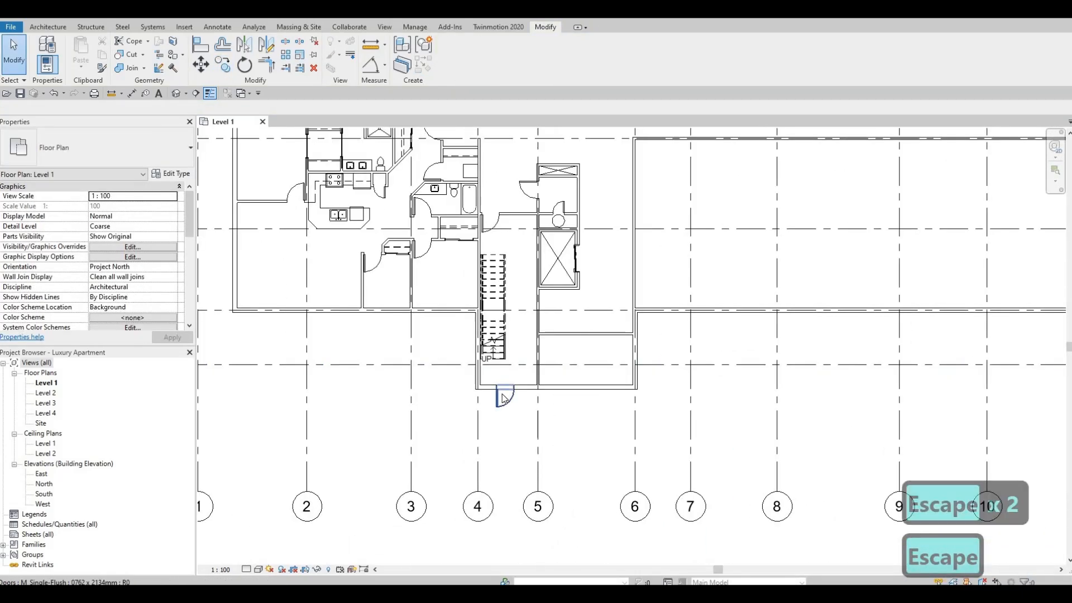
key("c")
key("s")
middle_click_drag(579, 348, 188, 340)
scroll(739, 358, "up", 1)
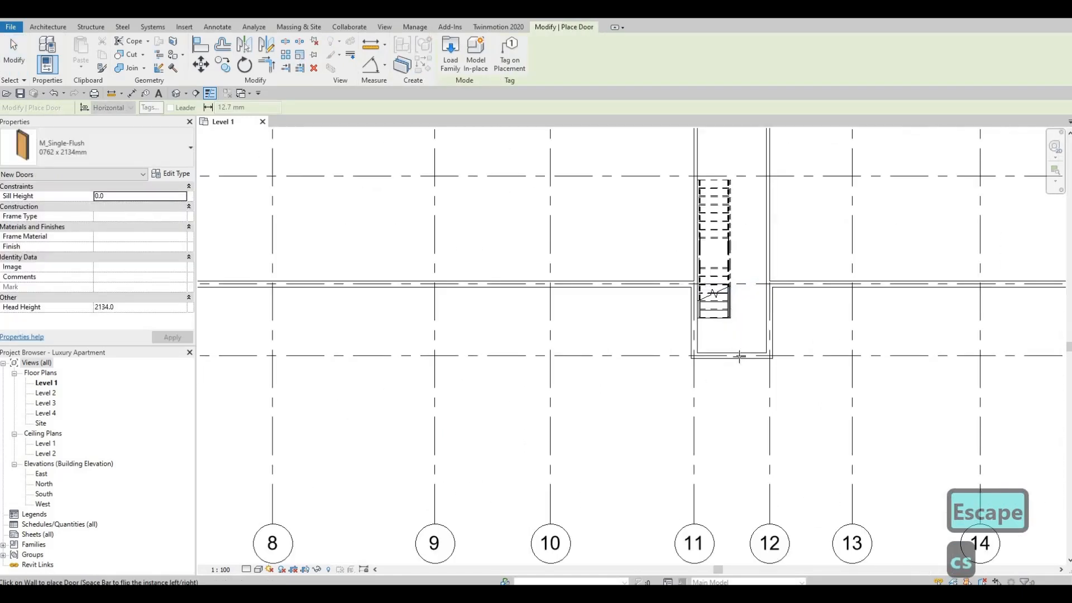
key("space")
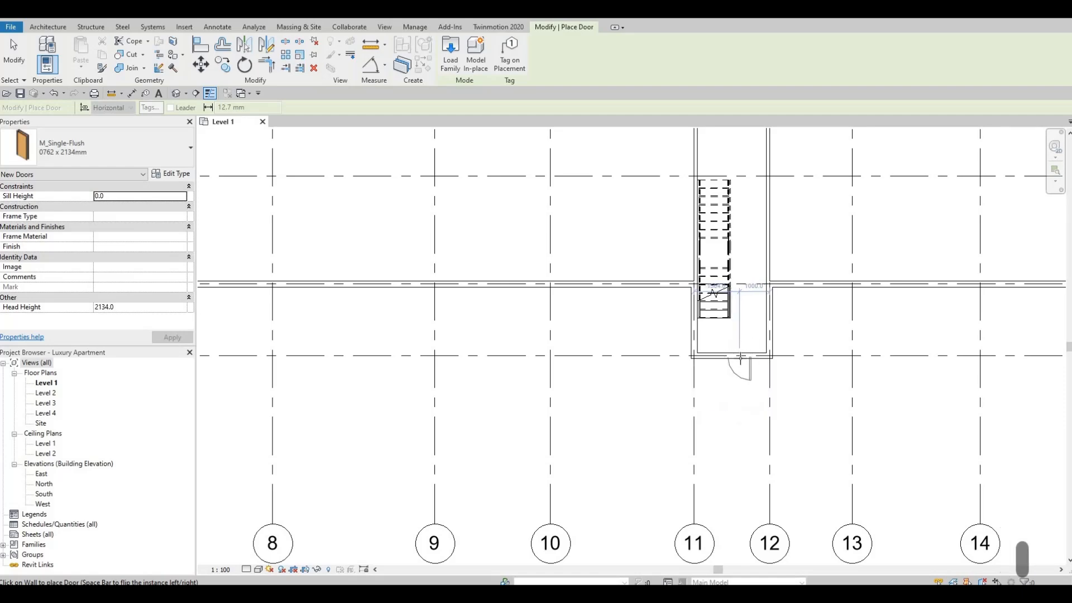
key("Escape")
key("Escape")
scroll(670, 396, "down", 5)
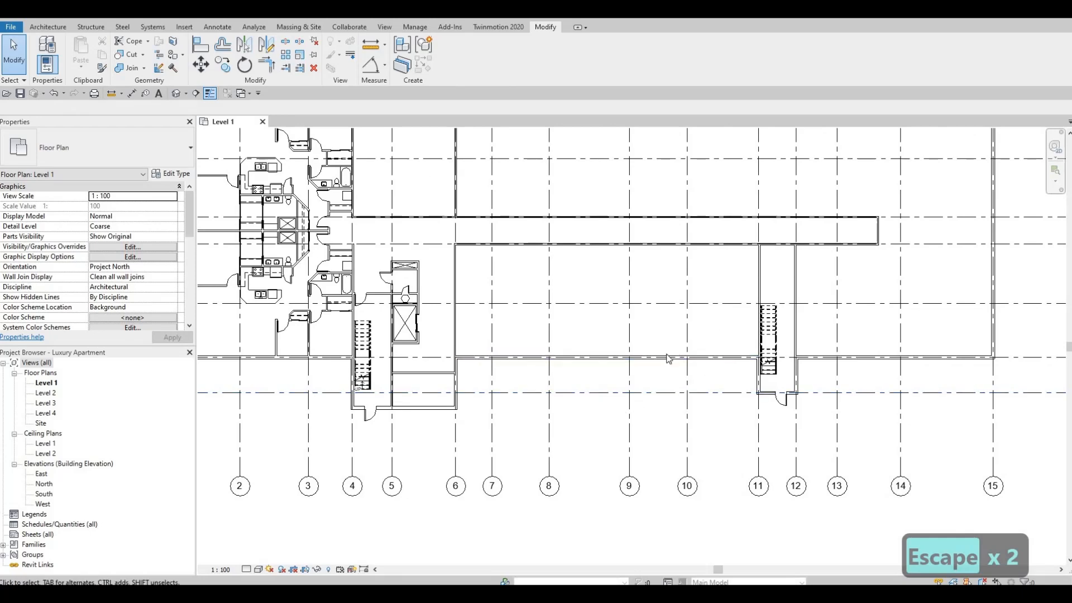
middle_click_drag(735, 264, 718, 279)
scroll(718, 279, "up", 2)
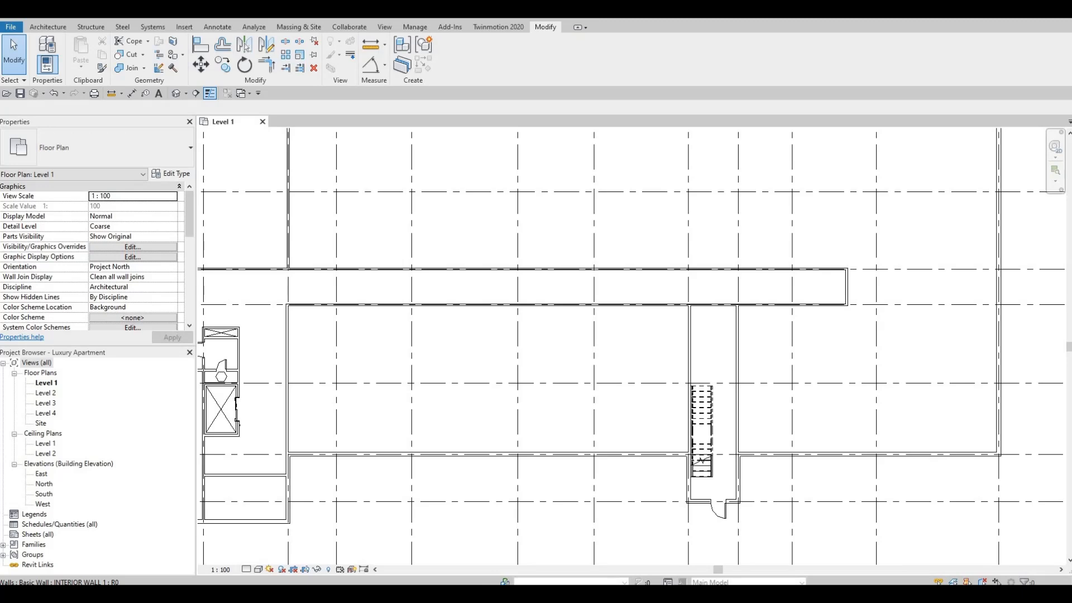
Split the interior wall along grid E at a point between grids 11 and 12.
scroll(709, 311, "up", 2)
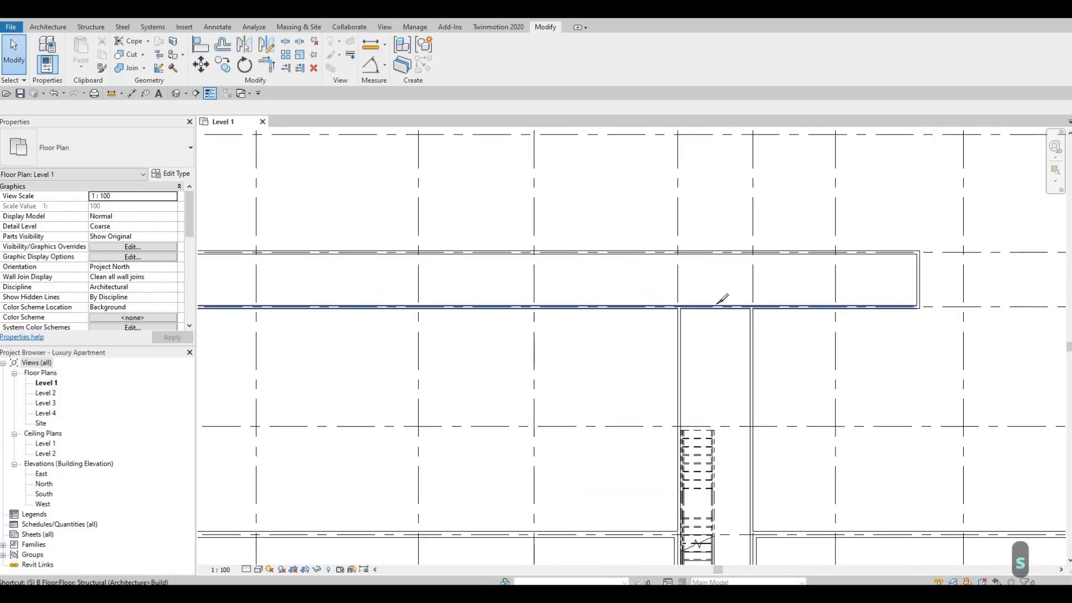
key("s")
key("l")
key("Escape")
key("Escape")
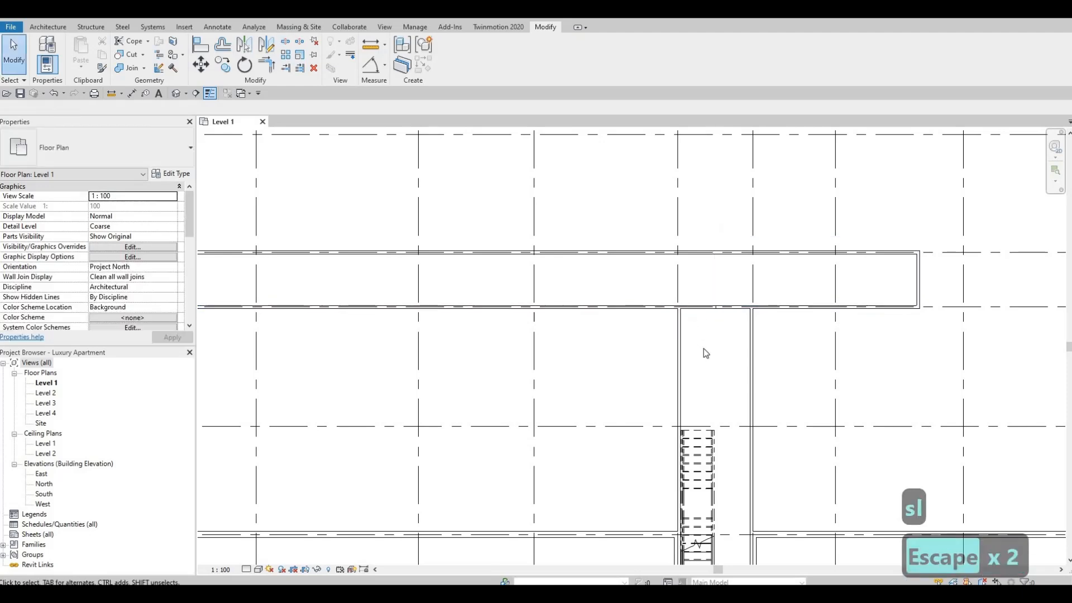
Trim both split wall segments on grid E into corners with the interior walls on grids 11 and 12, opening the bay to the corridor.
key("t")
key("r")
left_click(665, 307)
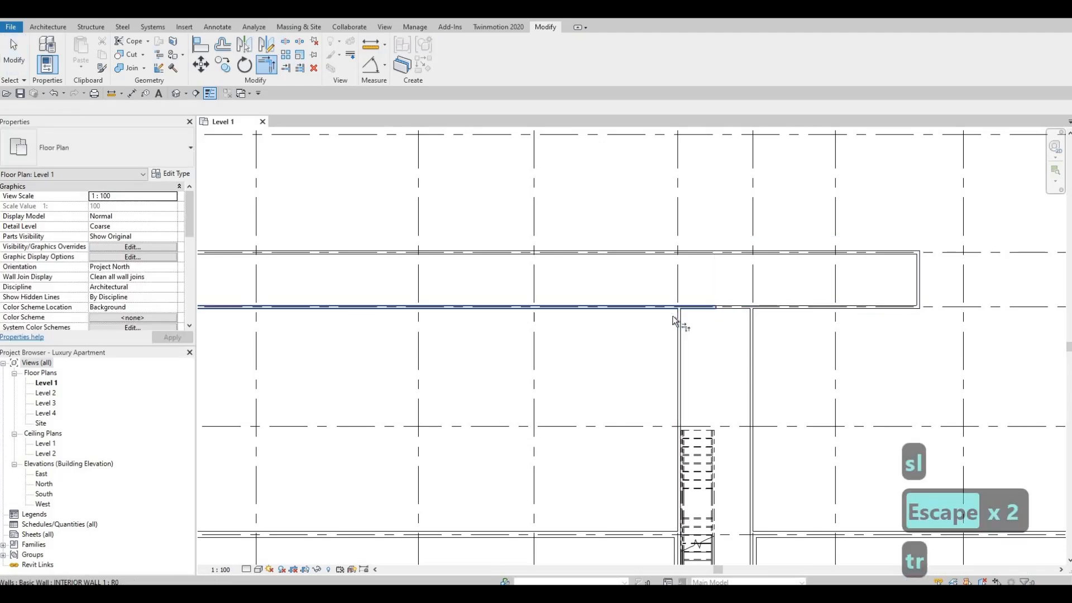
left_click(677, 321)
left_click(752, 329)
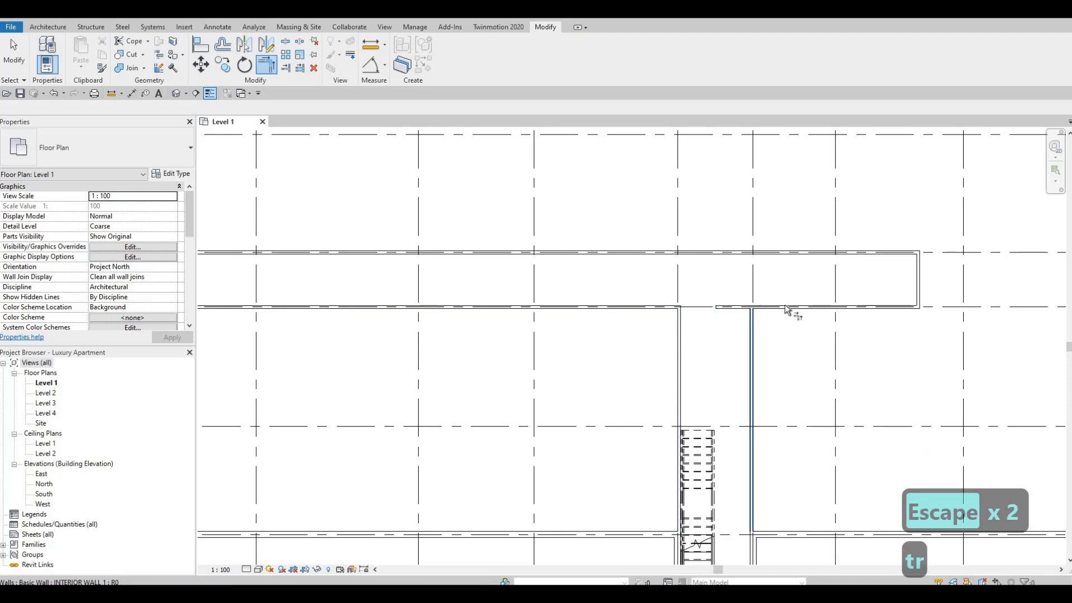
left_click(758, 308)
key("Escape")
Draw a matching INTERIOR WALL 1 across the bay between grids 11 and 12, about 2000 mm south of grid E.
middle_click_drag(677, 312, 656, 278)
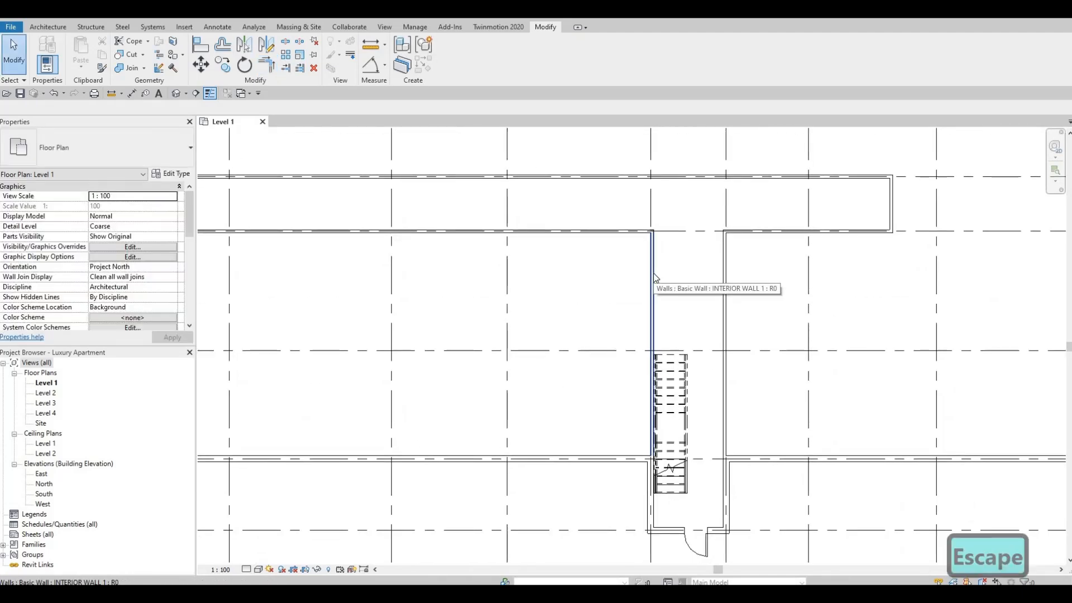
left_click(653, 278)
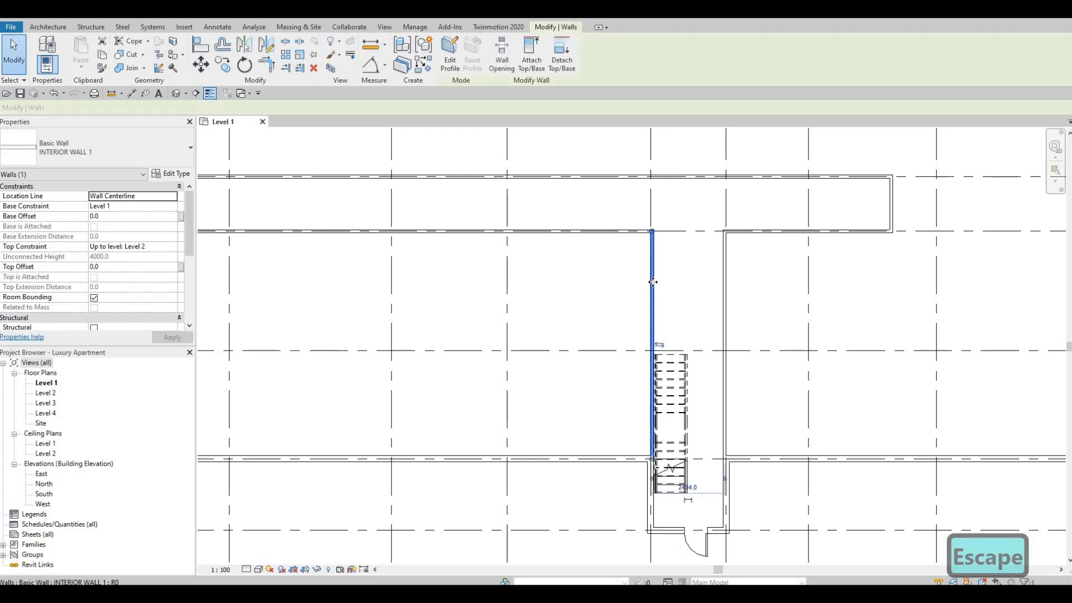
scroll(675, 280, "up", 1)
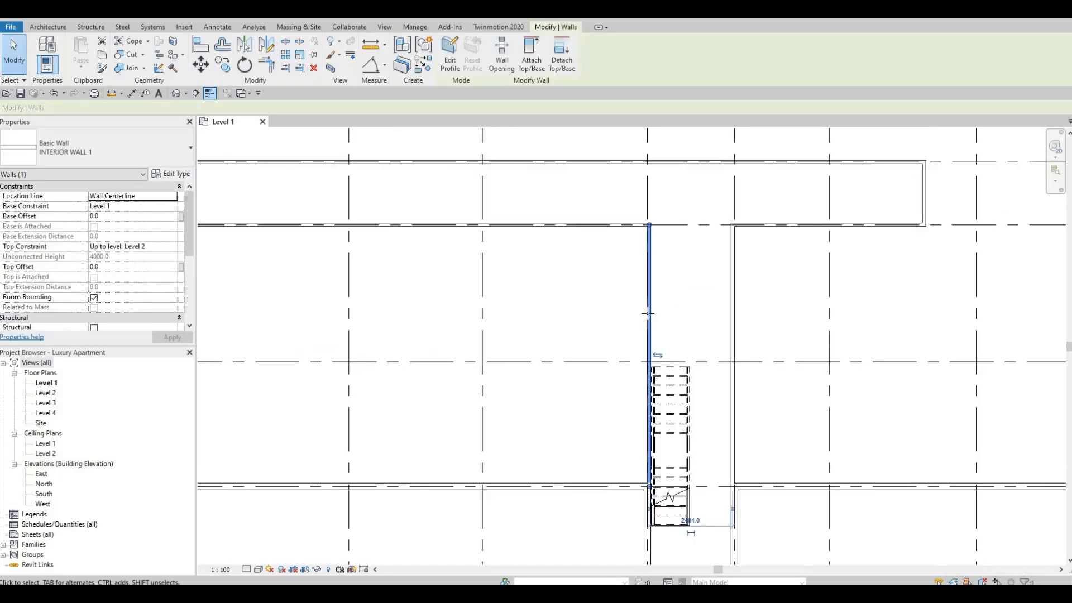
key("c")
key("s")
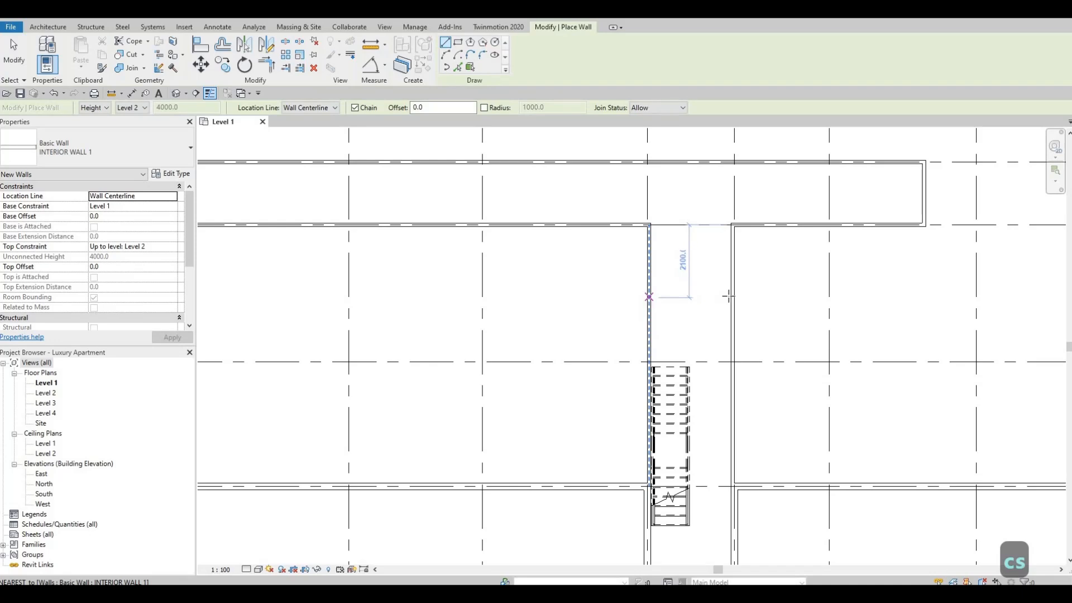
left_click(649, 293)
left_click(730, 293)
key("Escape")
Draw a partition north from the new cross wall, about 900 mm east of the grid 11 wall, stopping just short of grid E.
left_click(681, 293)
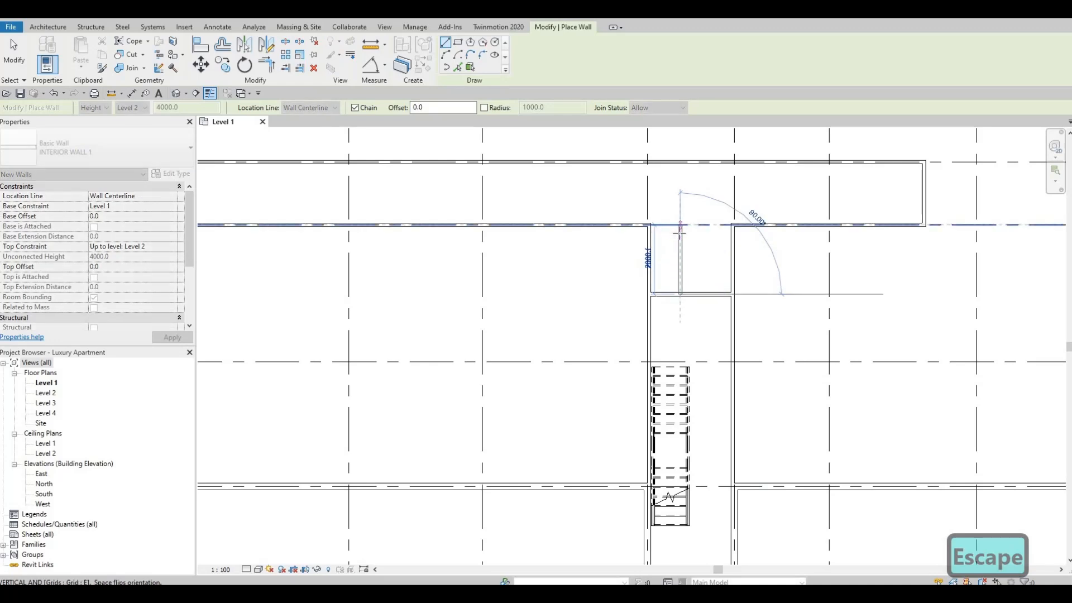
left_click(696, 295)
key("Escape")
key("Escape")
key("Escape")
scroll(692, 294, "up", 2)
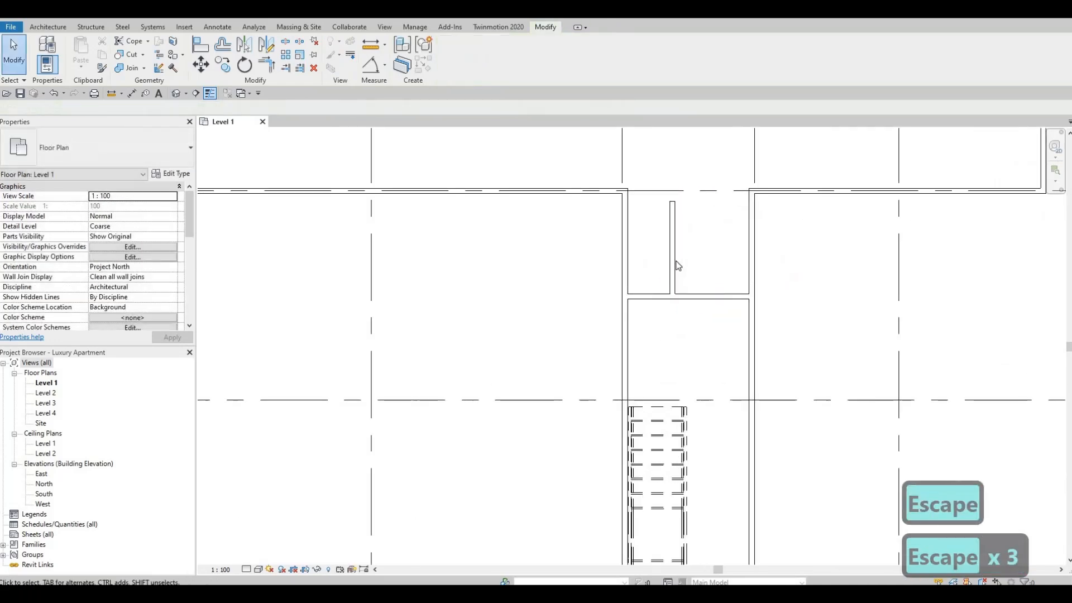
Set the cross wall's distance from the corridor wall on grid E to 2220 mm.
left_click(707, 296)
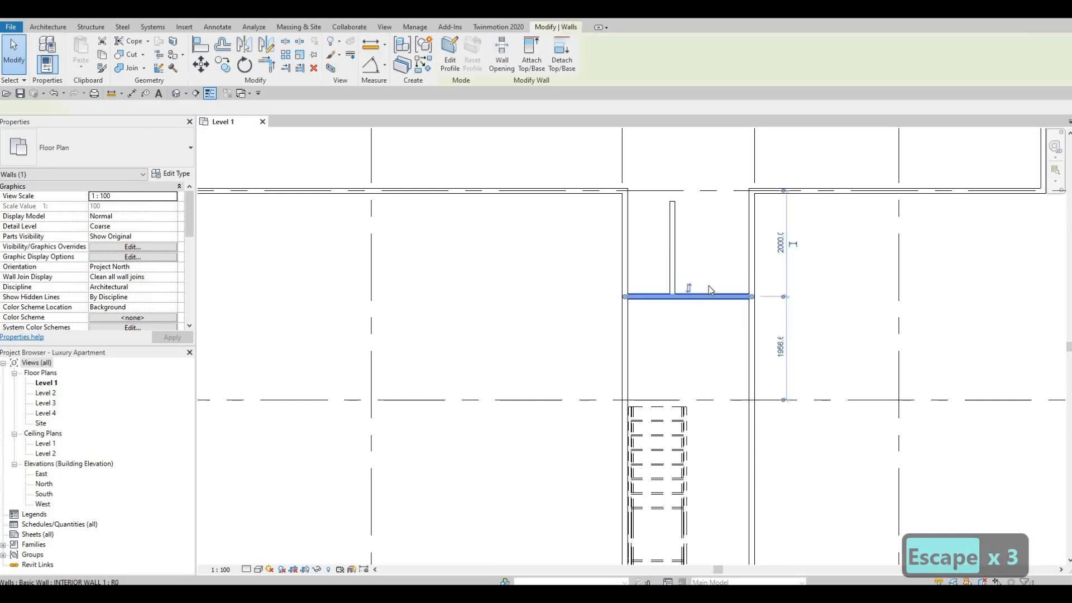
left_click(793, 244)
type("2")
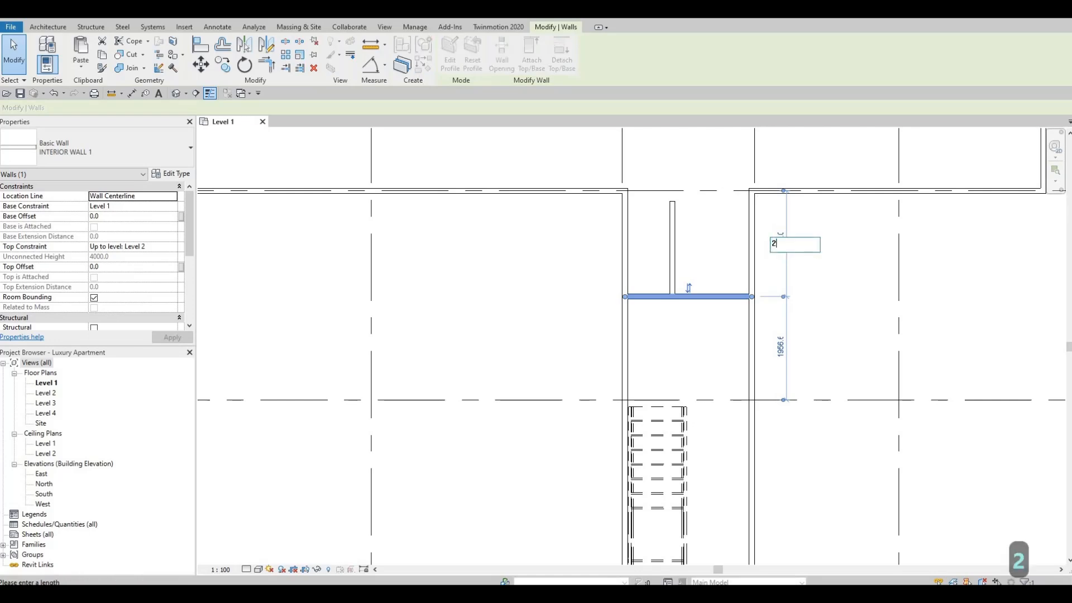
type("2")
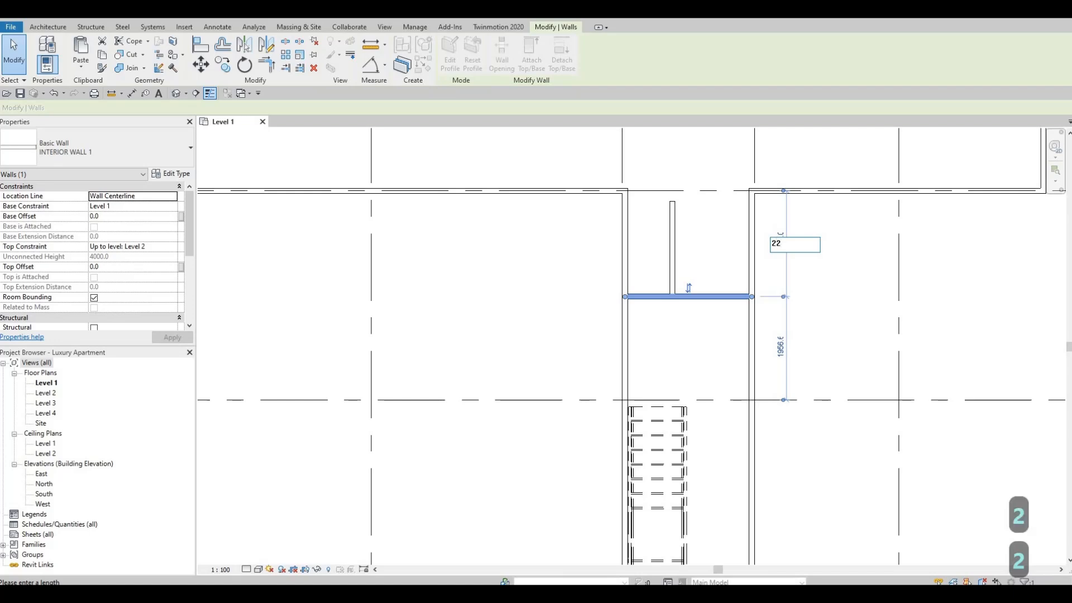
type("20")
key("Return")
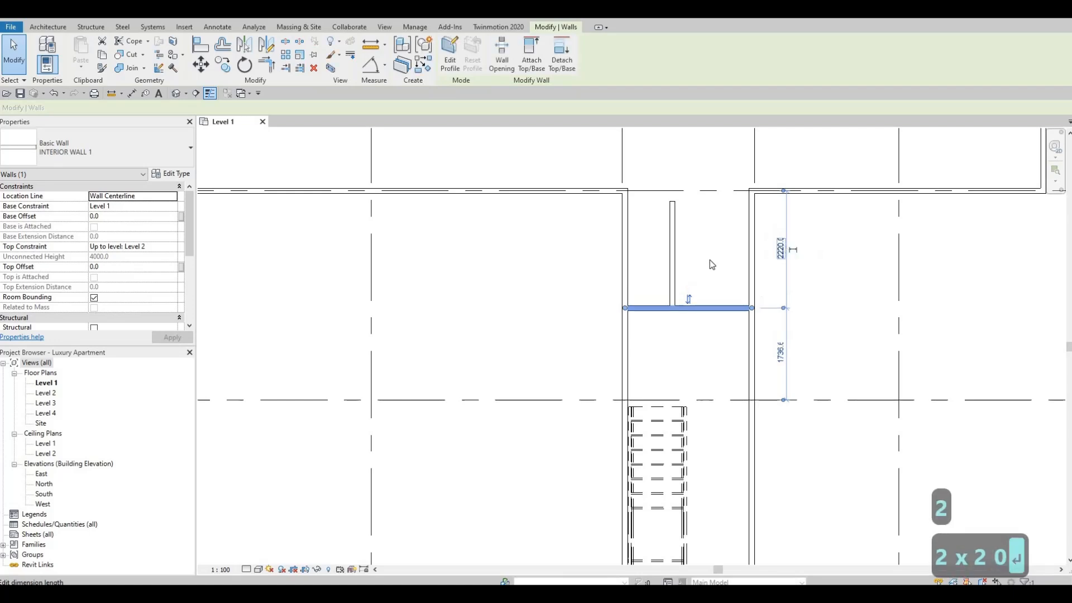
Set the short partition's distance from the interior wall on grid 11 to 1165 mm.
left_click(673, 250)
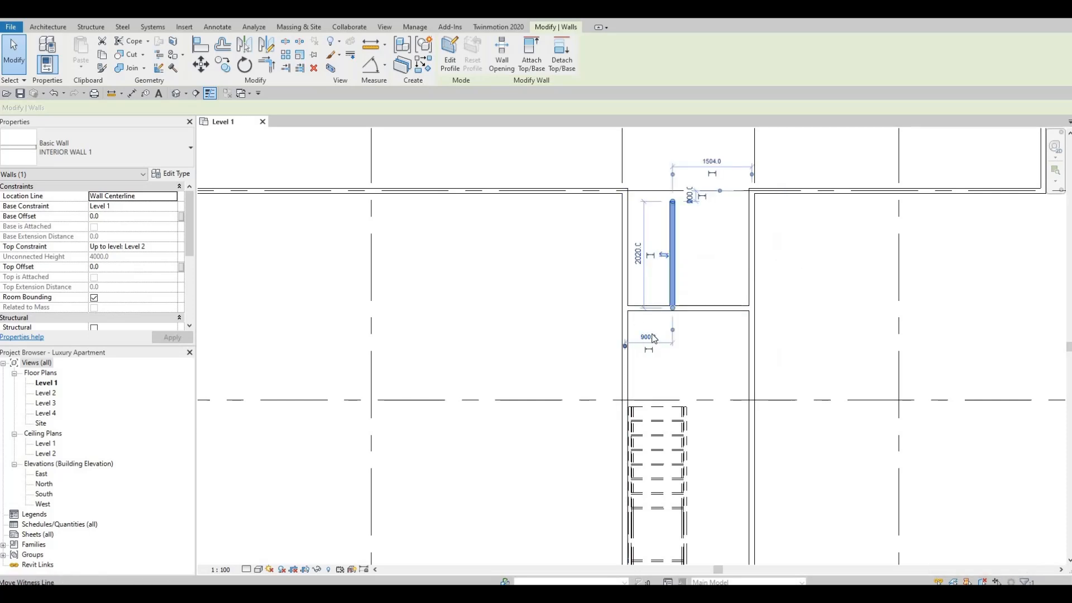
left_click(647, 349)
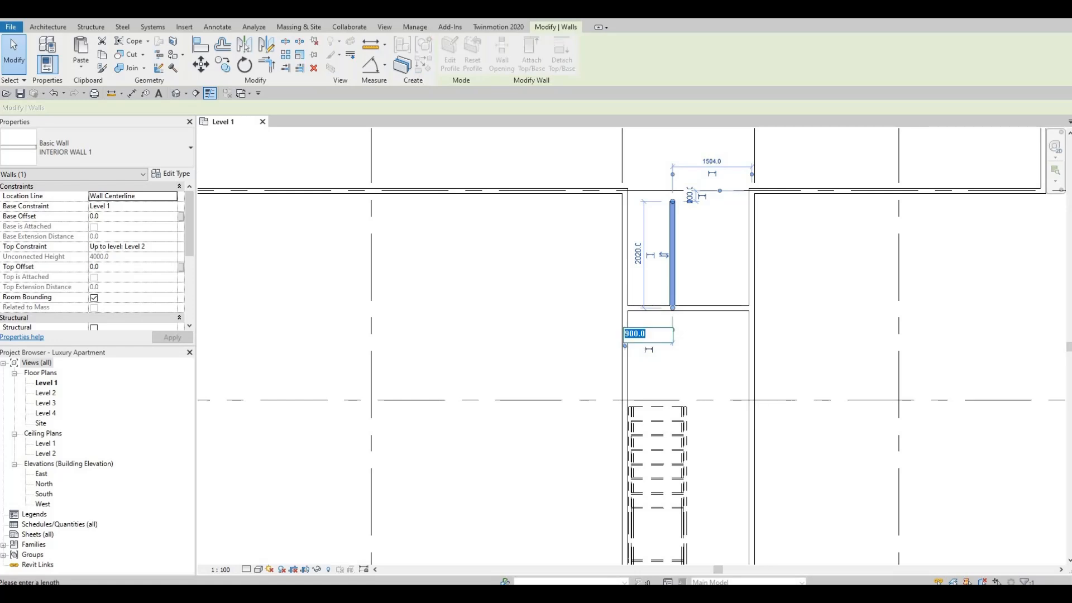
type("1165")
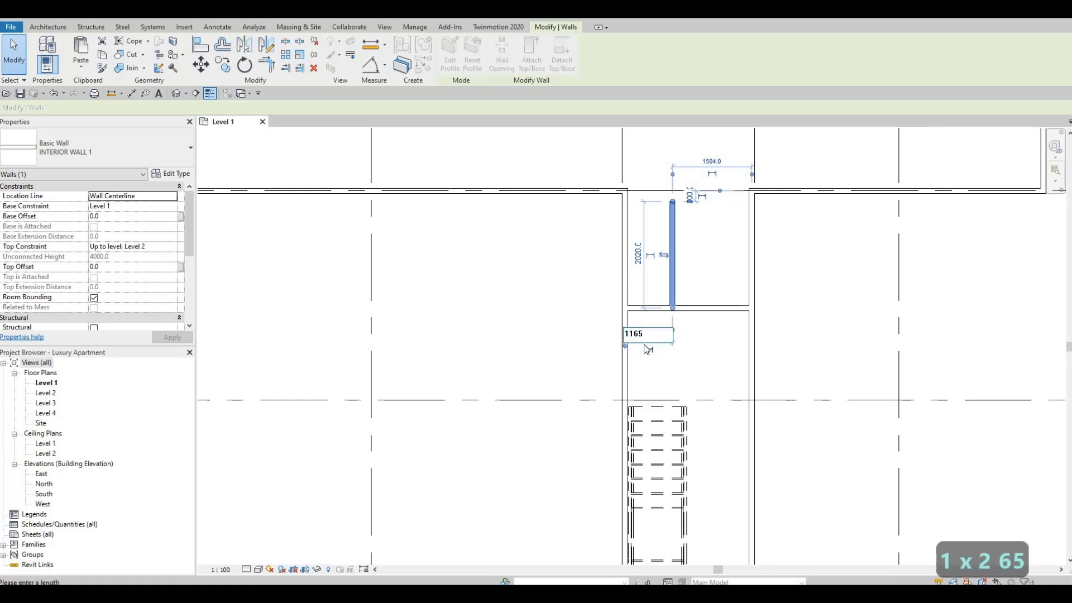
key("Return")
key("Escape")
key("Escape")
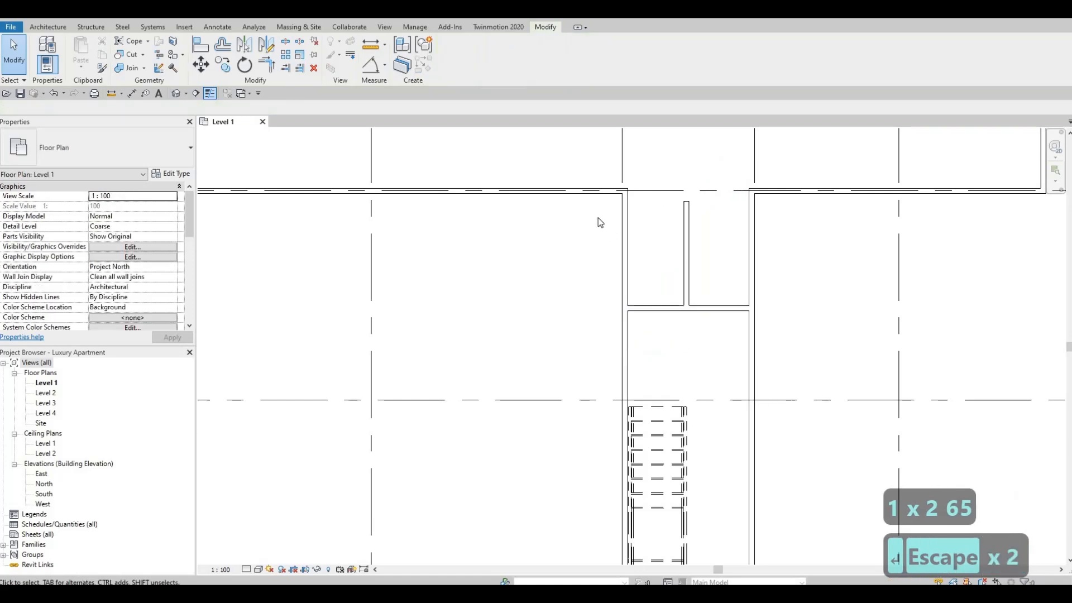
Trim the corridor wall on grid E and the short partition's north end to a corner, enclosing the small room beside grid 11.
middle_click_drag(598, 218, 601, 243)
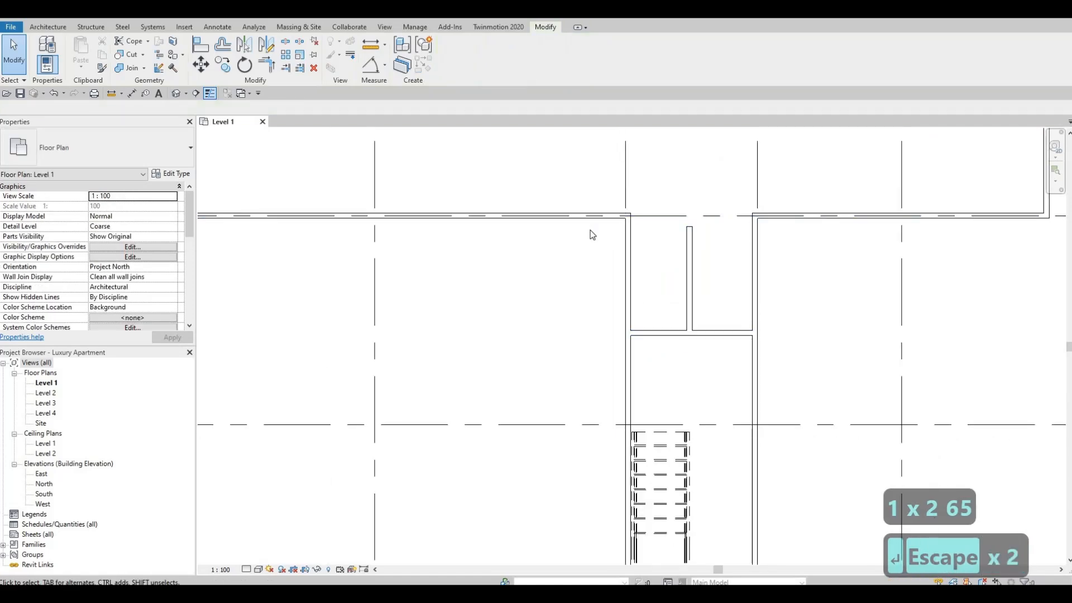
key("t")
key("r")
left_click(606, 218)
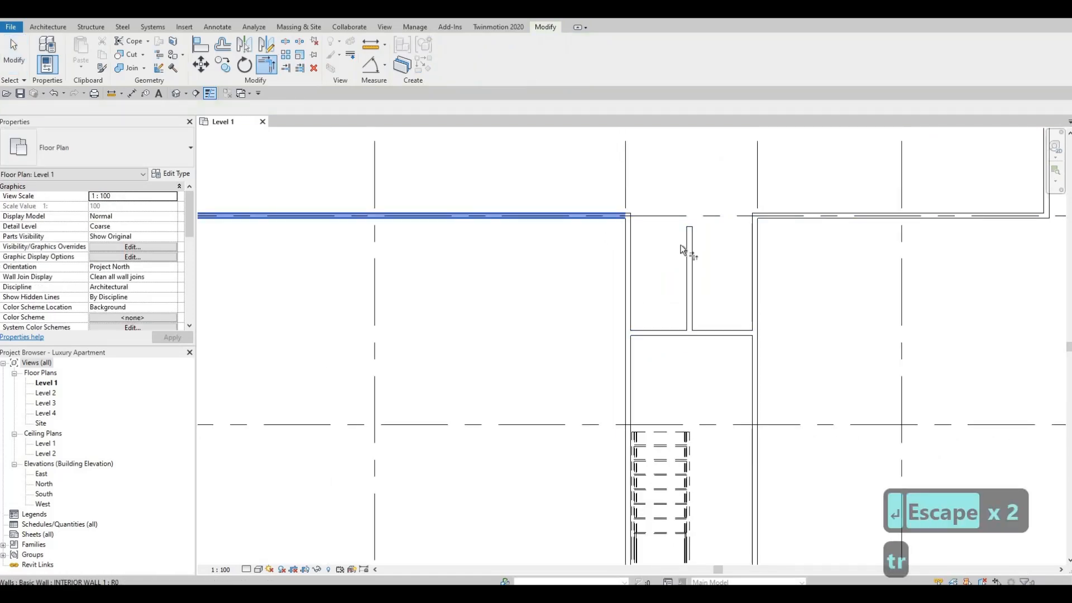
left_click(689, 234)
middle_click_drag(618, 205, 561, 191)
key("Escape")
Place a matching M_Single-Flush 0762 x 2134mm door in the cross wall 500 mm from the grid 12 wall, hinged toward grid 12 and opening into the stair.
middle_click_drag(652, 395, 602, 320)
scroll(592, 259, "down", 2)
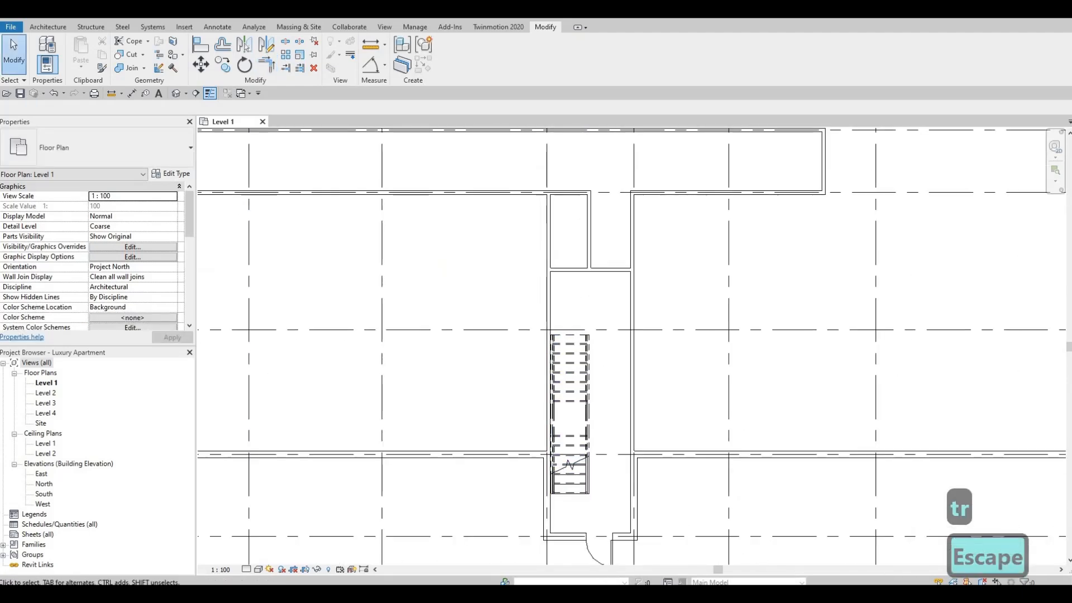
left_click(612, 538)
key("c")
key("s")
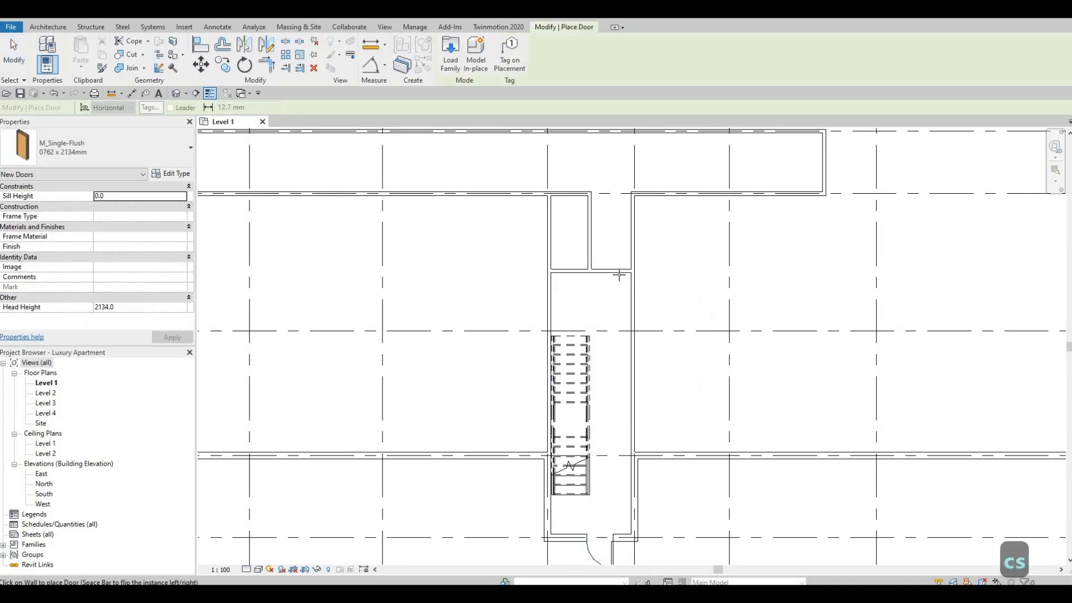
key("space")
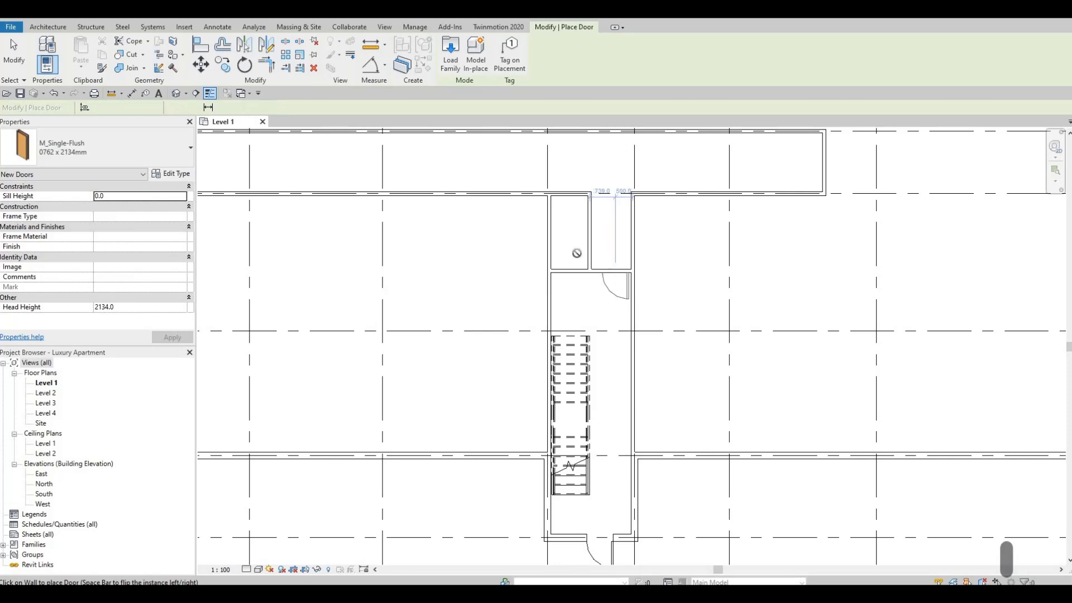
left_click(604, 267)
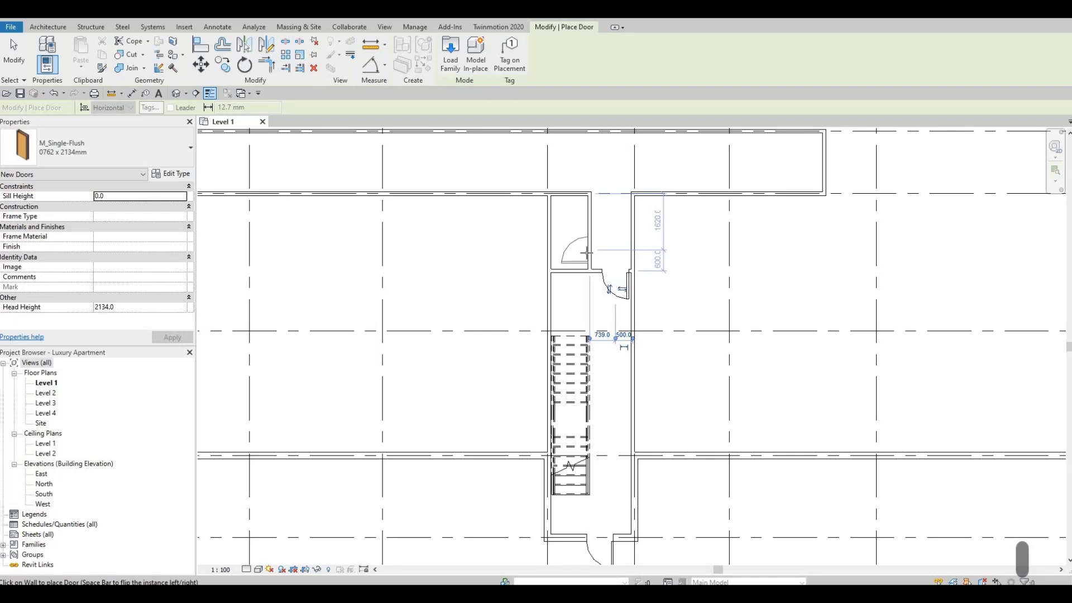
Place another M_Single-Flush 0762 x 2134mm door in the short partition, 600 mm from the cross wall, swinging into the small room.
left_click(587, 254)
key("Escape")
key("Escape")
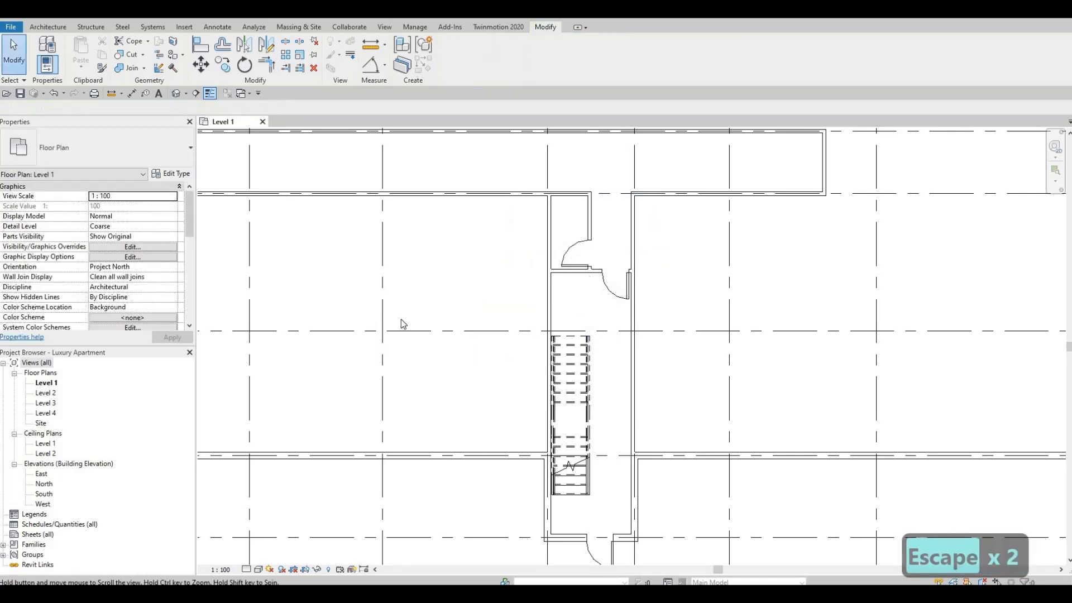
Review the overall Level 1 plan, including both stair enclosures, the central core and the corridor.
scroll(402, 323, "down", 2)
middle_click_drag(402, 323, 593, 225)
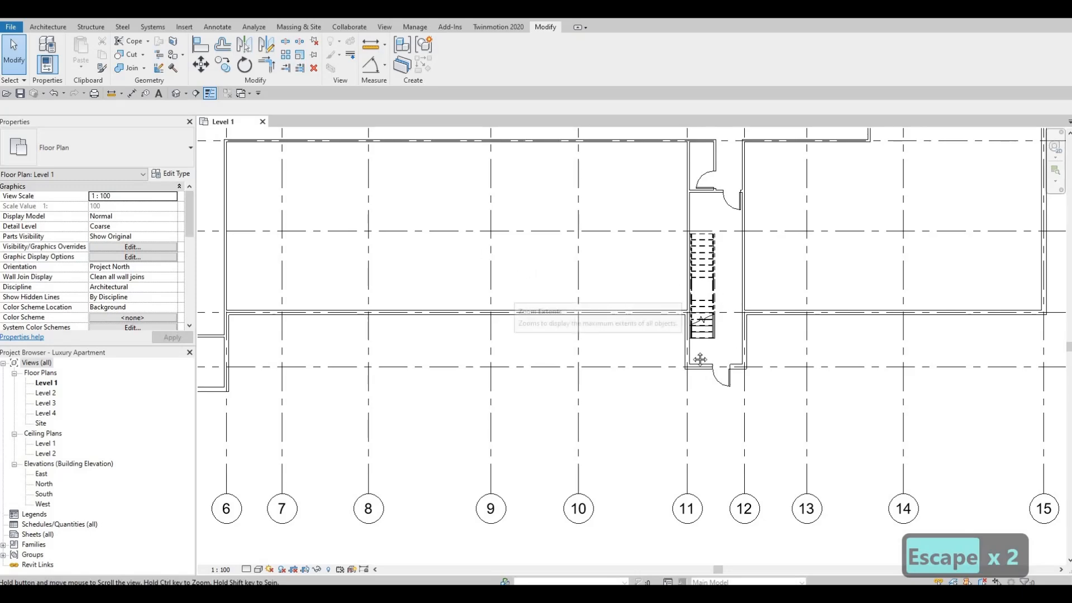
scroll(510, 367, "down", 3)
middle_click_drag(511, 367, 507, 373)
scroll(500, 366, "up", 1)
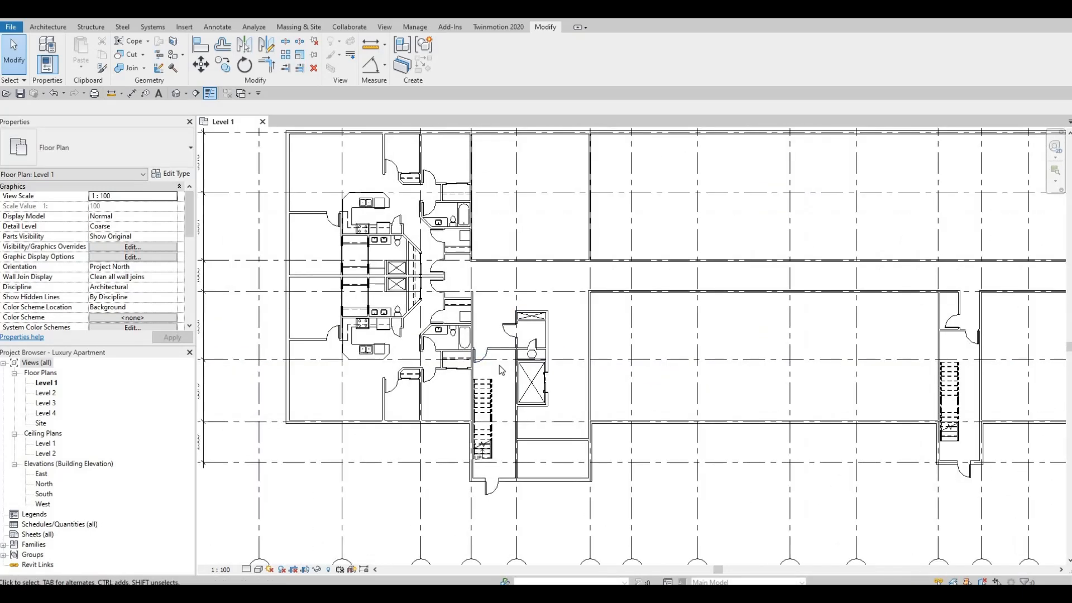
scroll(490, 446, "down", 1)
scroll(527, 452, "down", 4)
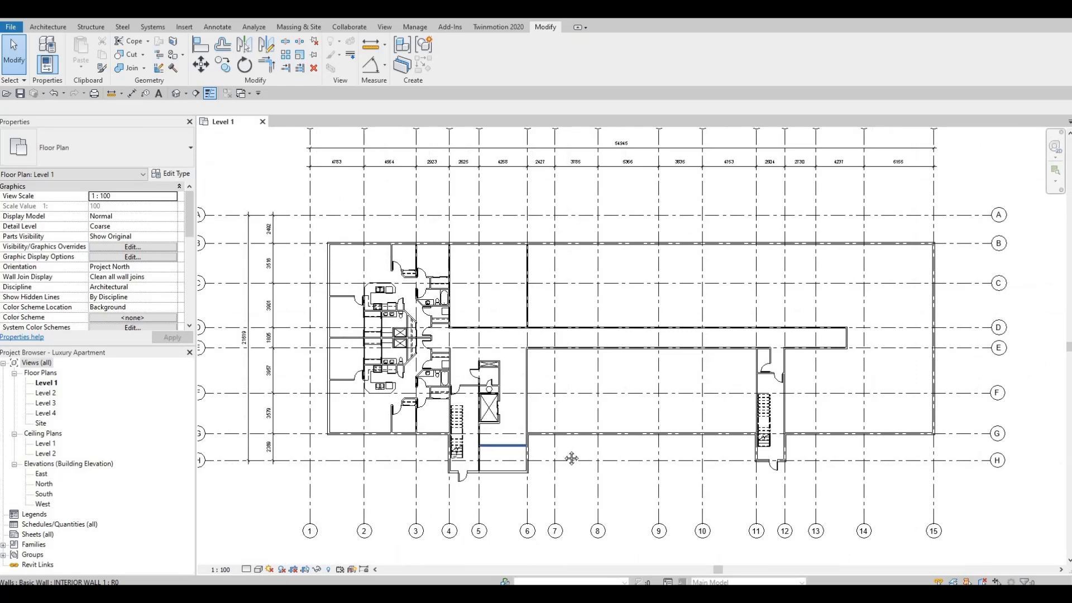
scroll(561, 456, "down", 2)
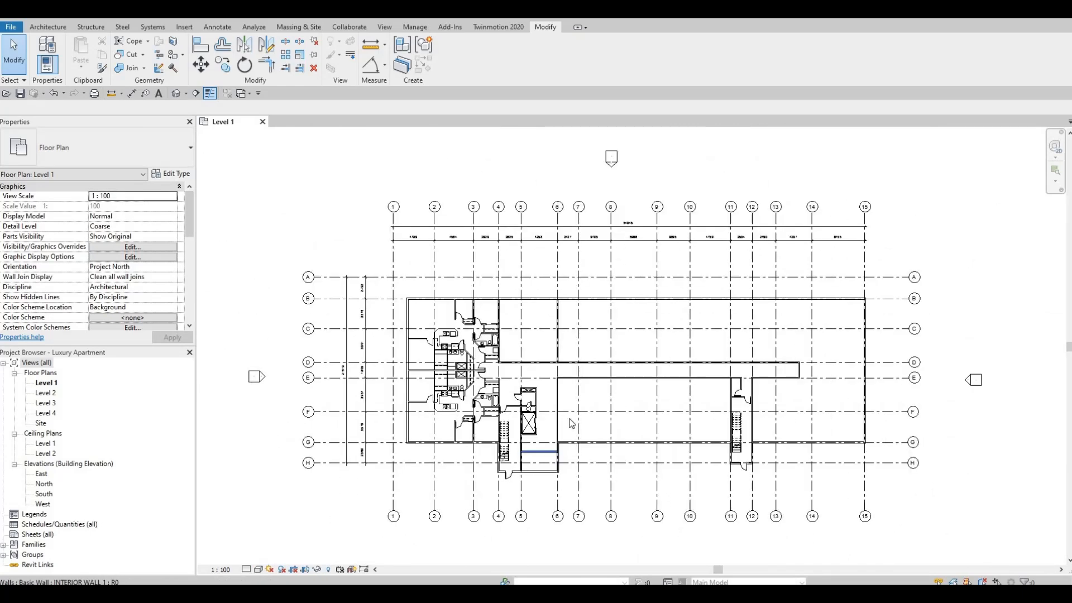
mouse_move(540, 482)
middle_mouse_down()
mouse_move(558, 471)
mouse_move(551, 486)
middle_mouse_up()
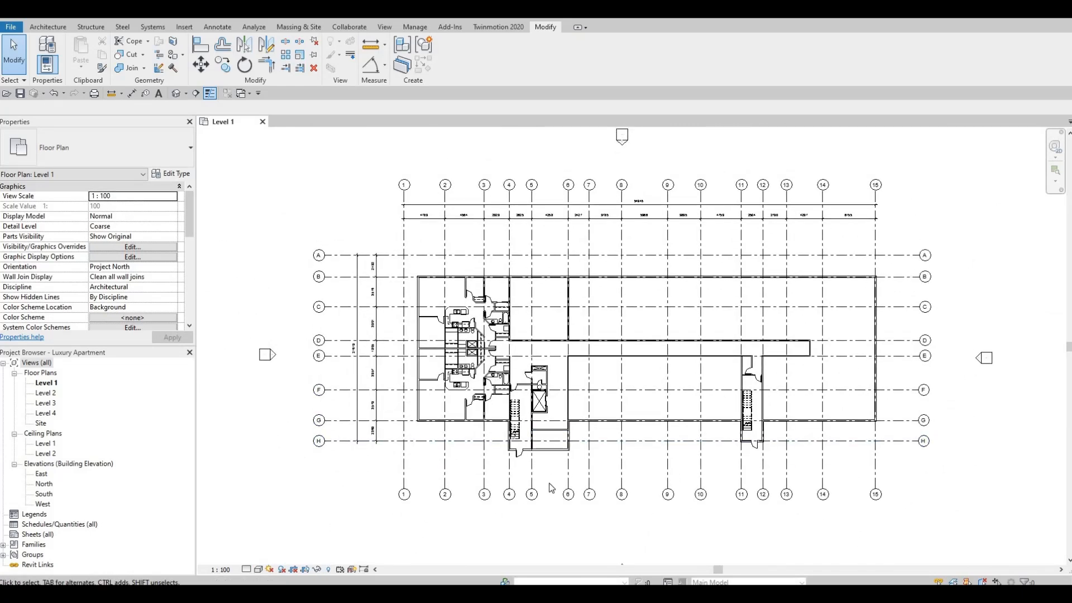